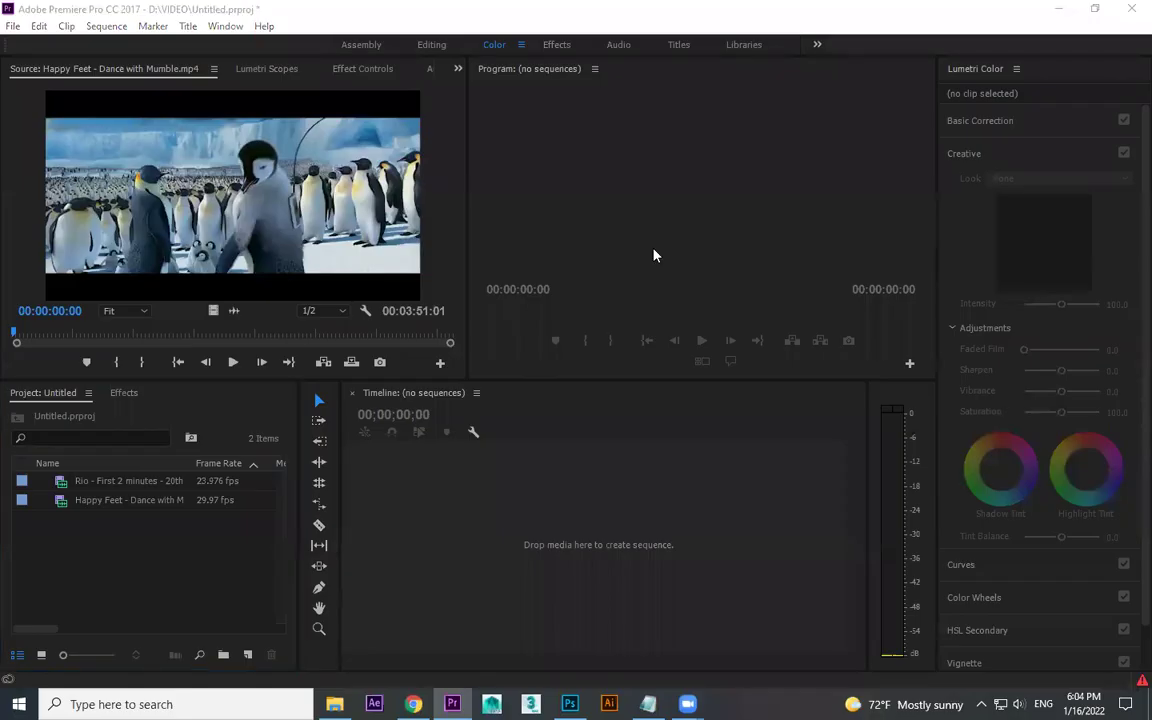
Step: Load the Rio clip into the Source monitor, widen the viewer, and play it to about 34 seconds
double_click(62, 481)
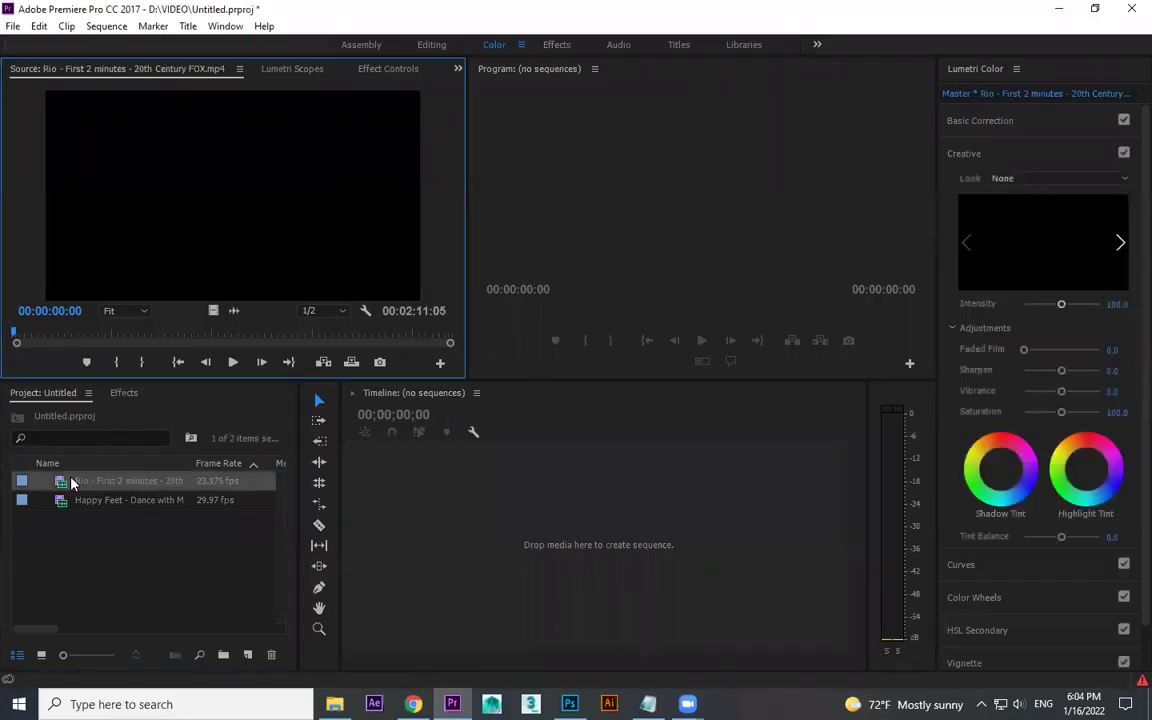
left_click_drag(24, 335, 57, 333)
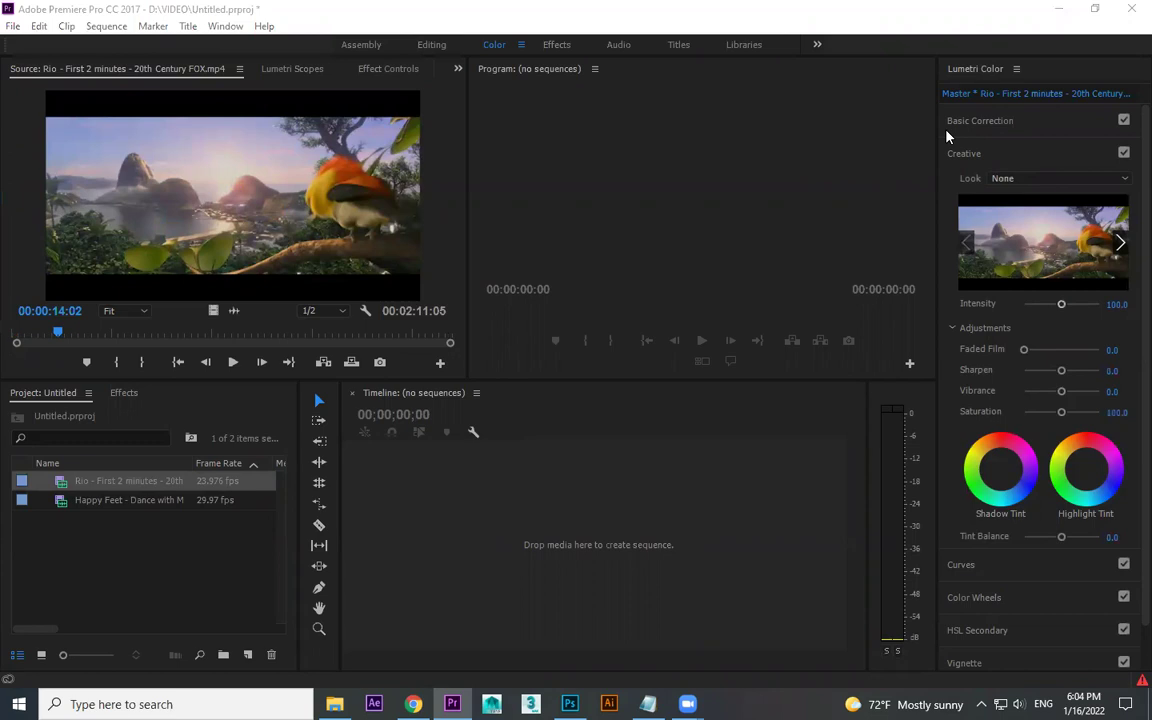
left_click(232, 364)
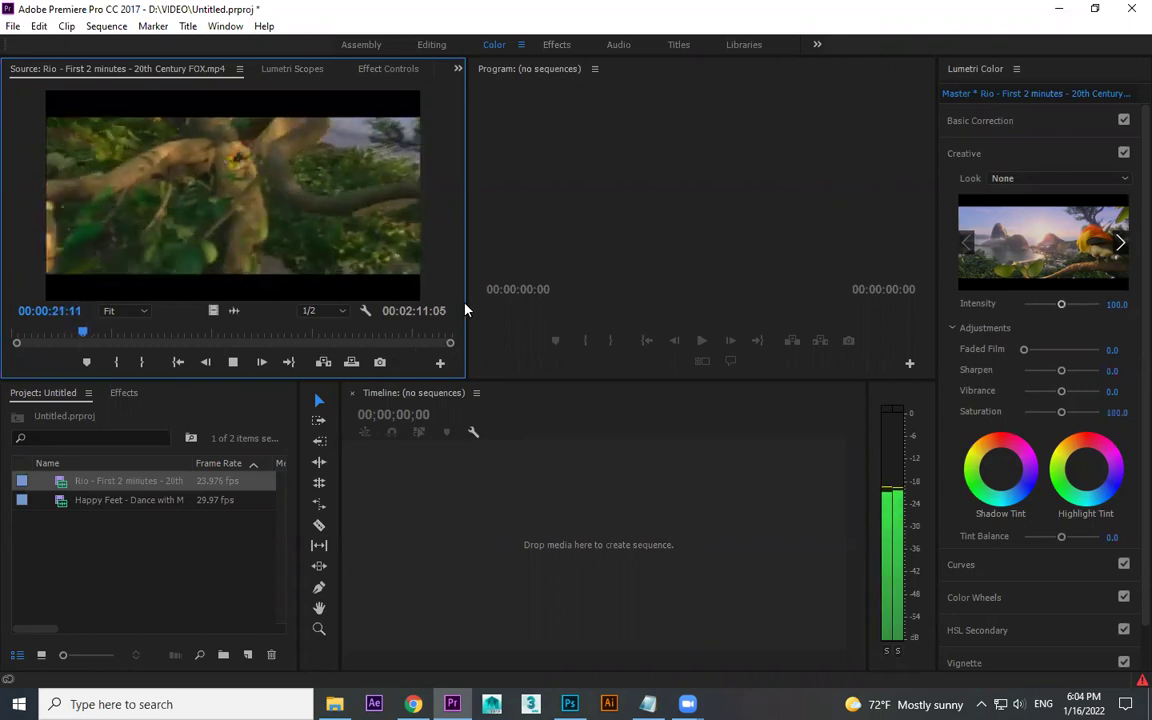
left_click_drag(465, 310, 492, 310)
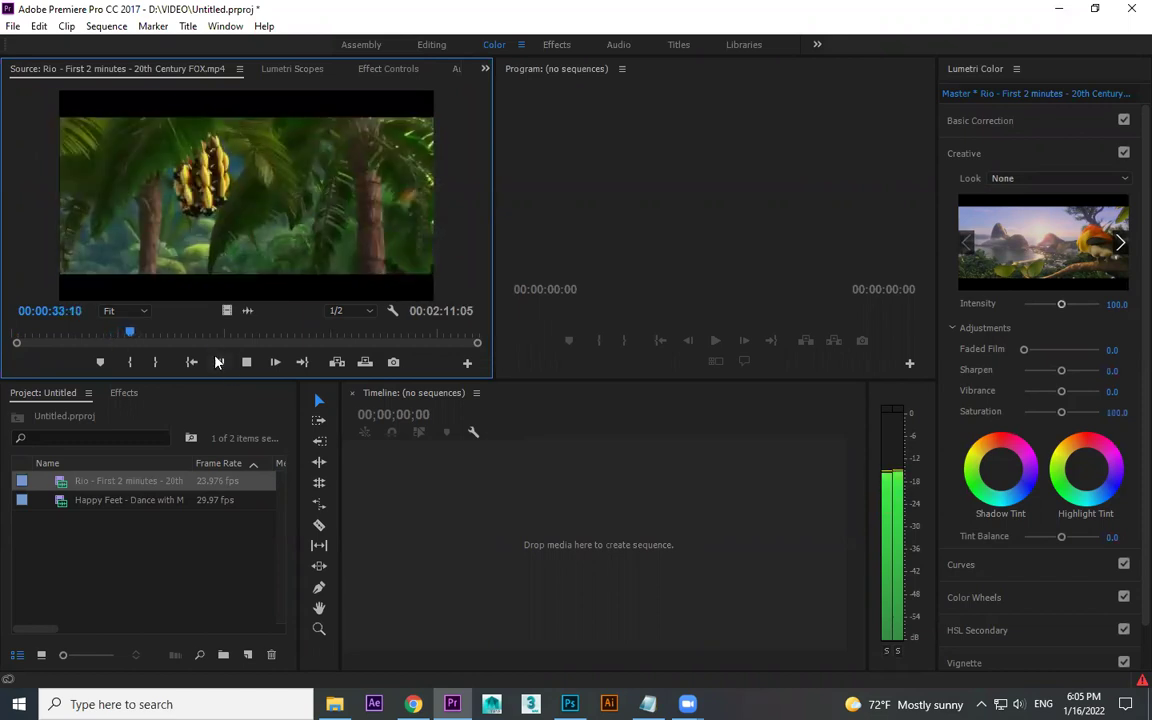
left_click(246, 363)
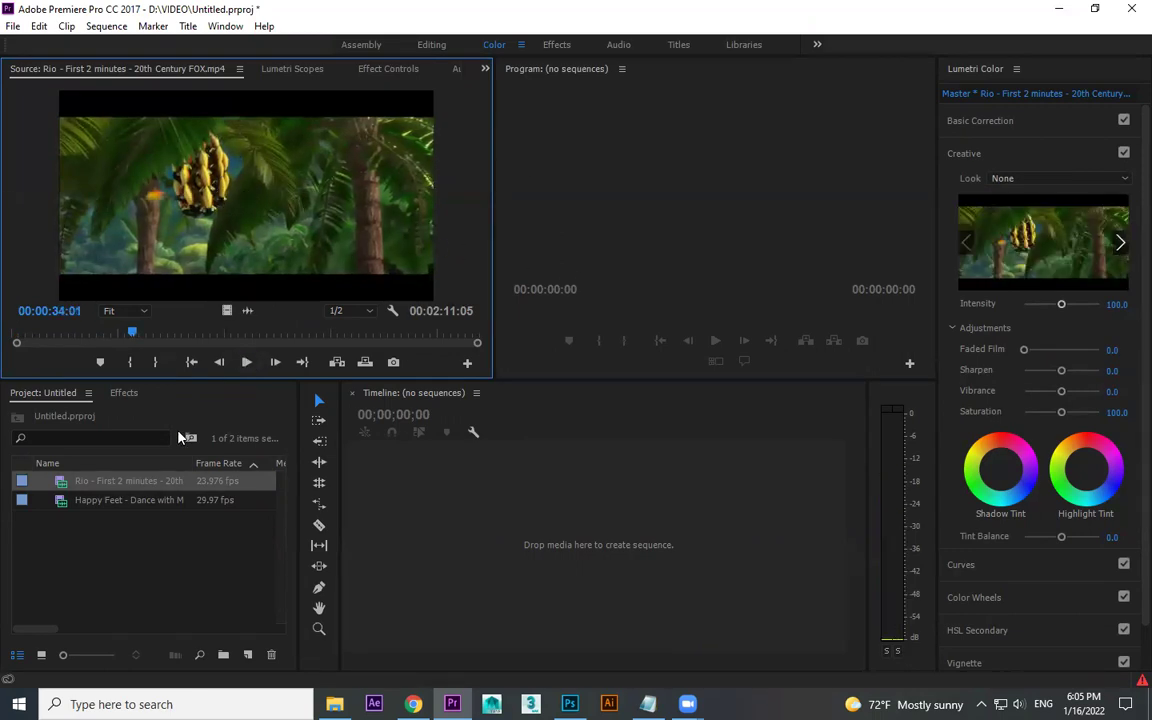
Step: Preview the Rio birds scene and stop at 00:00:41:00
left_click_drag(131, 333, 149, 333)
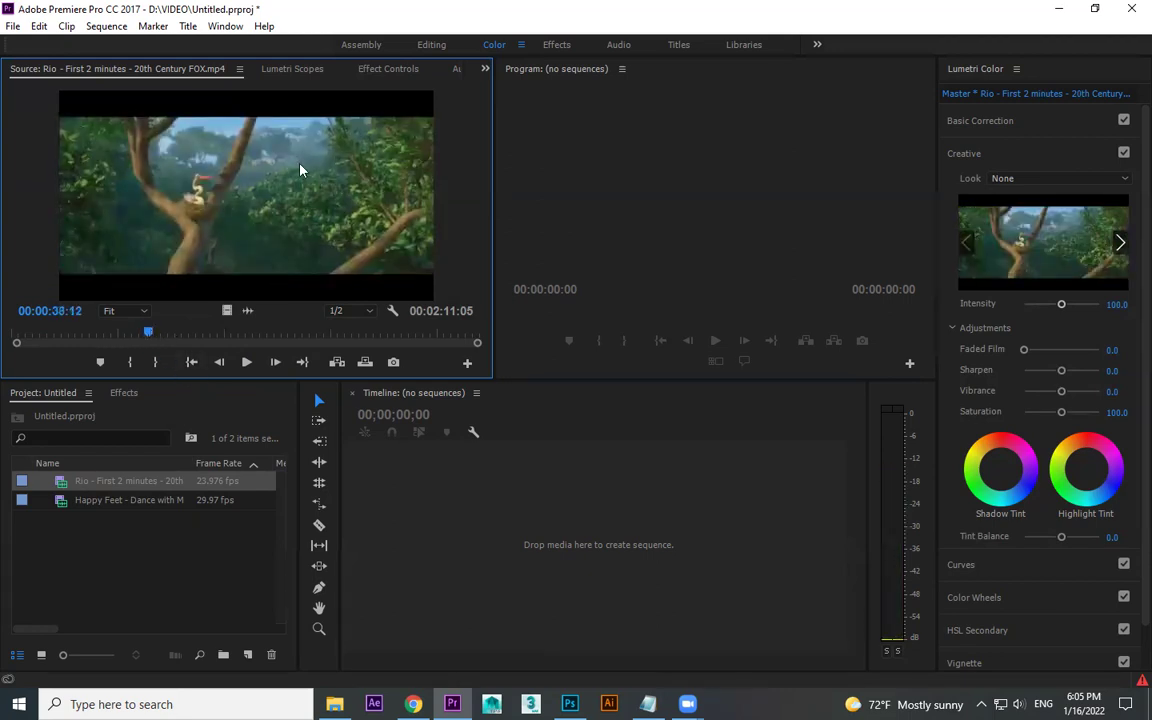
key("space")
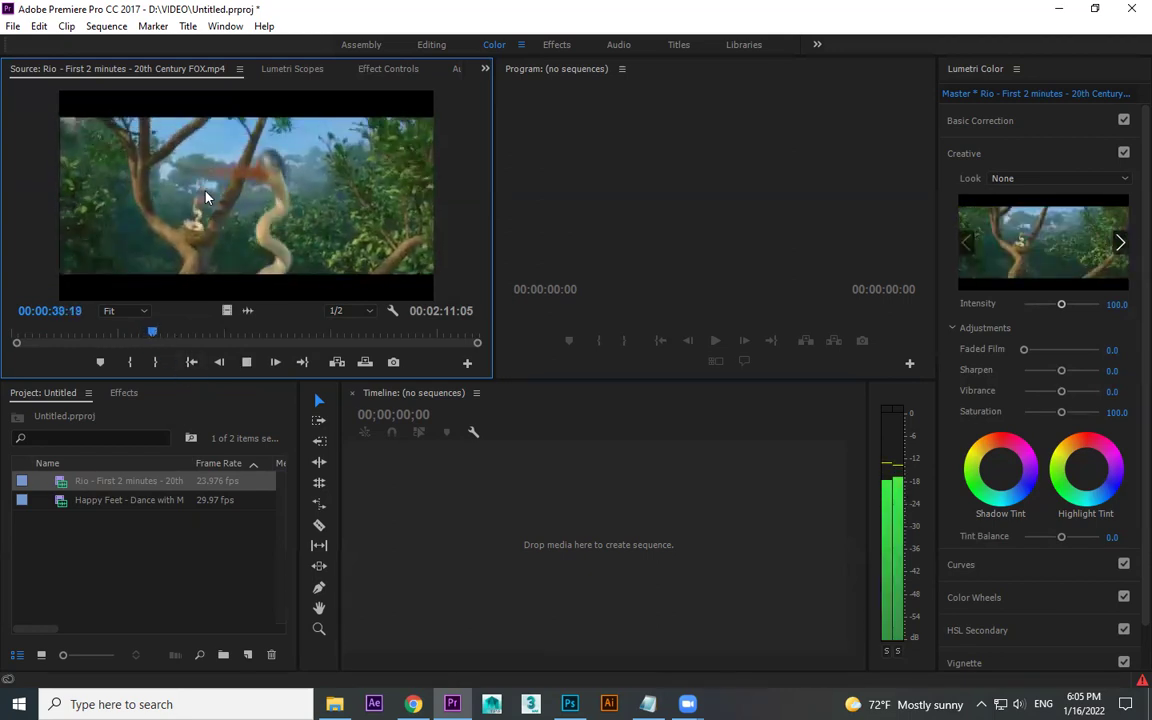
key("space")
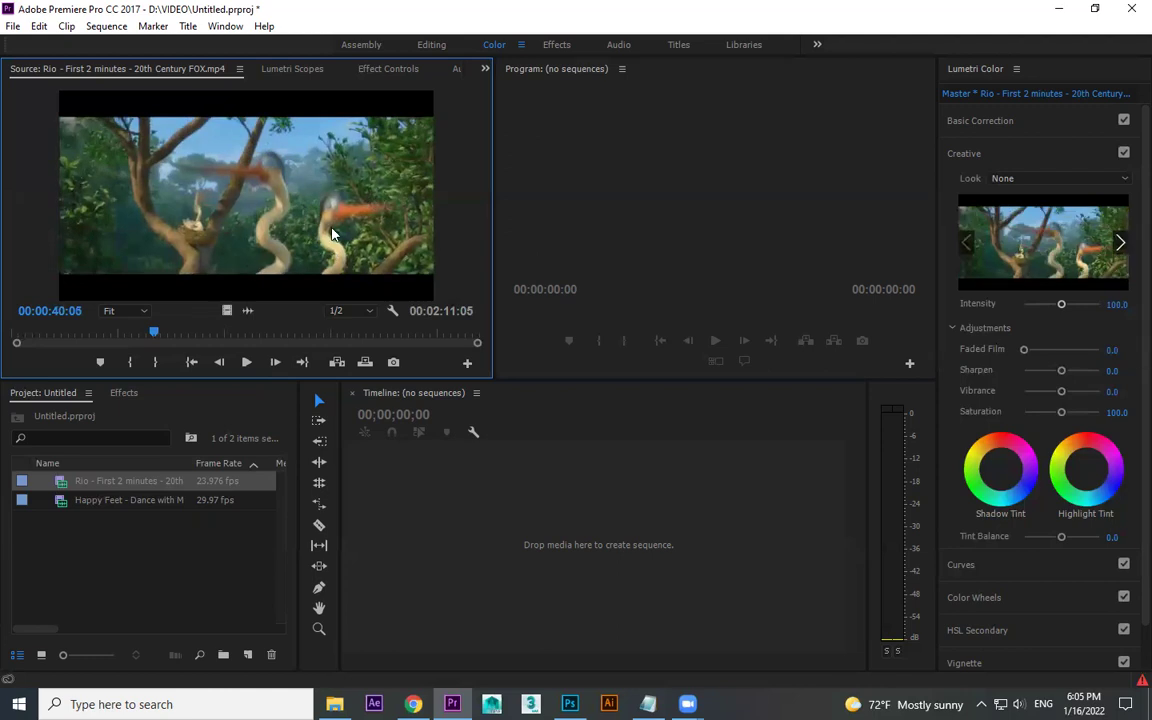
key("space")
key("space")
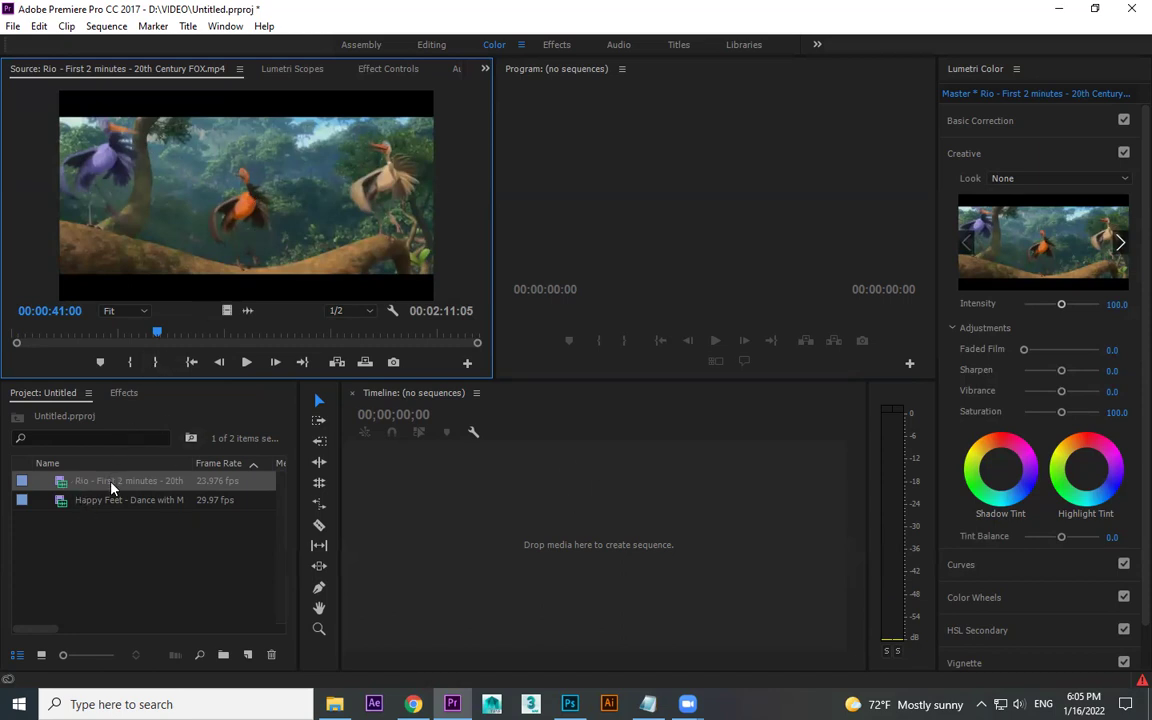
Step: Create the Happy Feet - Dance with Mumble sequence from the Happy Feet clip and start reviewing it
left_click_drag(113, 499, 478, 522)
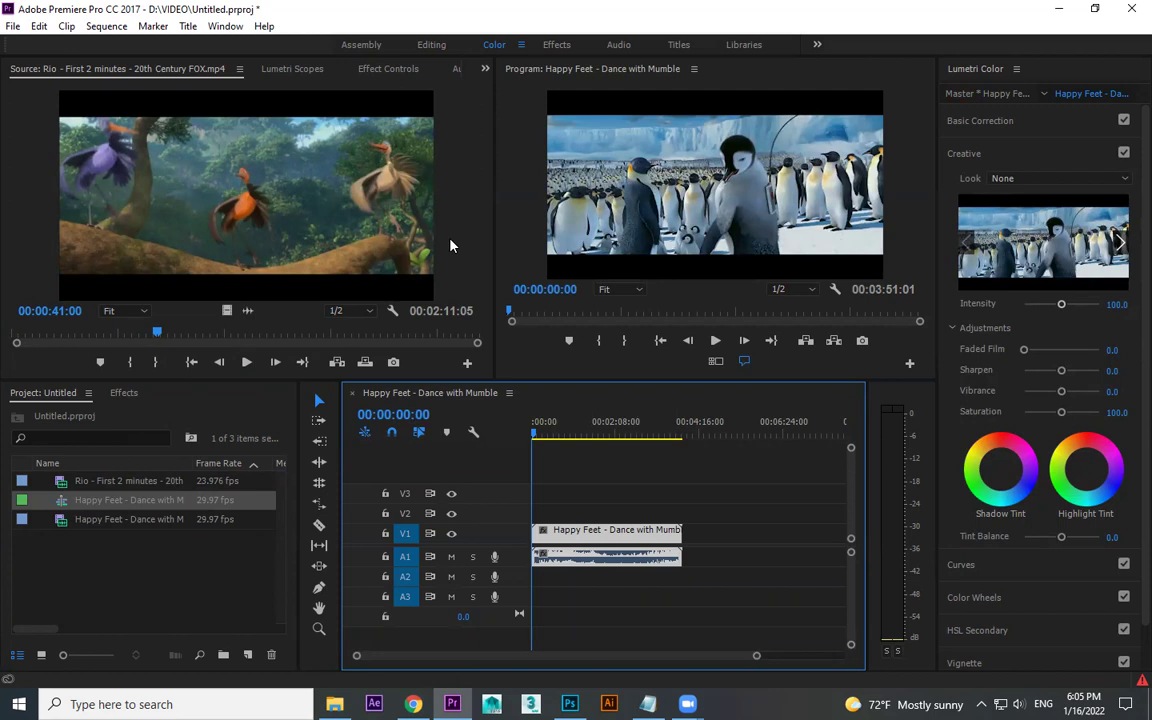
left_click(545, 427)
key("space")
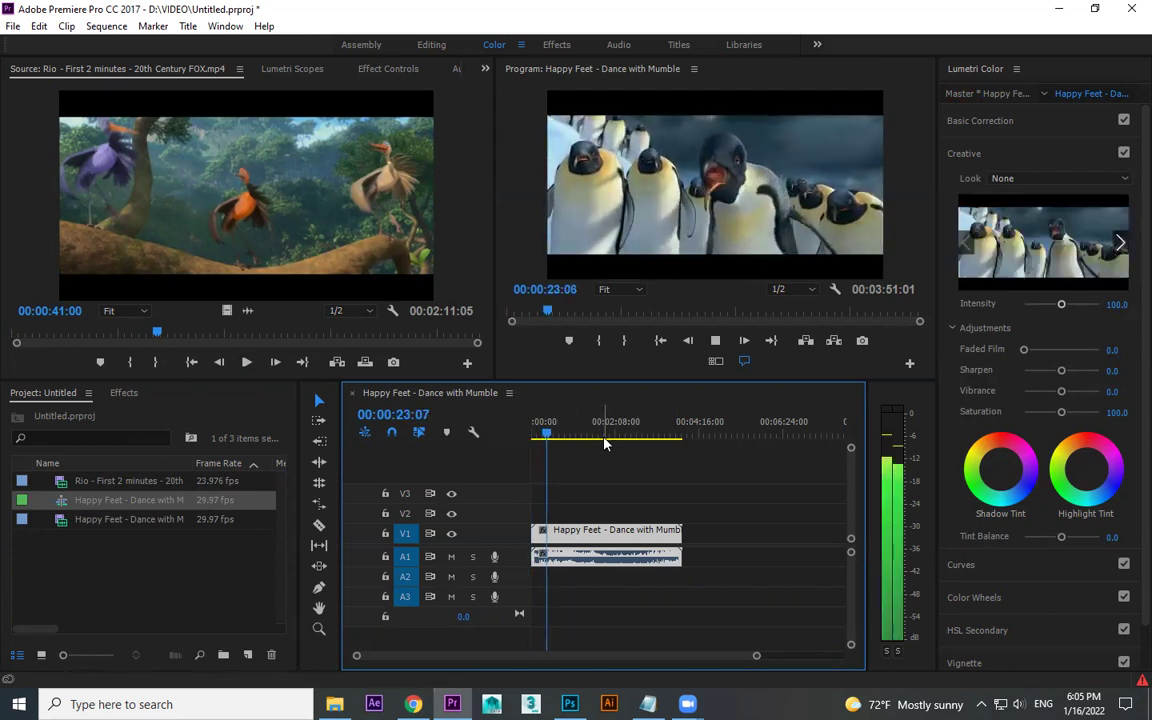
key("=")
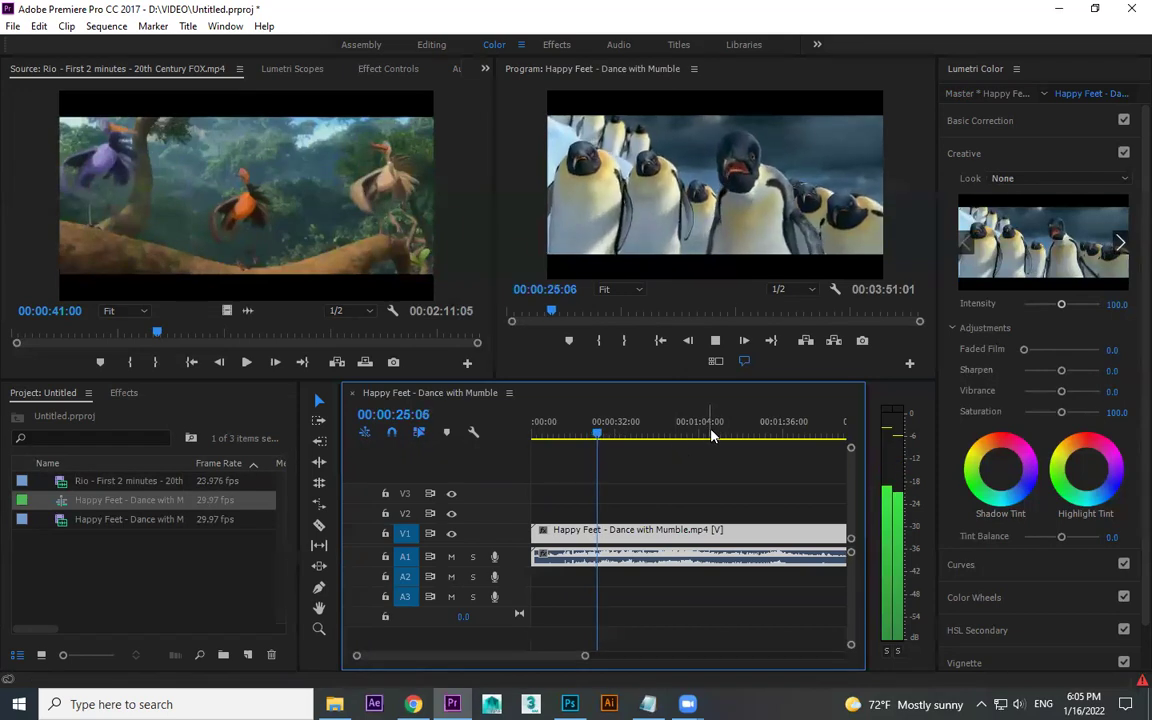
left_click(709, 434)
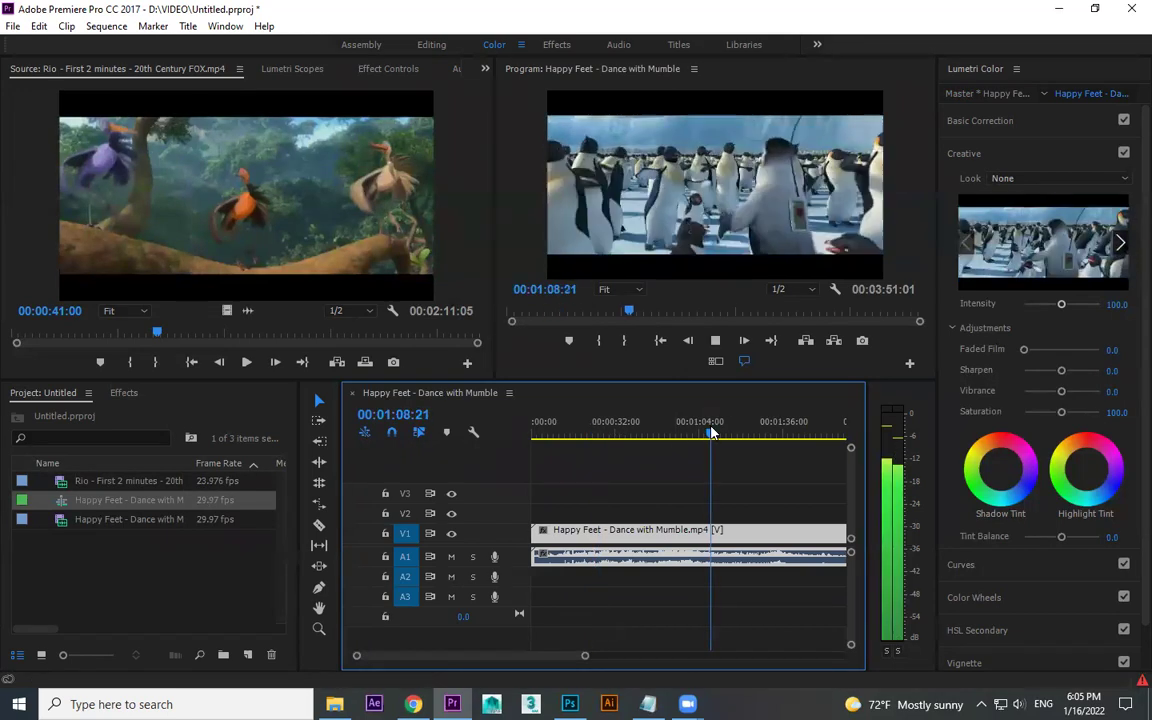
key("minus")
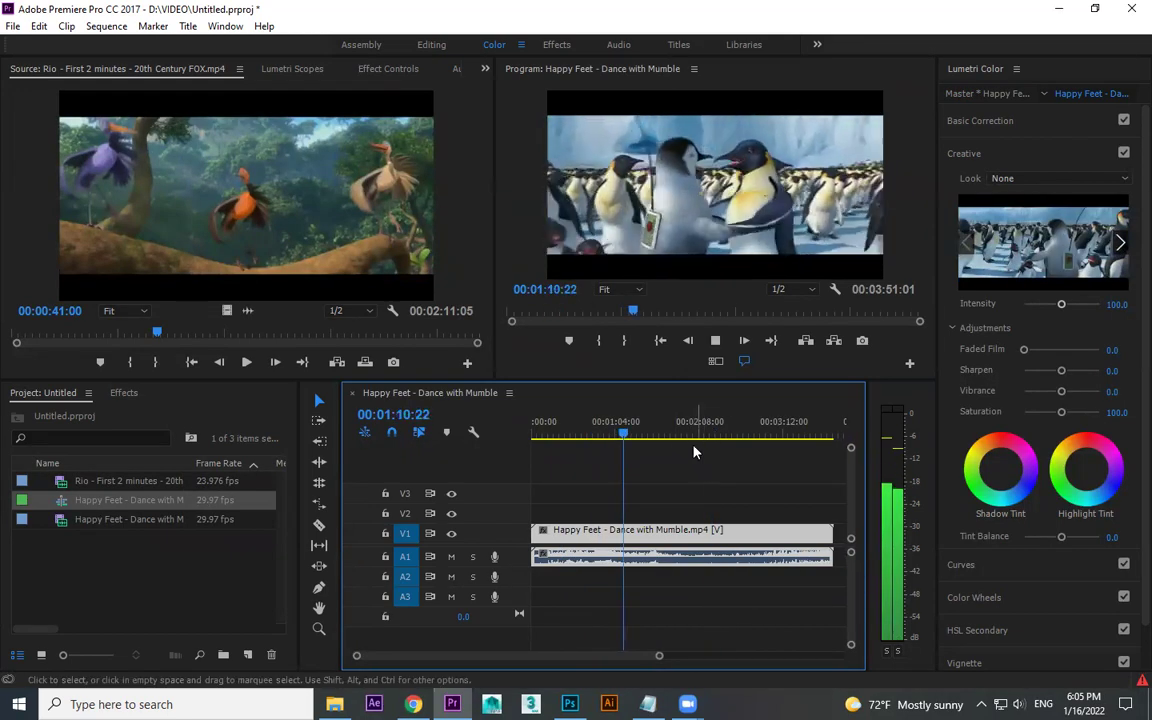
Step: Check the sequence through to its 00:03:51:01 end, return to the start, and save the project
left_click(688, 432)
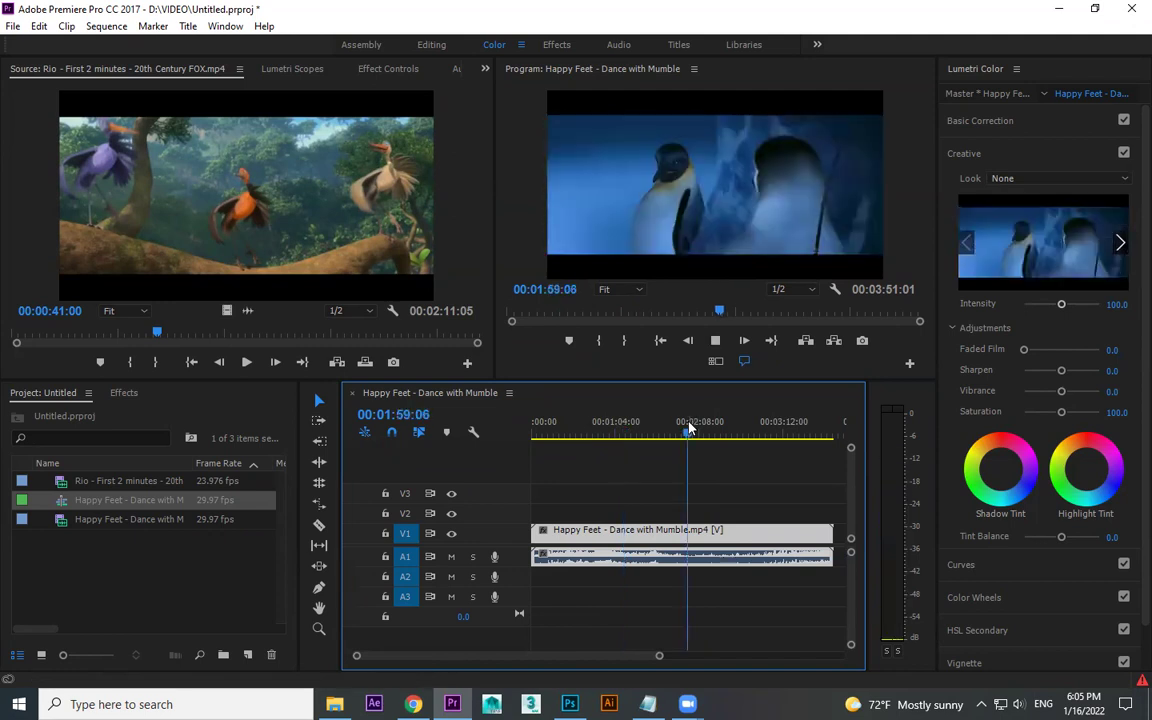
left_click(754, 432)
left_click(797, 434)
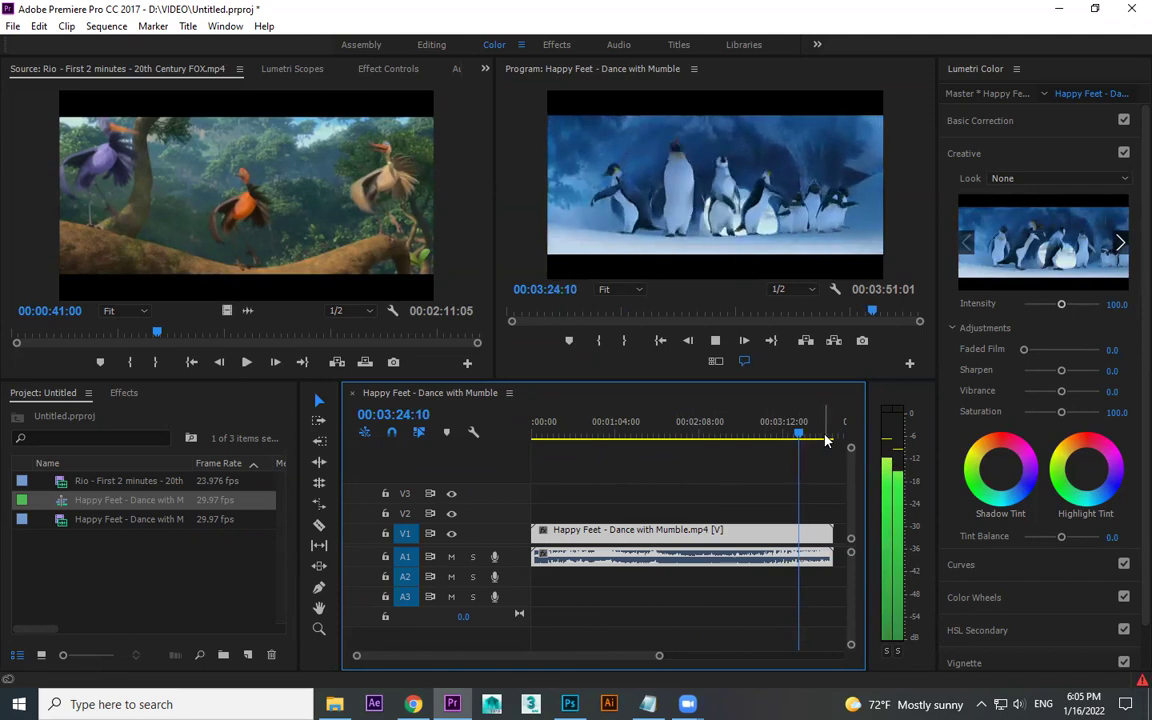
left_click(829, 434)
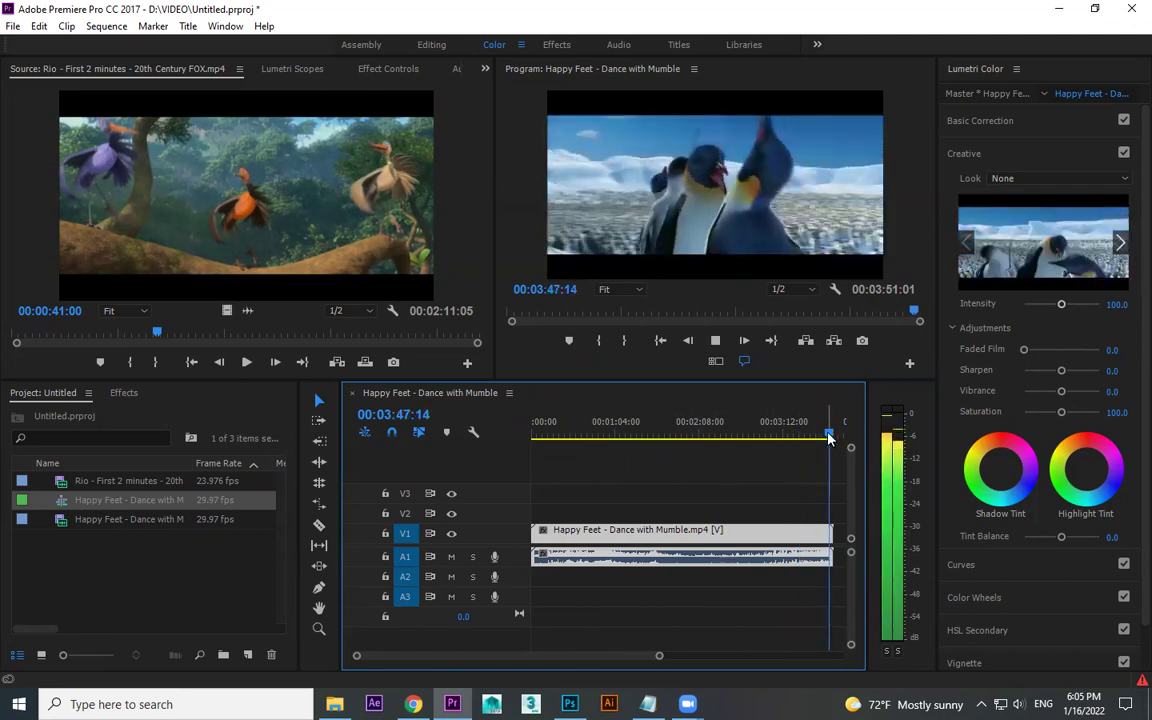
key("space")
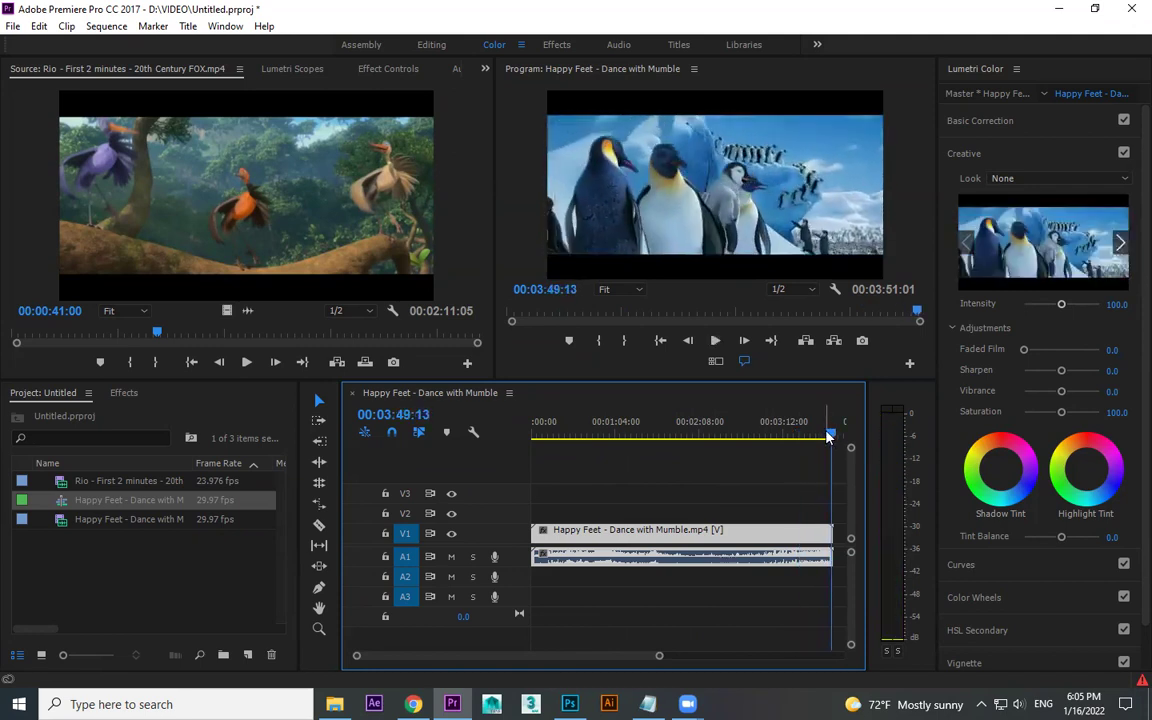
key("minus")
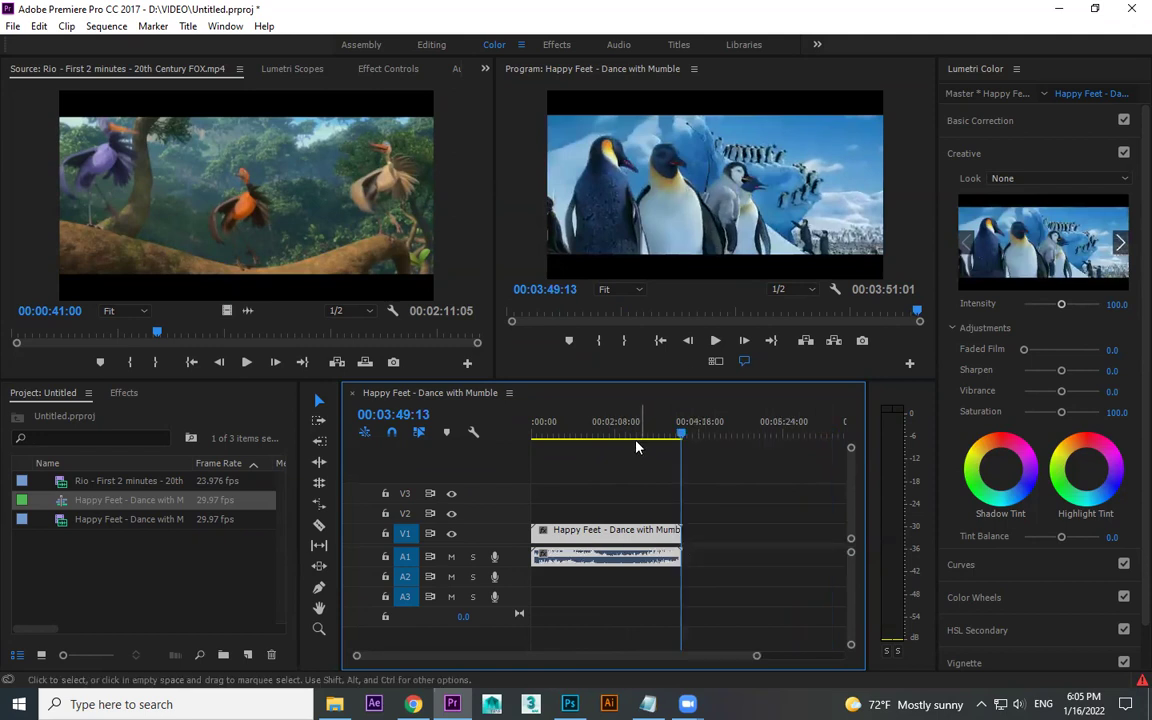
key("equal")
key("equal")
key("equal")
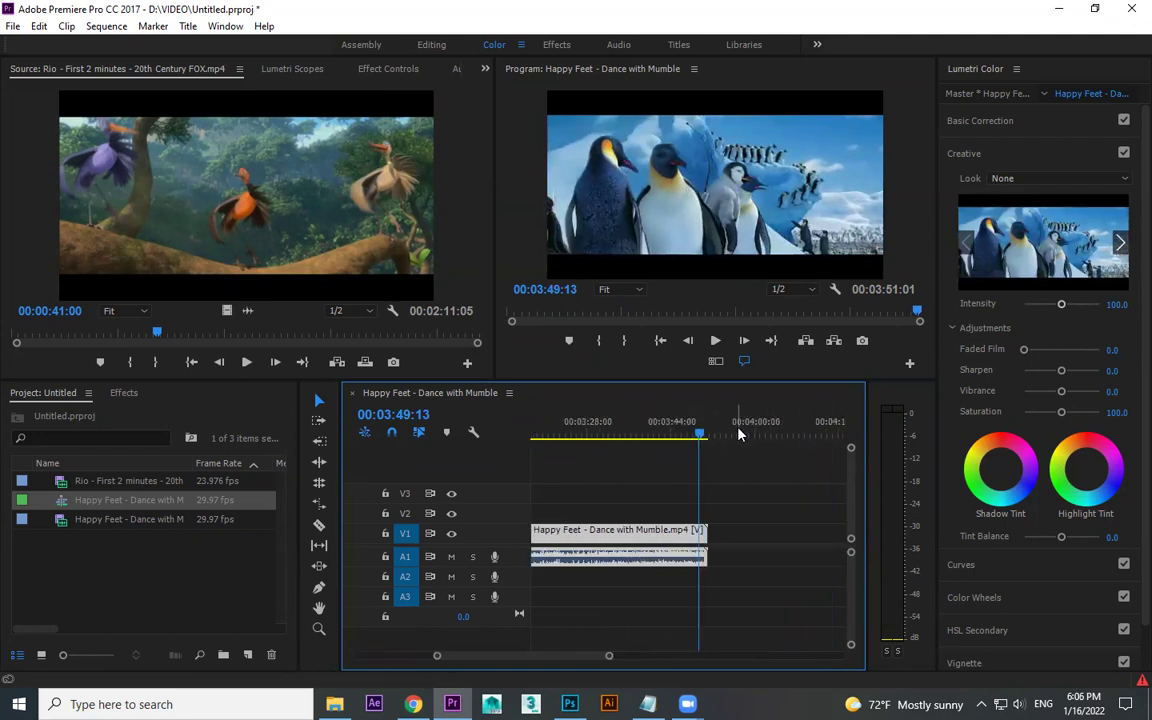
left_click(707, 434)
left_click_drag(707, 434, 710, 434)
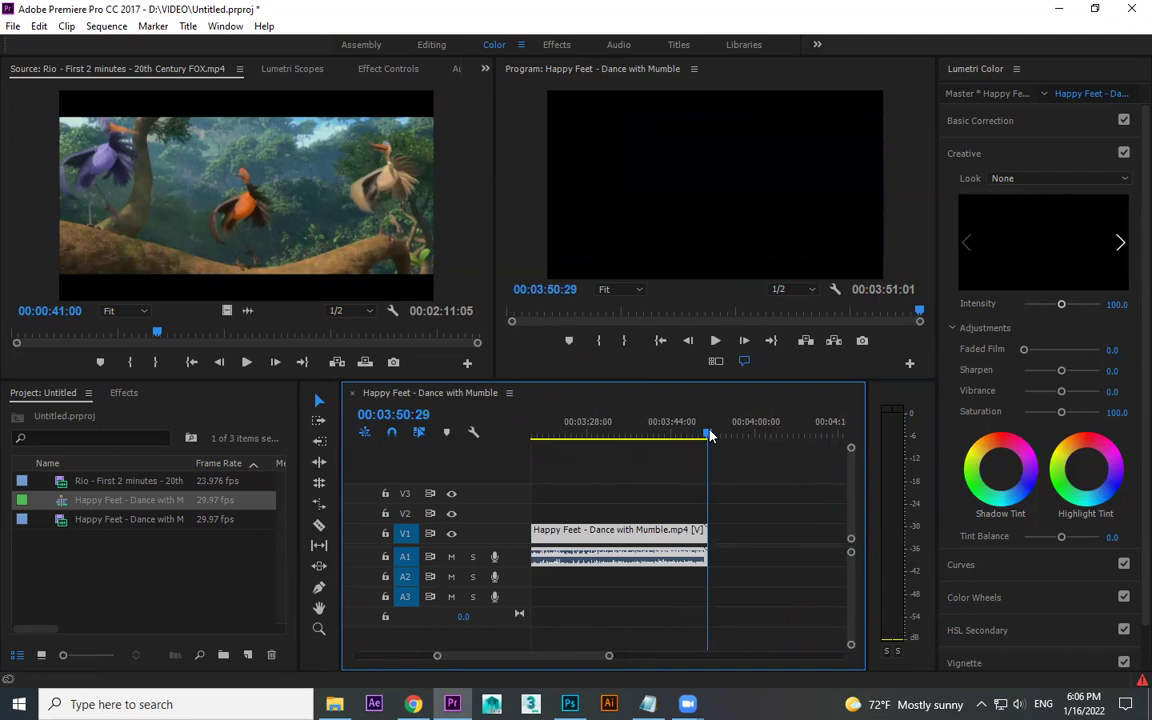
key("minus")
key("minus")
key("minus")
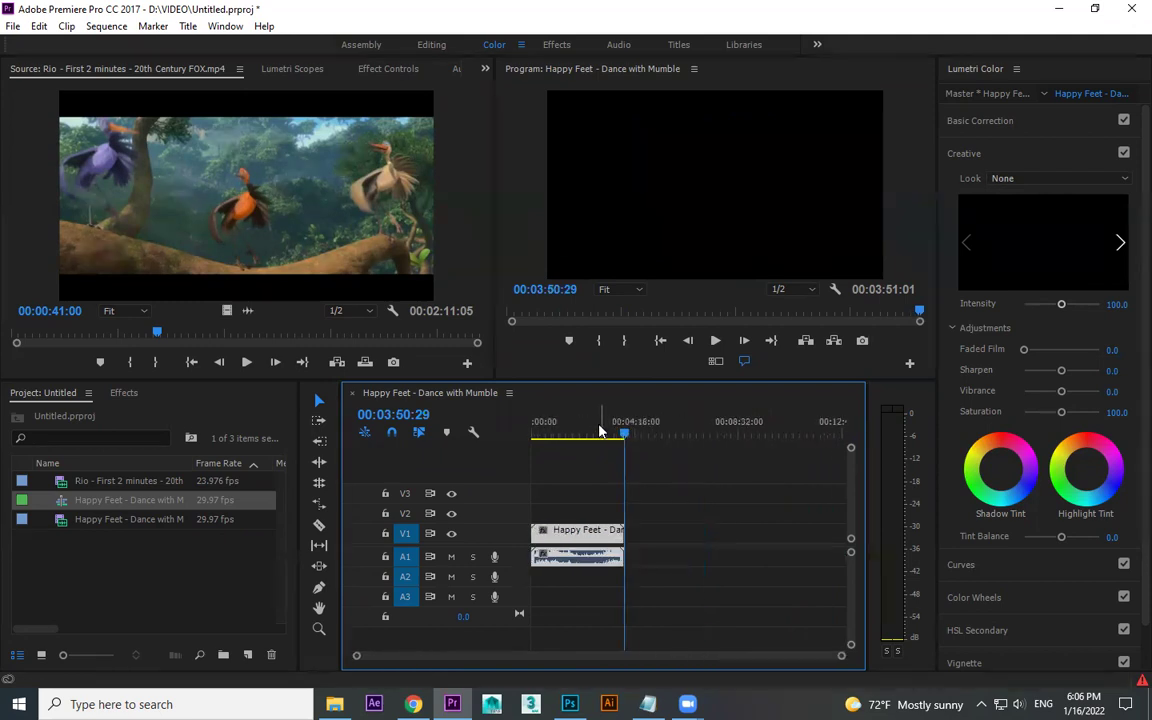
left_click_drag(604, 432, 488, 432)
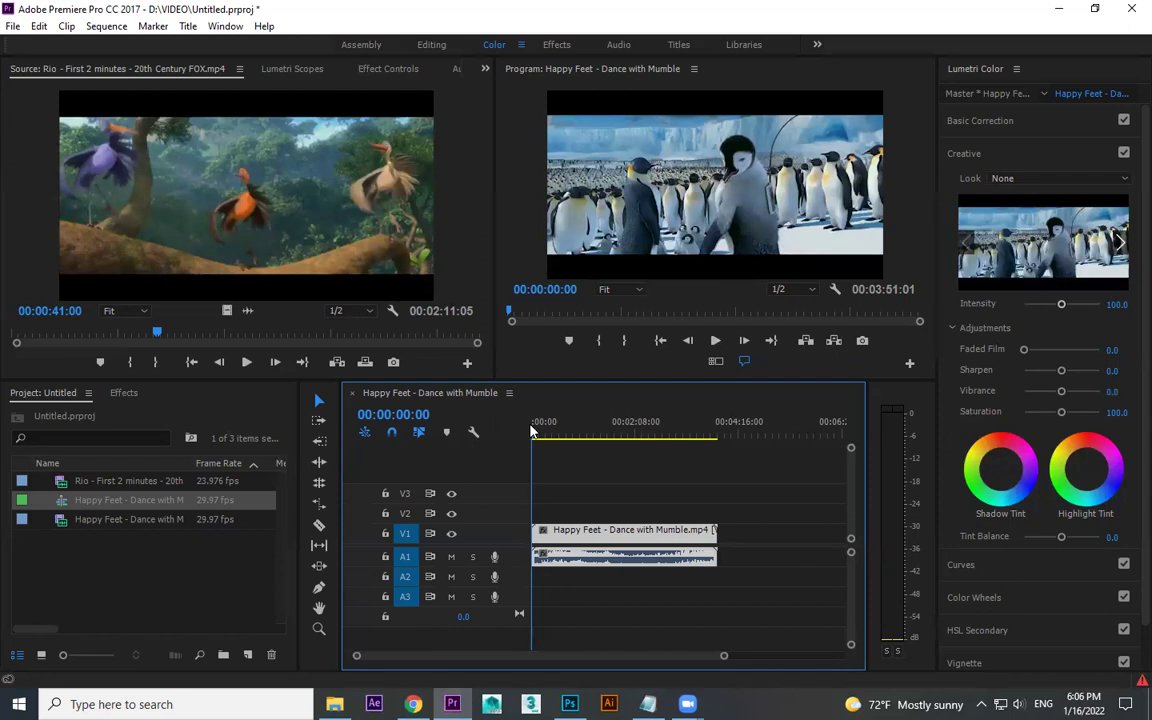
key("ctrl+s")
Step: Unlink the Happy Feet clip in the sequence and delete its audio from A1
left_click(626, 561)
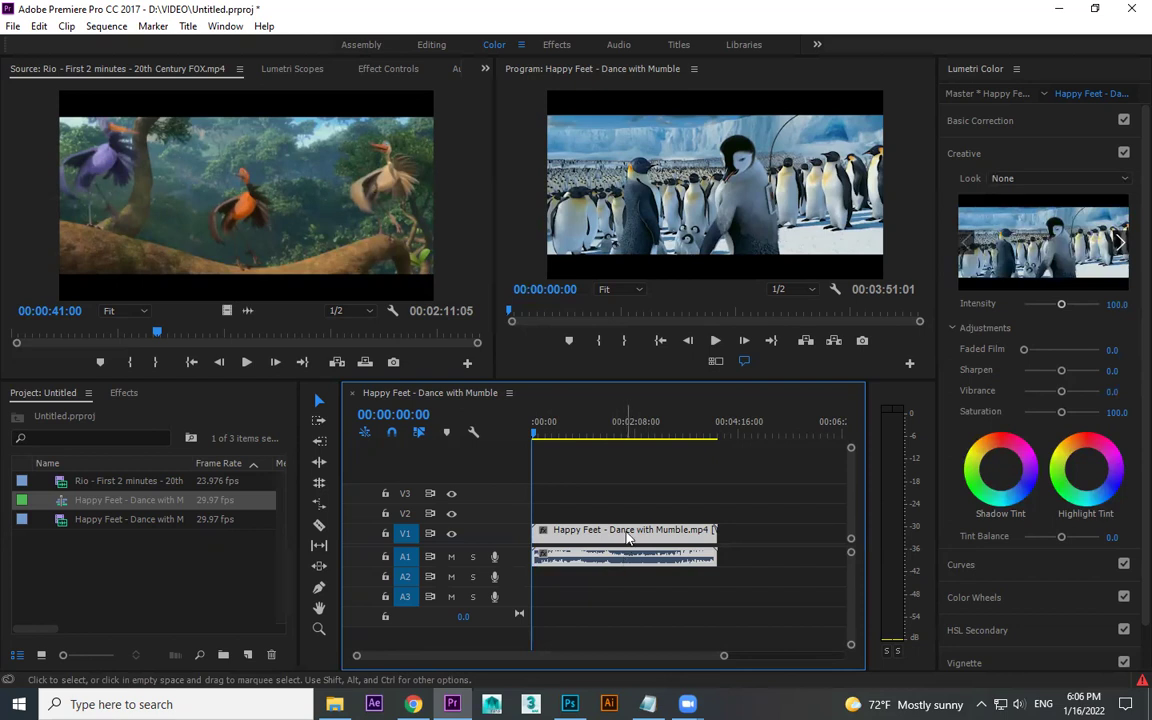
right_click(628, 538)
left_click(690, 285)
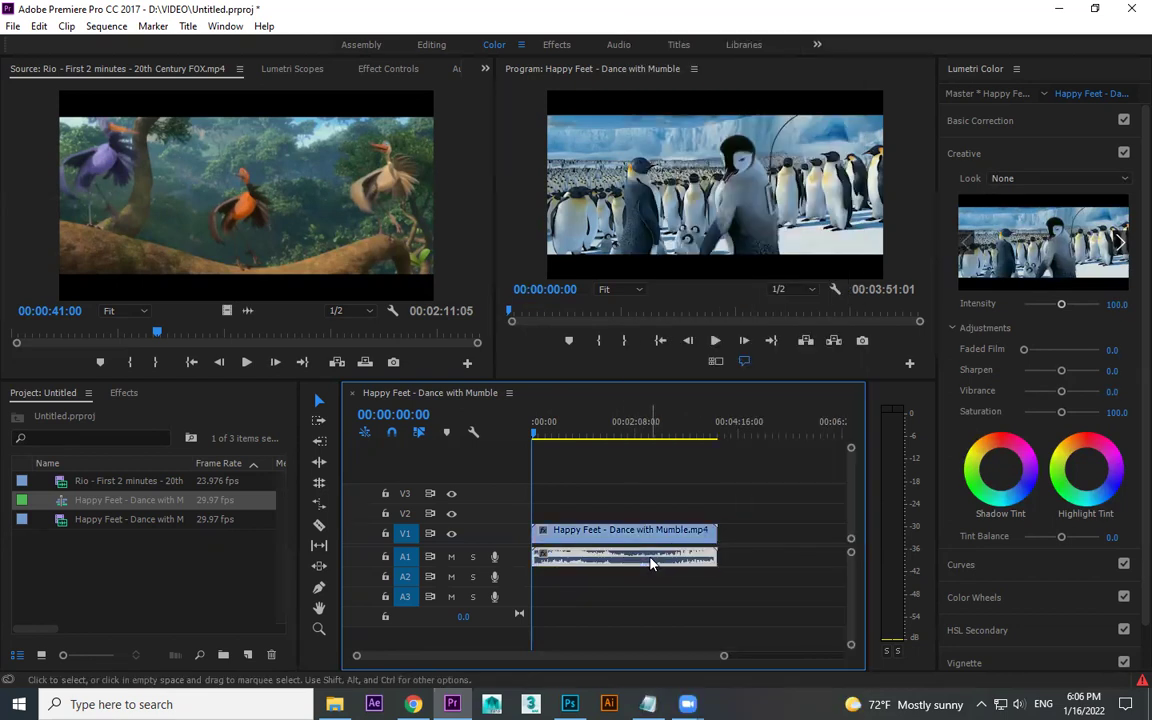
left_click(650, 561)
key("Delete")
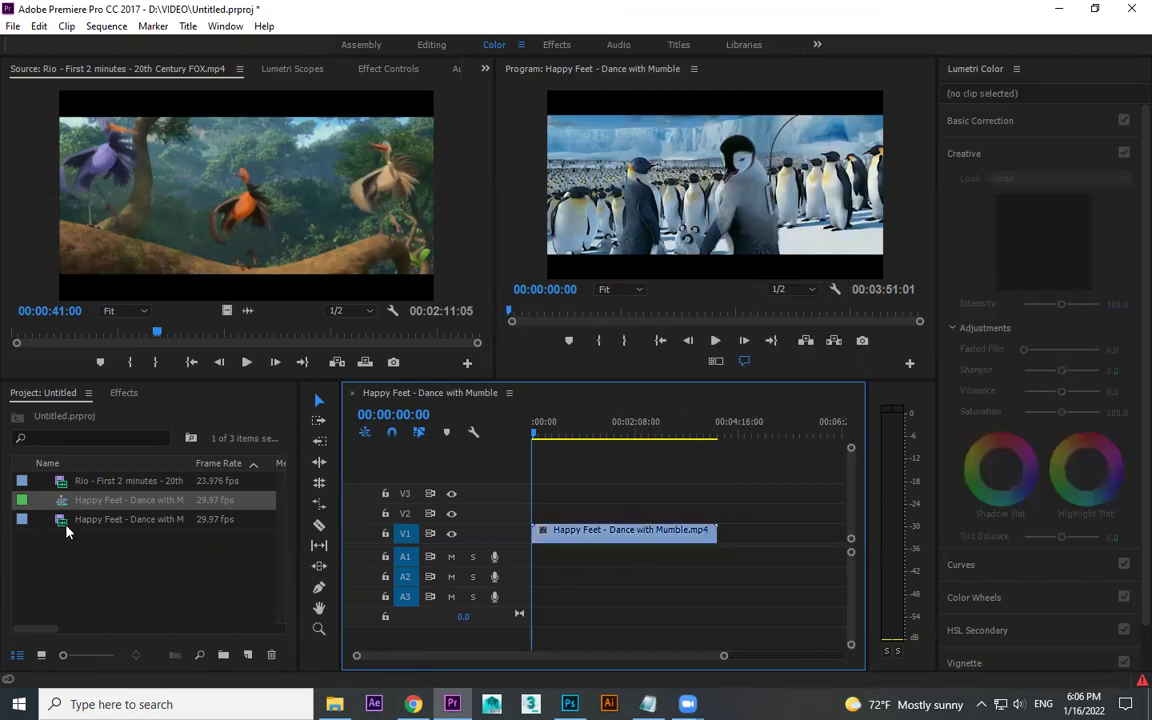
Step: Place the Rio audio at the start of A1 and move the Happy Feet clip later on V1
double_click(65, 522)
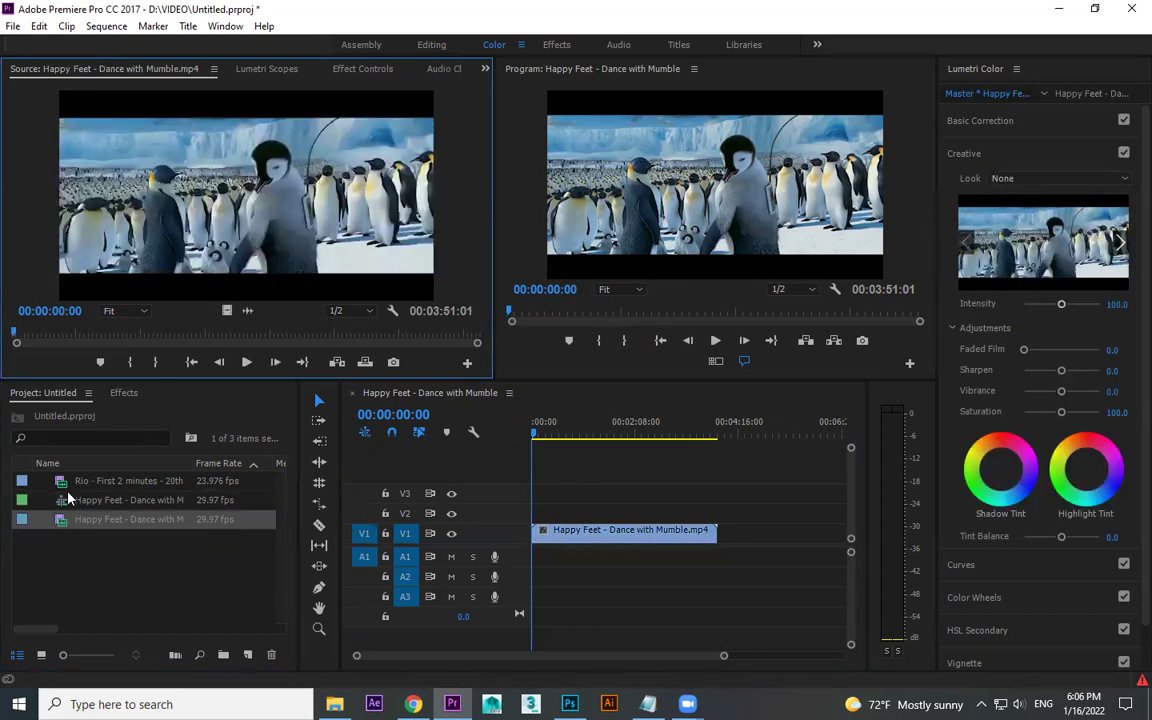
double_click(61, 483)
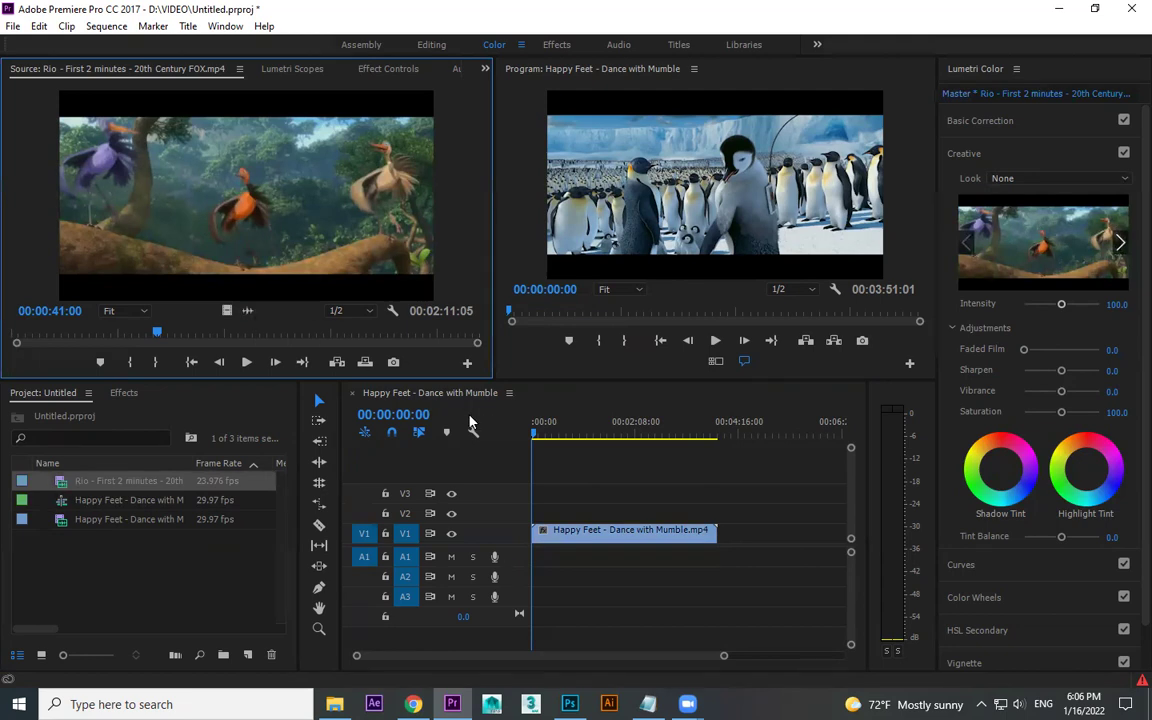
left_click_drag(543, 560, 540, 558)
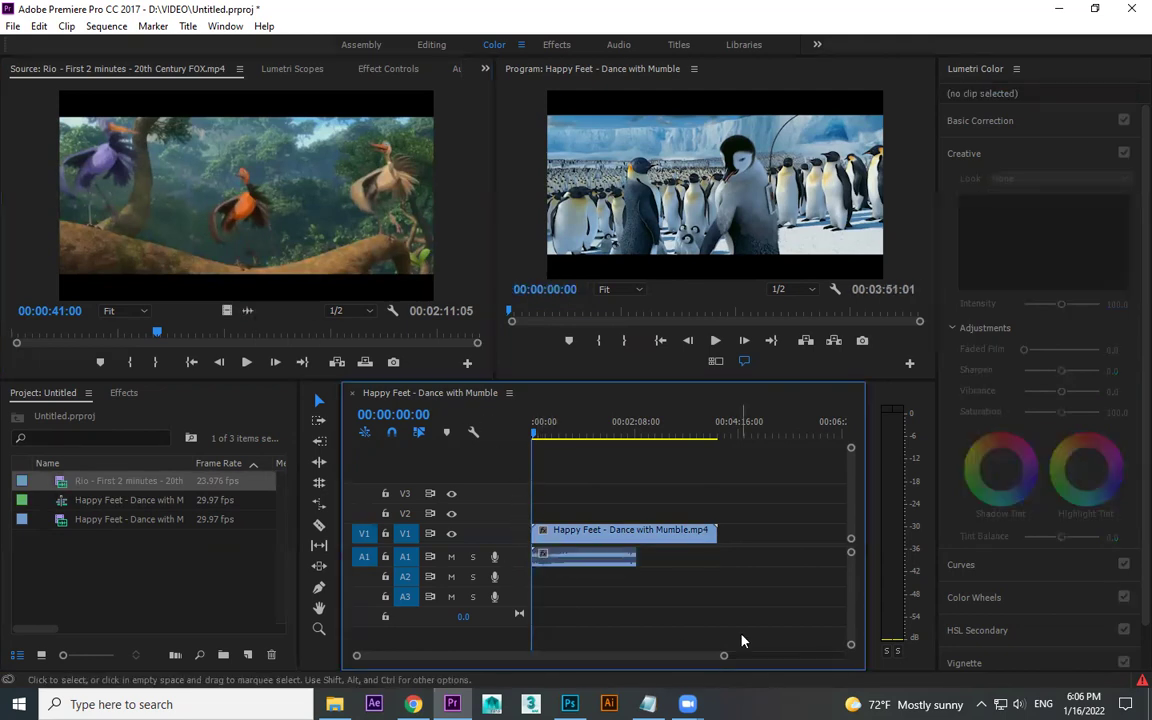
key("equal")
left_click_drag(588, 540, 658, 545)
key("minus")
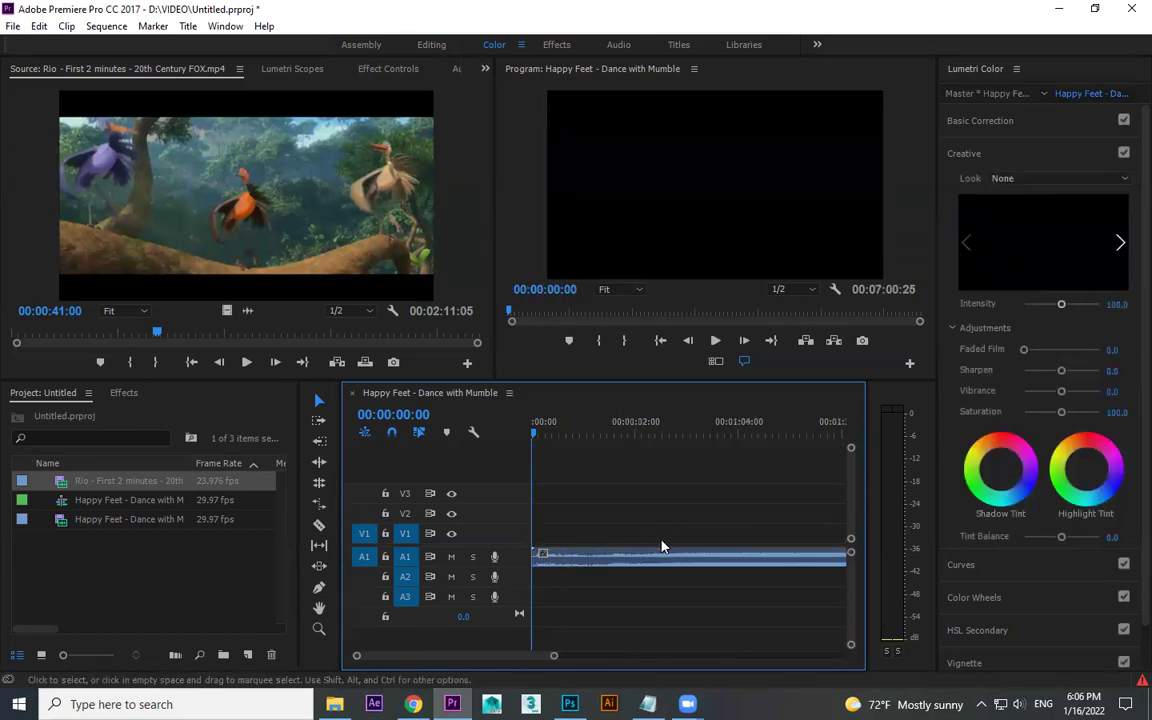
Step: Zoom in on the audio and raise the system speaker volume to 57
key("equal")
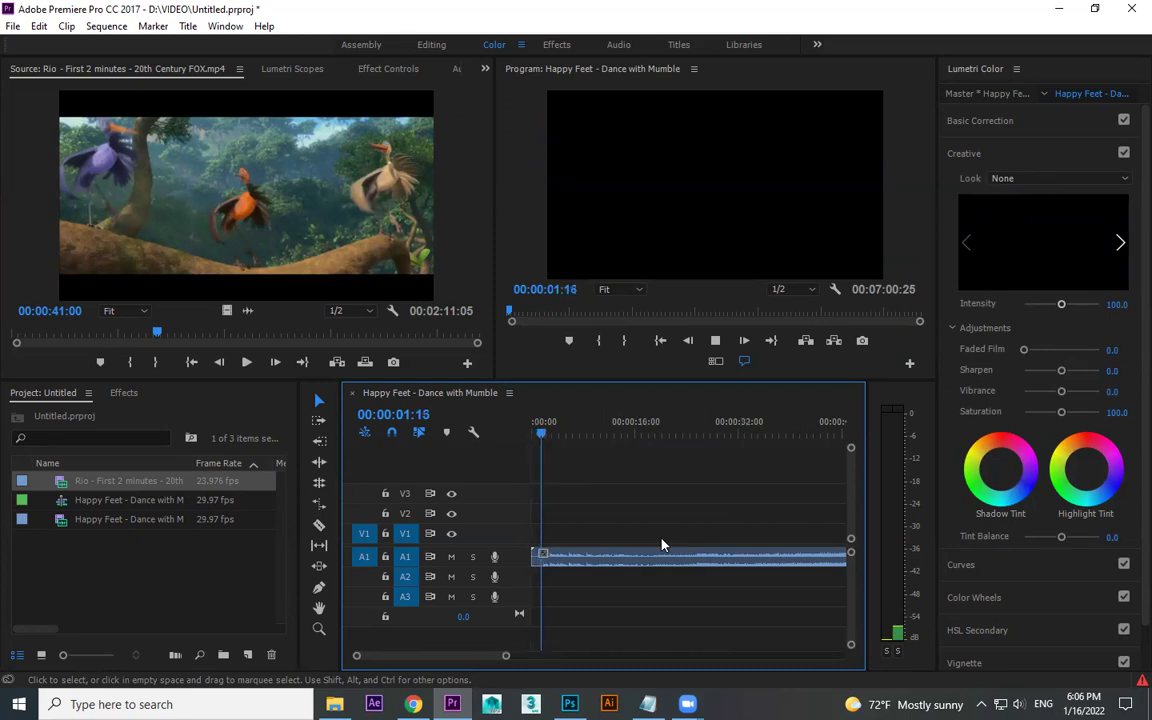
key("equal")
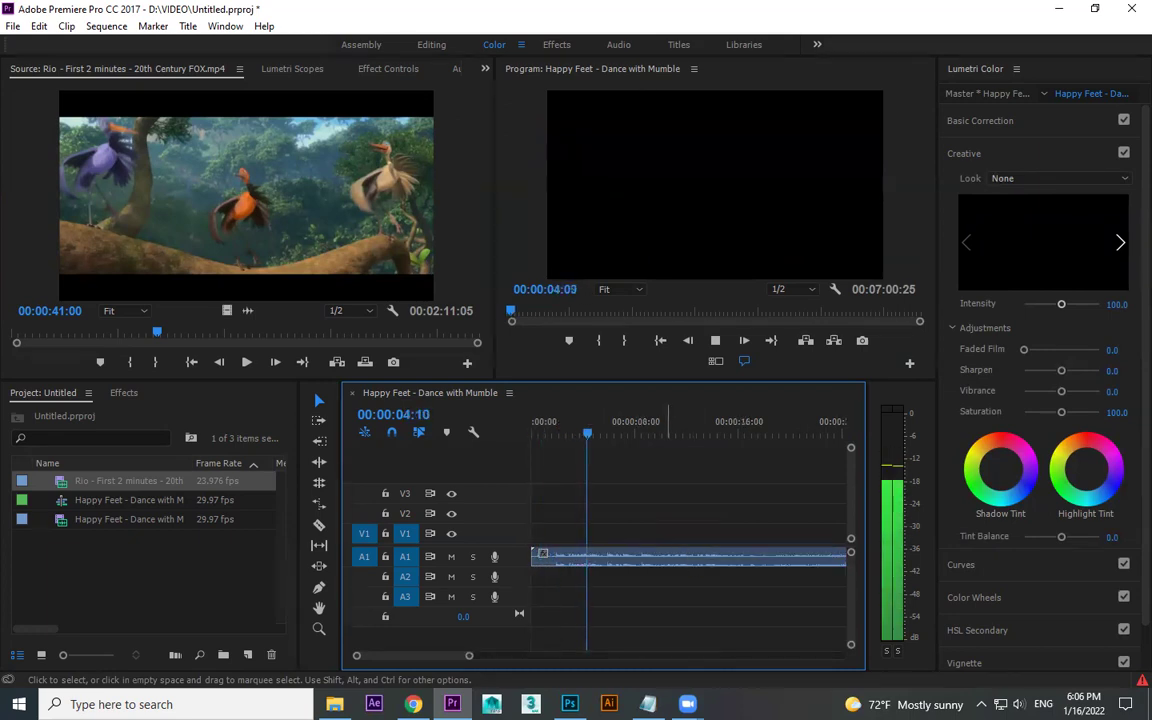
left_click(1018, 704)
left_click_drag(972, 665, 1022, 668)
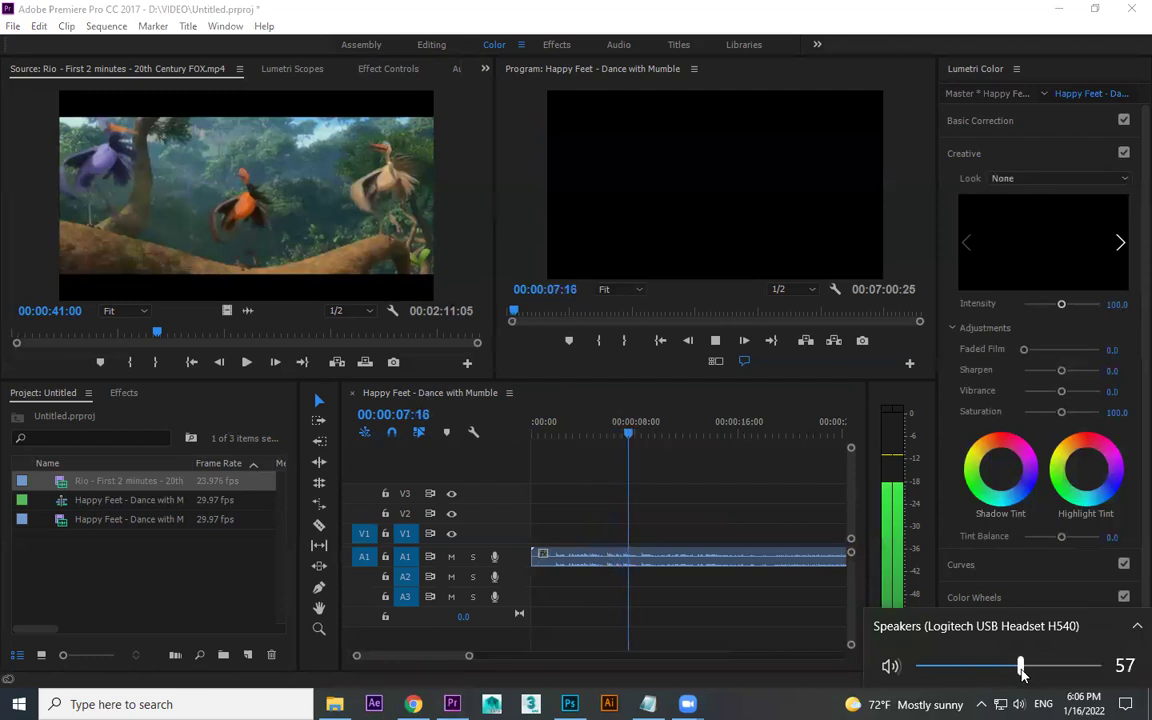
left_click(679, 522)
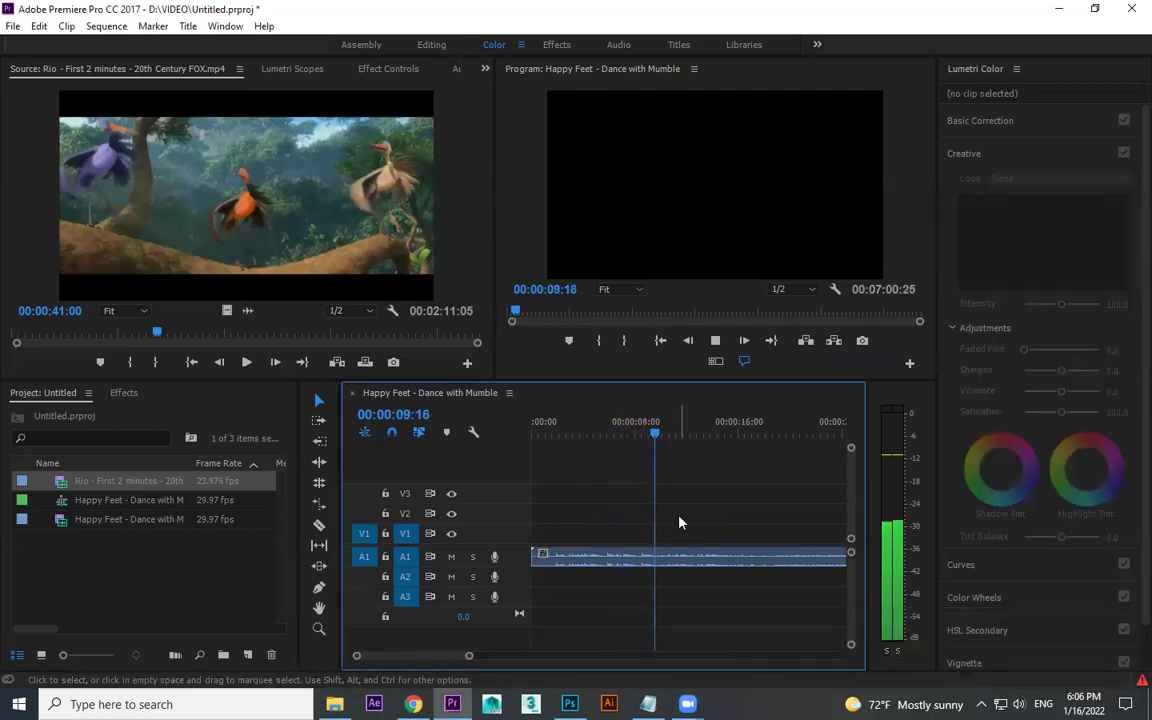
Step: Split the Rio audio on A1 with the Razor tool at the chosen cut point
key("space")
left_click(652, 556)
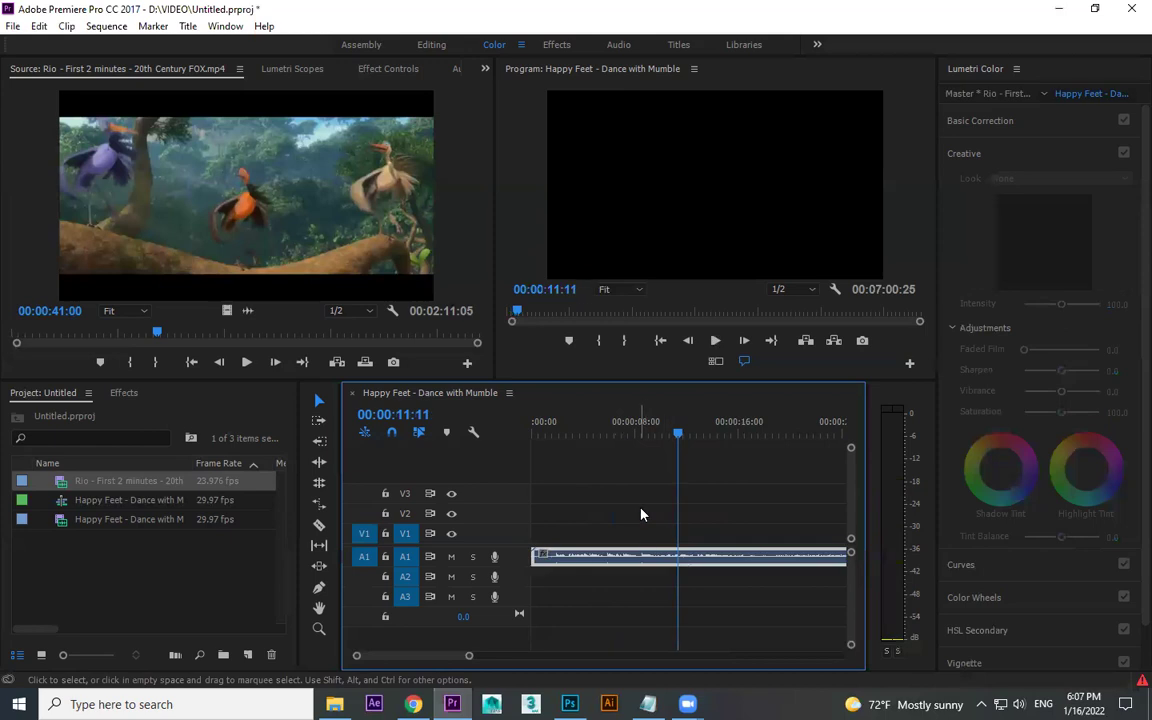
key("c")
left_click(627, 432)
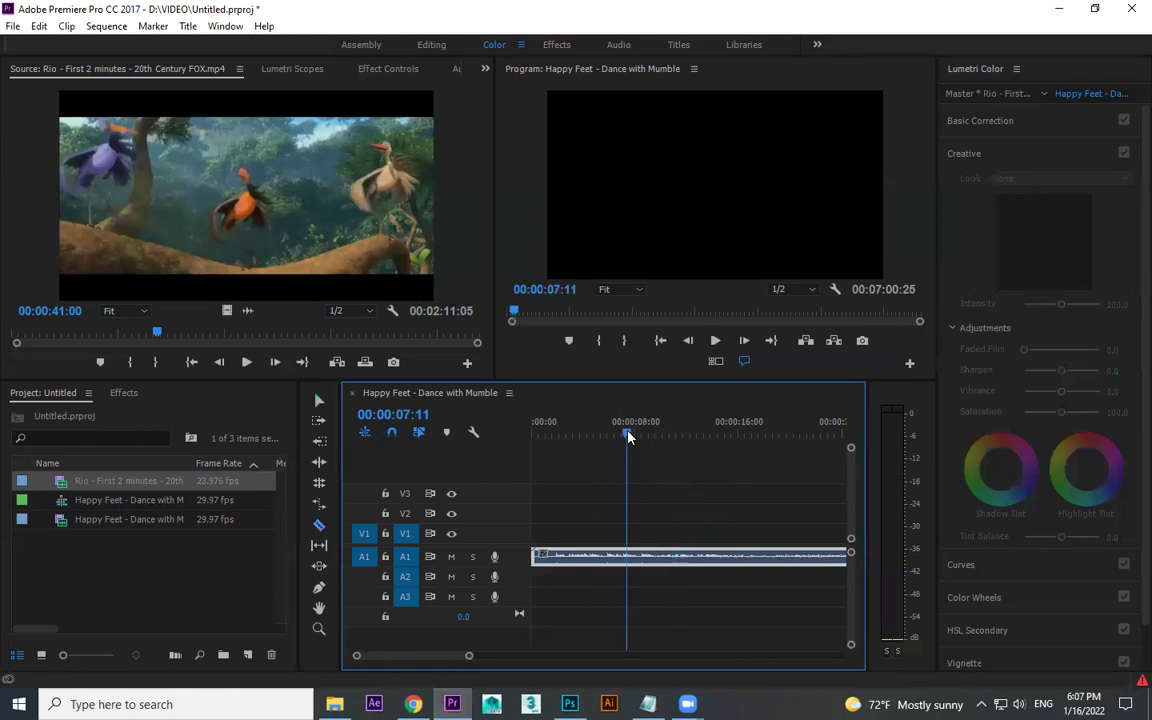
key("space")
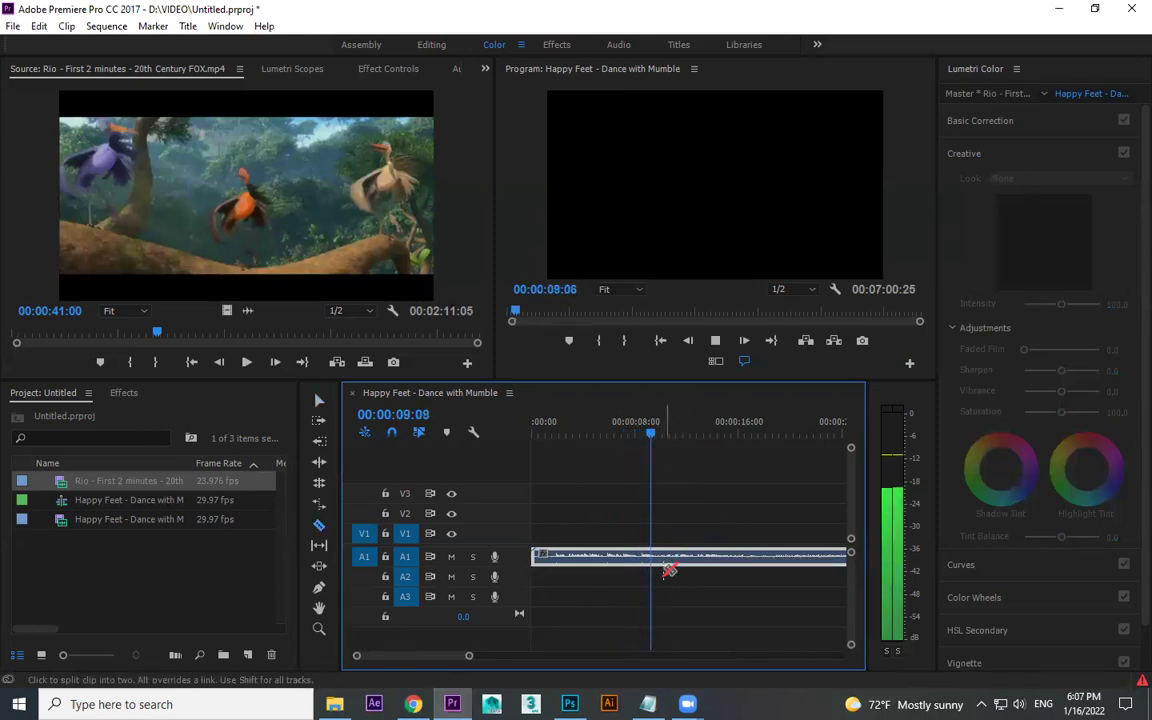
key("space")
left_click(656, 557)
Step: Delete the audio before the cut and ripple delete the gap so audio starts at zero
key("v")
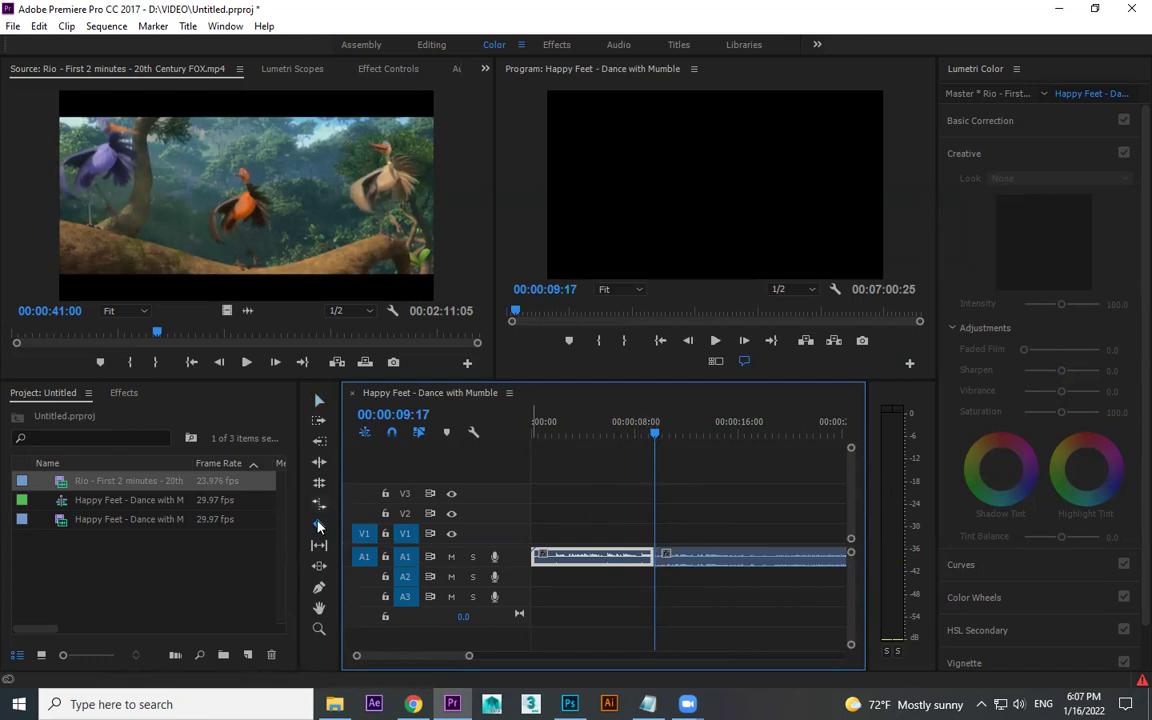
key("Delete")
right_click(605, 562)
left_click(622, 565)
Step: Play the trimmed 00:06:51:08 sequence from the start
key("Home")
key("space")
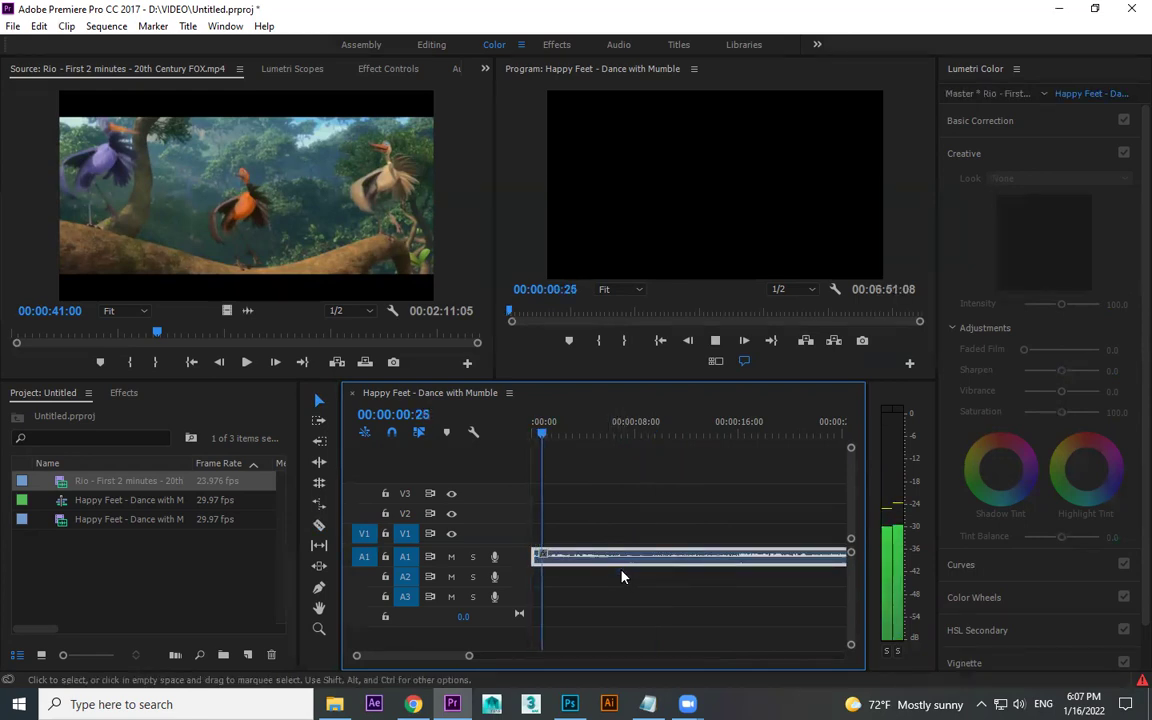
key("minus")
key("minus")
key("minus")
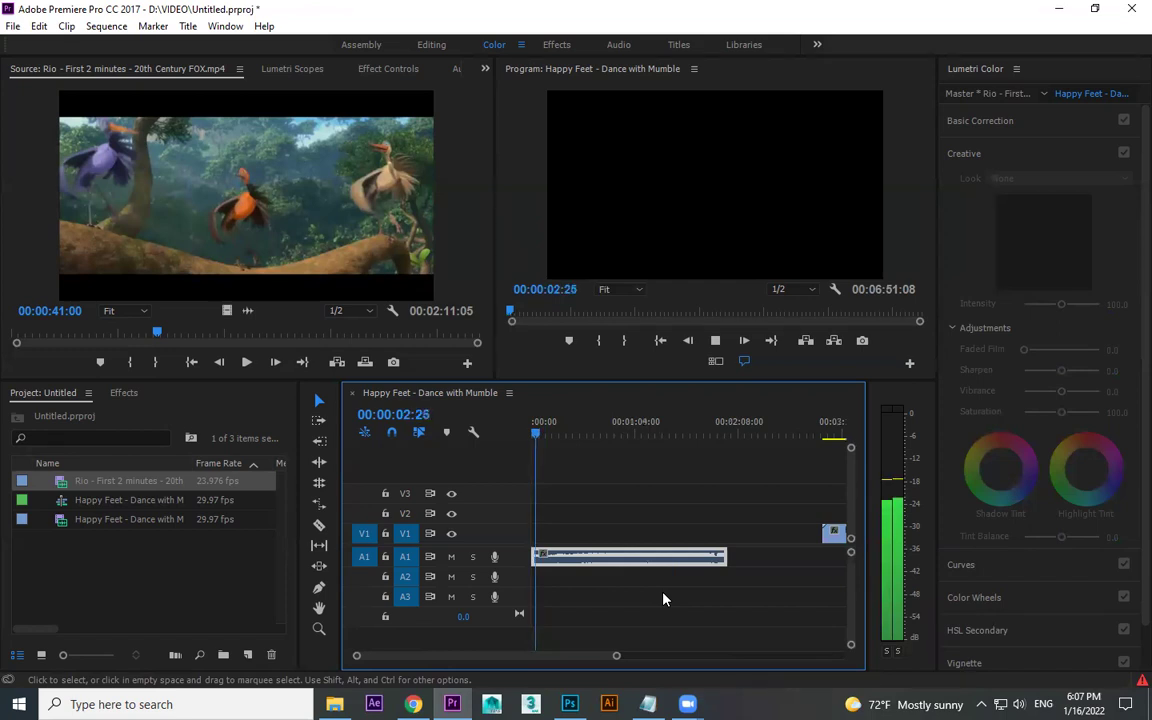
key("equal")
key("equal")
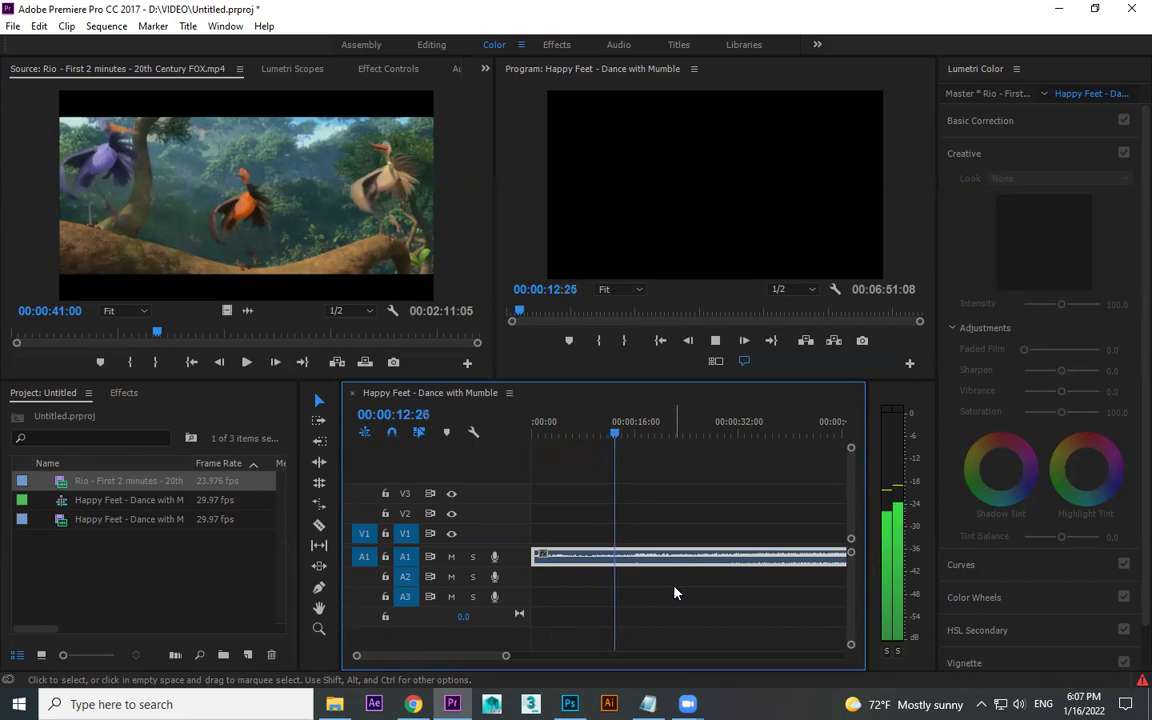
key("space")
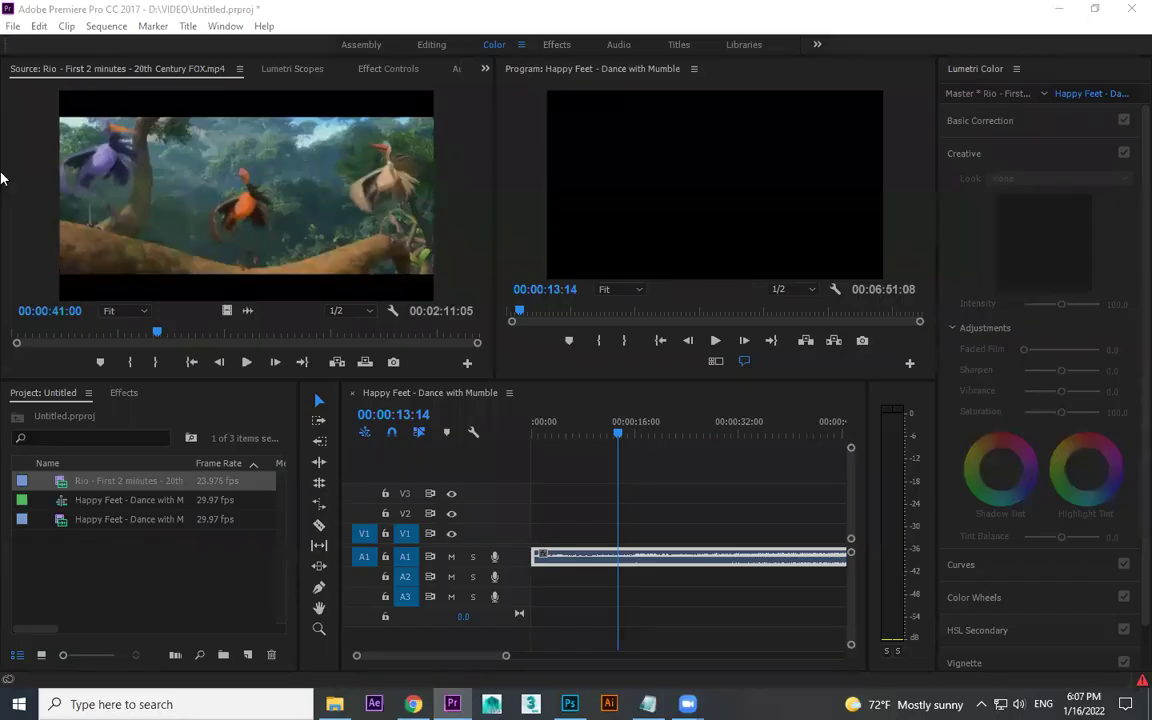
left_click(39, 26)
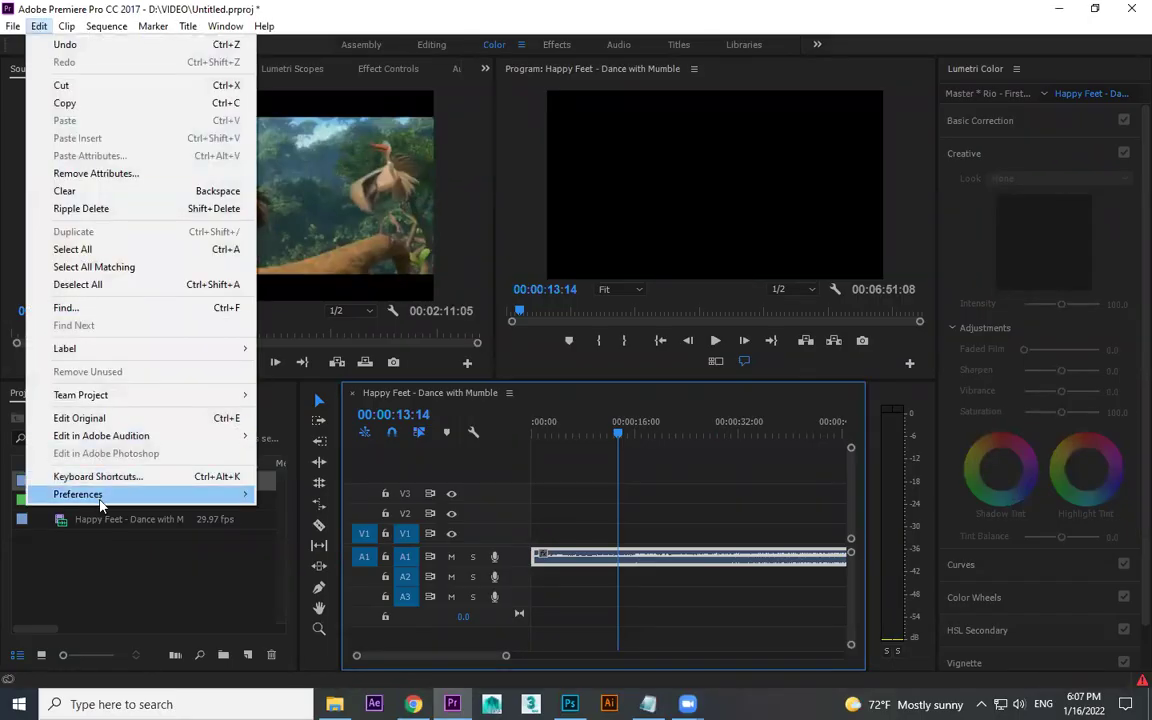
mouse_move(225, 497)
left_click(335, 266)
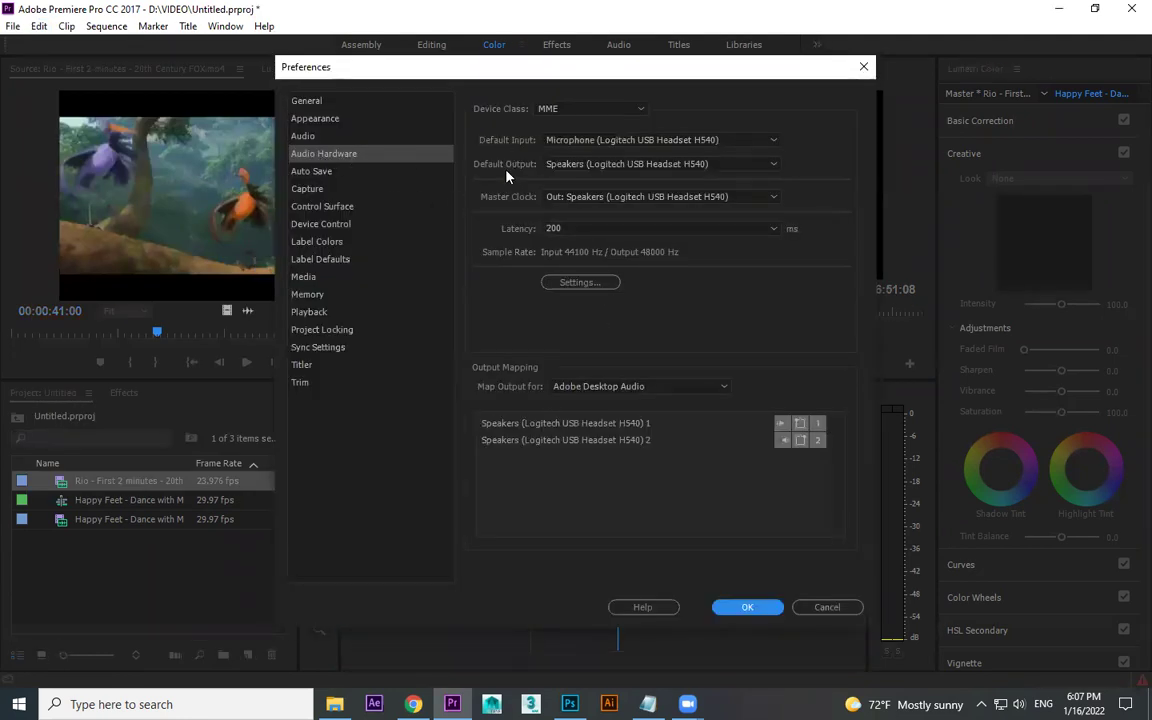
left_click(620, 164)
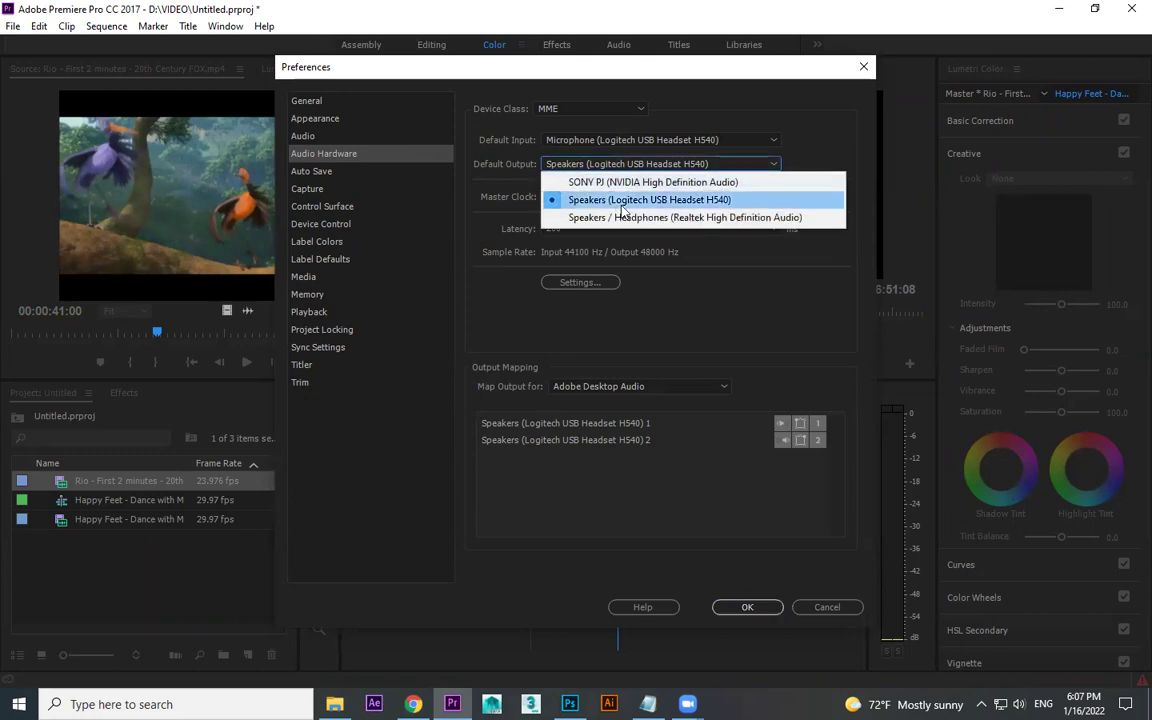
left_click(681, 200)
left_click(747, 607)
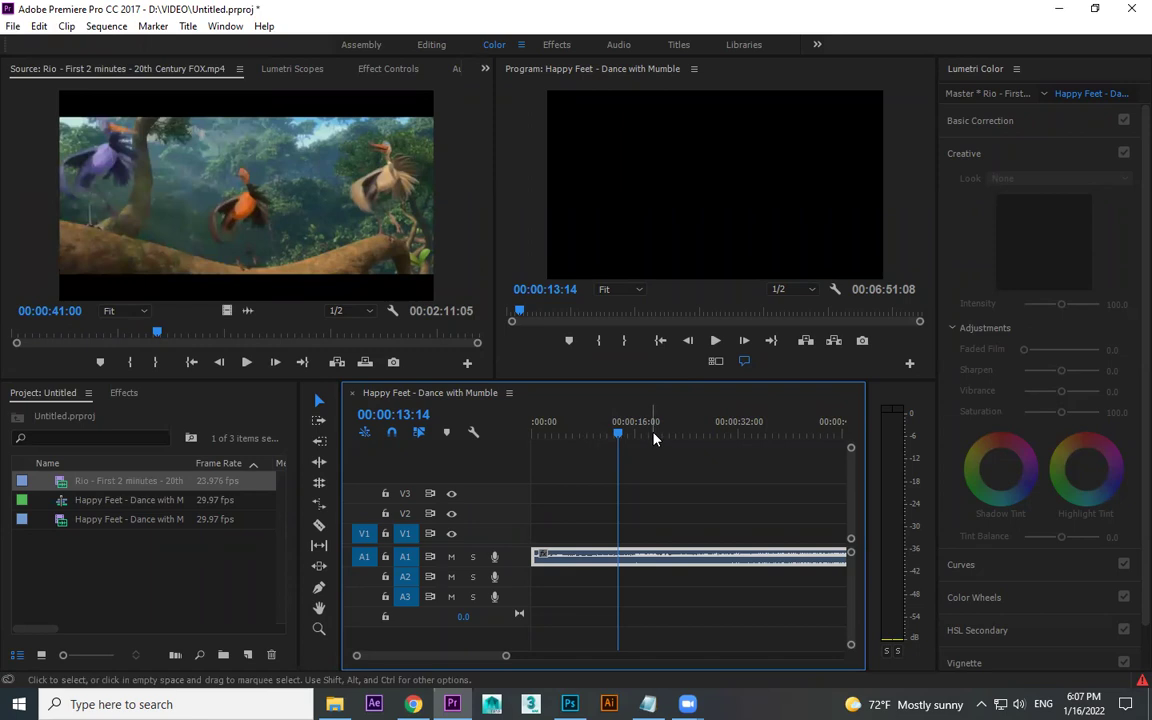
key("space")
Step: Replay the sequence from the start and load the second Happy Feet item into the Source monitor
left_click(588, 434)
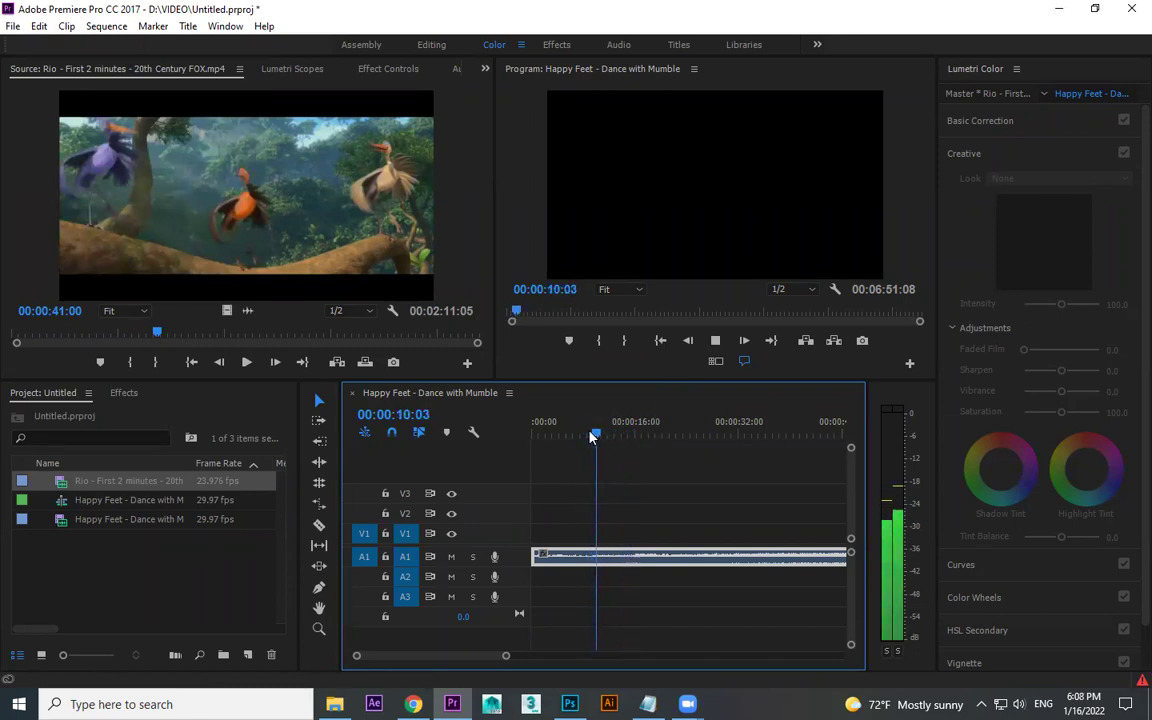
left_click_drag(590, 436, 517, 423)
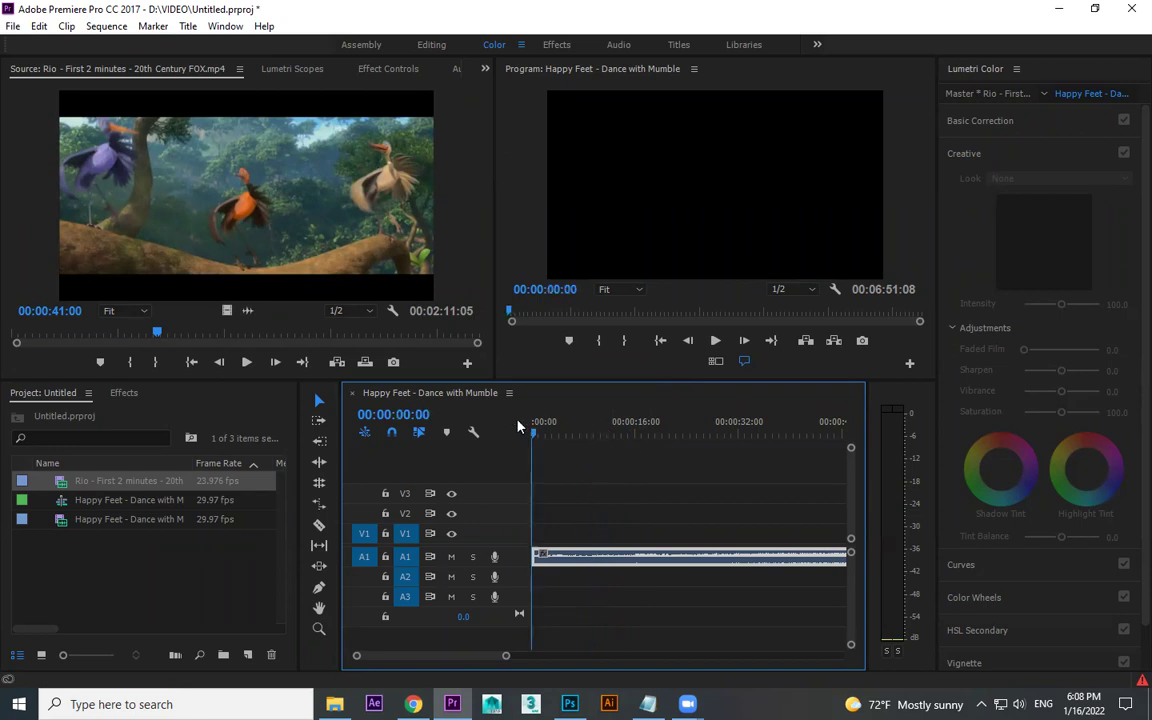
key("space")
key("space")
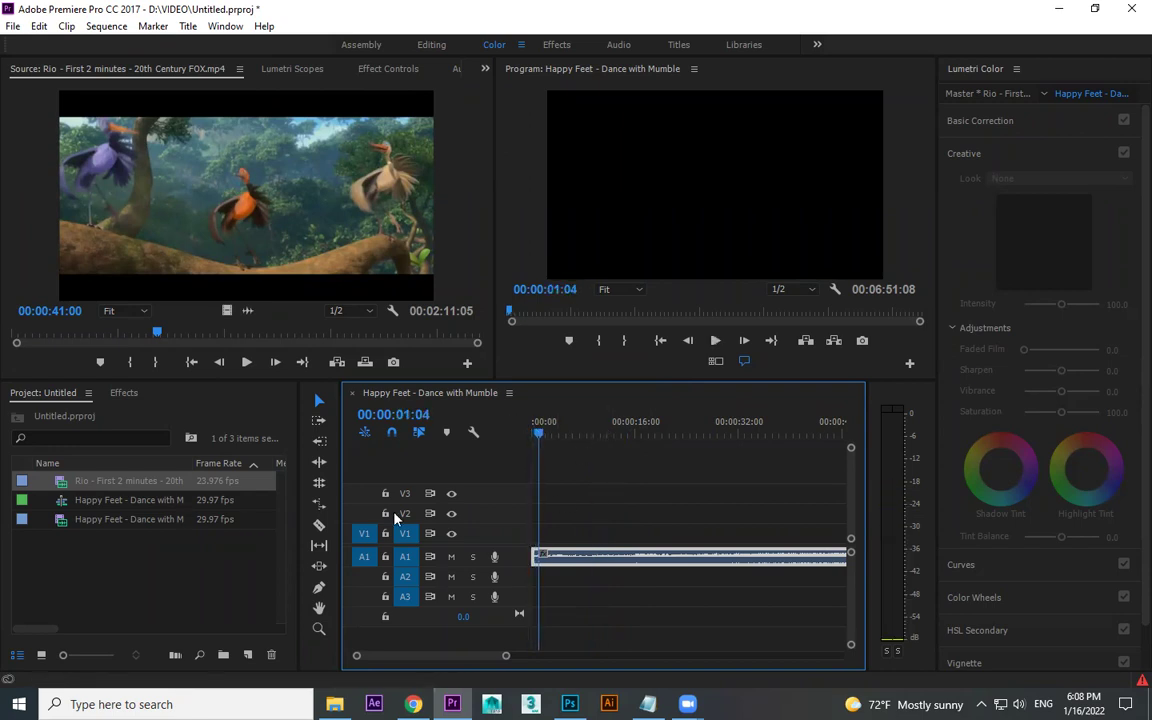
double_click(61, 521)
left_click_drag(757, 482, 643, 537)
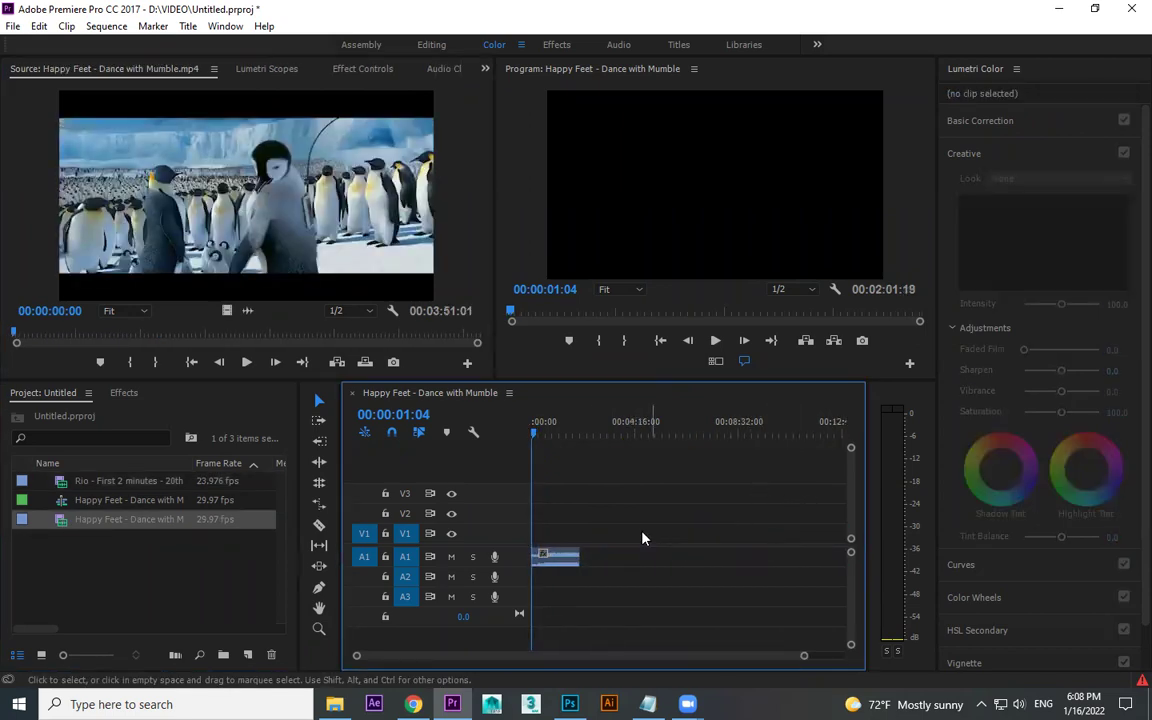
Step: Scrub and play through the Happy Feet source clip to find usable shots
left_click(40, 335)
key("space")
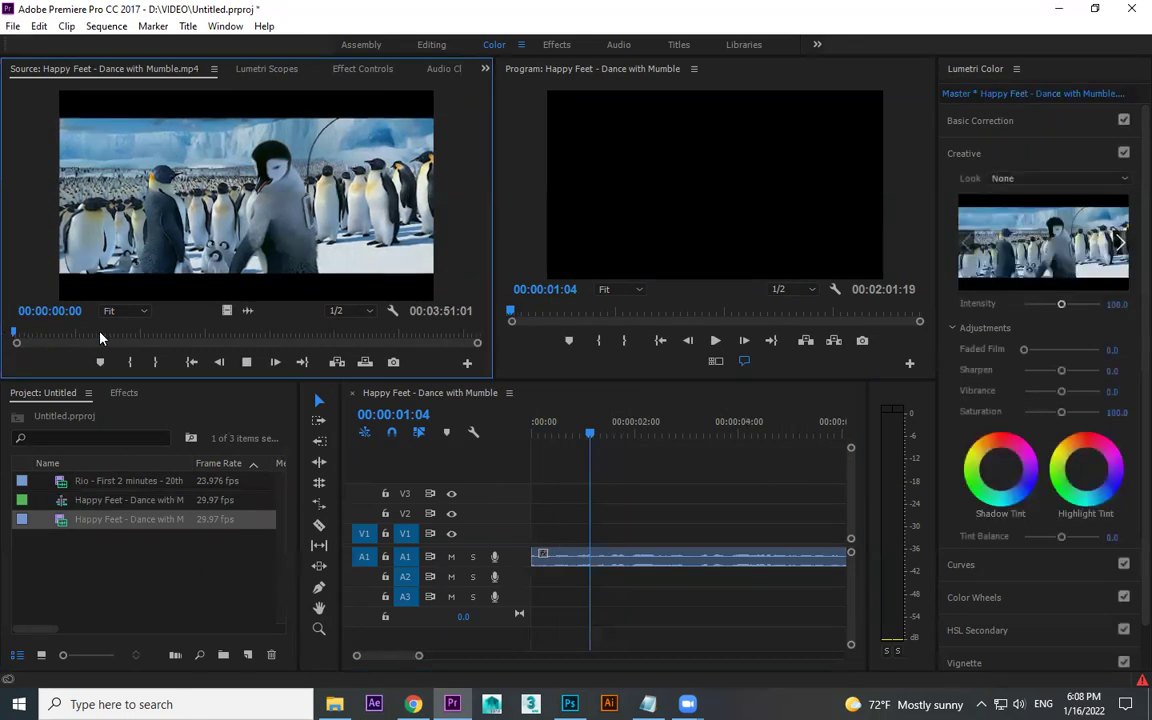
left_click_drag(15, 333, 37, 337)
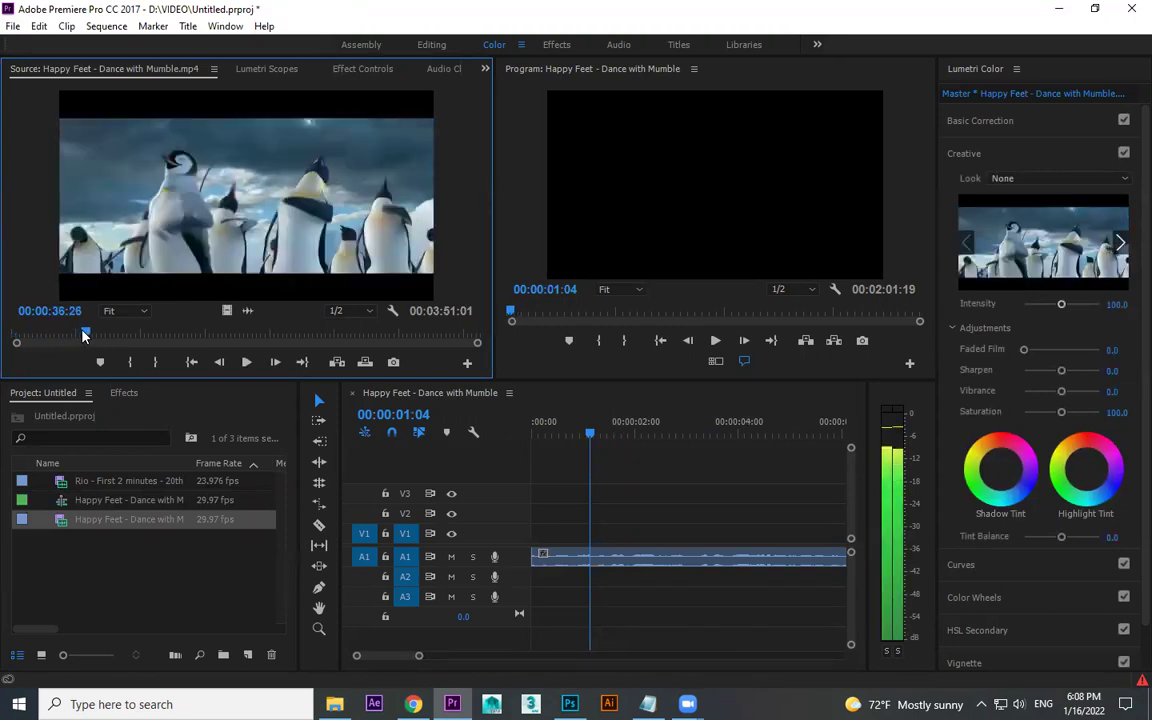
left_click_drag(37, 337, 471, 328)
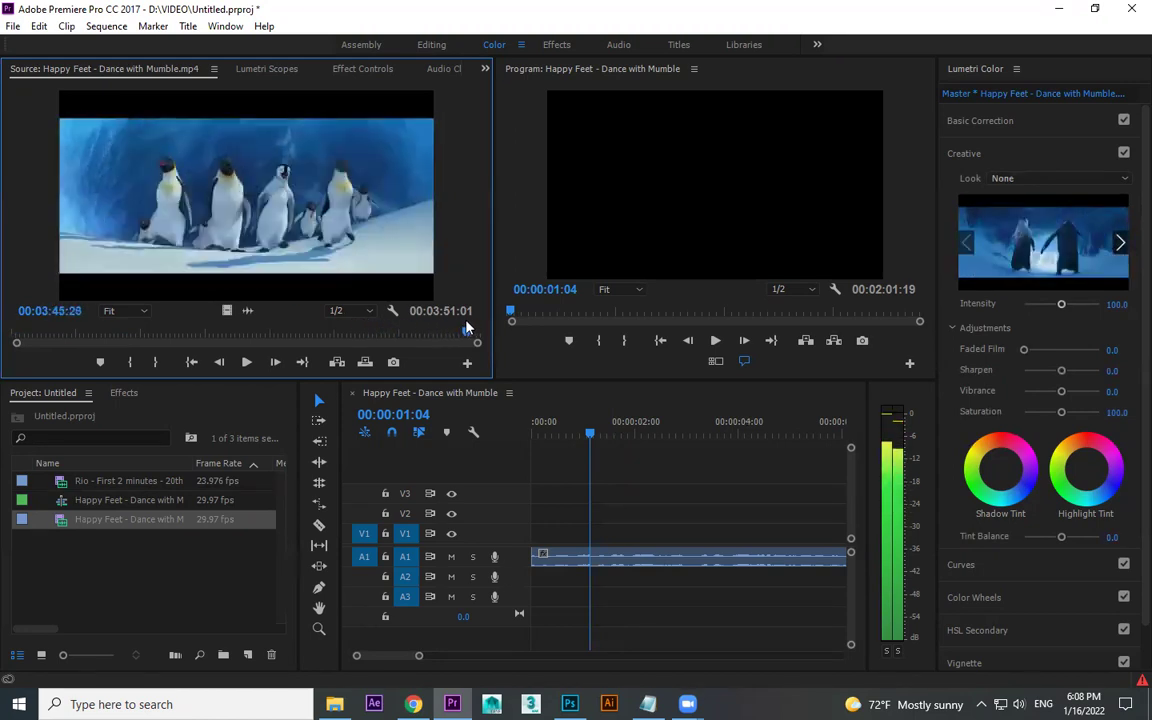
key("space")
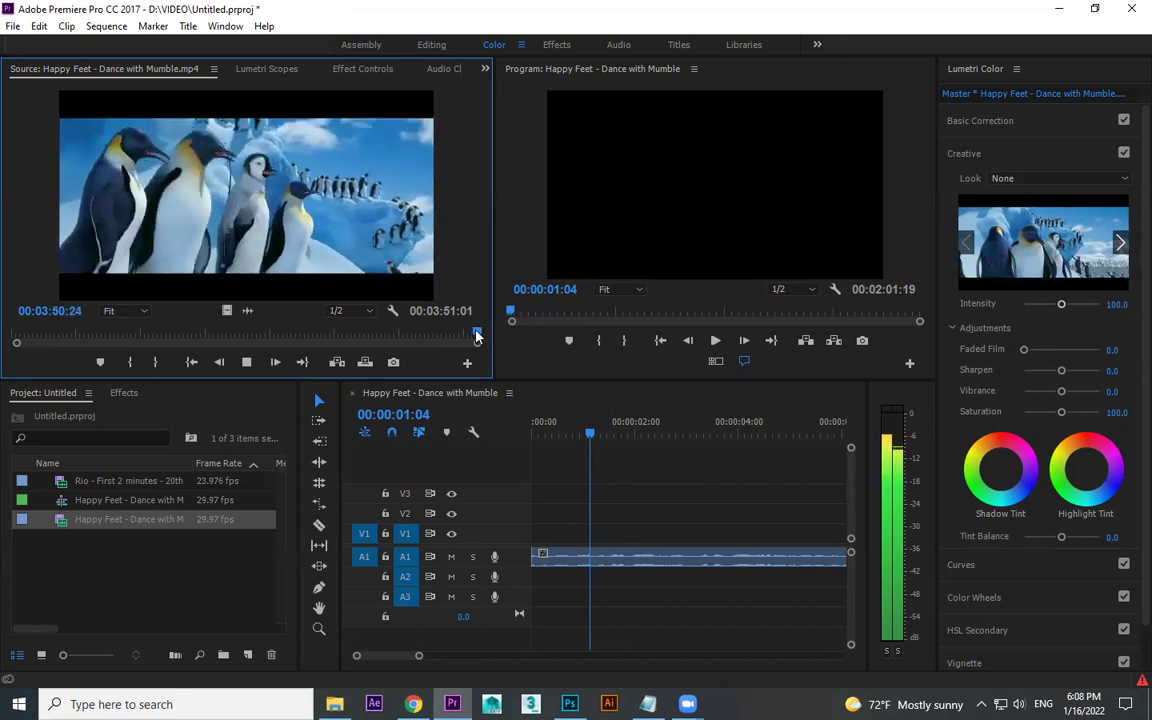
left_click(428, 335)
left_click(514, 432)
key("space")
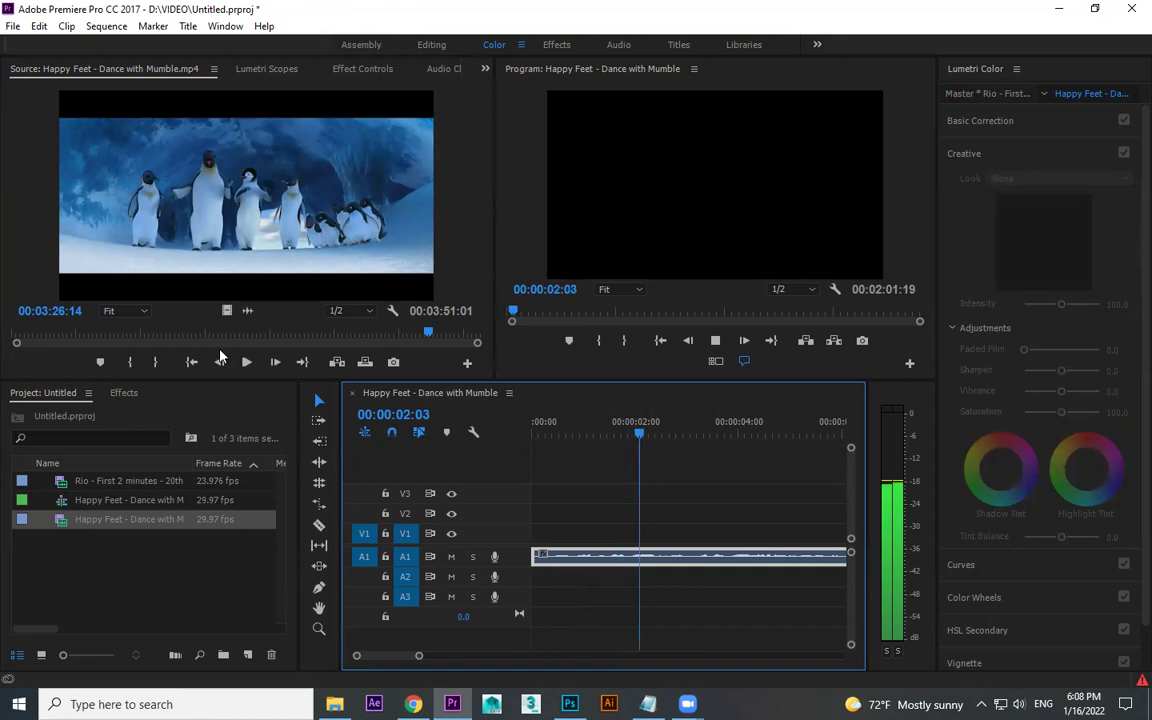
Step: Mark the Happy Feet source In at about 01:38 and Out at 01:41:22
left_click_drag(214, 334, 208, 337)
key("space")
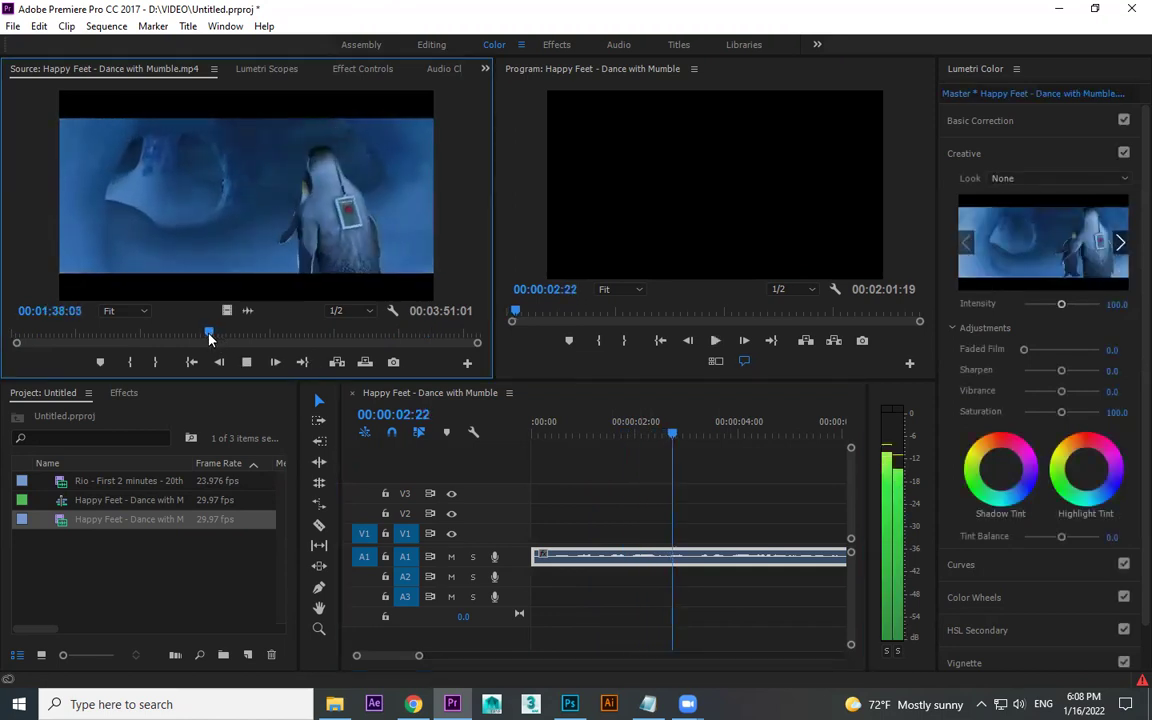
left_click_drag(210, 336, 207, 336)
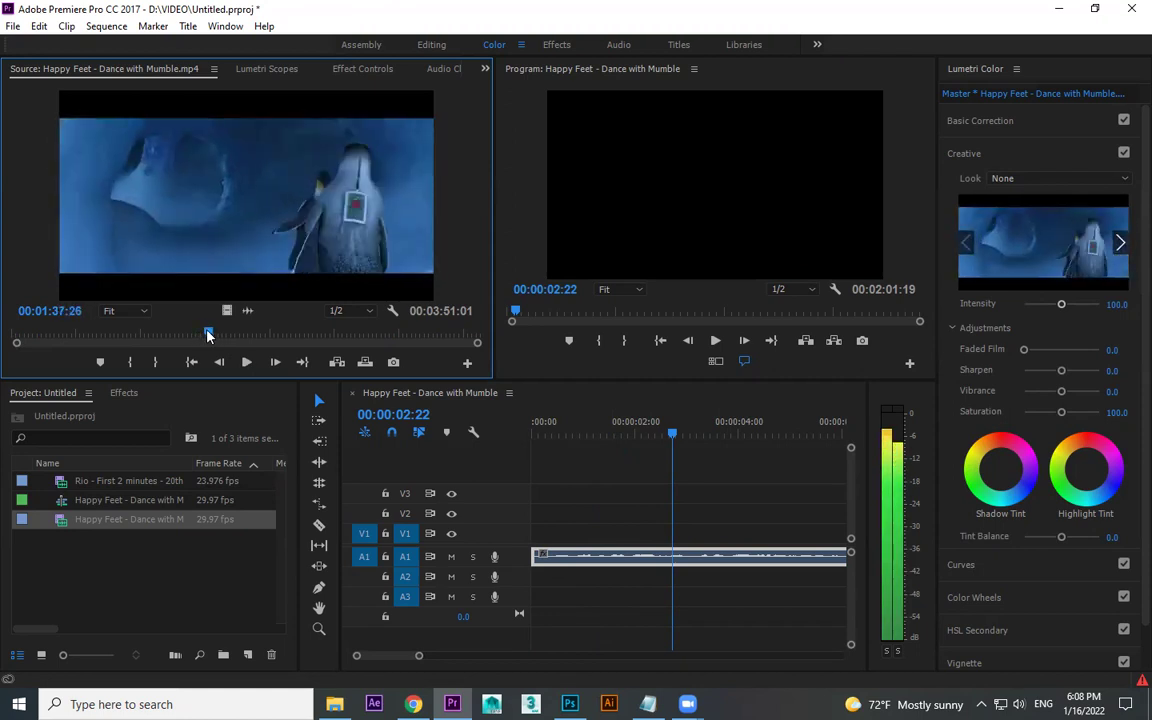
key("i")
key("space")
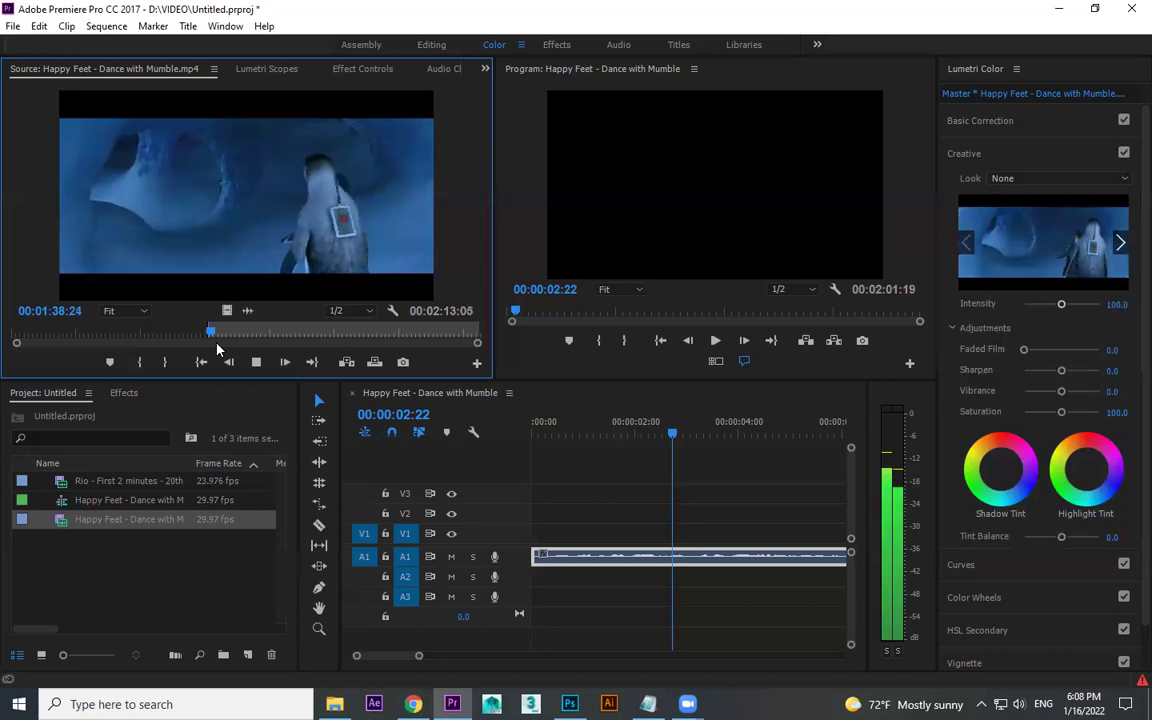
mouse_move(215, 336)
left_mouse_down()
mouse_move(251, 336)
mouse_move(216, 338)
left_mouse_up()
key("space")
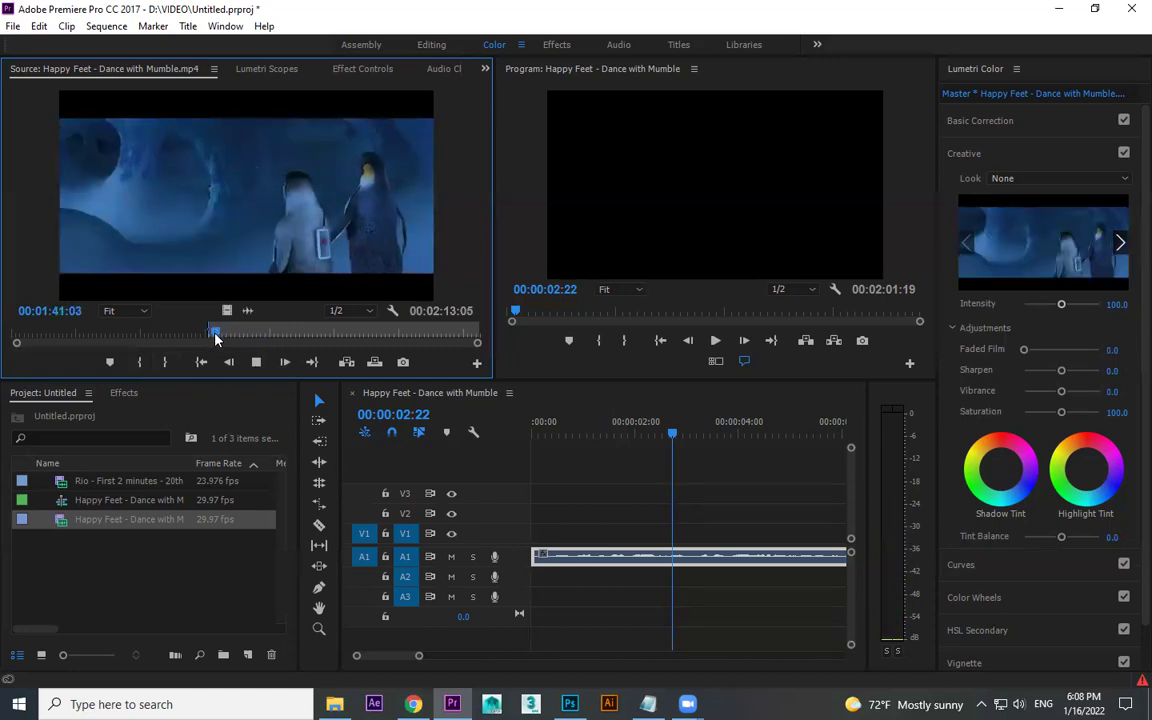
key("o")
key("space")
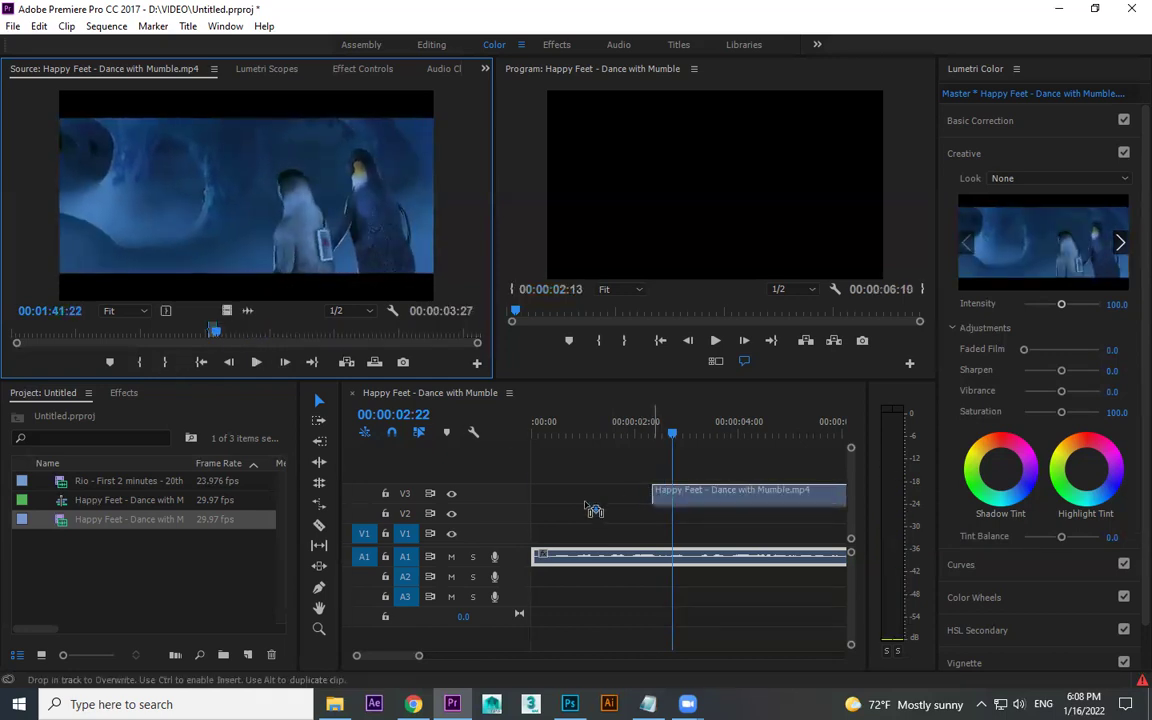
Step: Place the marked Happy Feet range at 00:00 on V1 and play from the start
left_click_drag(226, 310, 600, 530)
left_click_drag(666, 435, 640, 438)
key("Home")
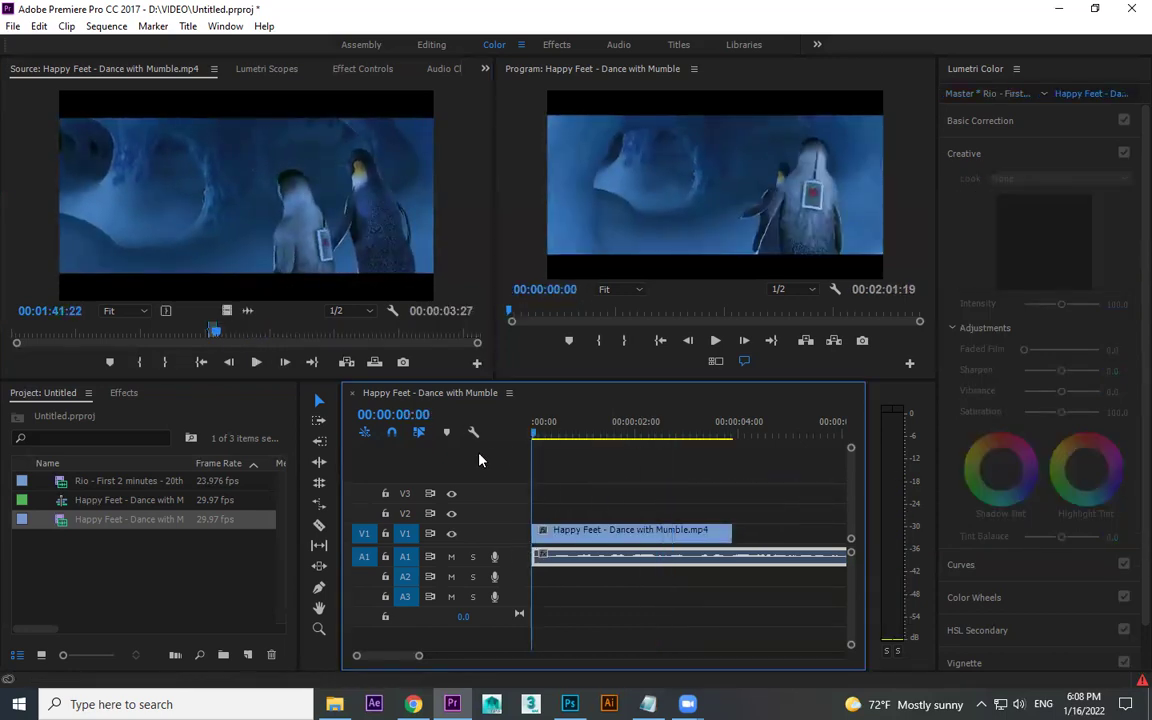
key("space")
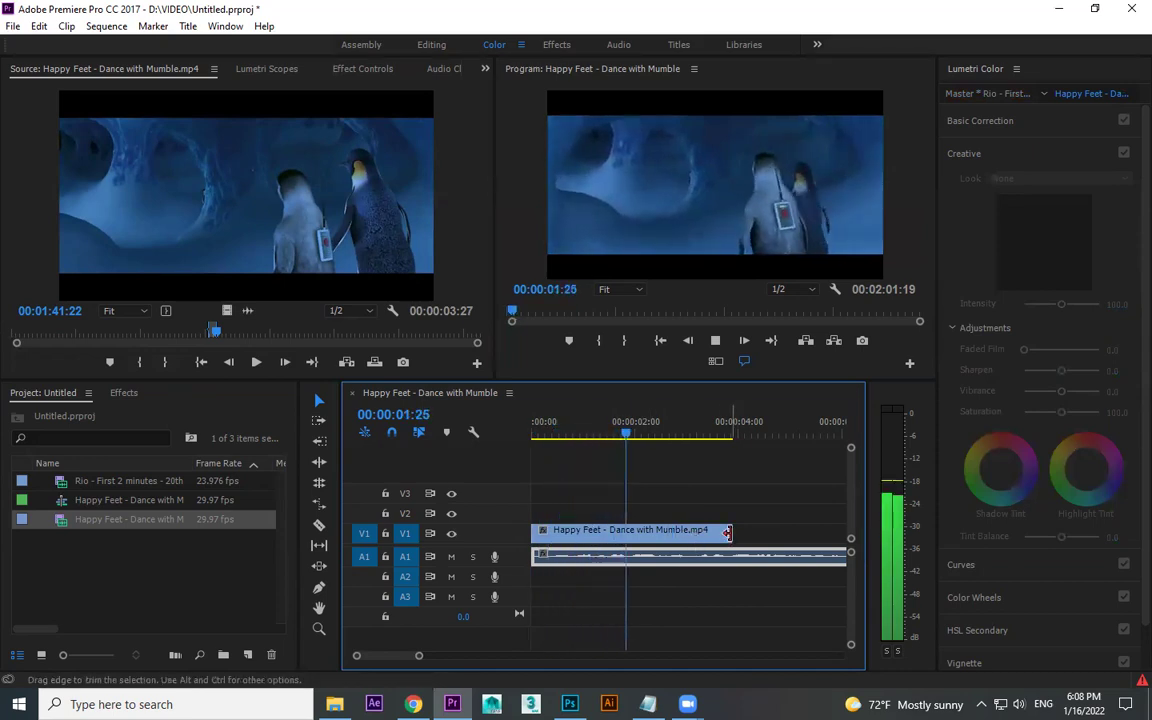
Step: Shorten the end of the V1 clip and review the trim
left_click_drag(736, 538, 666, 536)
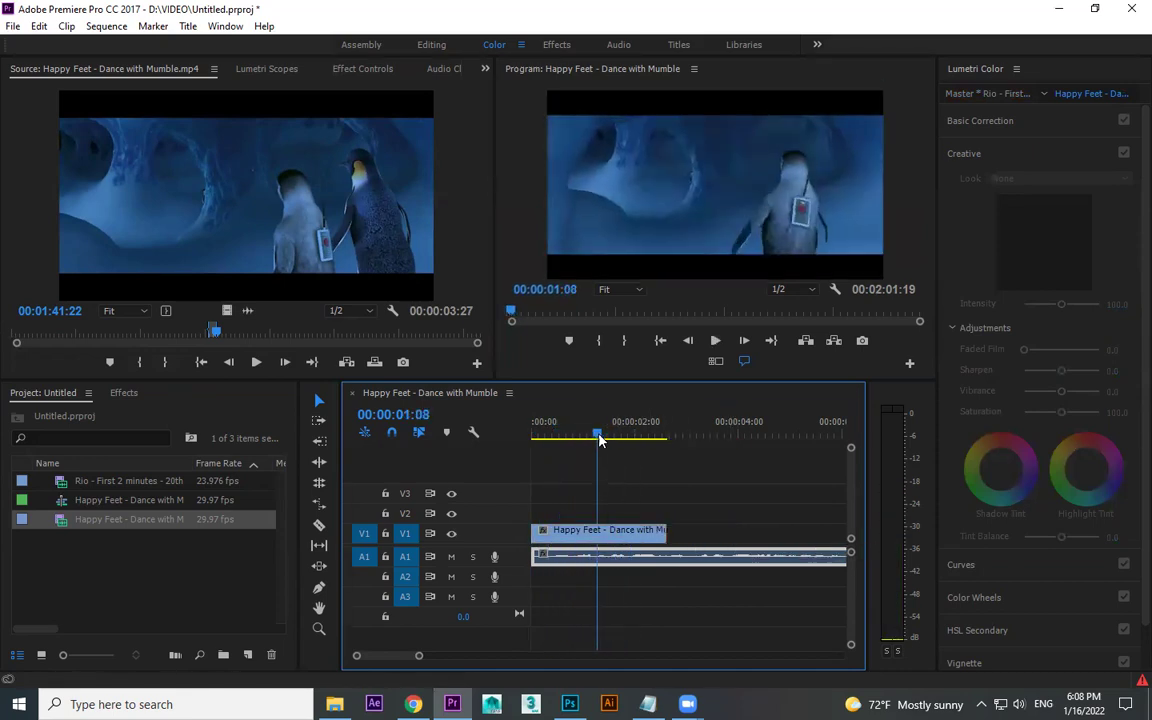
key("space")
key("space")
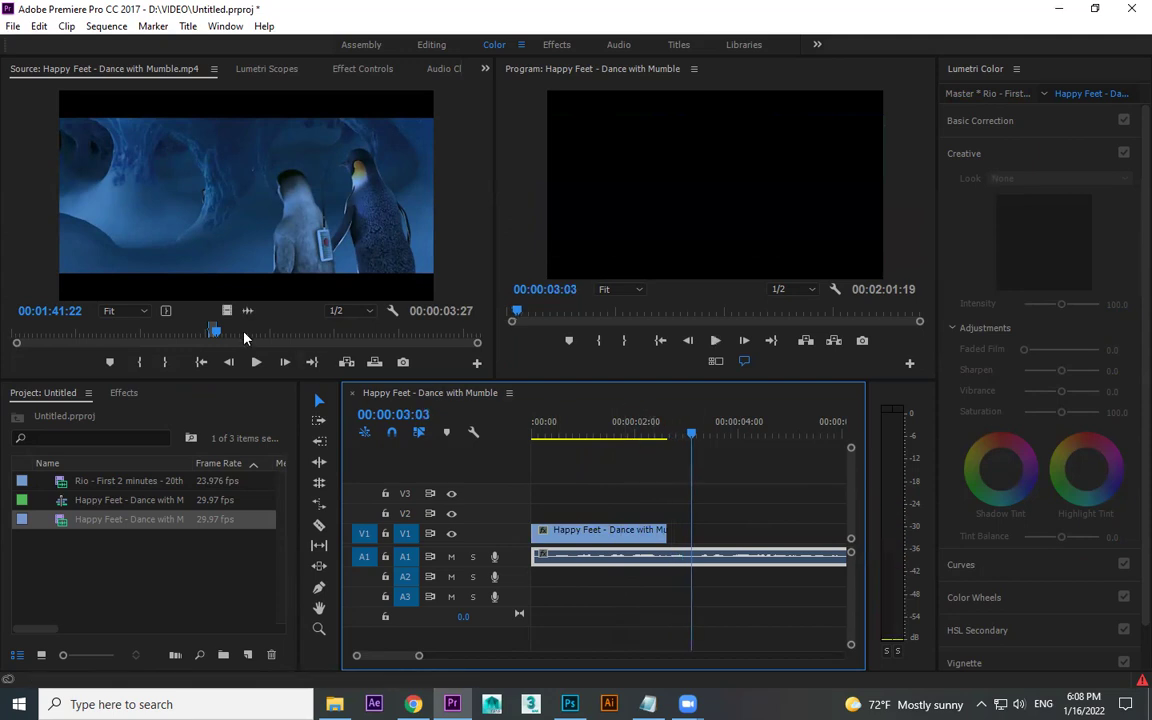
mouse_move(215, 337)
left_mouse_down()
mouse_move(437, 337)
mouse_move(2, 337)
mouse_move(280, 347)
left_mouse_up()
key("space")
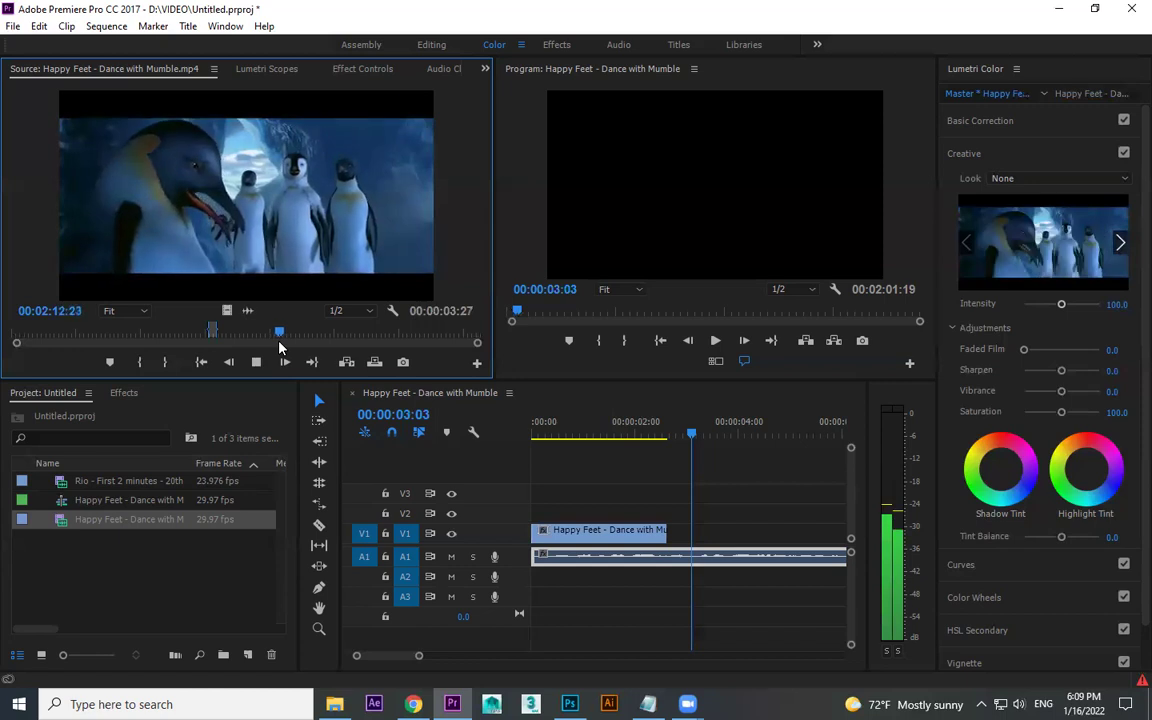
Step: Mark a two-second Happy Feet range and add it after the first V1 clip
left_click(275, 333)
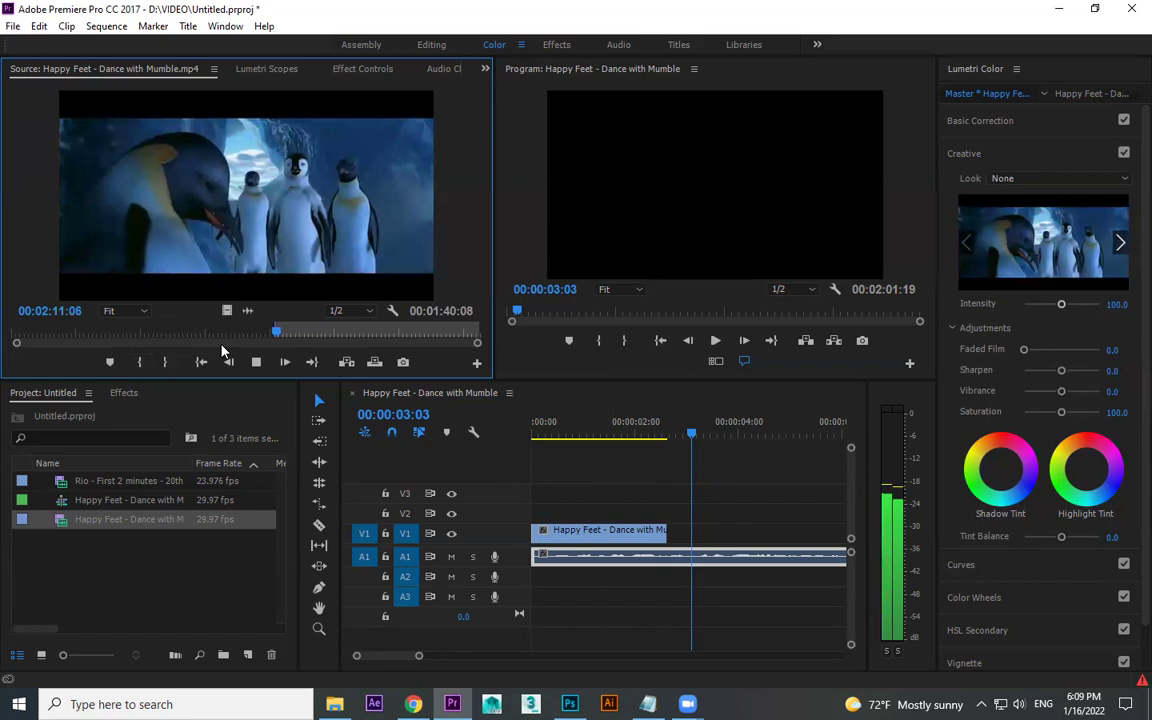
left_click(165, 362)
left_click_drag(626, 481, 684, 552)
left_click(640, 425)
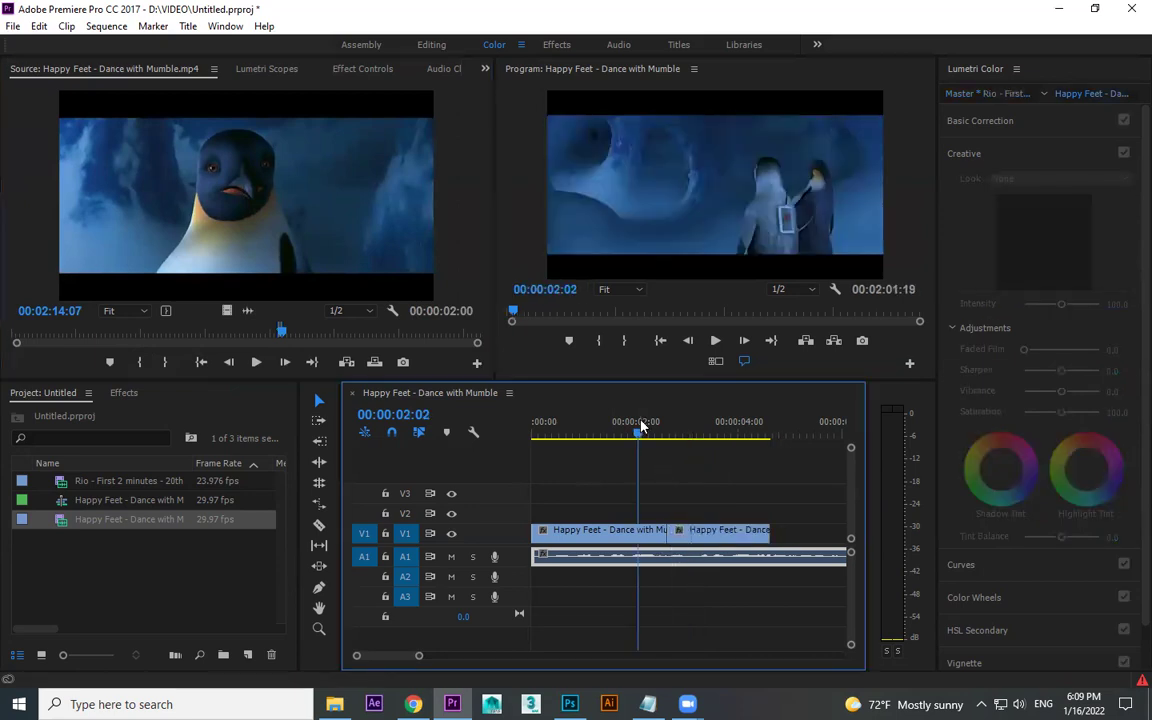
key("space")
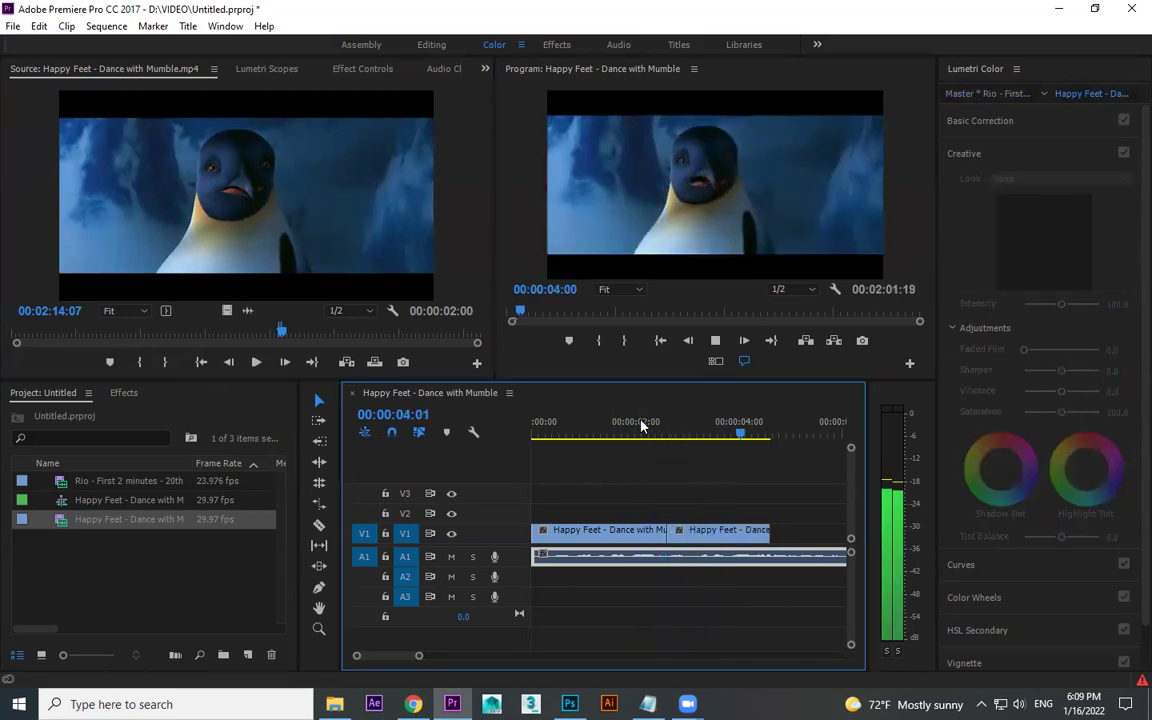
key("space")
key("minus")
key("space")
Step: Mark a short shot starting at 02:22:00 and append it to the end of V1
left_click_drag(280, 334, 295, 334)
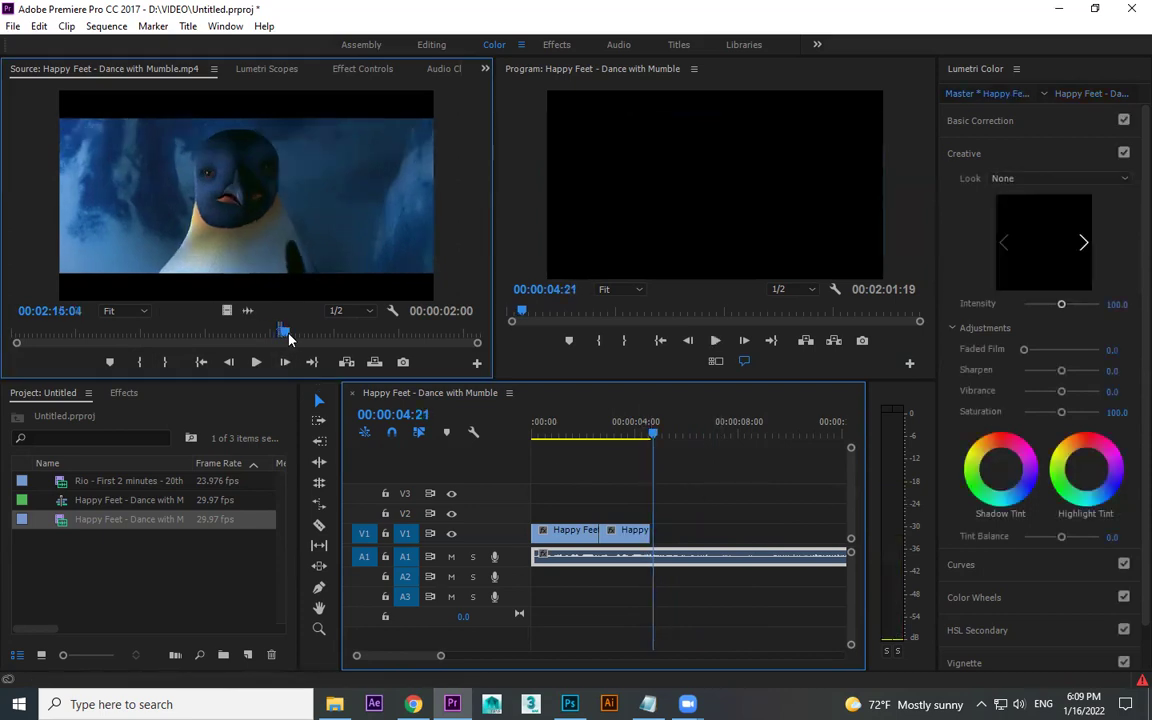
left_click(141, 367)
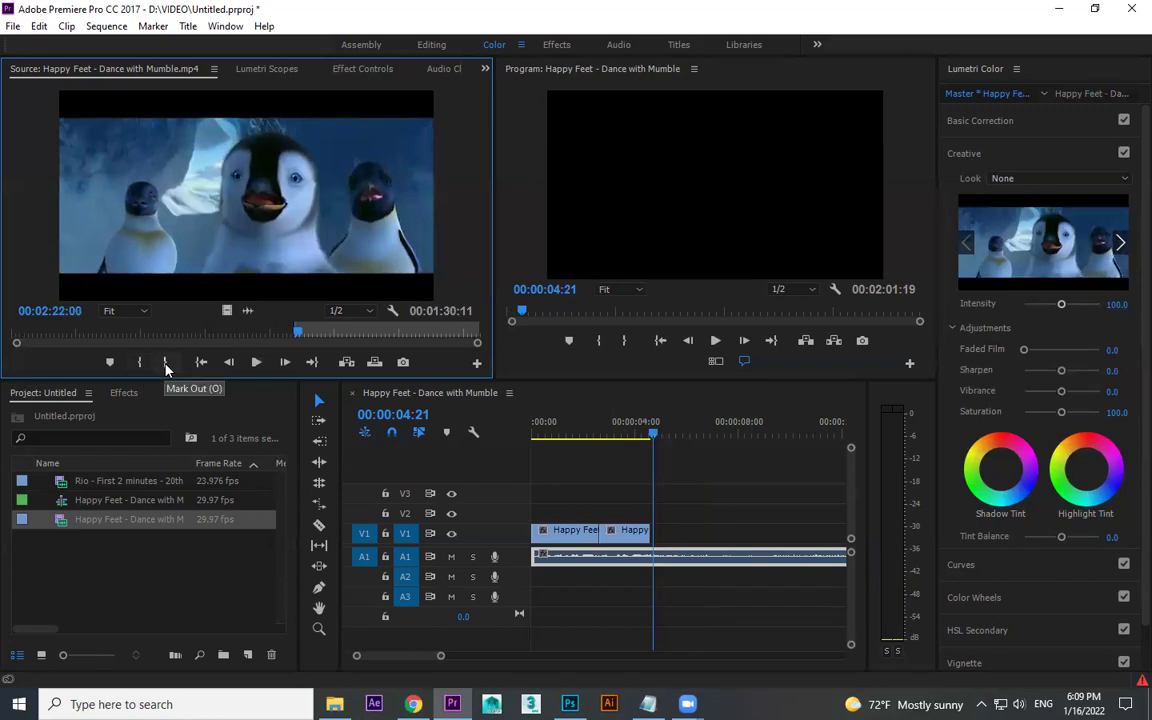
key("comma")
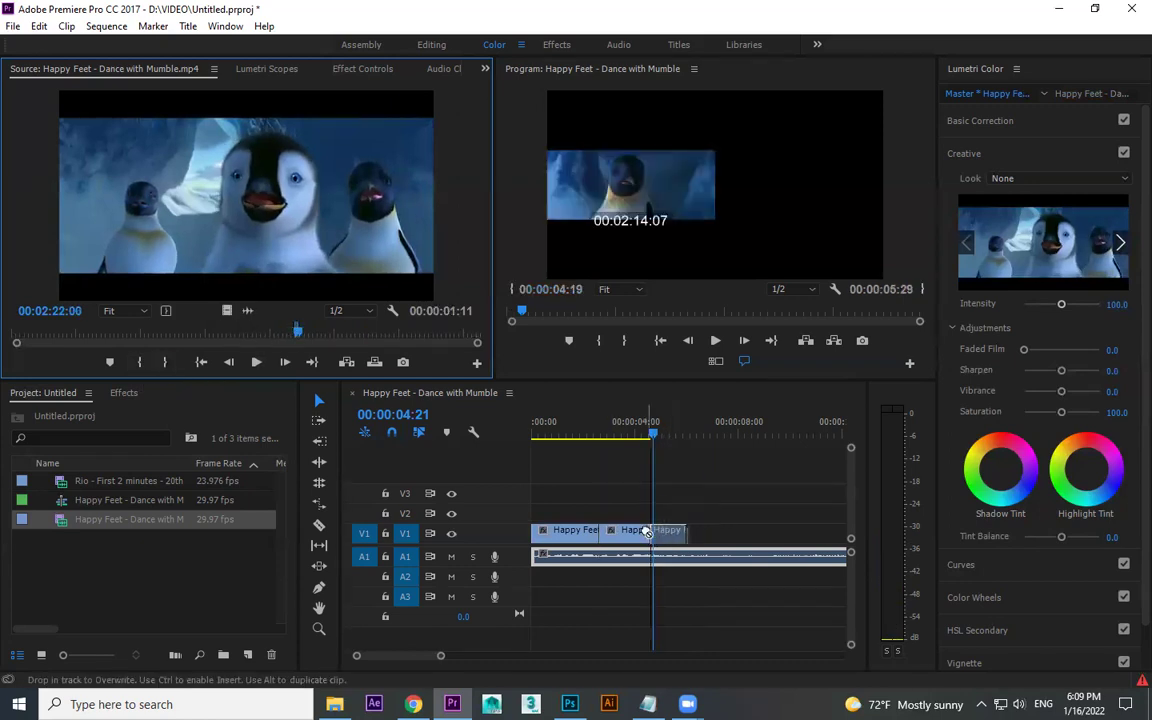
left_click(531, 432)
key("space")
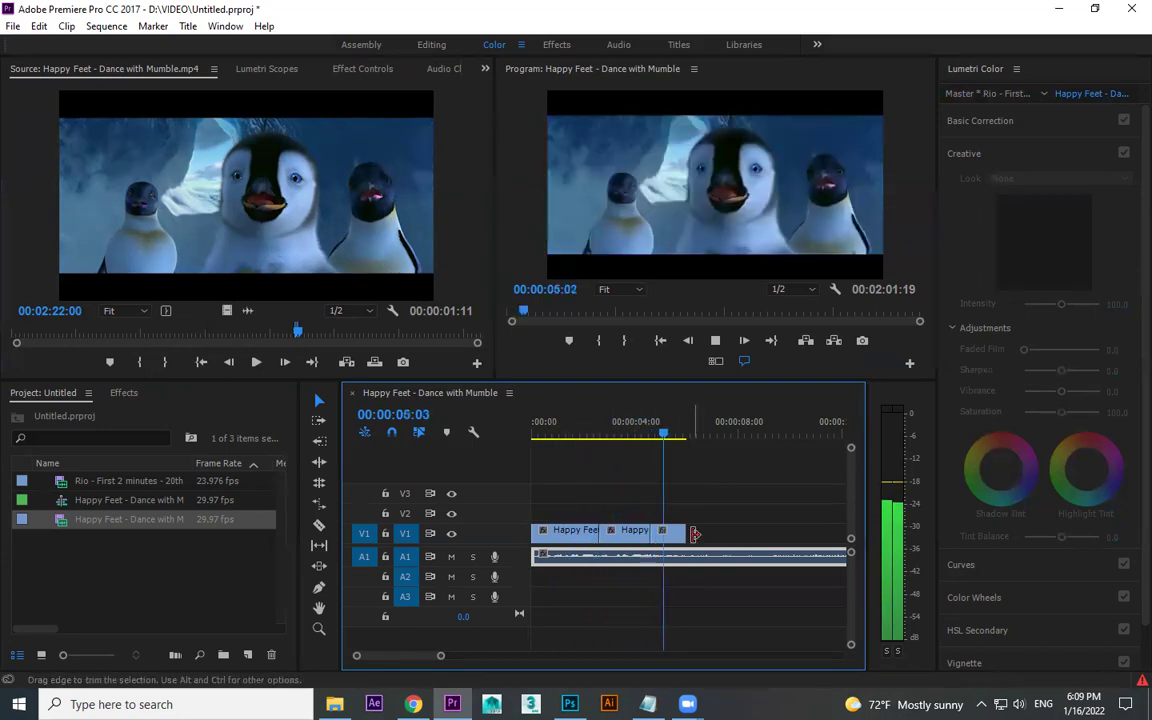
key("space")
Step: Extend the last V1 clip's end, then trim it back slightly
left_click_drag(688, 532, 713, 532)
key("space")
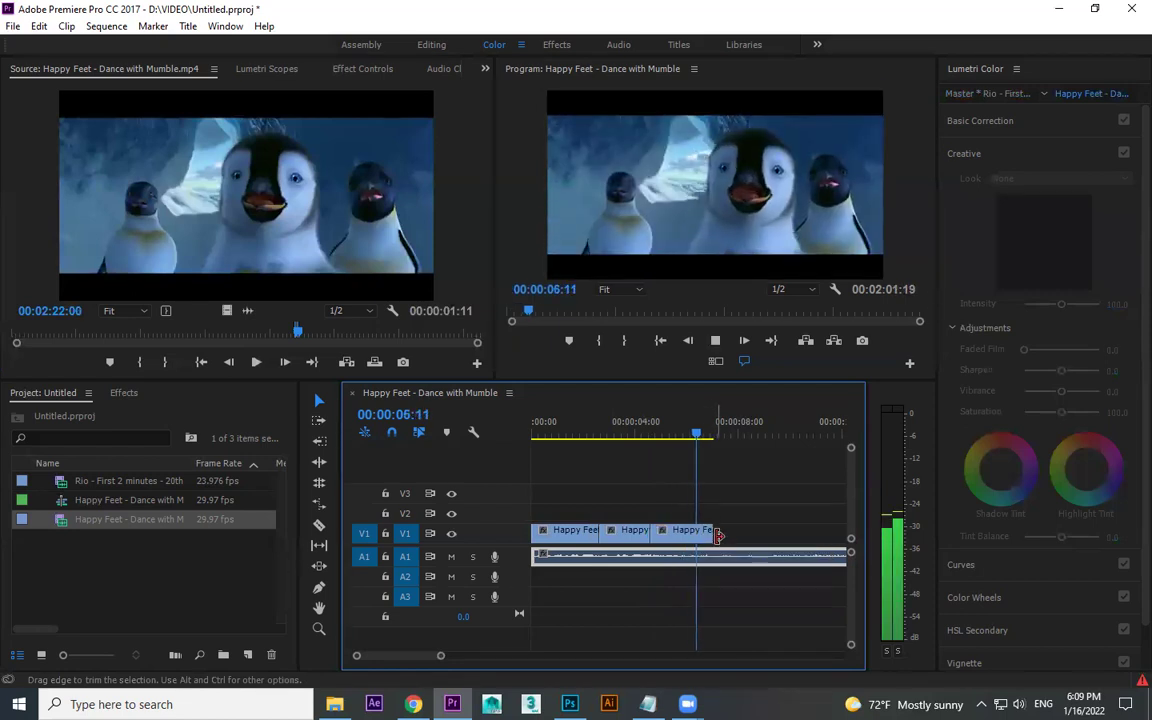
key("space")
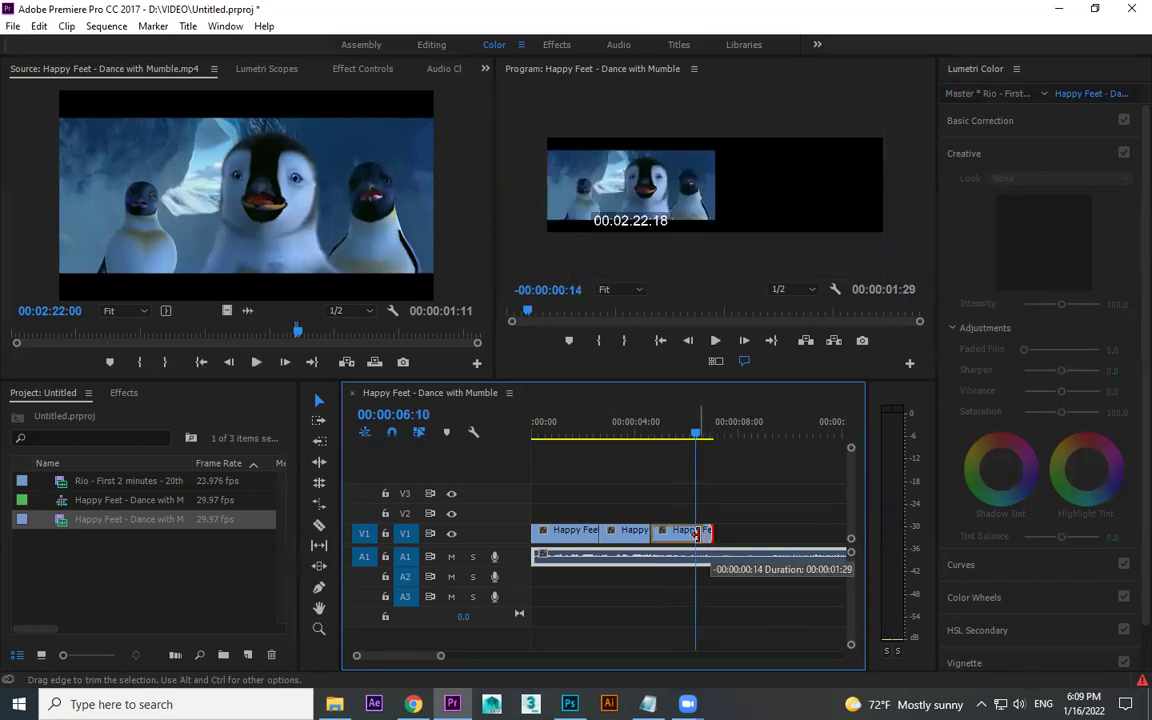
left_click_drag(703, 534, 695, 534)
key("space")
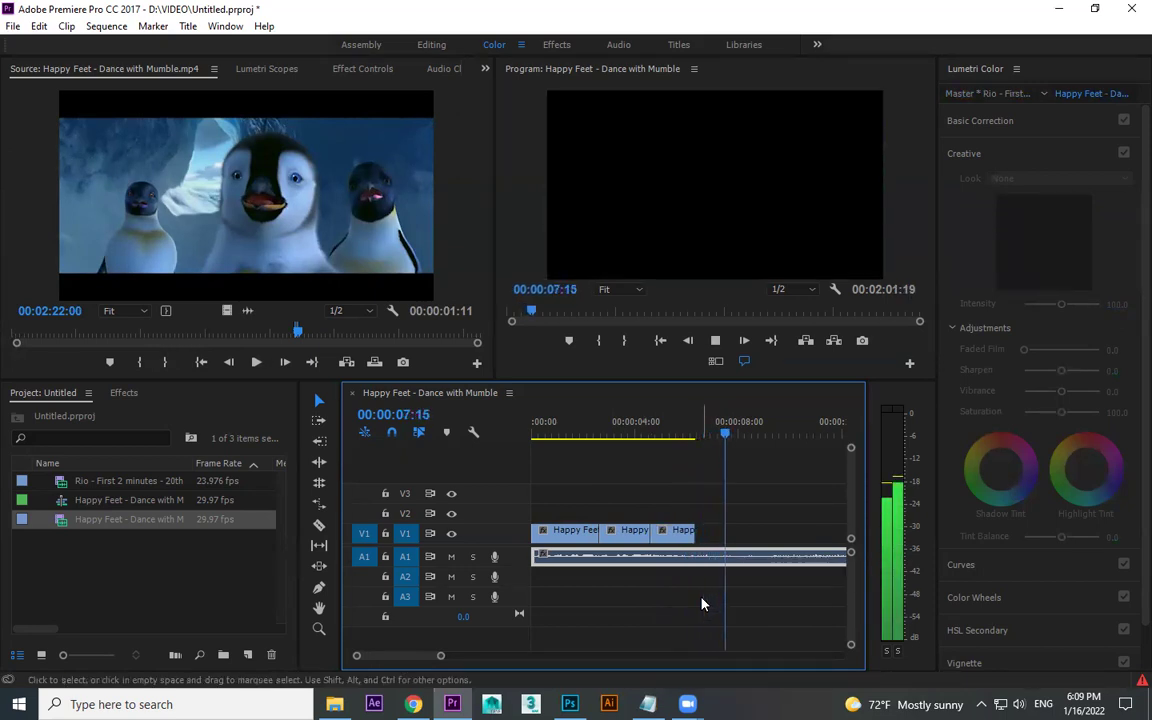
Step: Find the penguins' feet shot in the source clip and mark its range
key("space")
left_click_drag(300, 334, 380, 341)
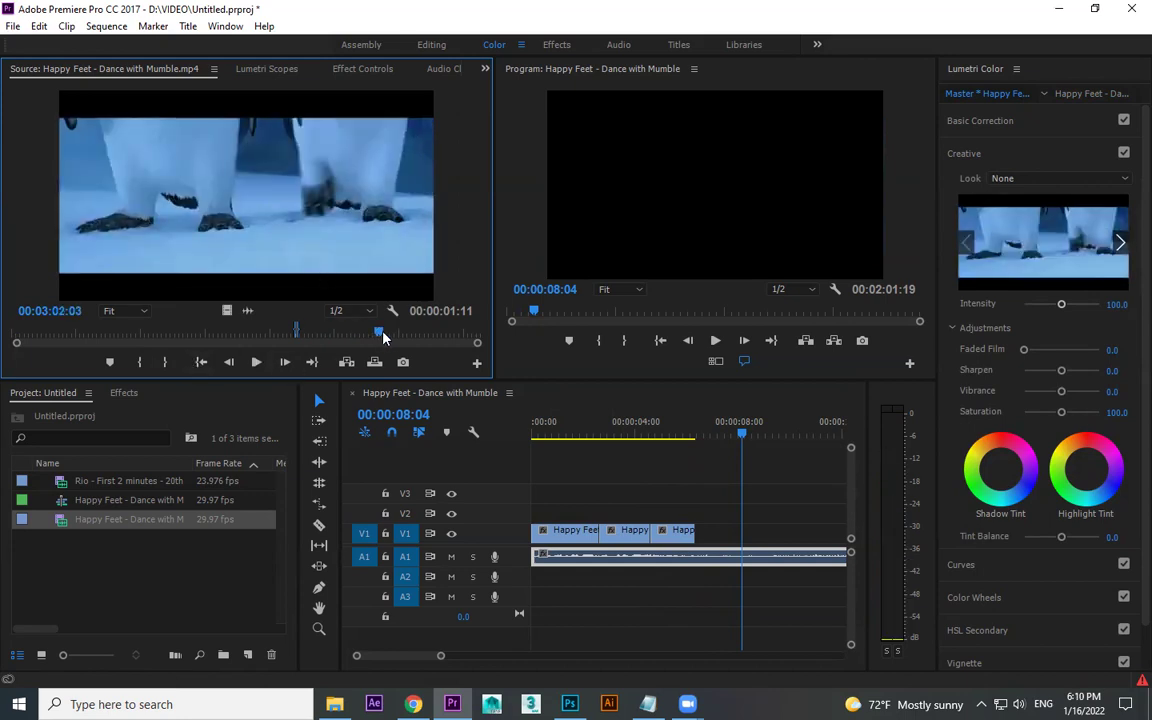
left_click_drag(383, 336, 381, 336)
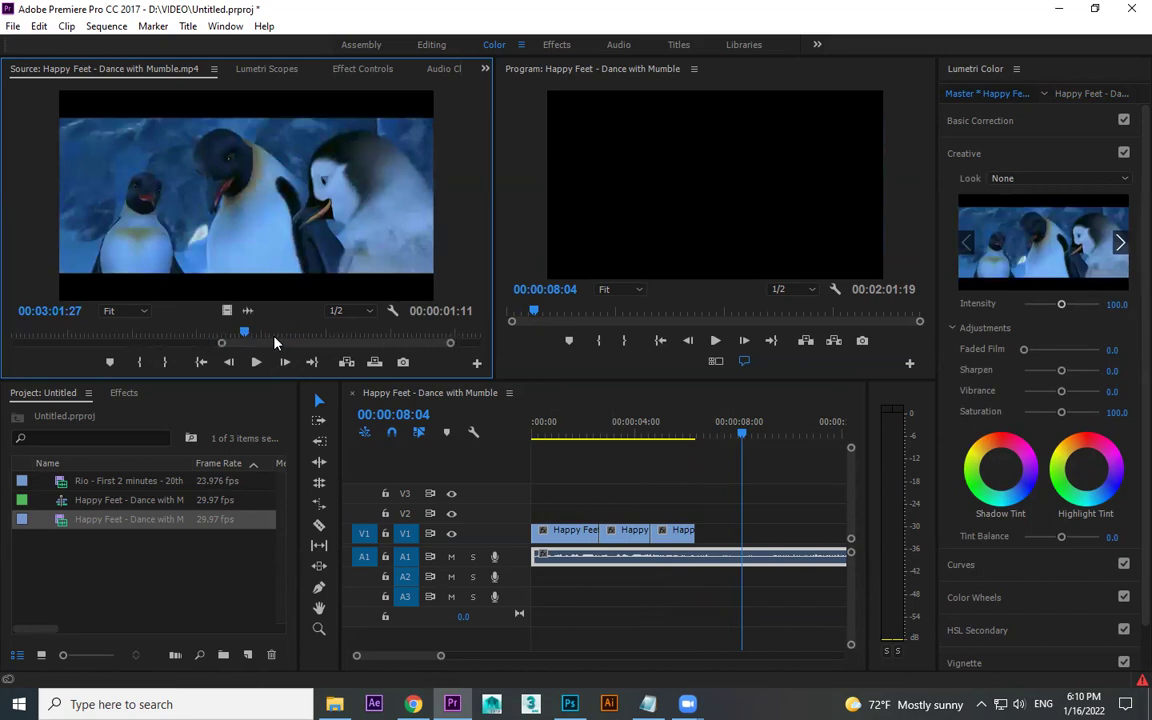
mouse_move(240, 333)
left_mouse_down()
mouse_move(213, 327)
mouse_move(192, 344)
left_mouse_up()
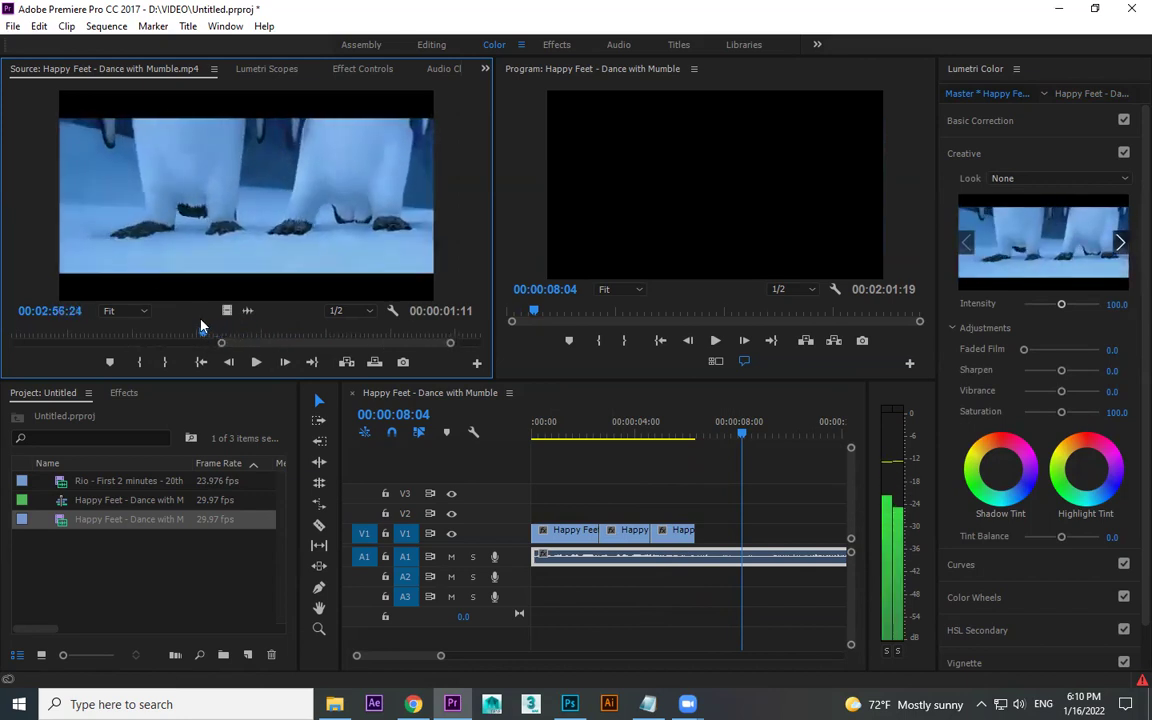
left_click(139, 362)
key("space")
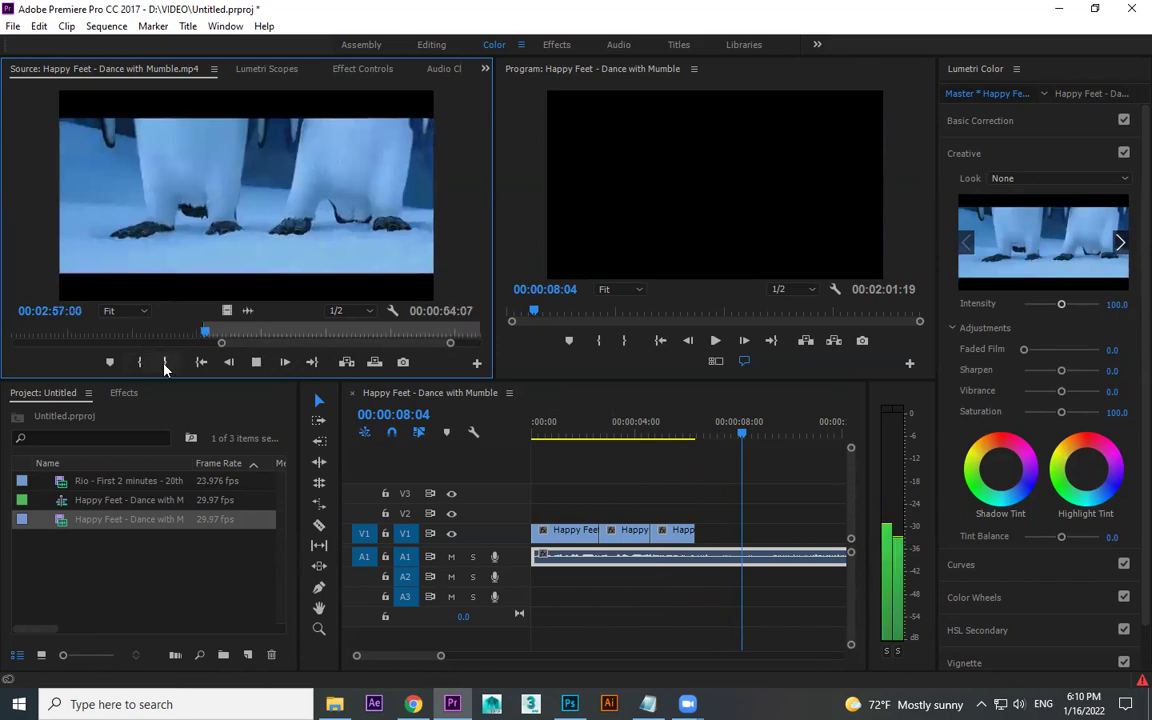
key("space")
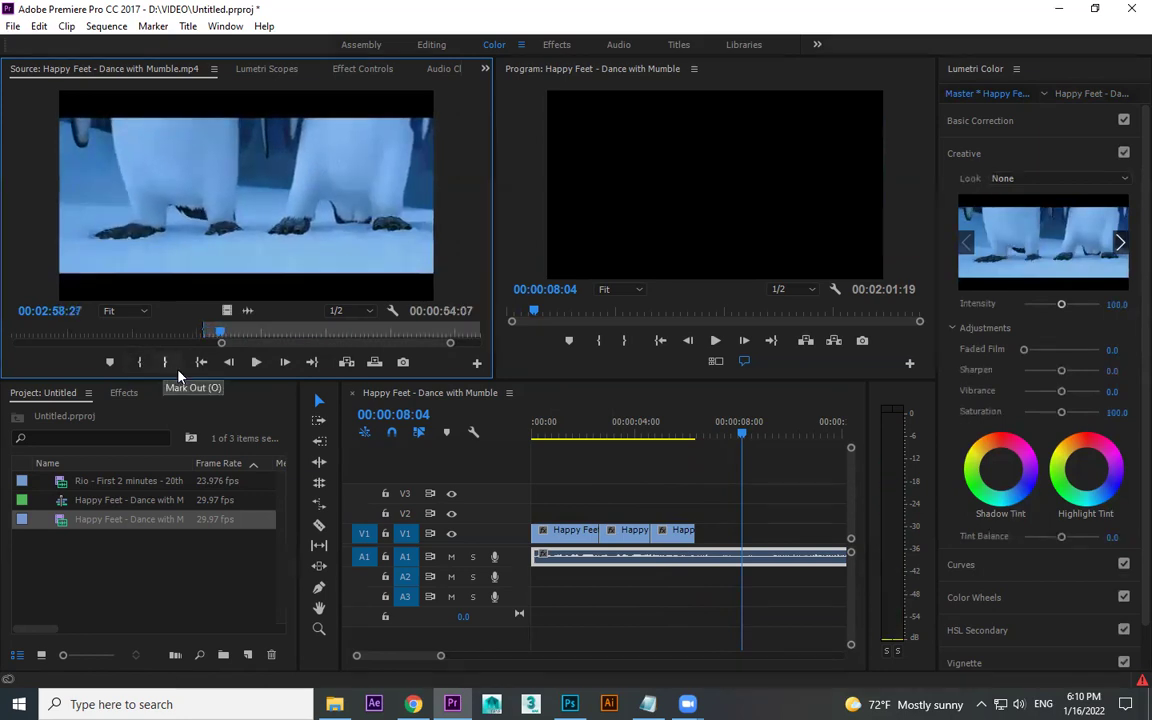
Step: Append the feet shot to the end of V1 and trim it to 00:00:01:29
left_click_drag(718, 505, 735, 532)
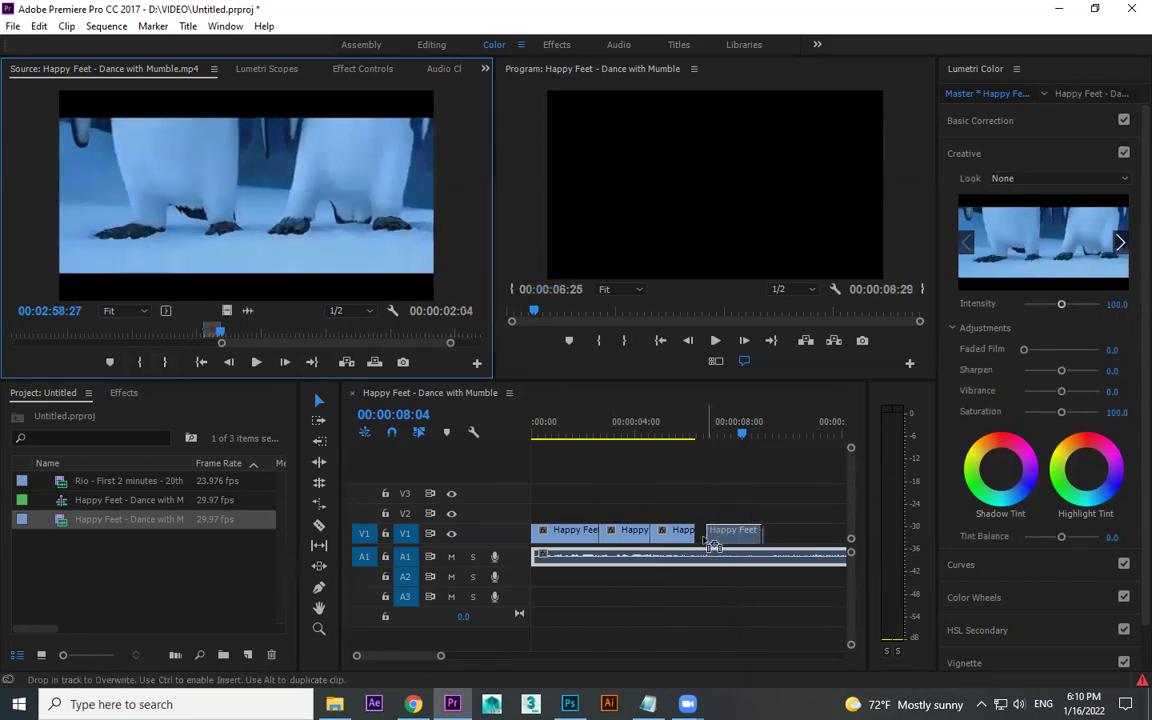
left_click(689, 432)
key("space")
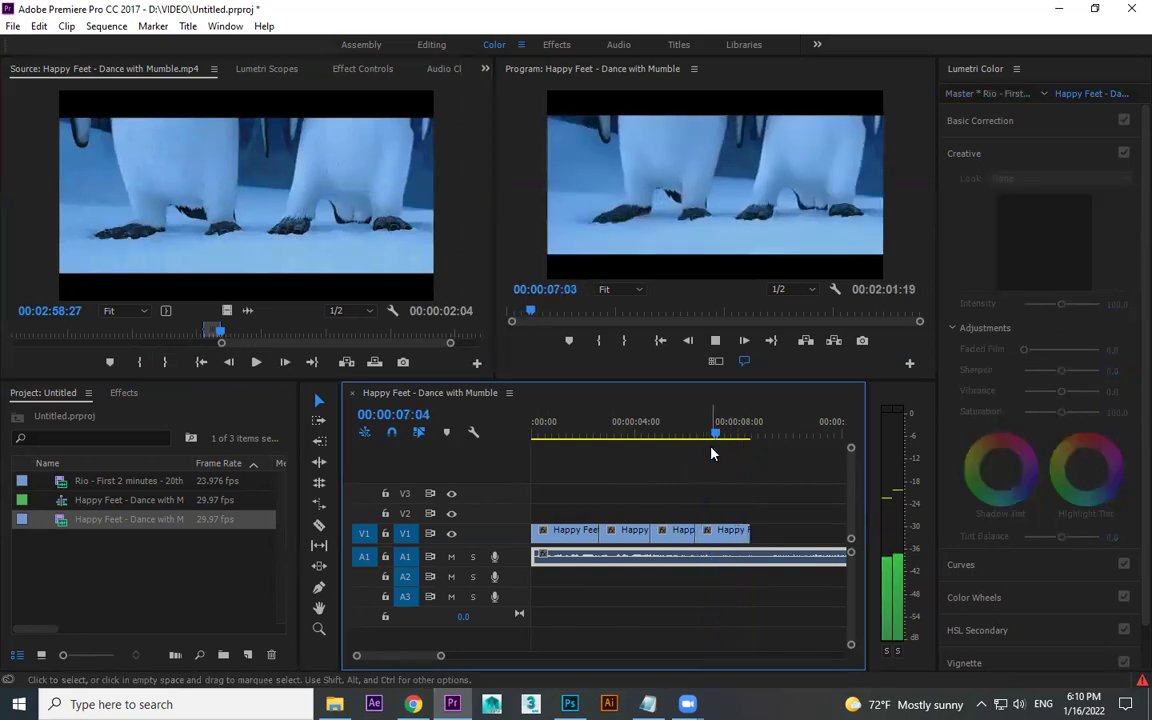
key("space")
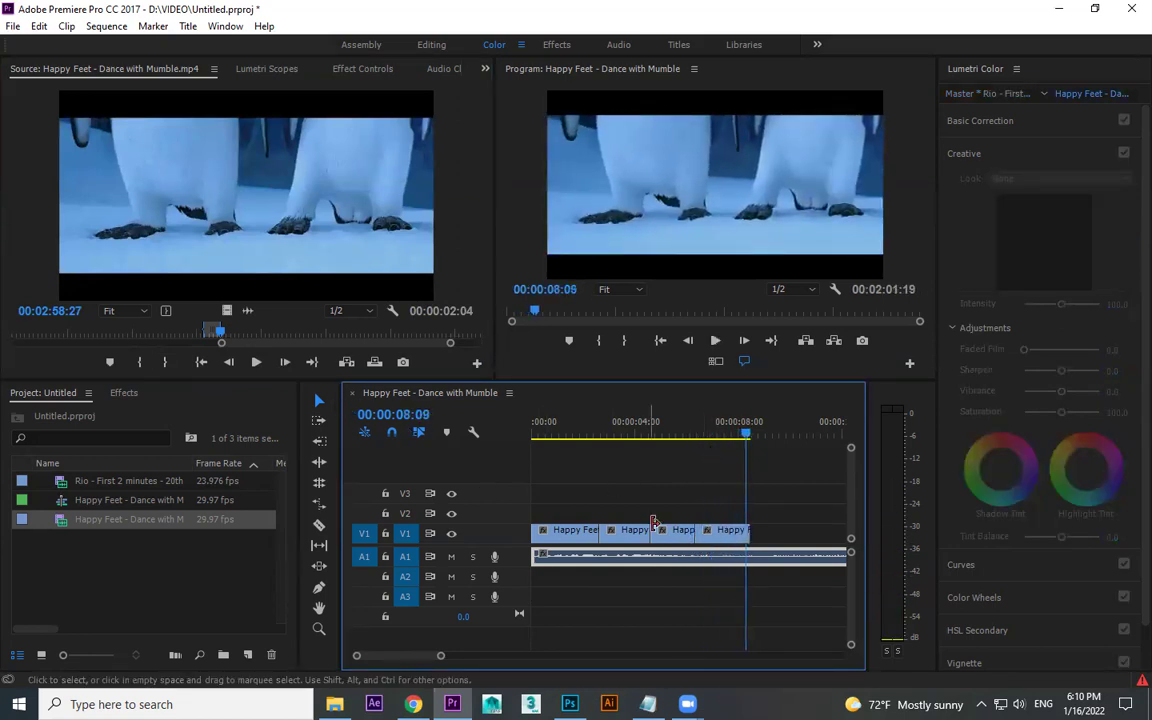
scroll(773, 565, "up", 2)
left_click_drag(712, 533, 699, 533)
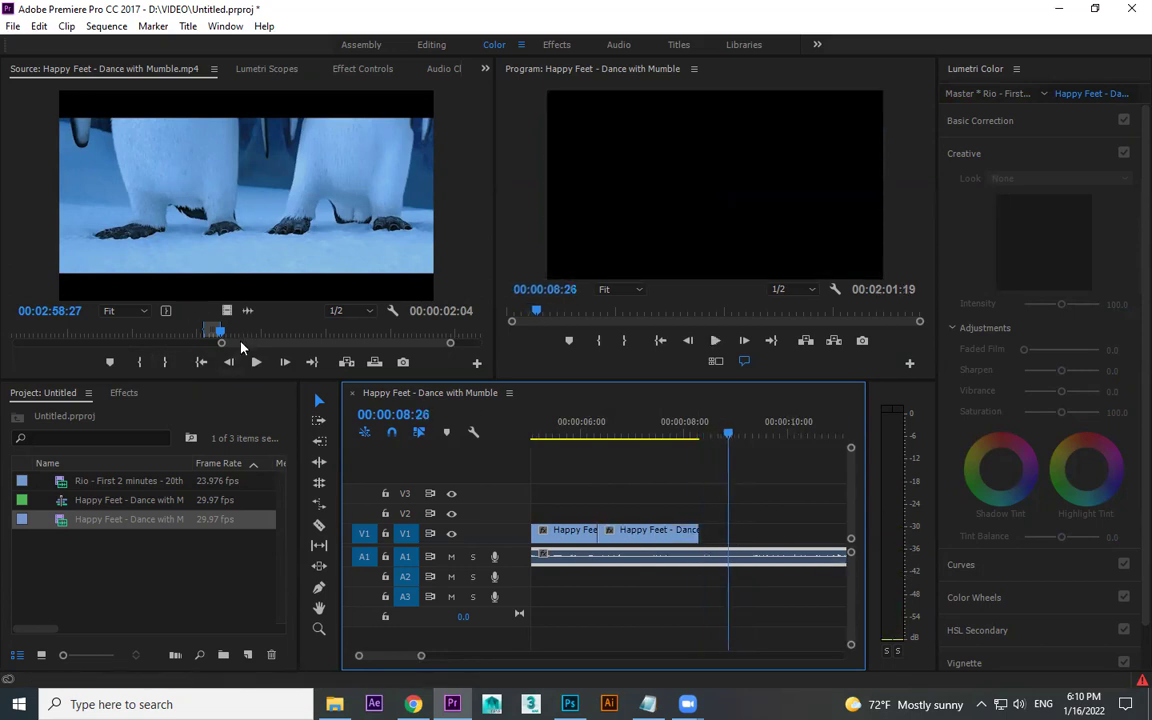
left_click(257, 364)
Step: Mark In and Out for the next Happy Feet shot in the source clip
left_click(257, 364)
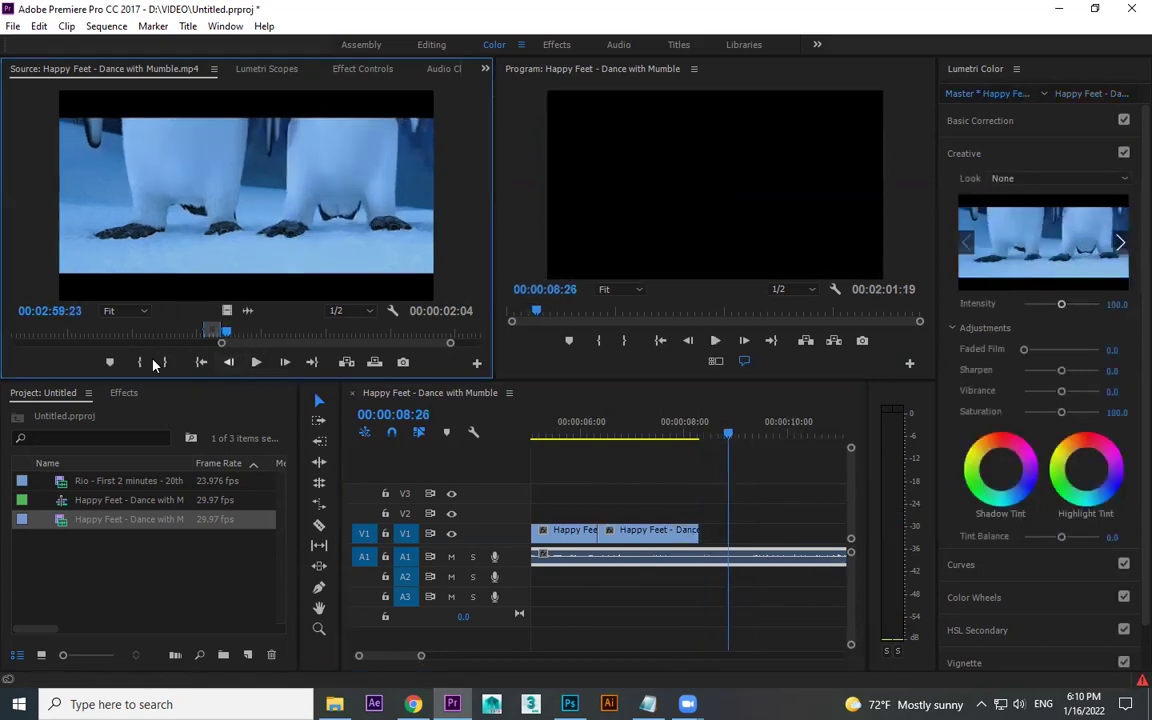
left_click_drag(230, 334, 221, 334)
left_click(140, 364)
key("space")
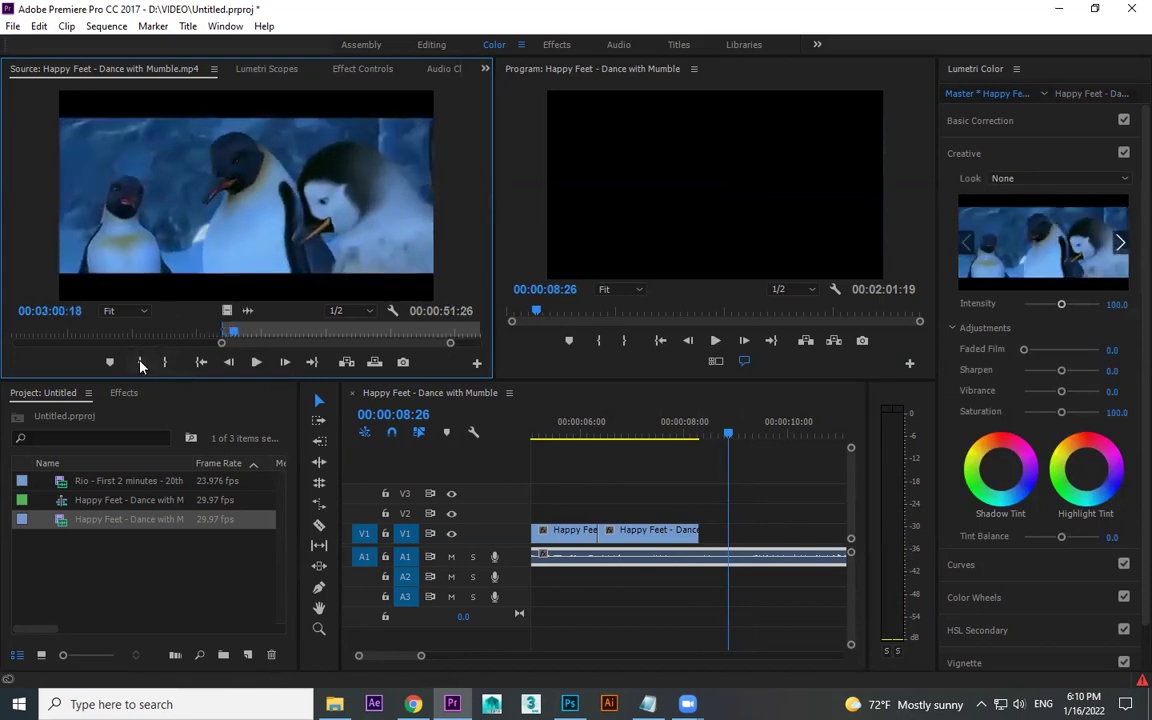
left_click(166, 362)
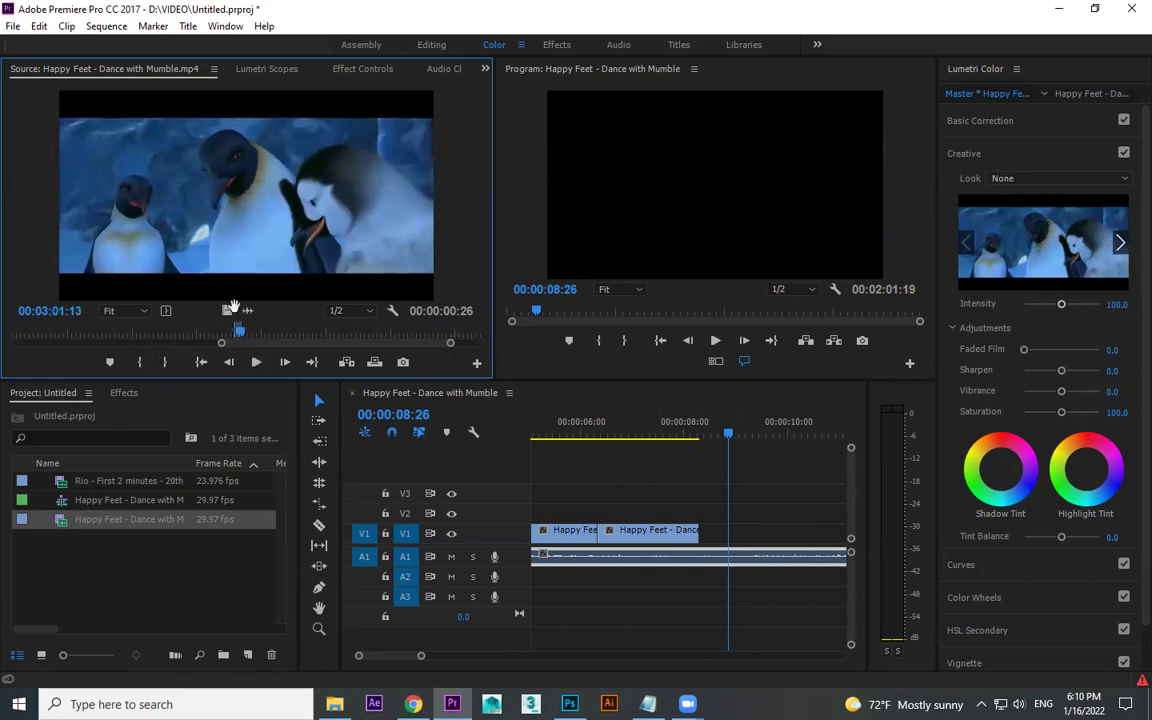
Step: Add the marked range to the end of V1 and play it back
left_click_drag(804, 505, 772, 532)
left_click(697, 432)
key("space")
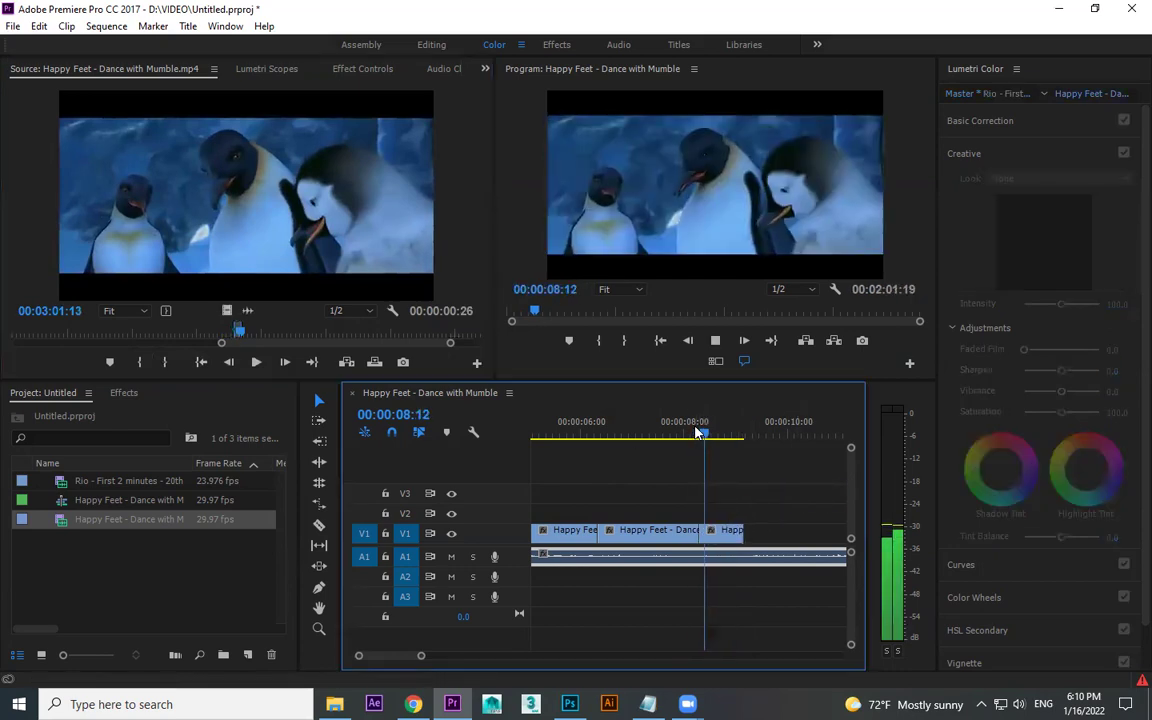
key("space")
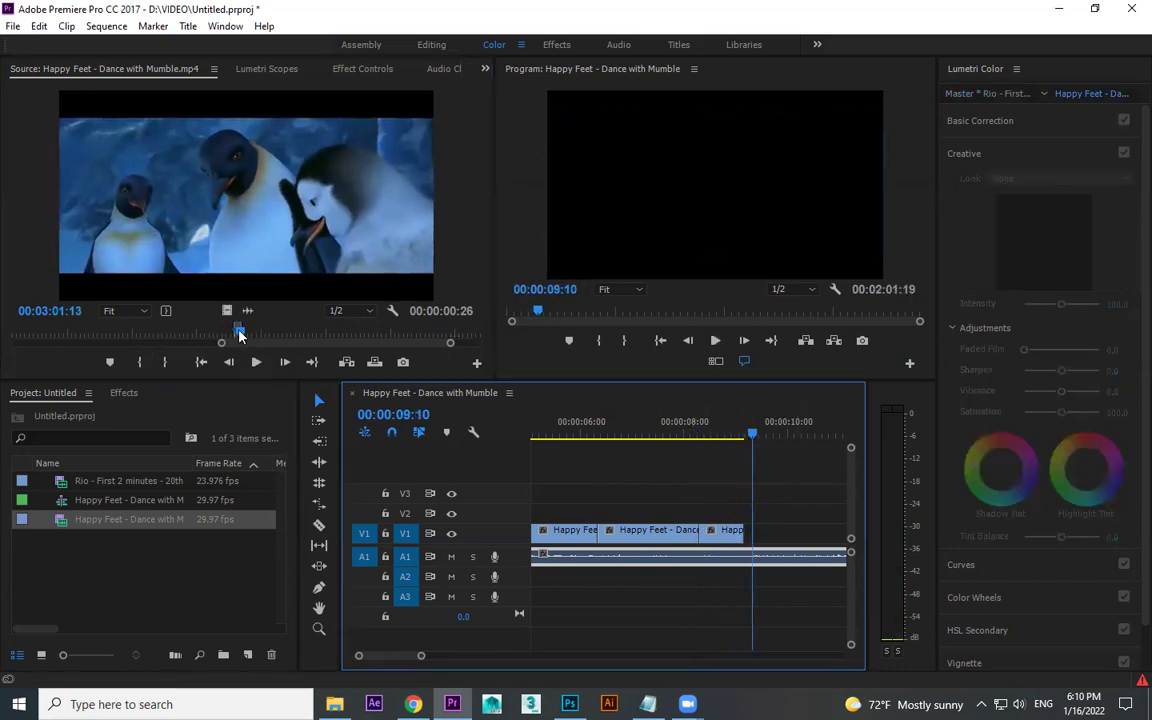
left_click_drag(756, 437, 733, 435)
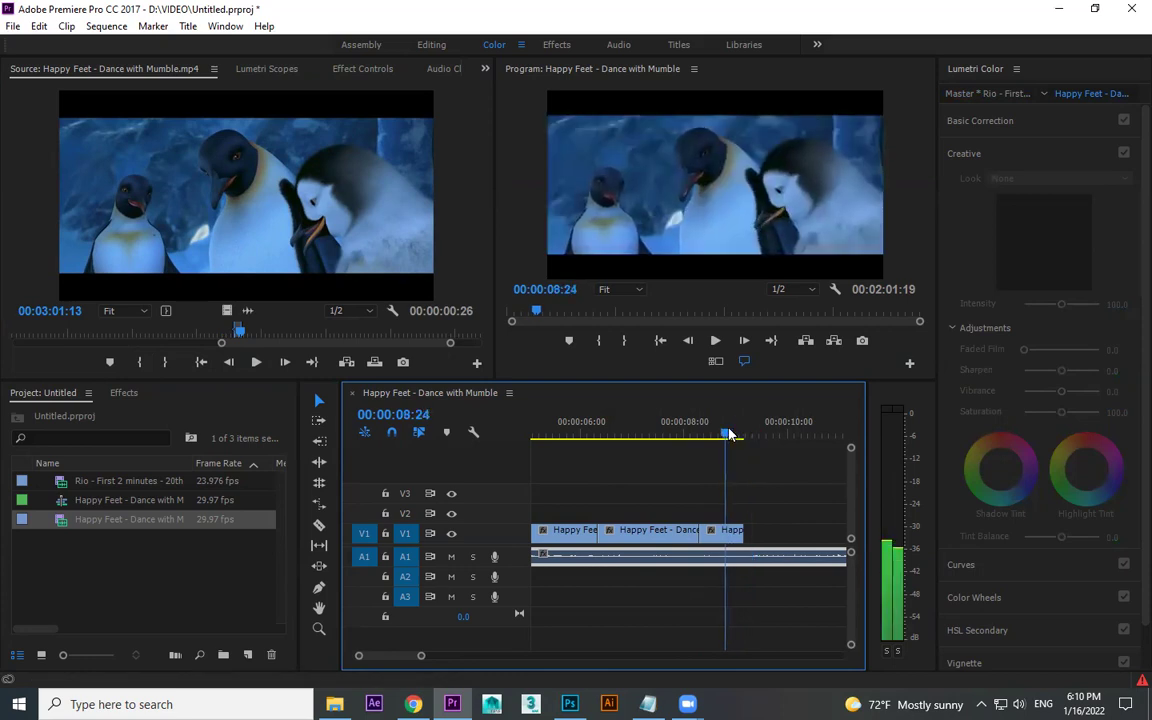
Step: Trim the last V1 clip so the video ends at 00:00:09:05
left_click_drag(737, 533, 728, 530)
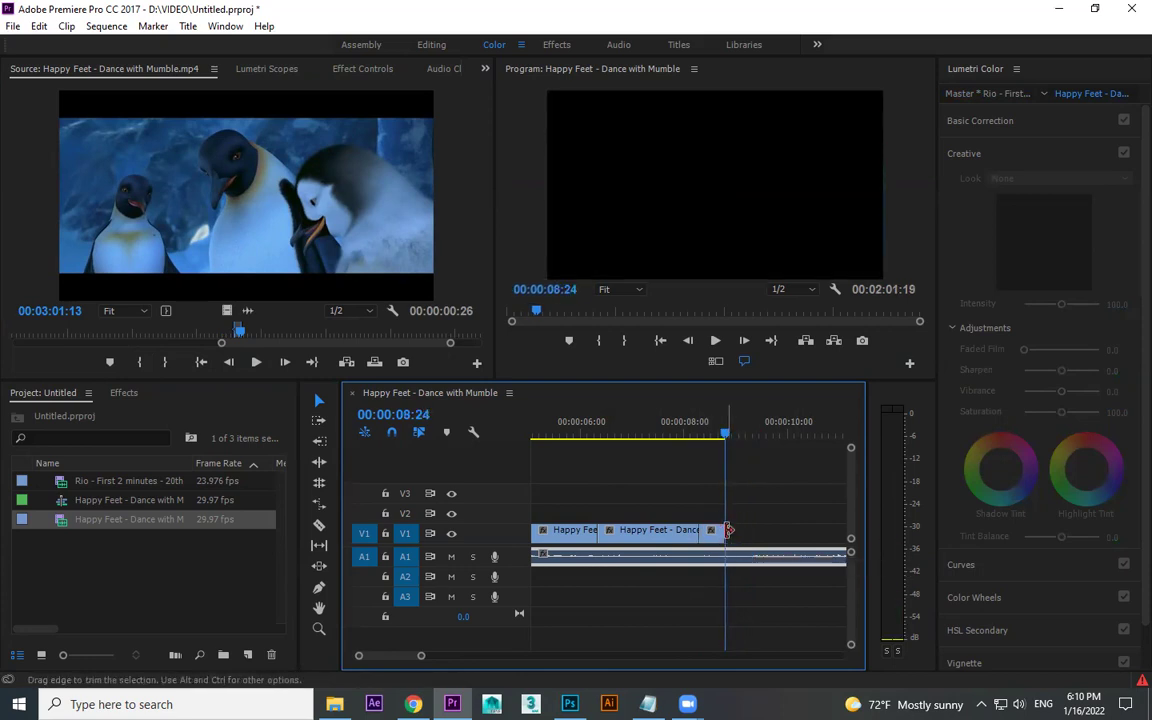
left_click_drag(694, 428, 728, 430)
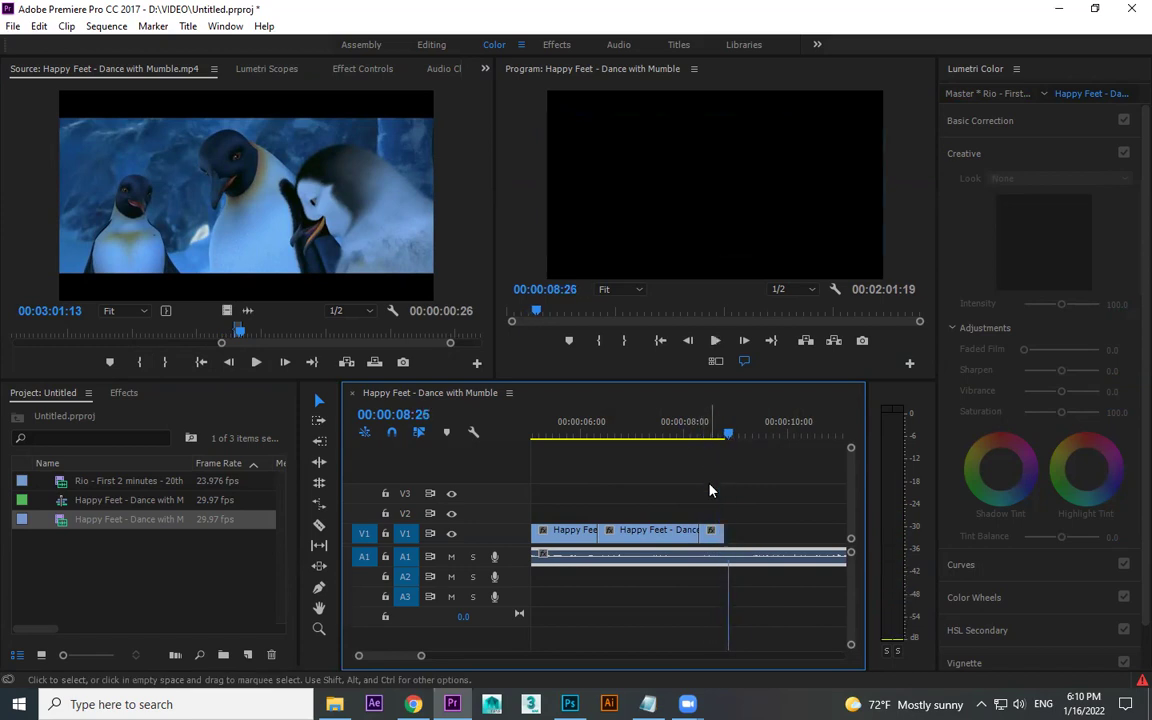
mouse_move(728, 538)
left_mouse_down()
mouse_move(718, 532)
mouse_move(742, 531)
left_mouse_up()
left_click(694, 420)
key("space")
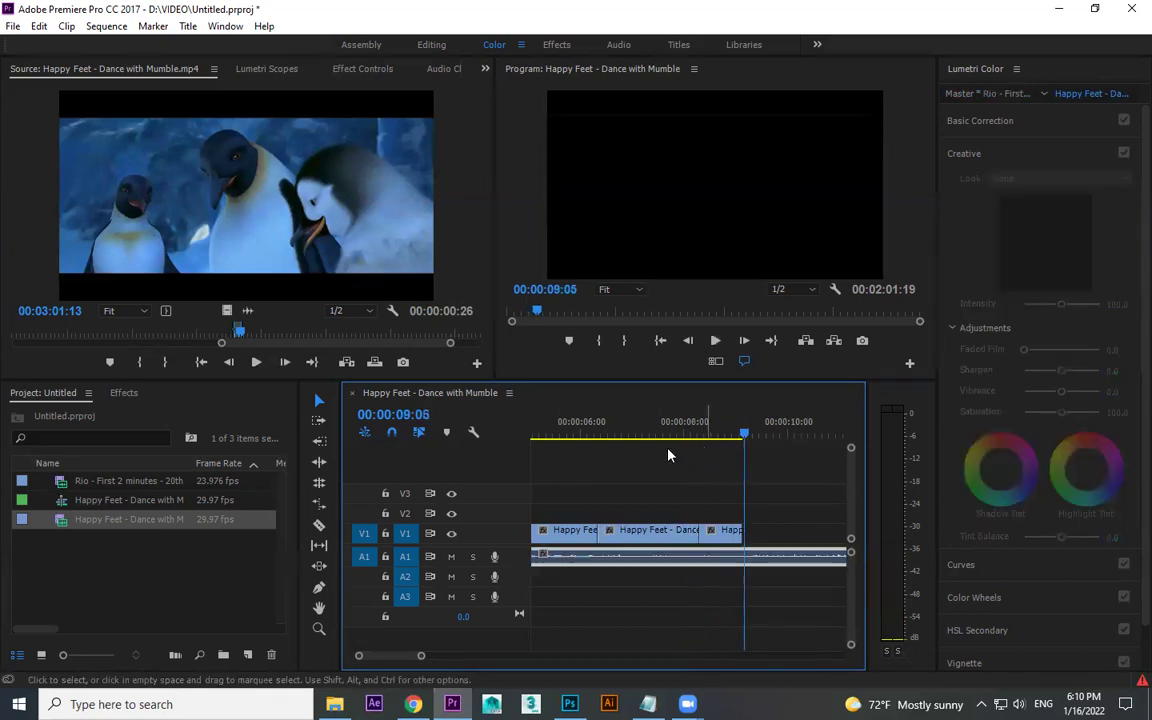
left_click(257, 363)
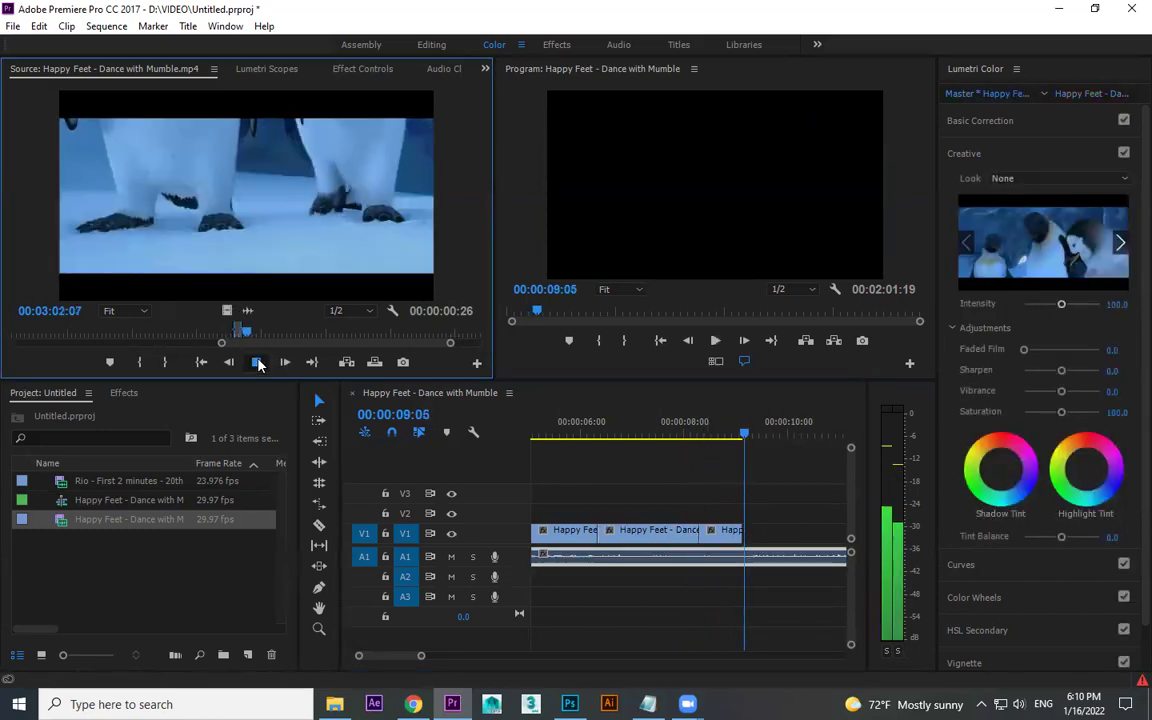
Step: Find the next short Happy Feet shot in the source and drop its video onto V1
left_click(244, 334)
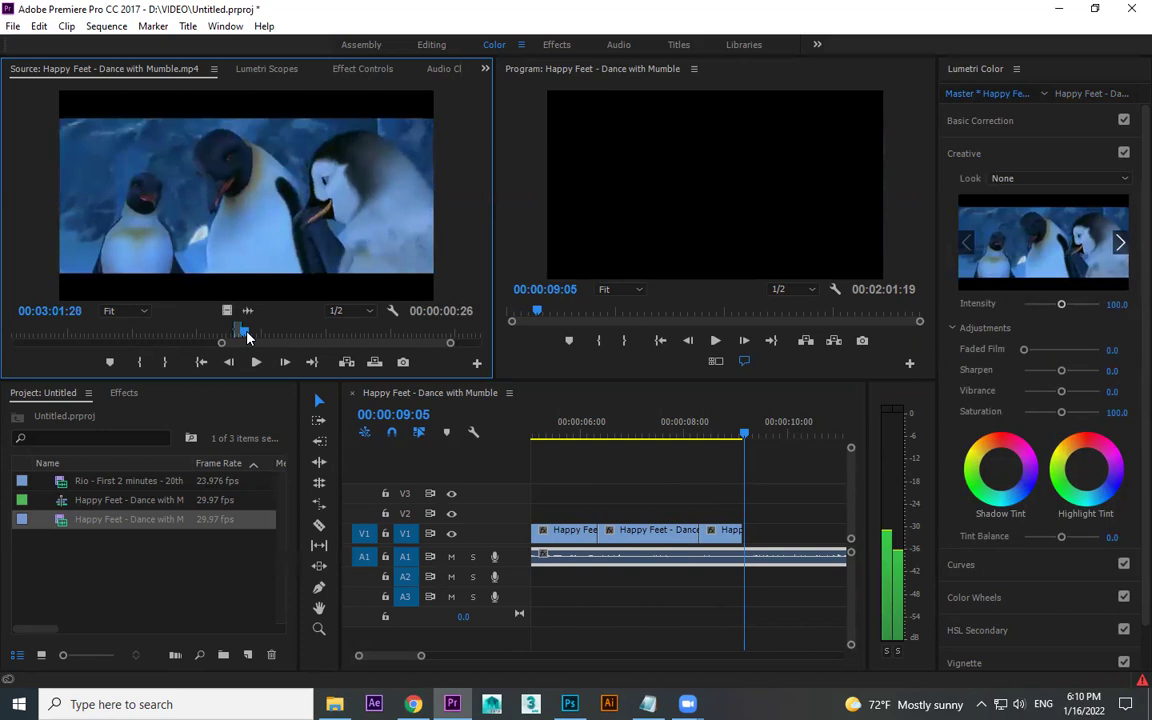
left_click_drag(245, 334, 248, 337)
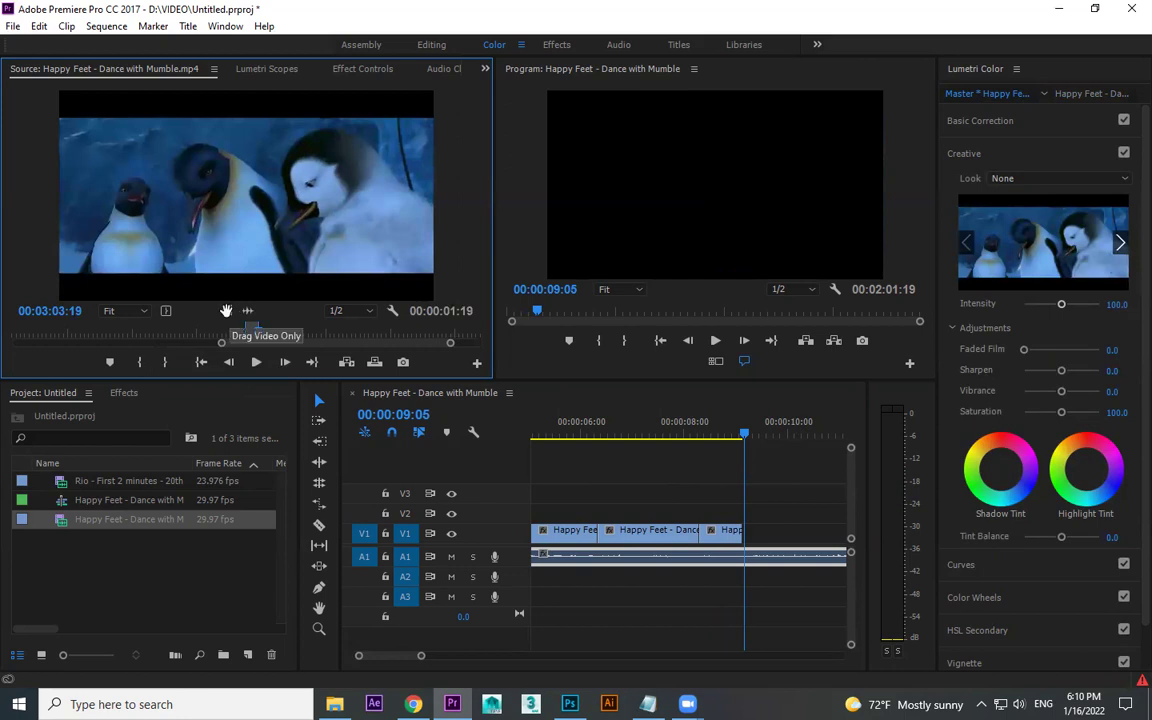
left_click_drag(755, 539, 767, 540)
Step: Replay the sequence ending to review the new shot, then cue the source near 03:06
left_click(689, 435)
key("space")
left_click(668, 427)
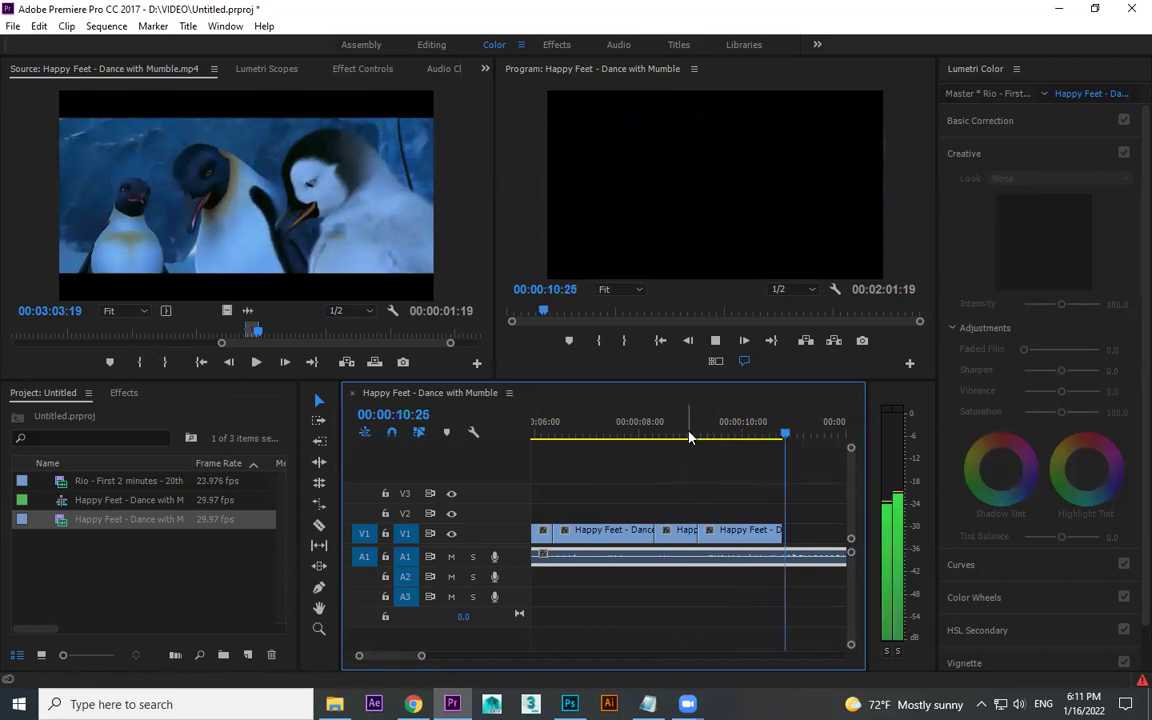
scroll(765, 470, "down", 2)
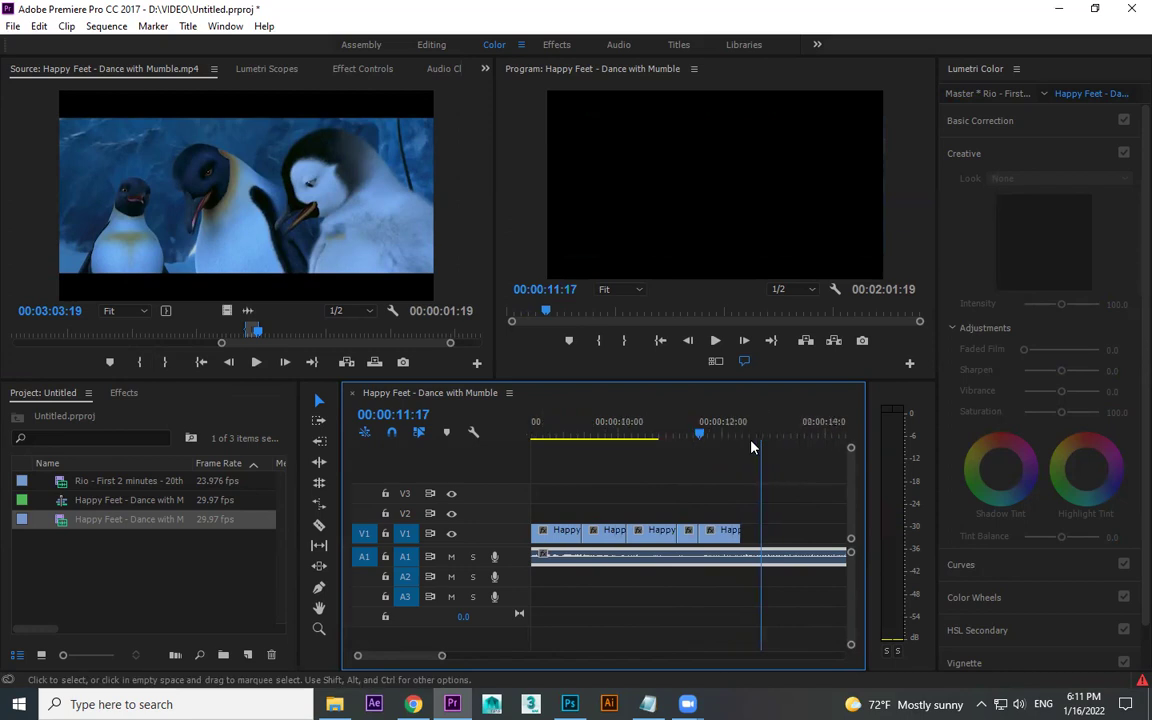
left_click(655, 431)
key("space")
scroll(725, 481, "down", 2)
left_click(614, 432)
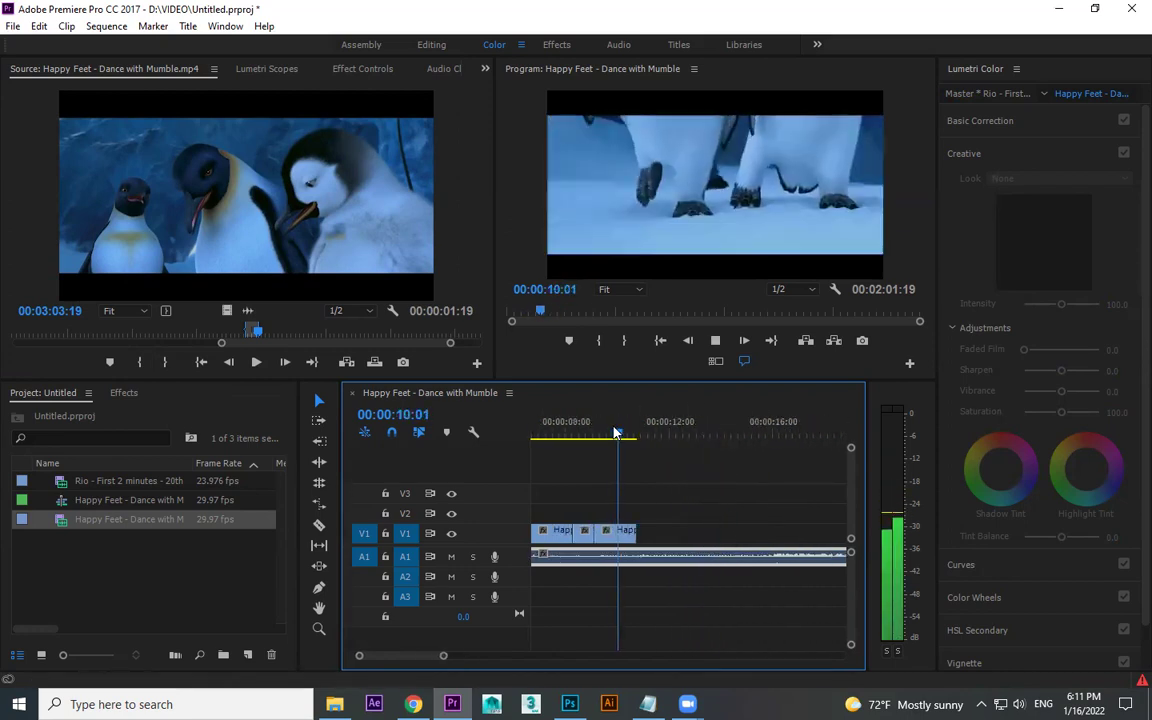
key("space")
left_click_drag(258, 329, 276, 332)
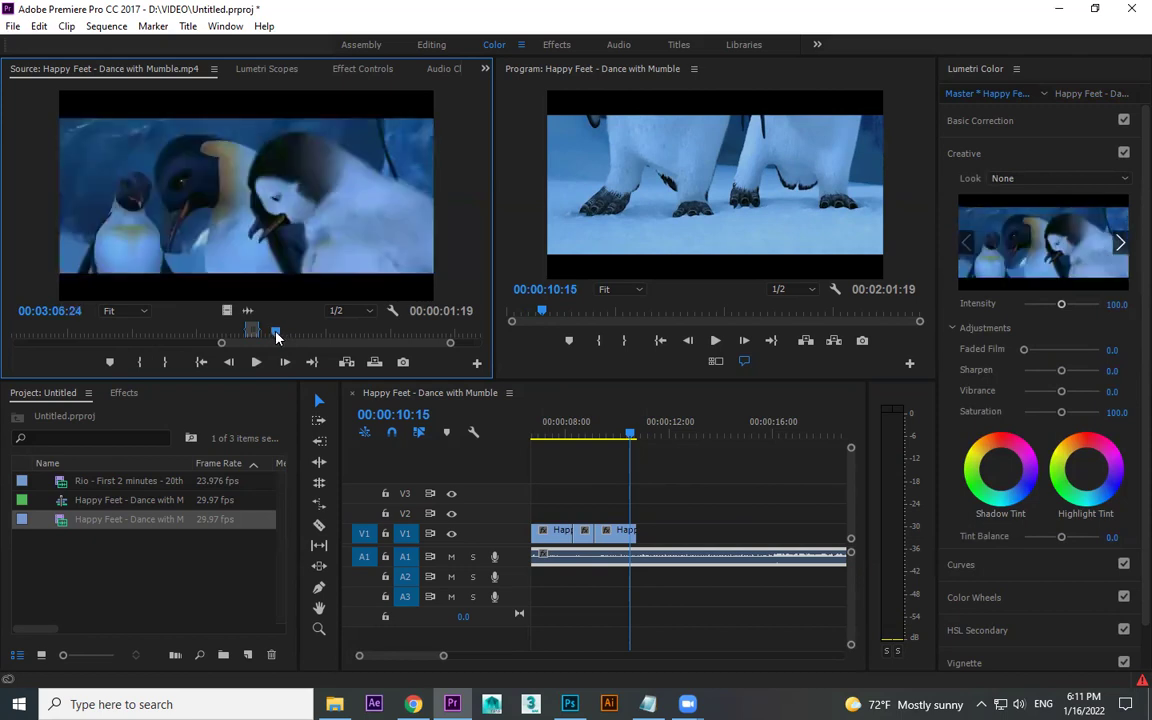
Step: Preview the source shot up to 03:07:01 and add it to the end of V1
key("space")
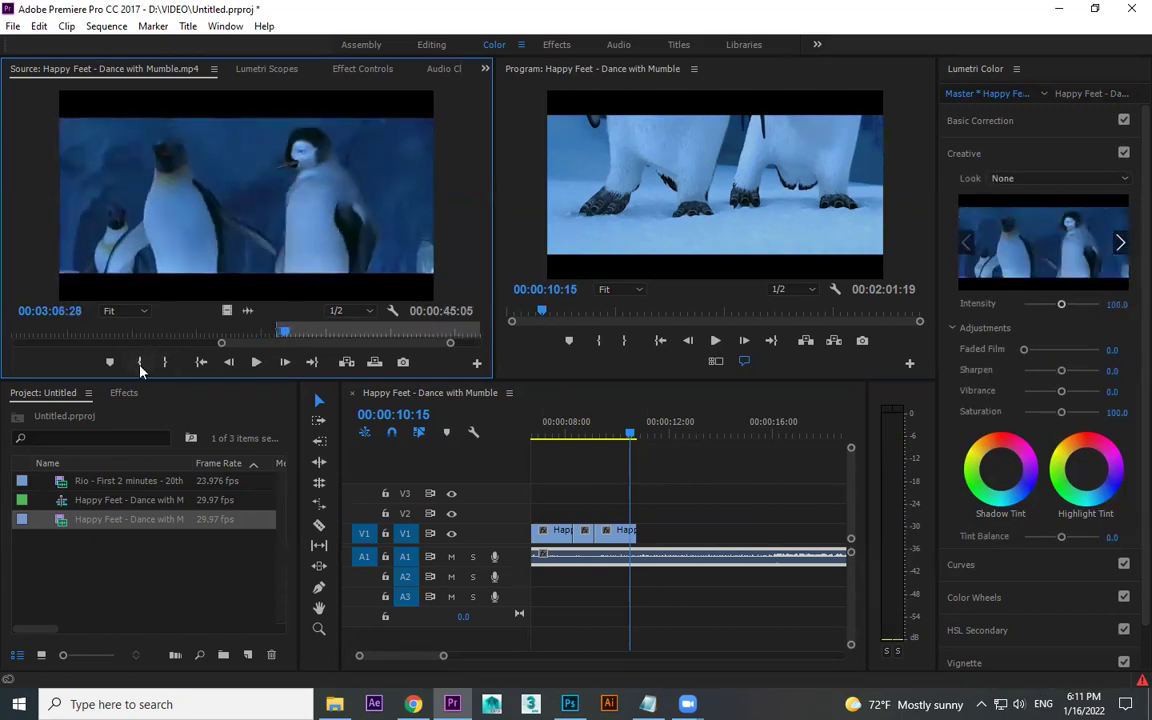
left_click(255, 364)
left_click(255, 364)
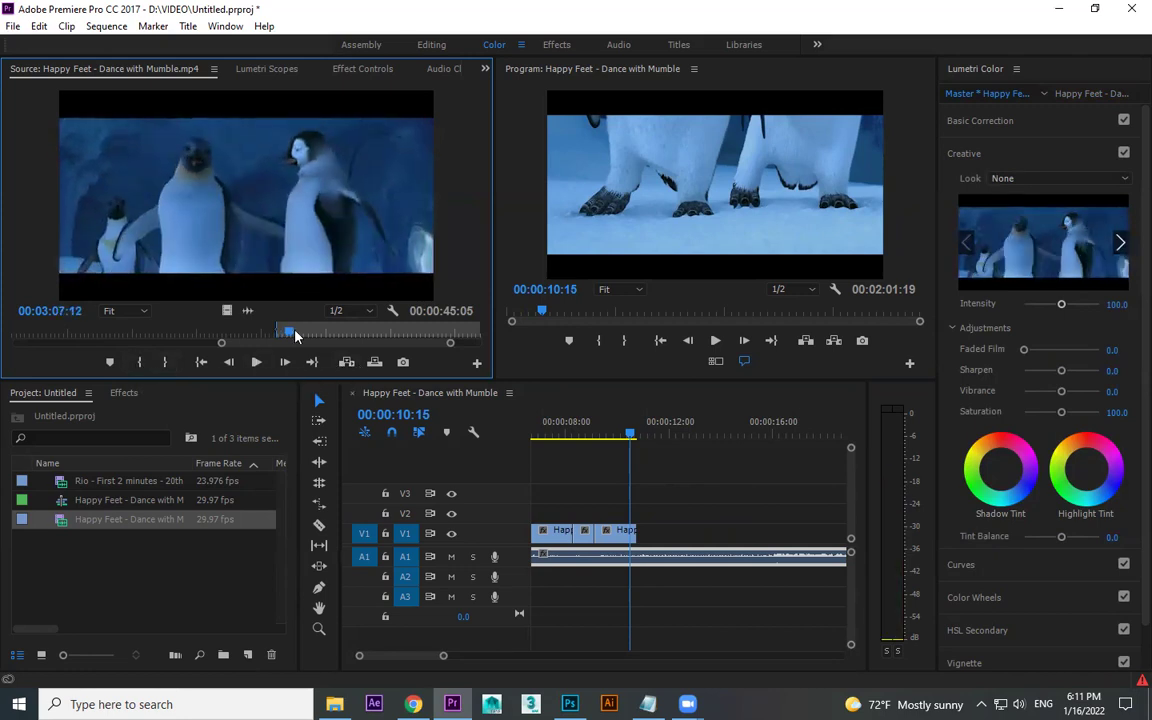
left_click_drag(296, 336, 276, 332)
key("space")
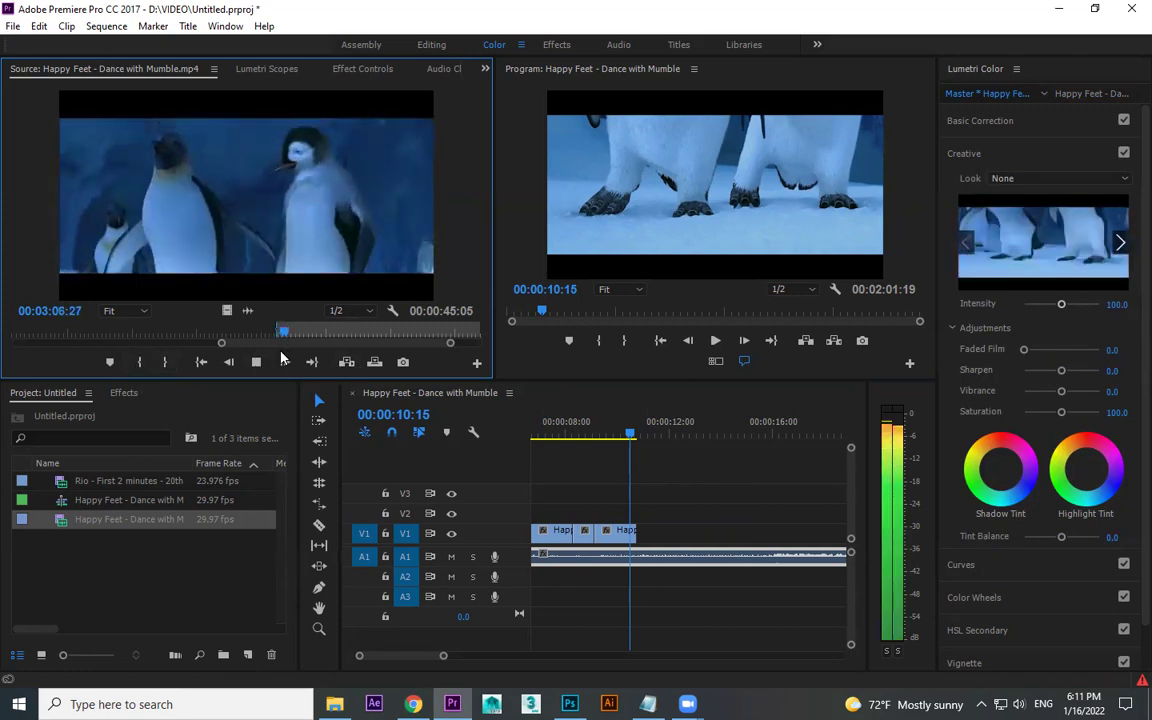
left_click(256, 362)
left_click_drag(227, 310, 650, 530)
Step: Extend the last V1 clip's end, then trim it back to about 00:00:15:00
key("space")
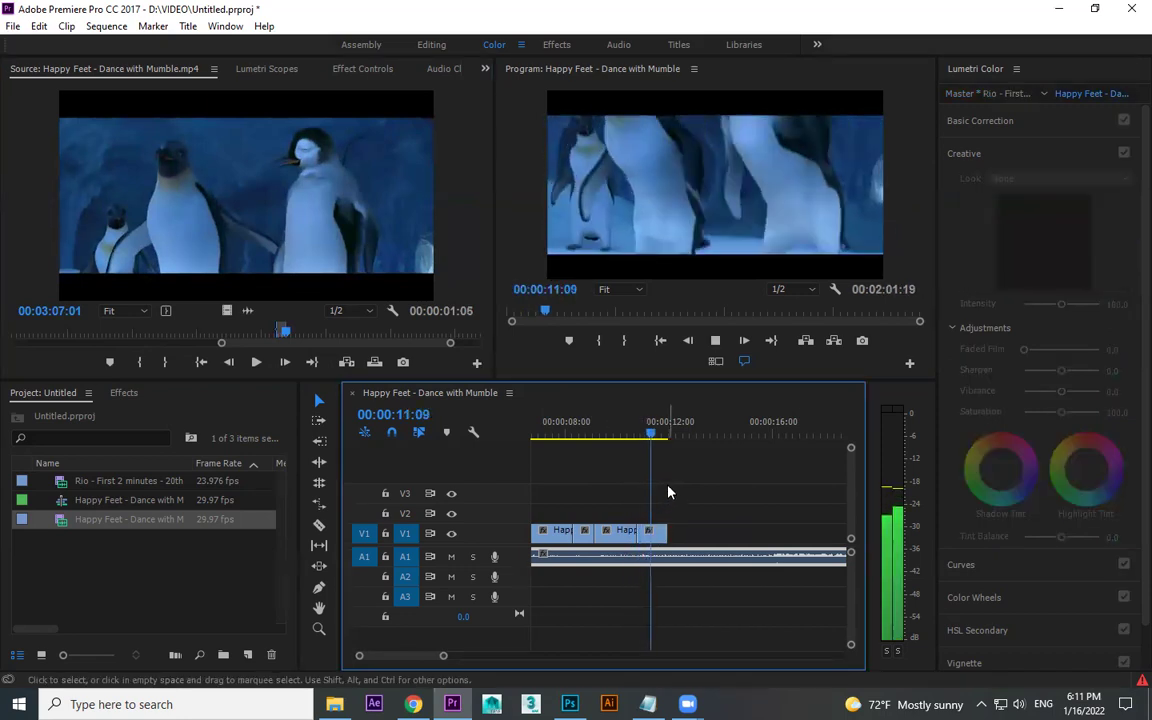
key("space")
left_click_drag(660, 531, 704, 533)
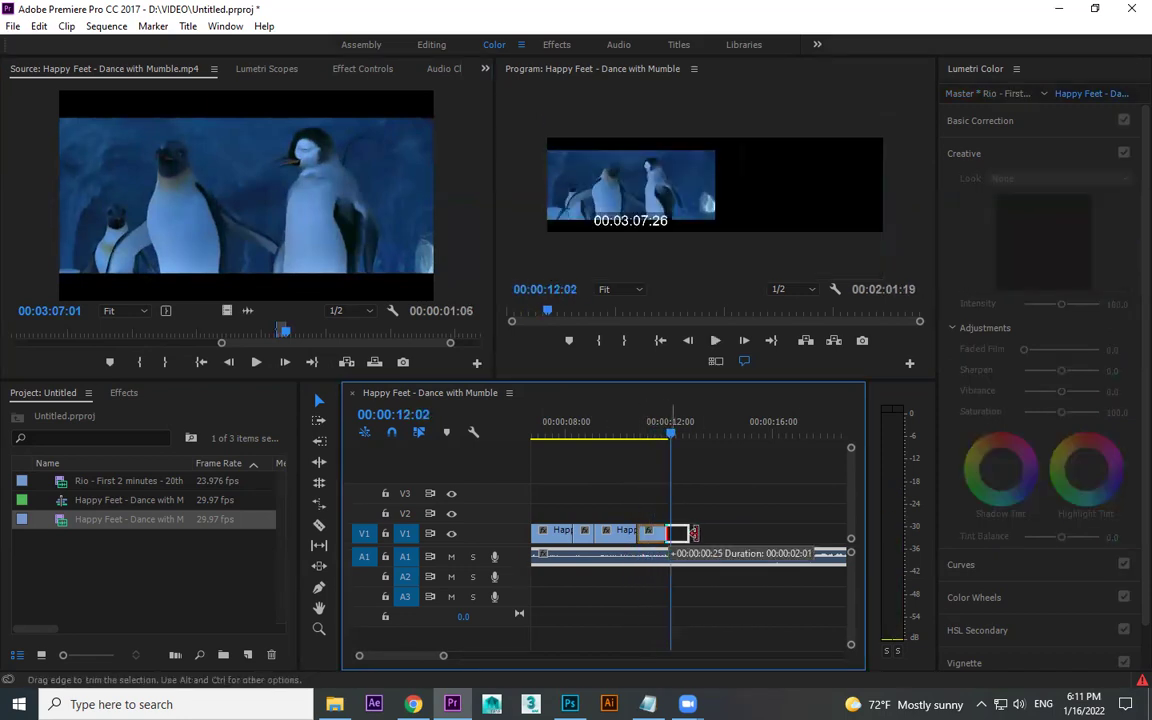
key("space")
left_click_drag(705, 533, 770, 535)
key("space")
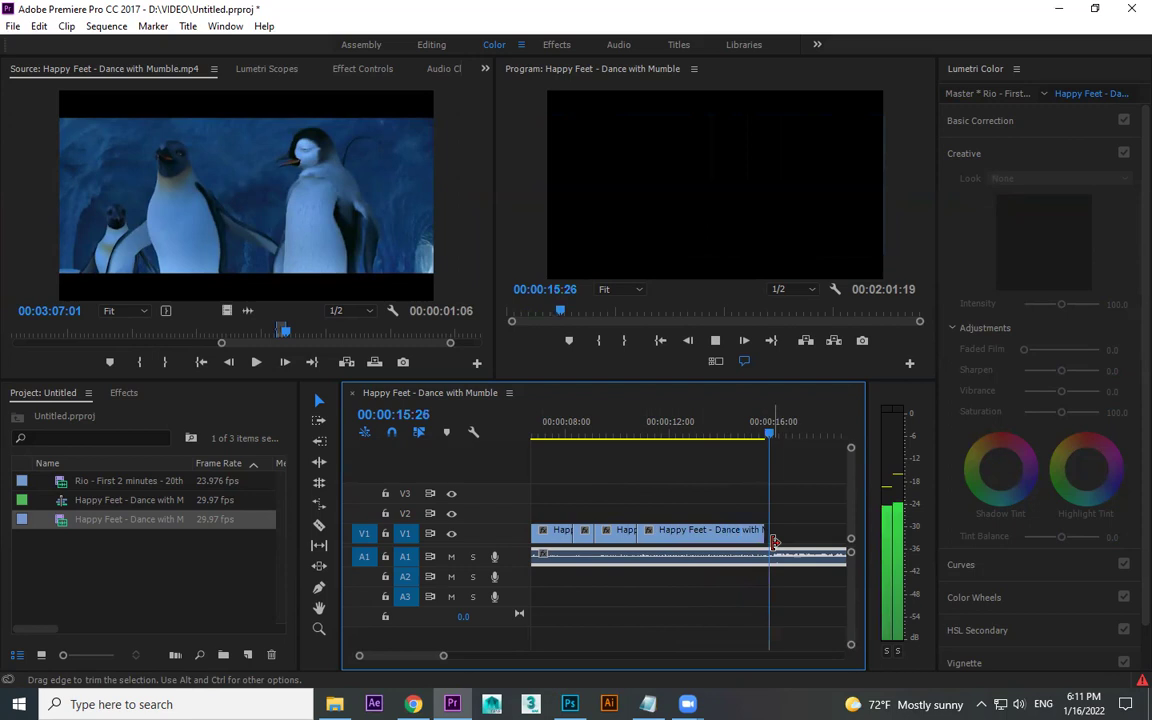
left_click_drag(771, 534, 740, 533)
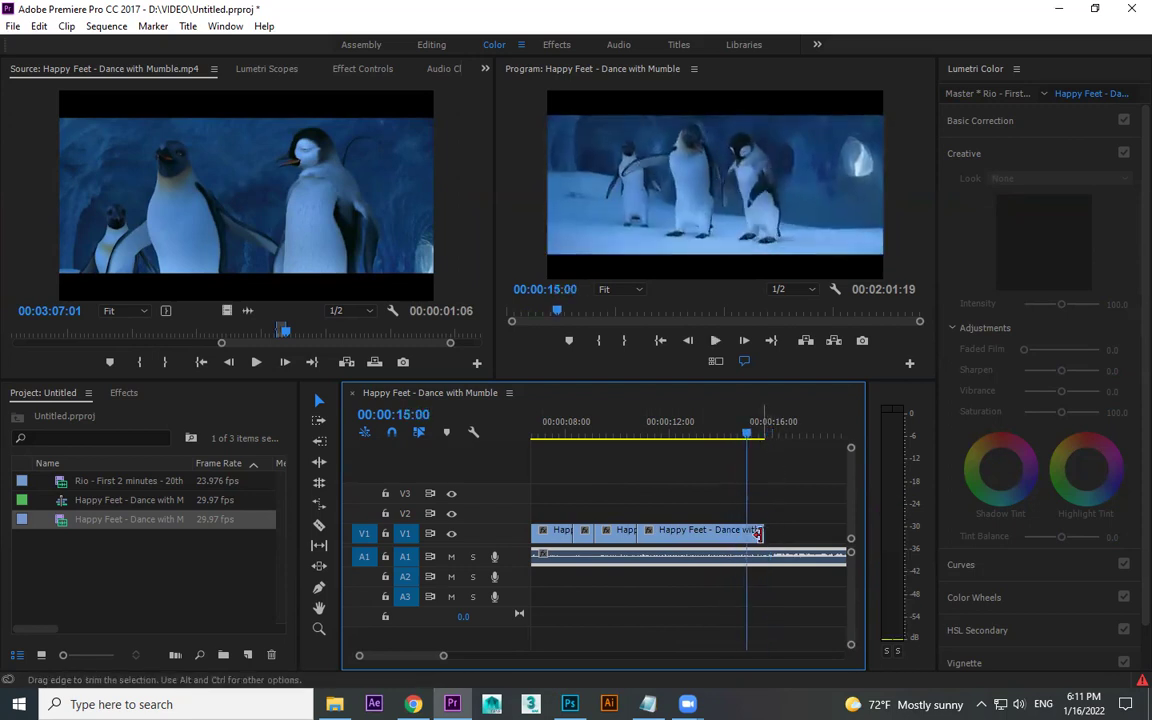
Step: Review the sequence from about 07:00 and place another clip right after the last V1 clip
left_click(586, 433)
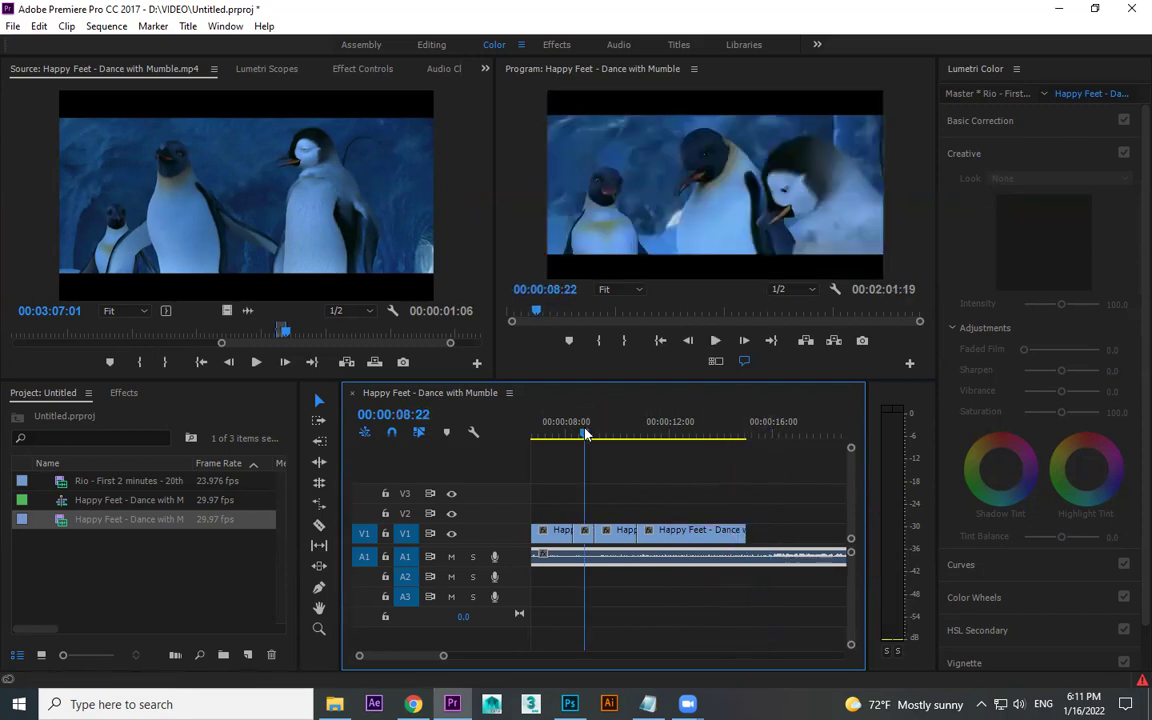
key("space")
left_click(544, 430)
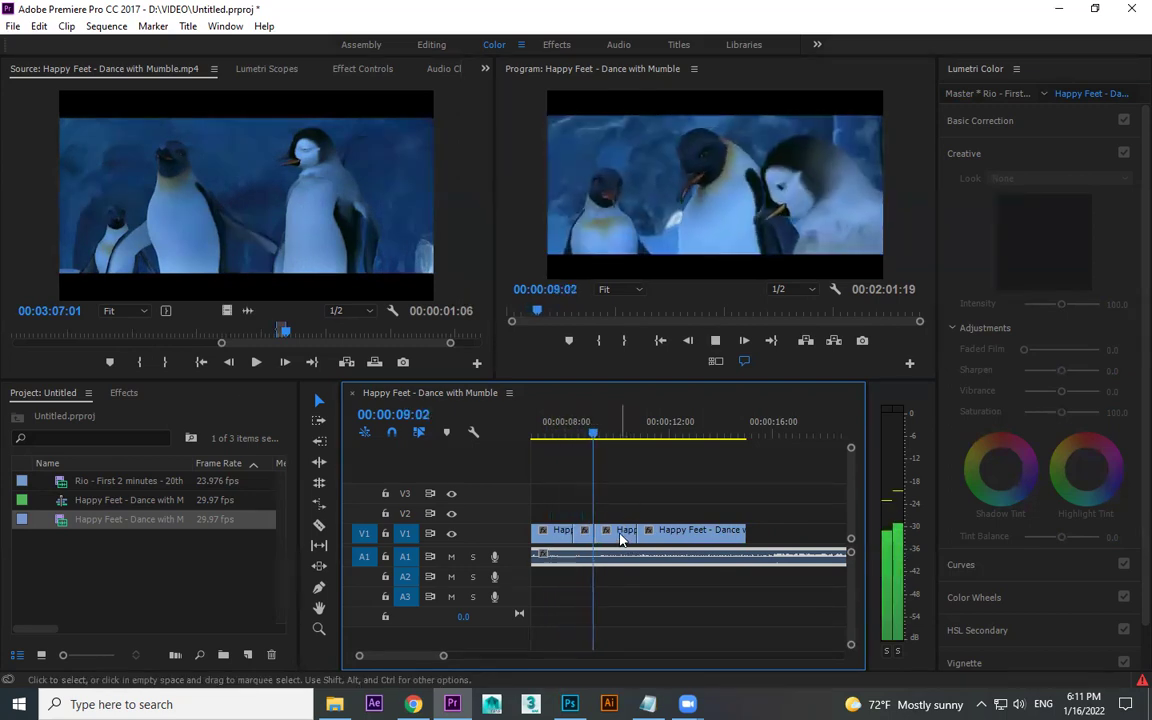
key("space")
left_click(762, 435)
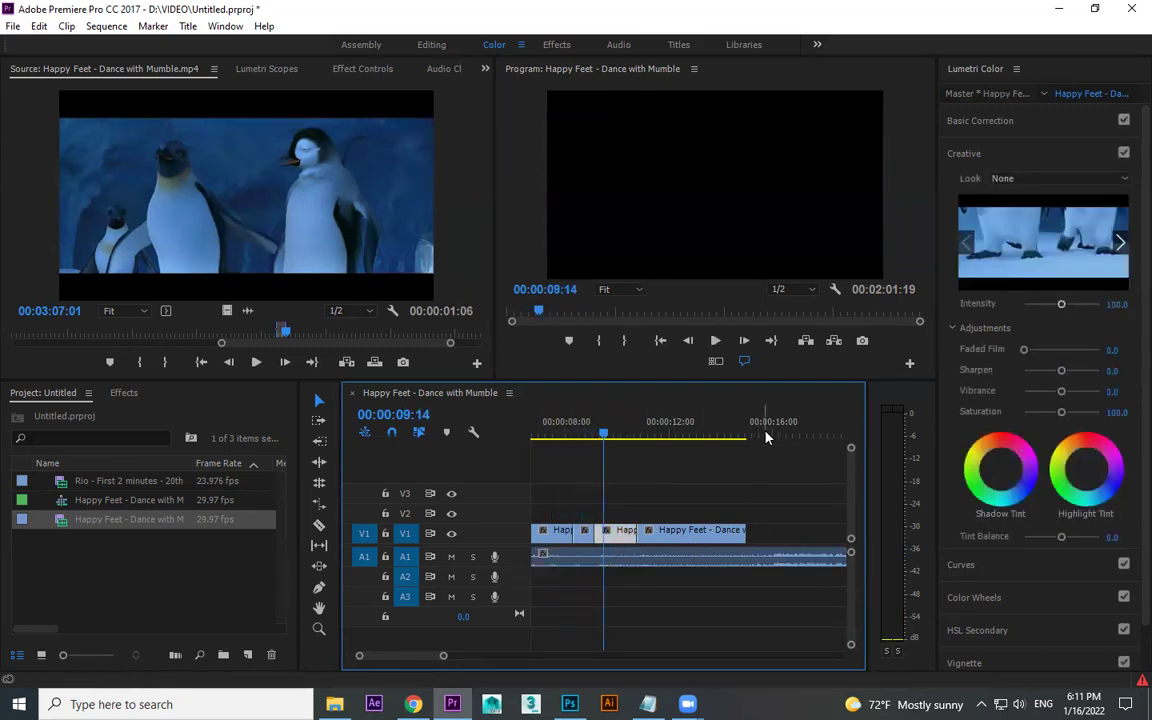
left_click_drag(785, 541, 769, 541)
Step: Trim the new clip's end to the playhead at 16:12, zooming in for precision
left_click(745, 432)
key("space")
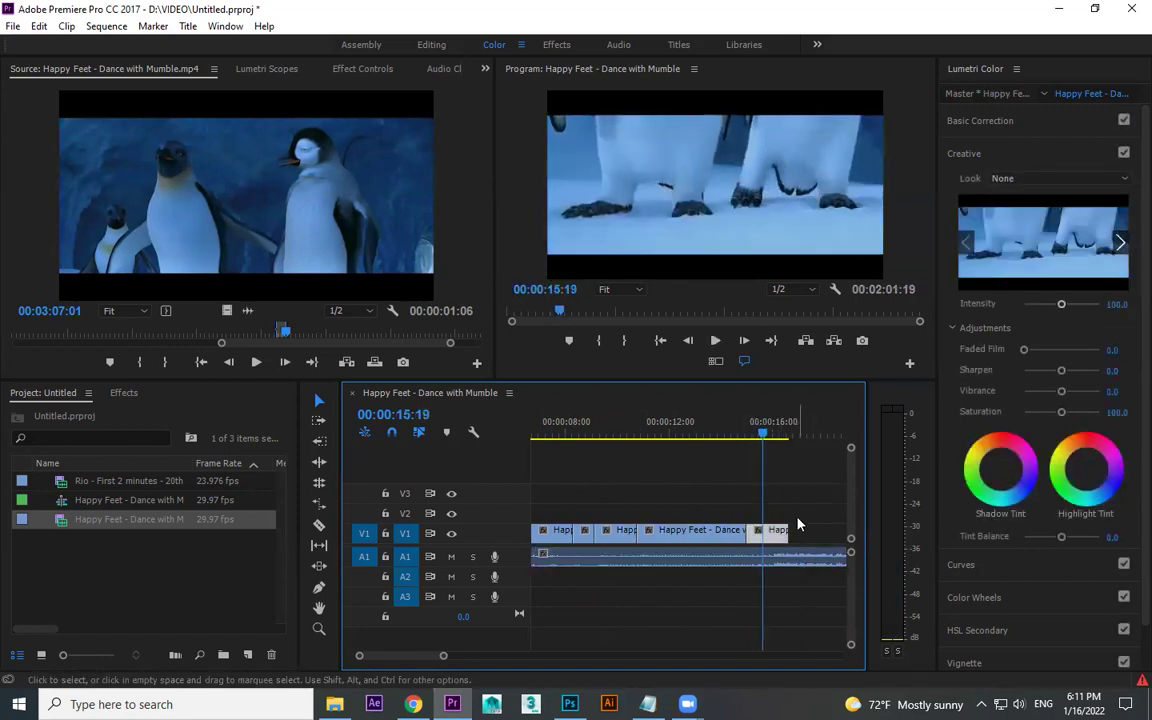
key("space")
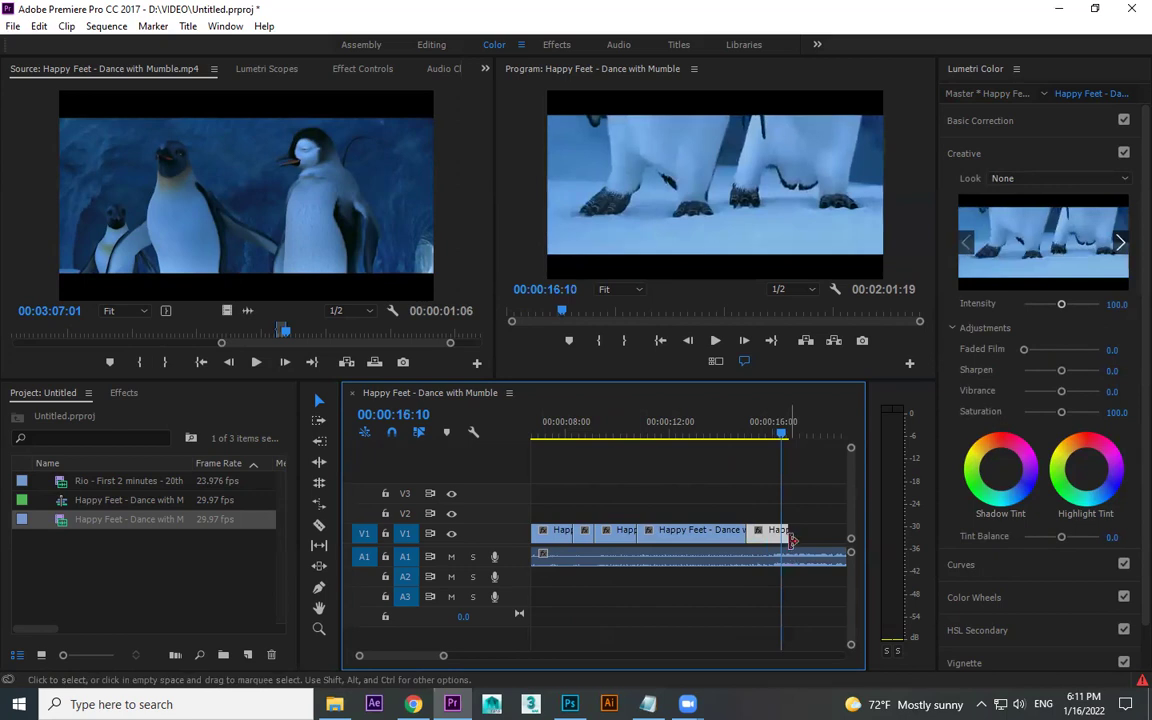
key("=")
key("=")
key("=")
left_click_drag(700, 432, 715, 445)
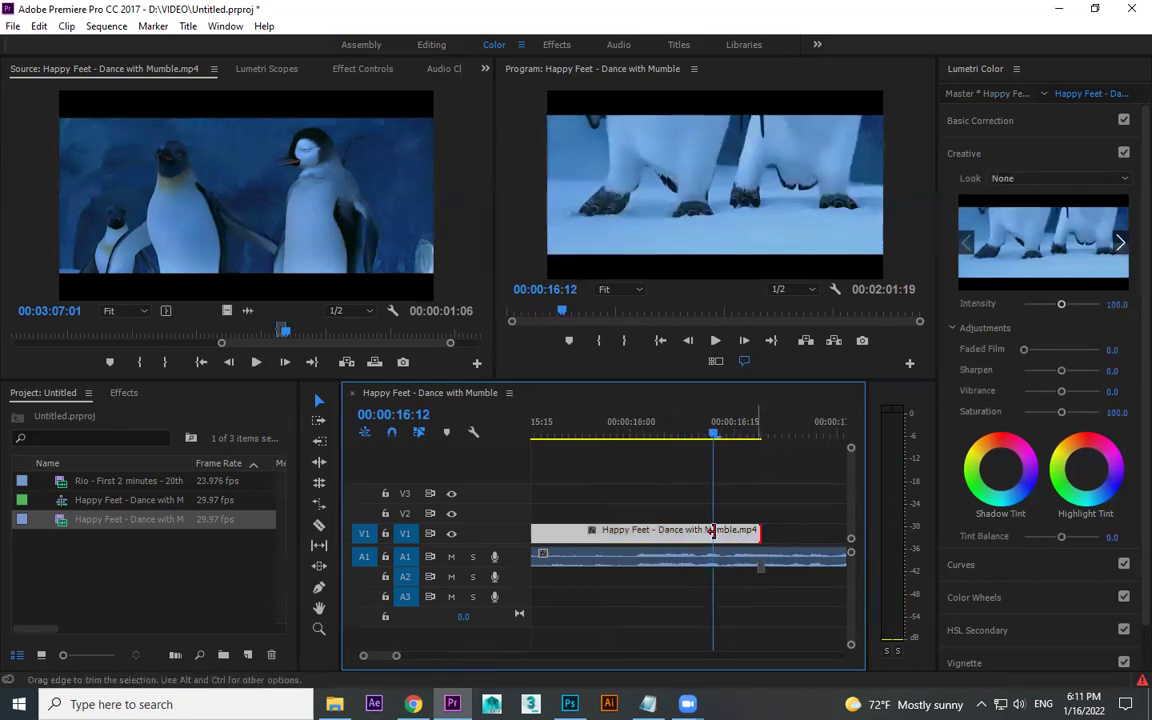
left_click_drag(758, 531, 714, 531)
key("minus")
key("minus")
key("minus")
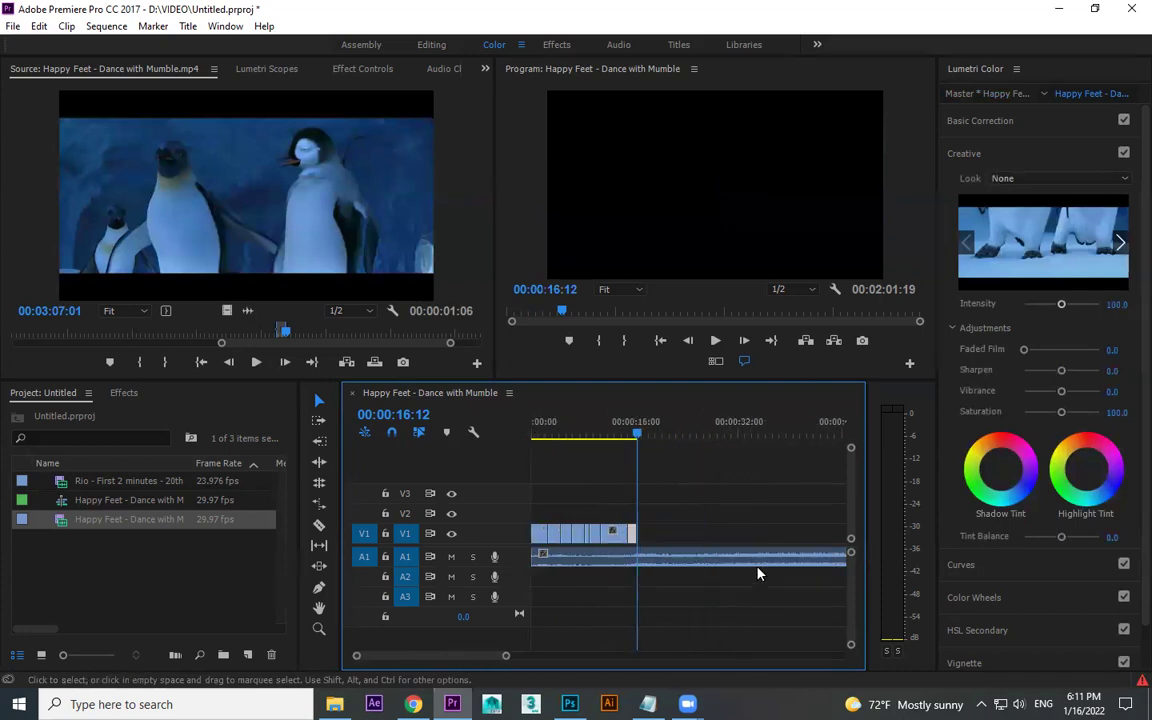
Step: Replay the sequence ending from around 15 and 16 seconds
key("space")
key("equal")
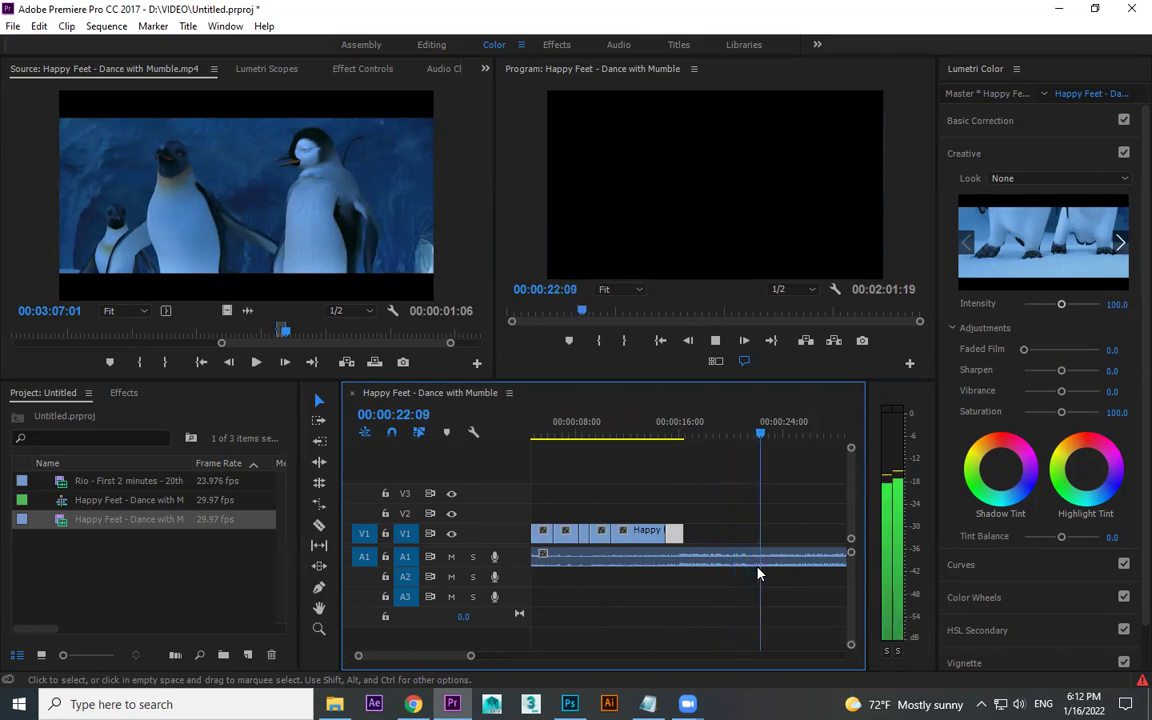
key("space")
left_click(683, 436)
key("space")
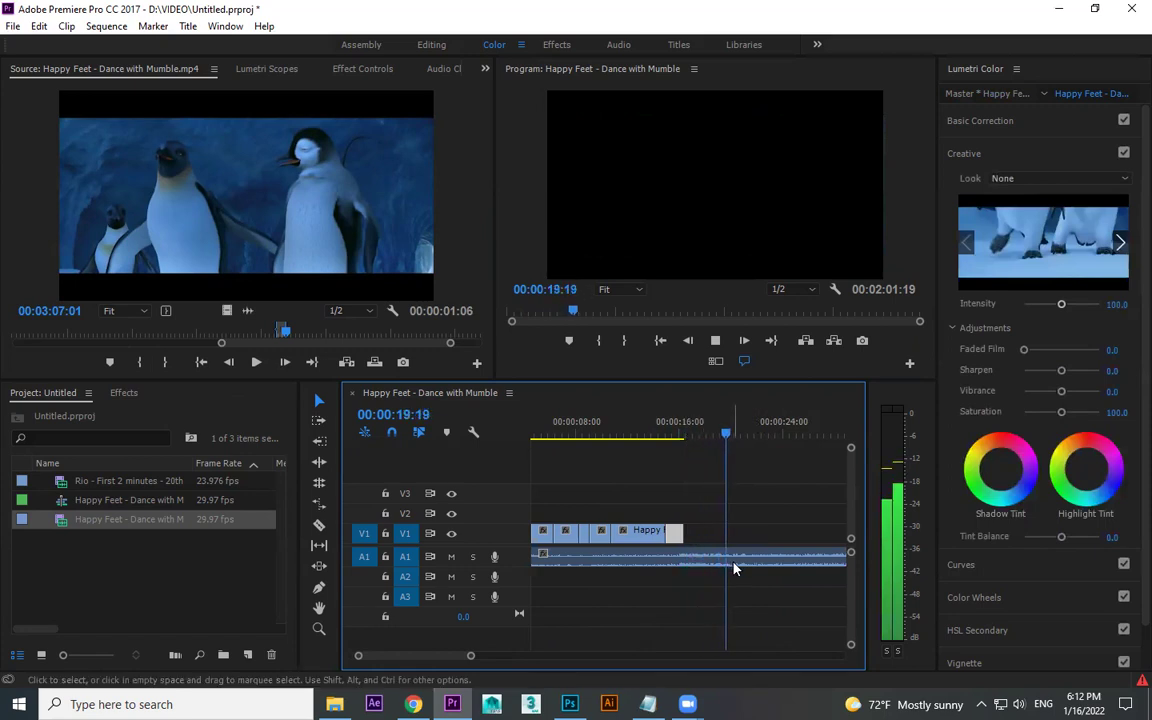
left_click(683, 436)
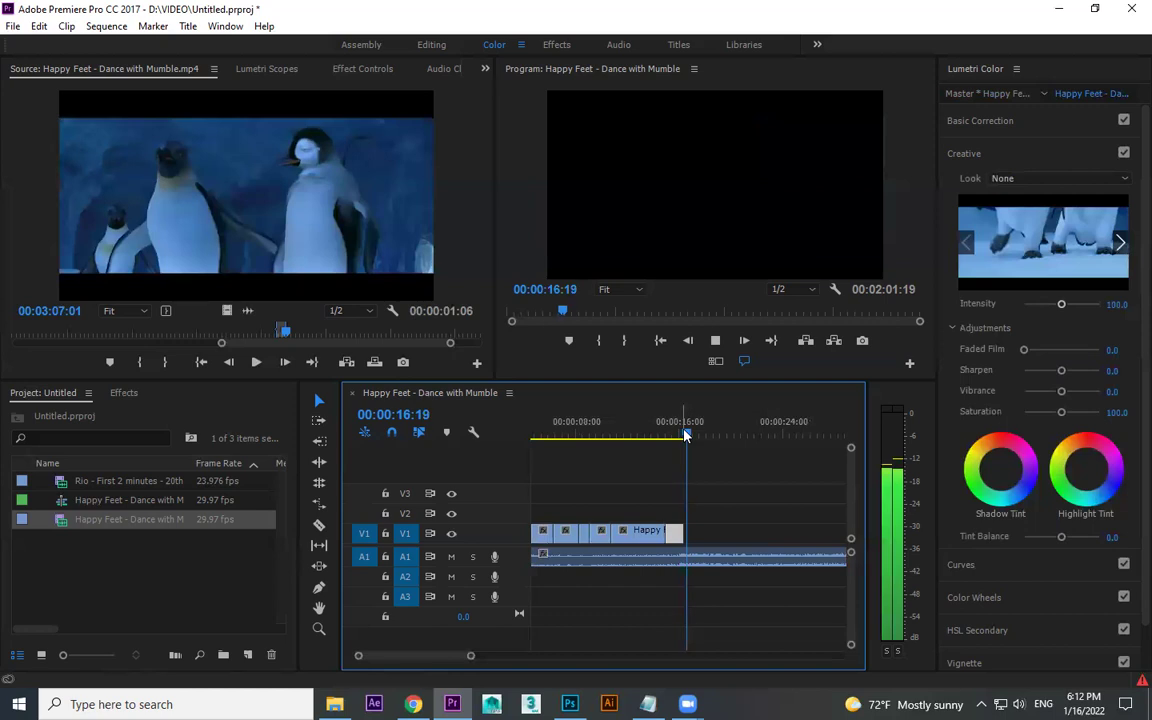
left_click(663, 436)
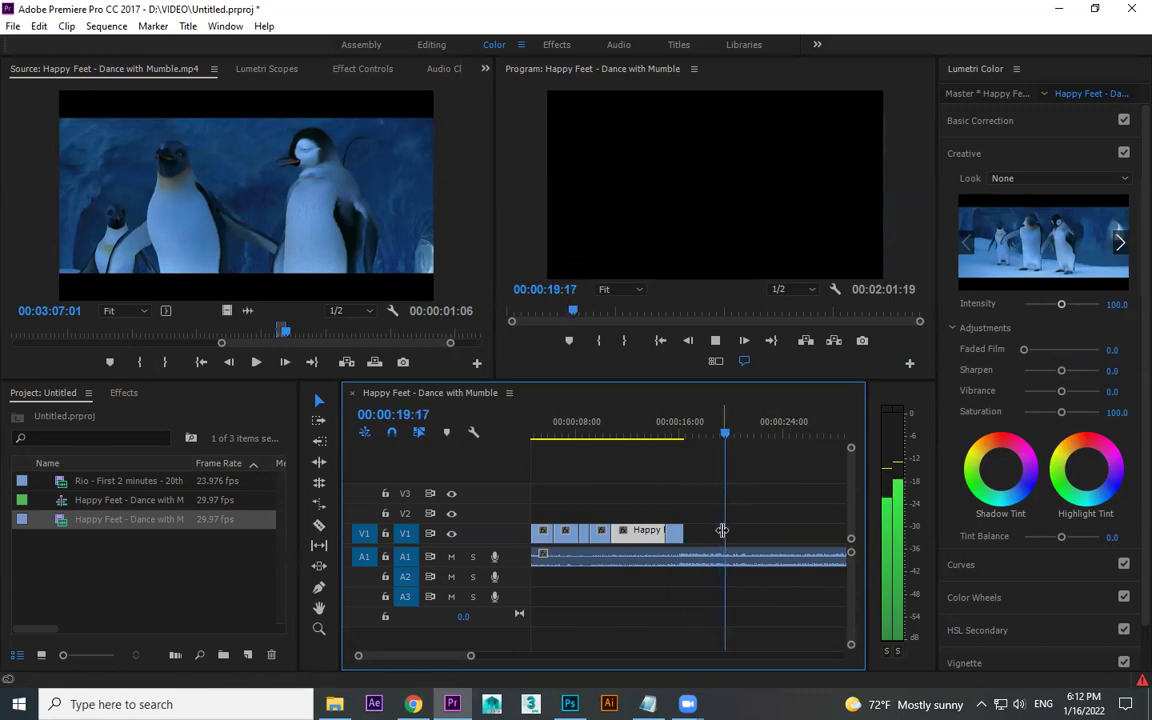
Step: Insert the marked Happy Feet range at the last clip's end and play it back
key("space")
left_click_drag(689, 433, 684, 432)
key("=")
key("space")
key("space")
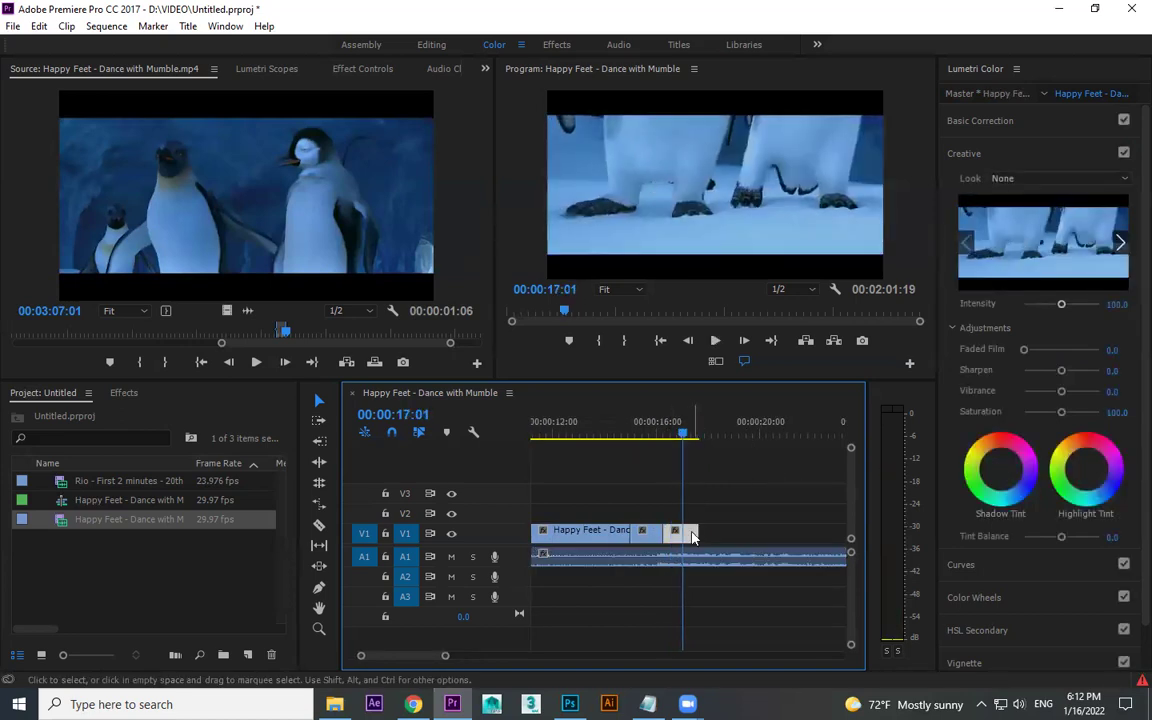
Step: Set the new penguin-feet clip's speed to 200% via Speed/Duration
right_click(691, 538)
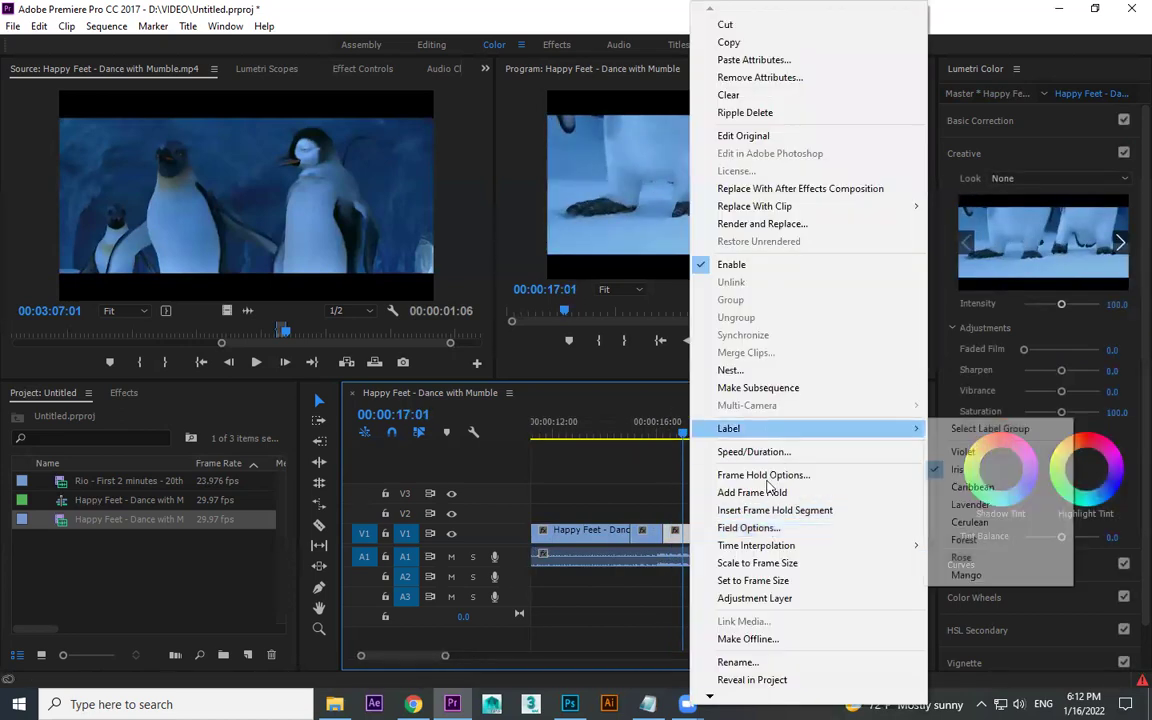
left_click(586, 444)
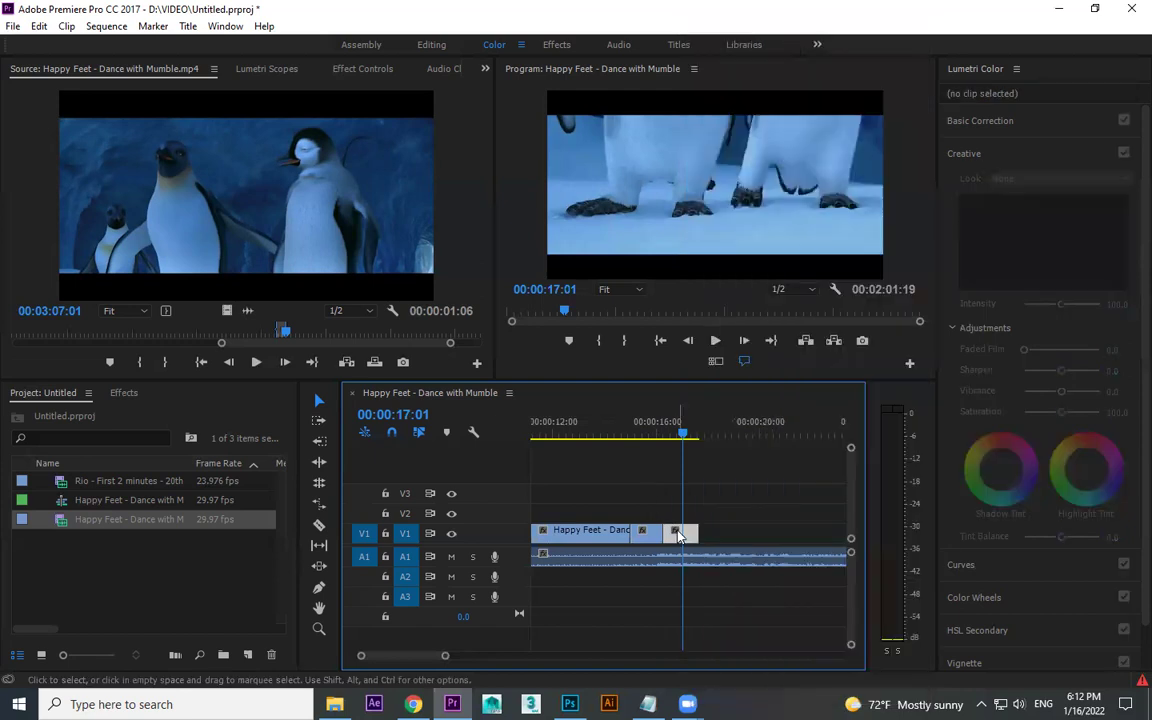
left_click(675, 530)
left_click(702, 513)
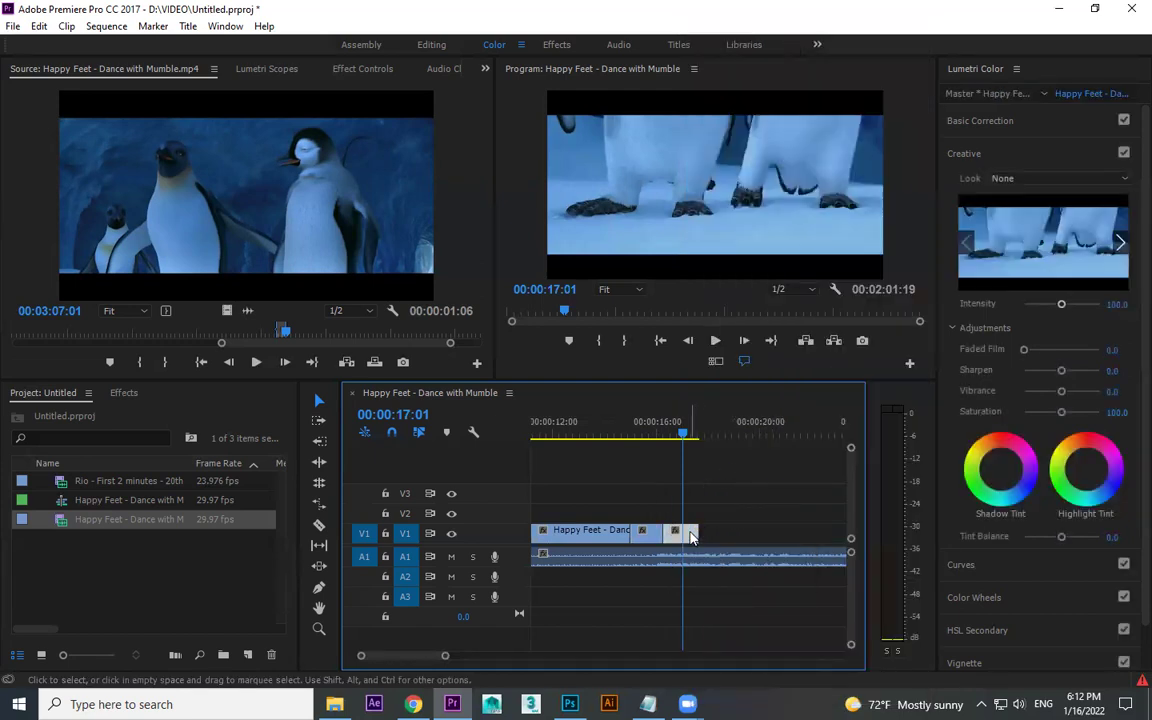
right_click(690, 530)
left_click(766, 459)
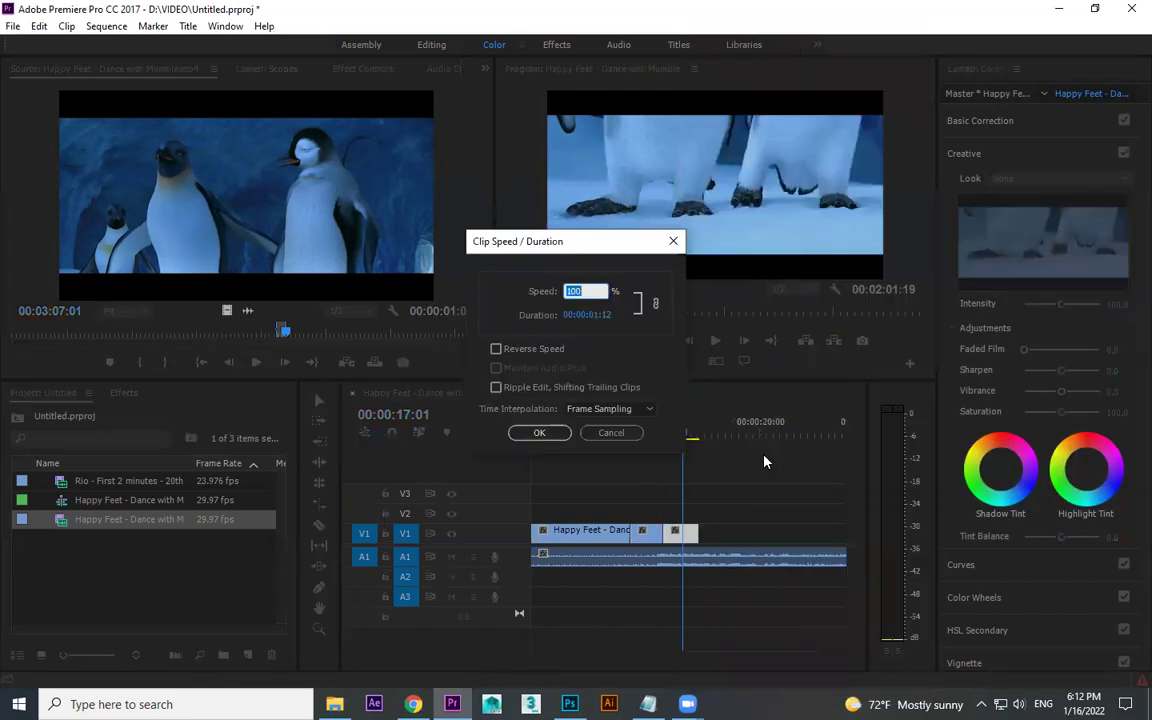
left_click(553, 437)
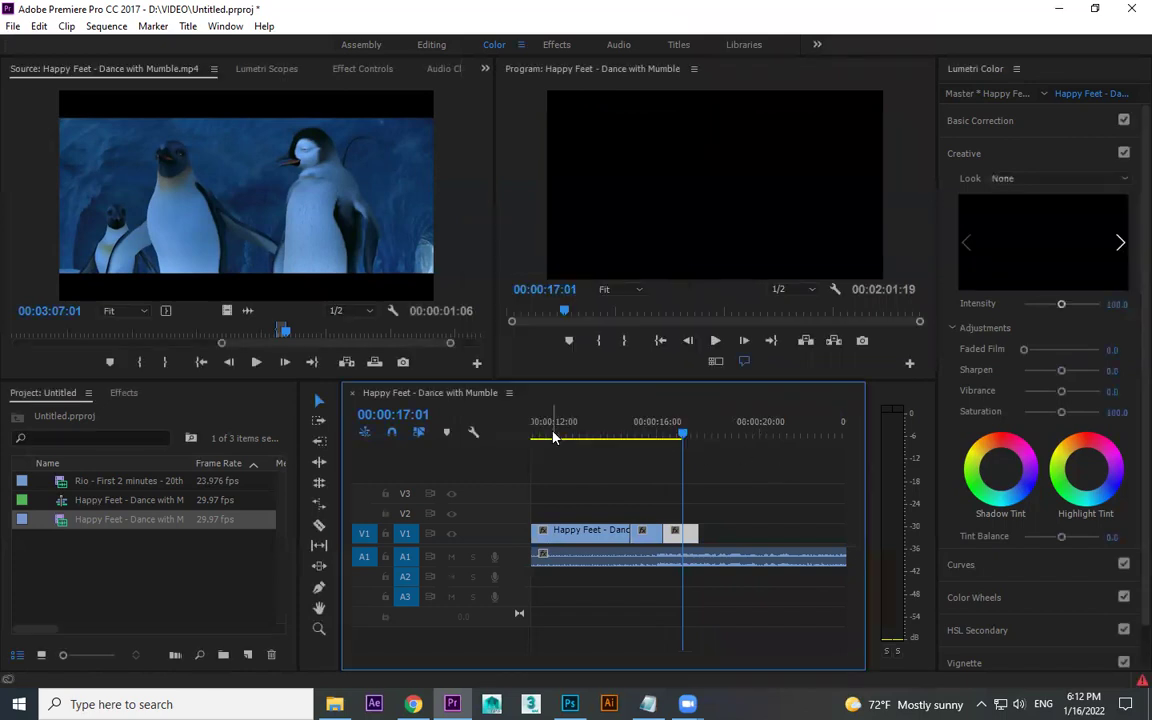
Step: Play back the sped-up clip from about 16:05 and park the playhead near 17:19
left_click(656, 432)
key("space")
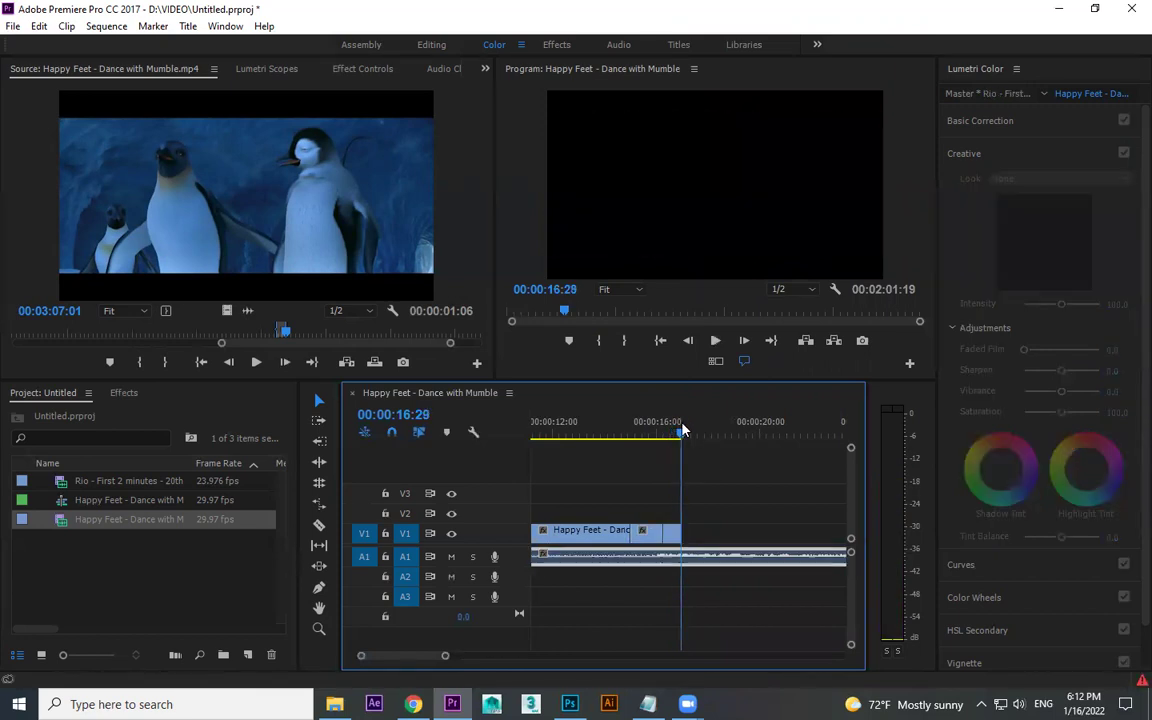
left_click(698, 442)
left_click(660, 432)
key("space")
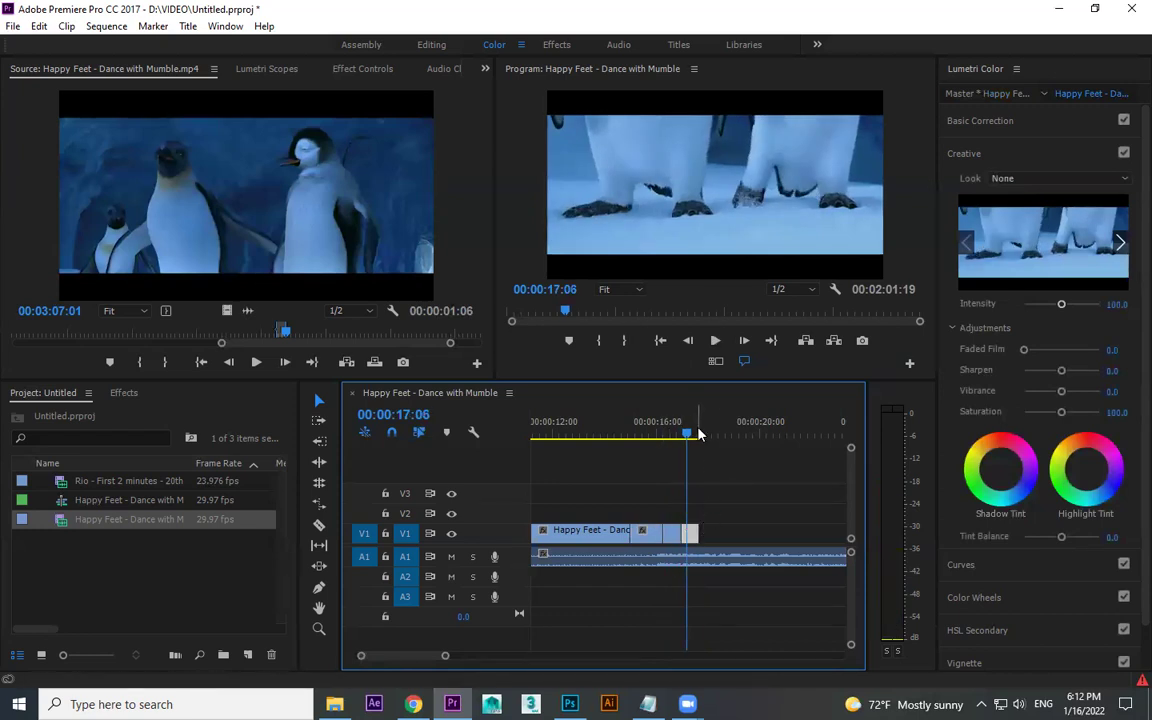
left_click_drag(694, 432, 702, 433)
Step: Insert another short source range at the sequence end and review it from about 16:18
key("Down")
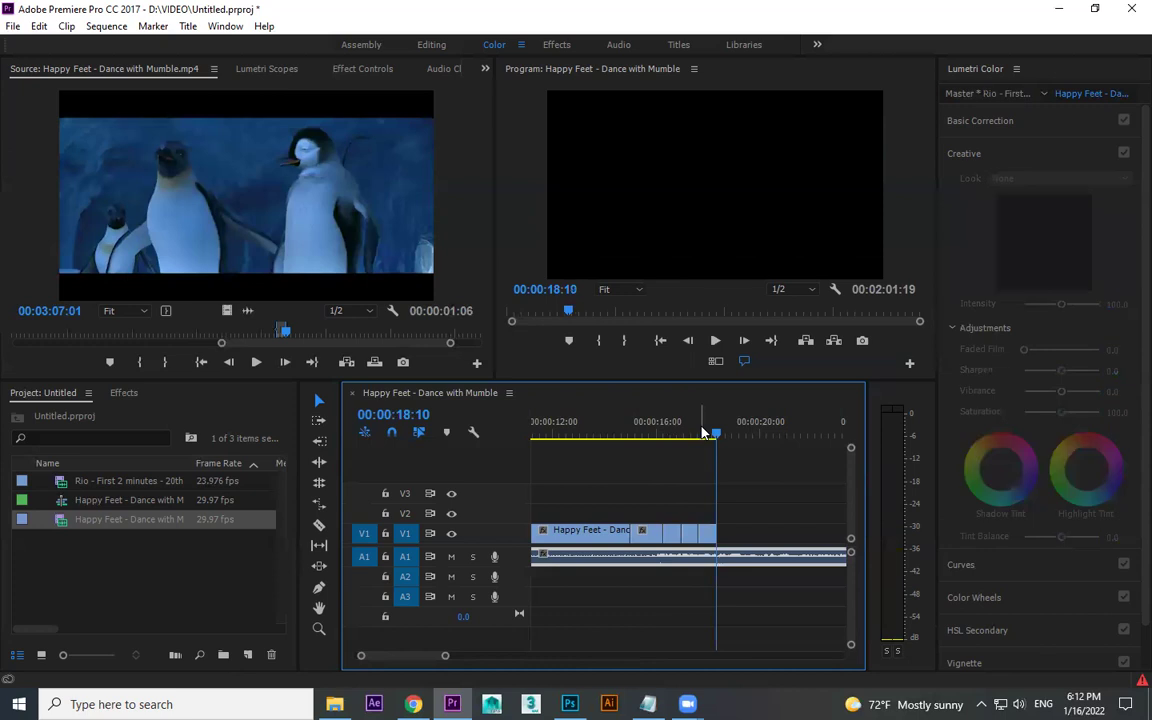
left_click(671, 432)
key("space")
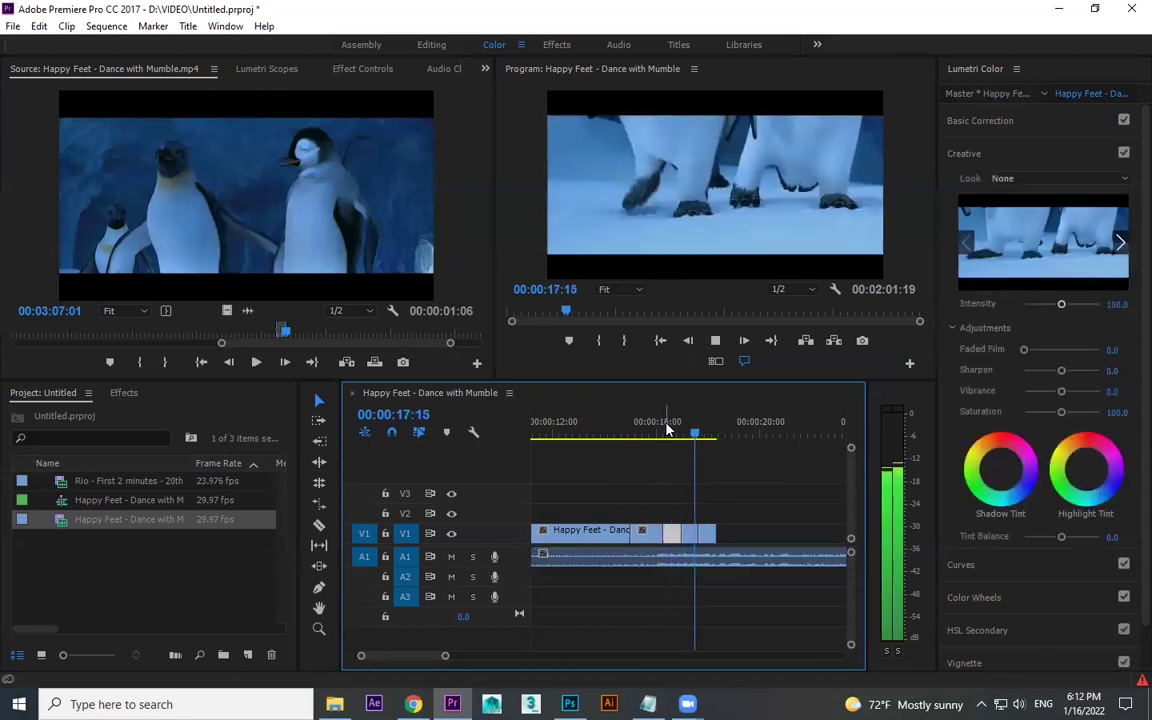
key("space")
left_click(689, 434)
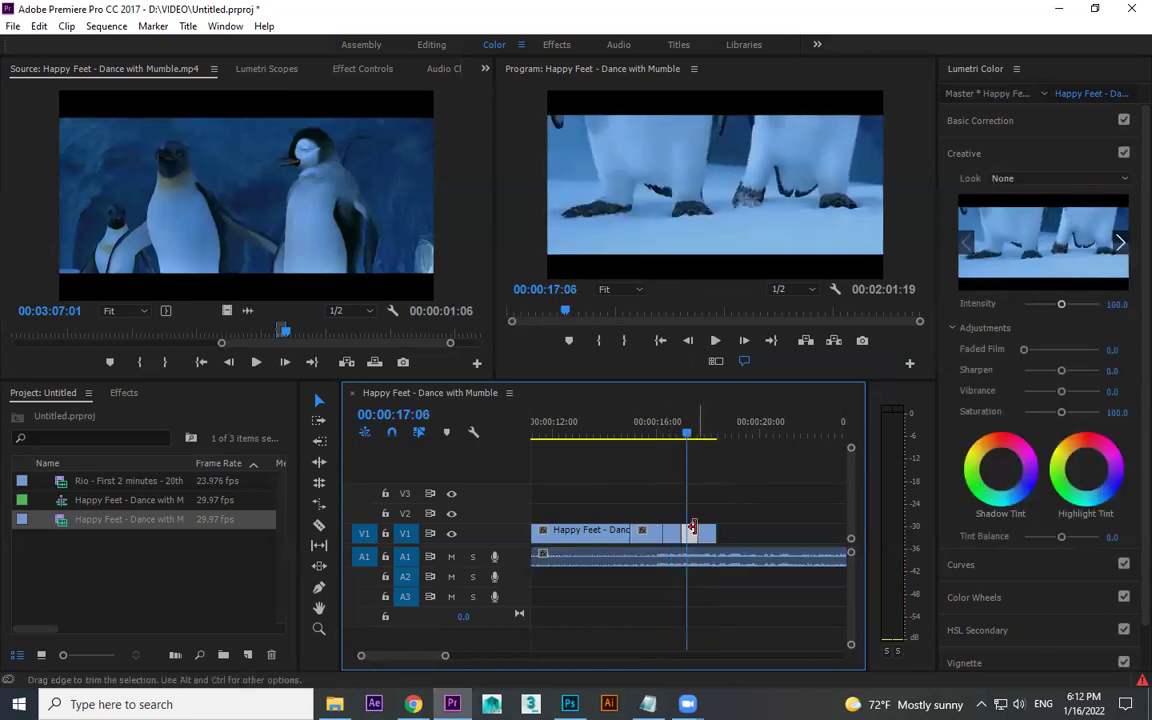
Step: Apply Horizontal Flip to the penguin-feet clip on V1 and play it back
left_click(124, 392)
left_click_drag(84, 585, 586, 601)
left_click_drag(690, 537, 689, 537)
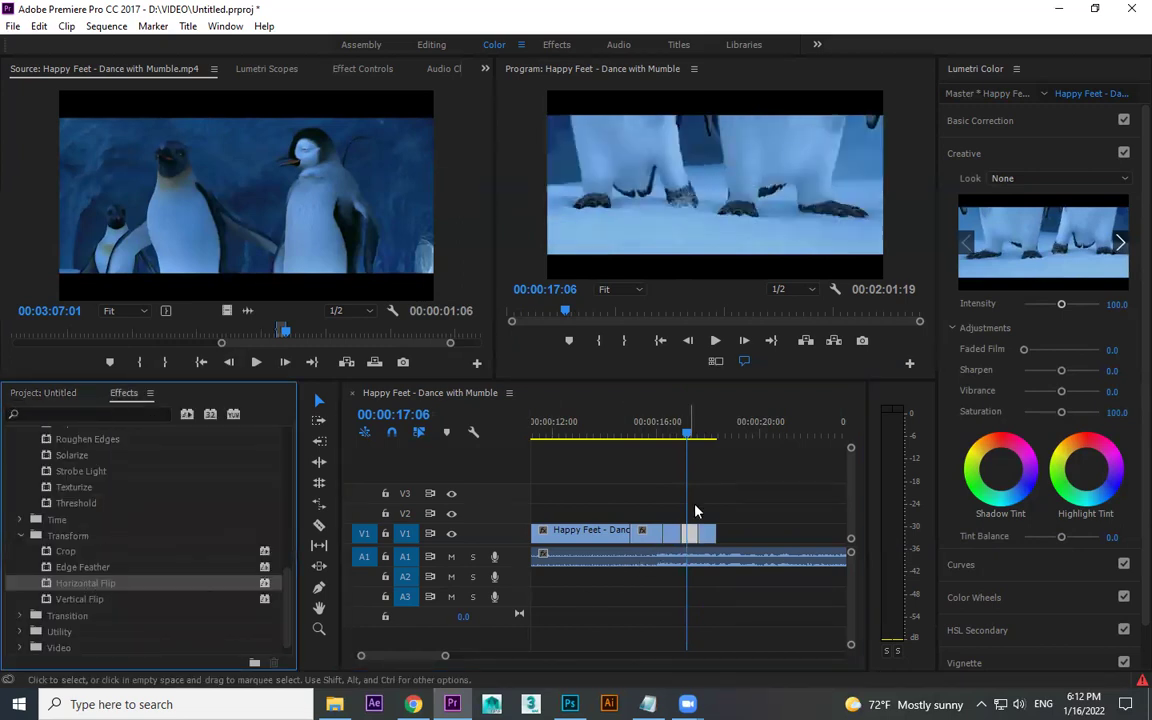
left_click(645, 430)
key("space")
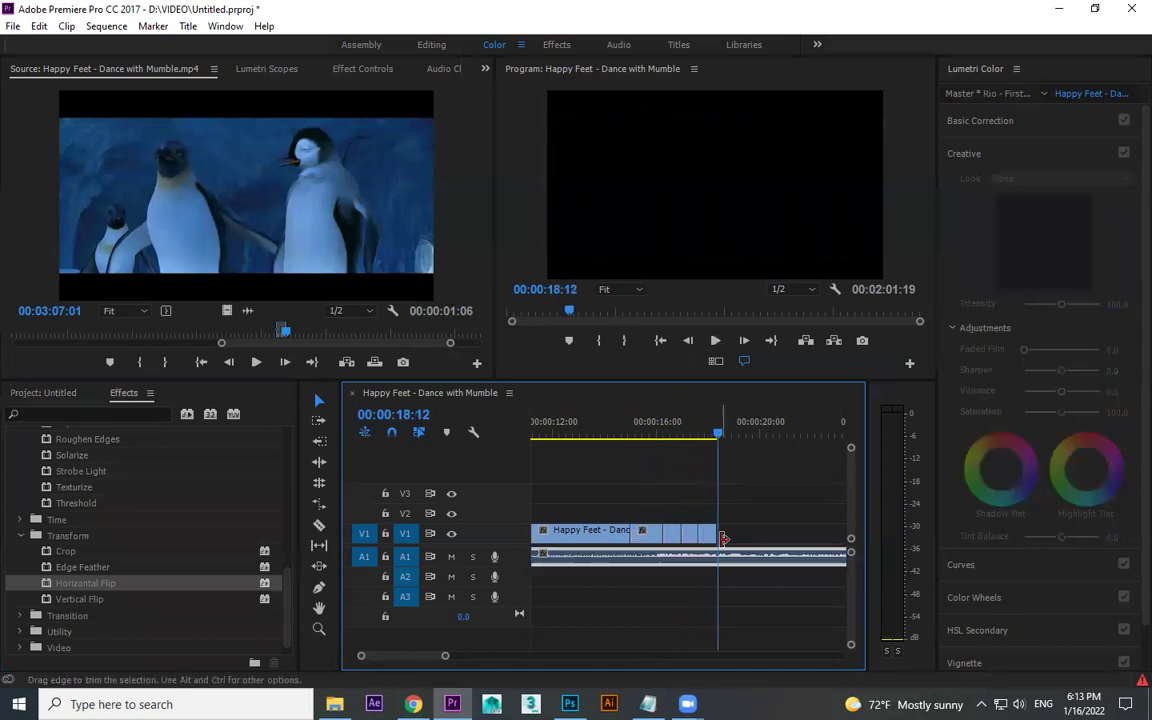
Step: Add one more short clip at the sequence end and replay the newest clips from about 15:12
left_click(716, 432)
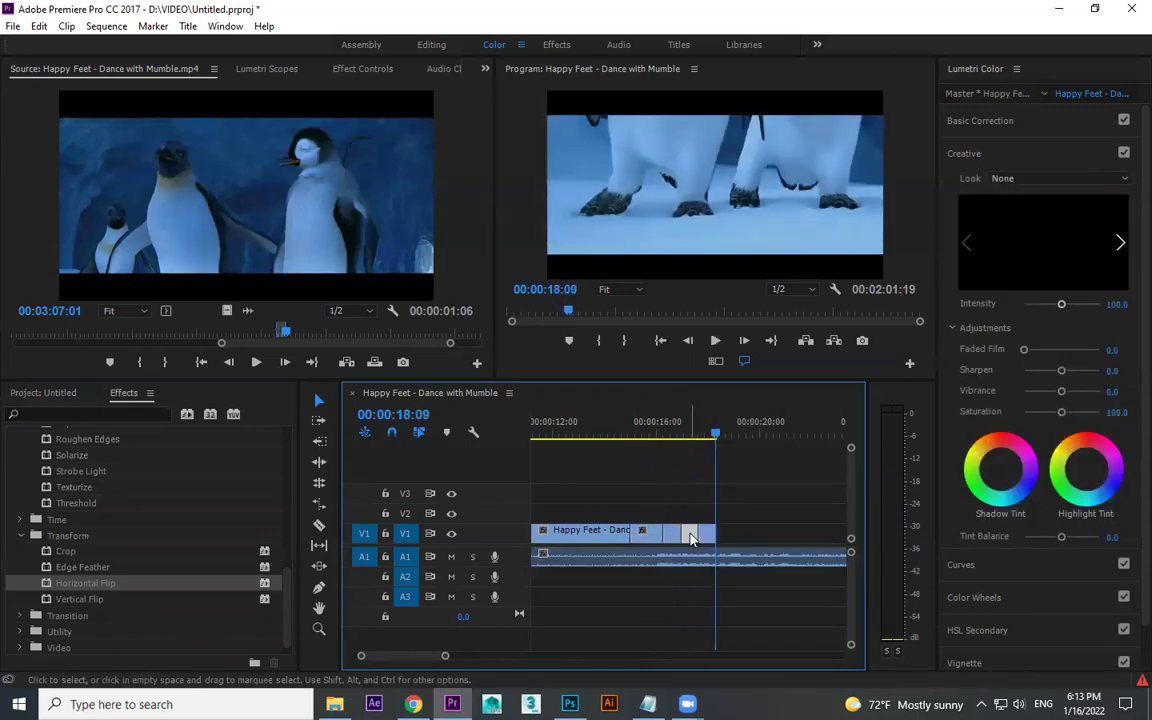
key("space")
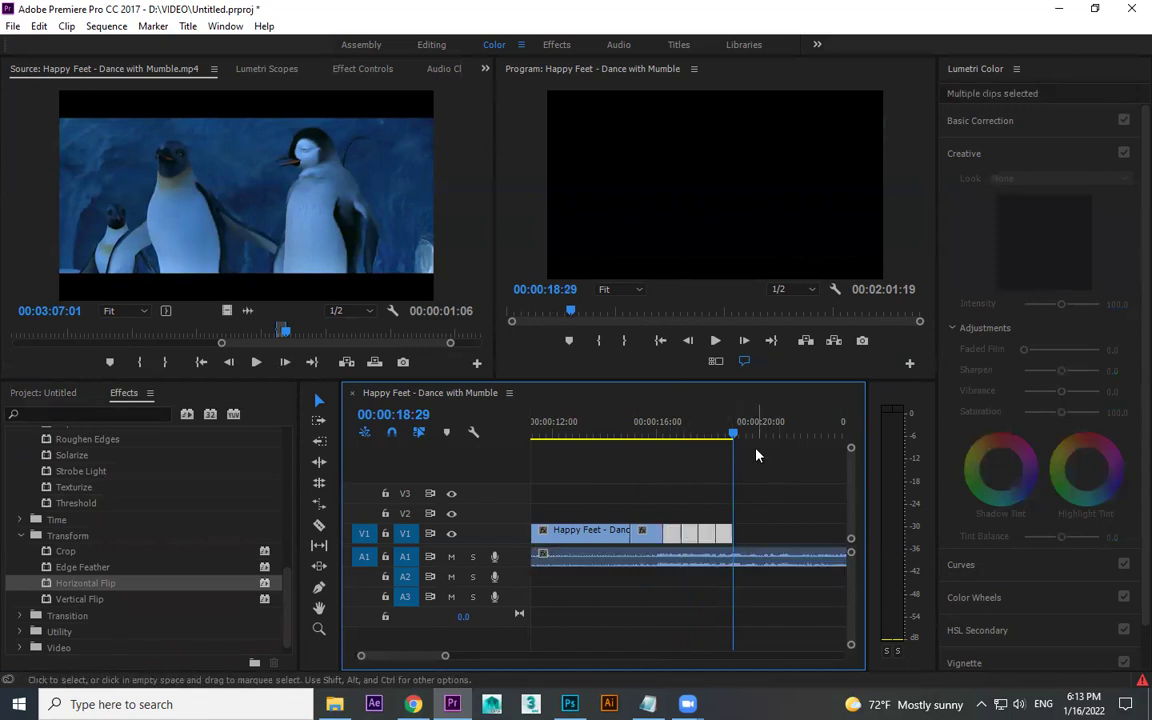
left_click(645, 432)
key("space")
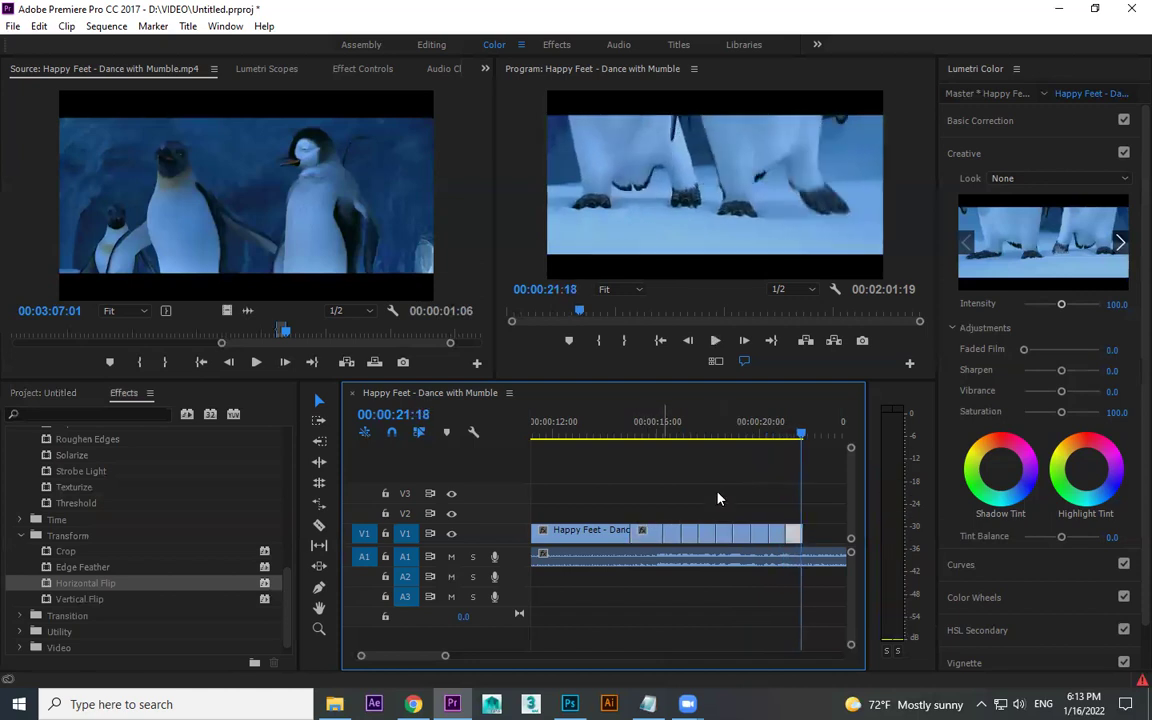
Step: Zoom the timeline in and out to inspect the short clips around 16 seconds
key("minus")
key("equal")
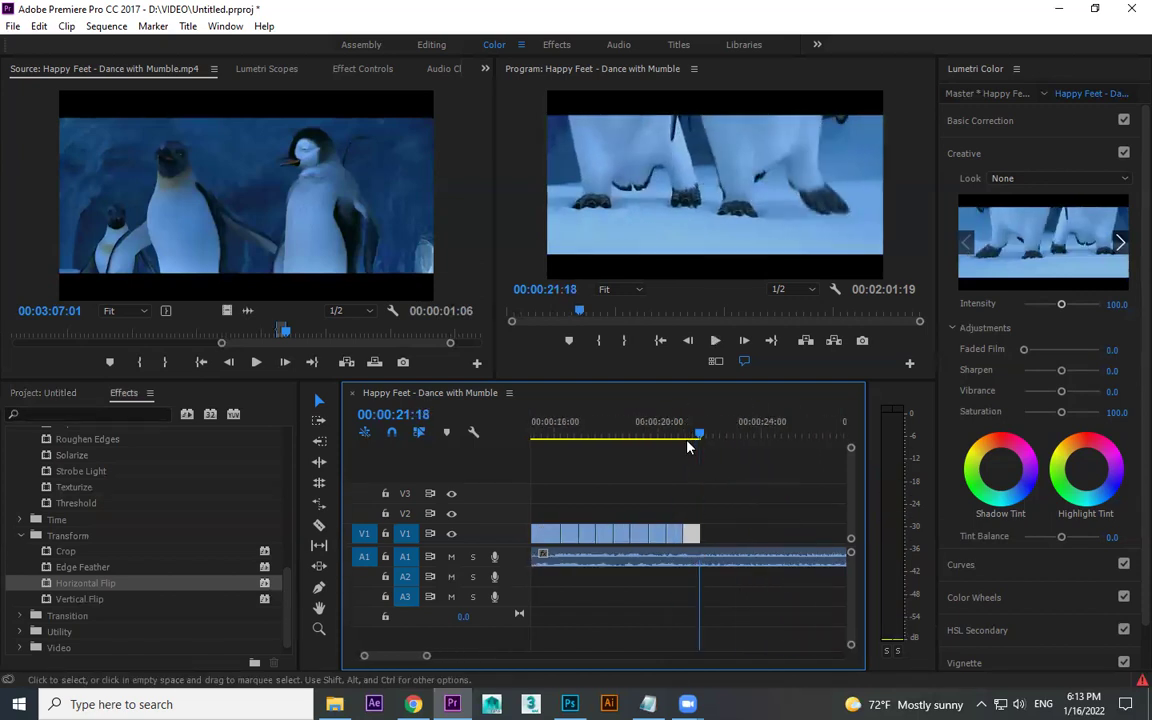
key("minus")
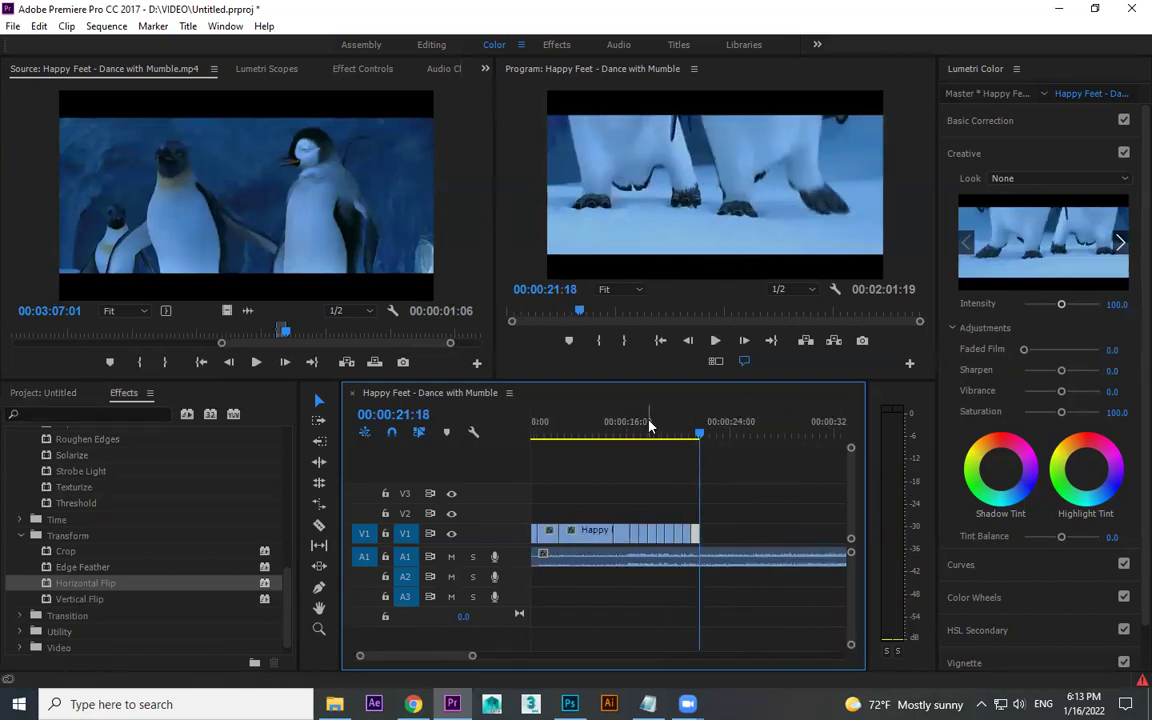
left_click(633, 427)
key("equal")
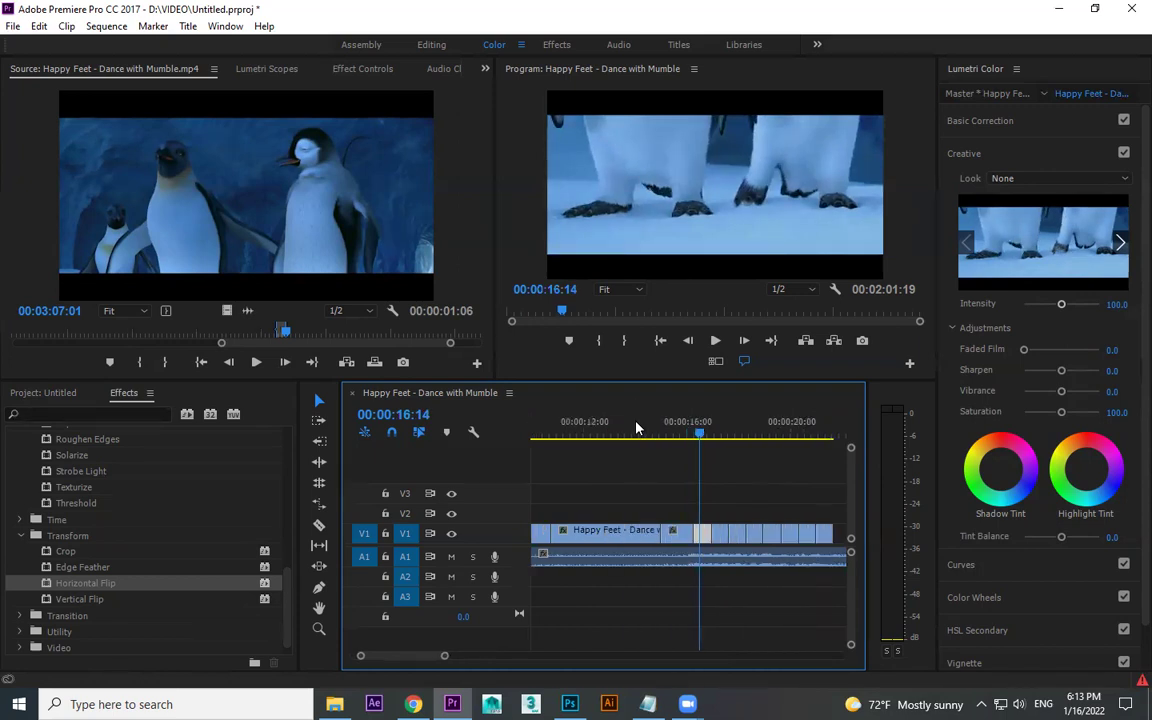
key("minus")
key("minus")
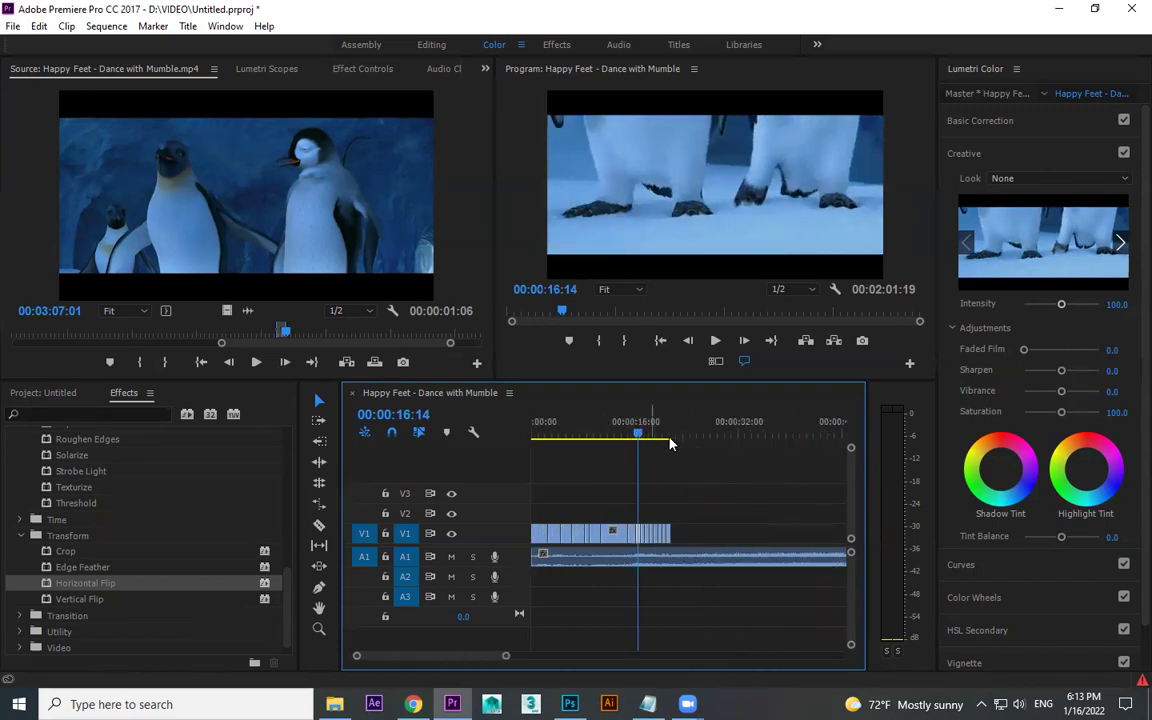
key("equal")
key("equal")
key("equal")
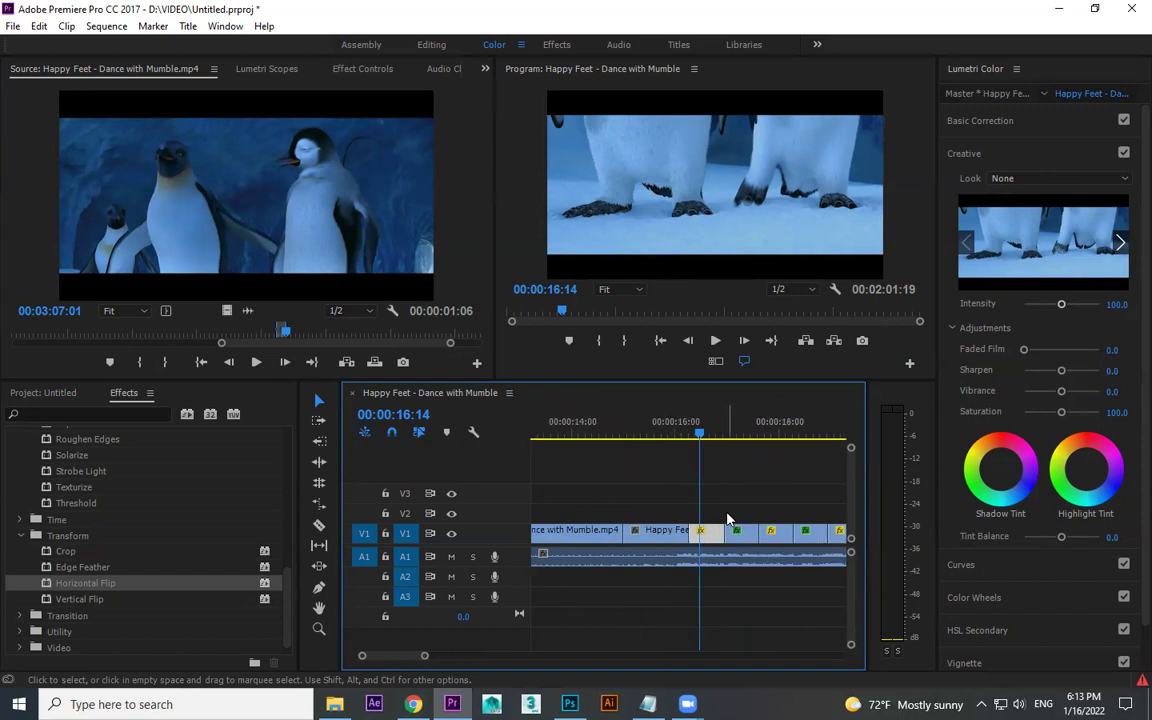
key("minus")
key("minus")
key("minus")
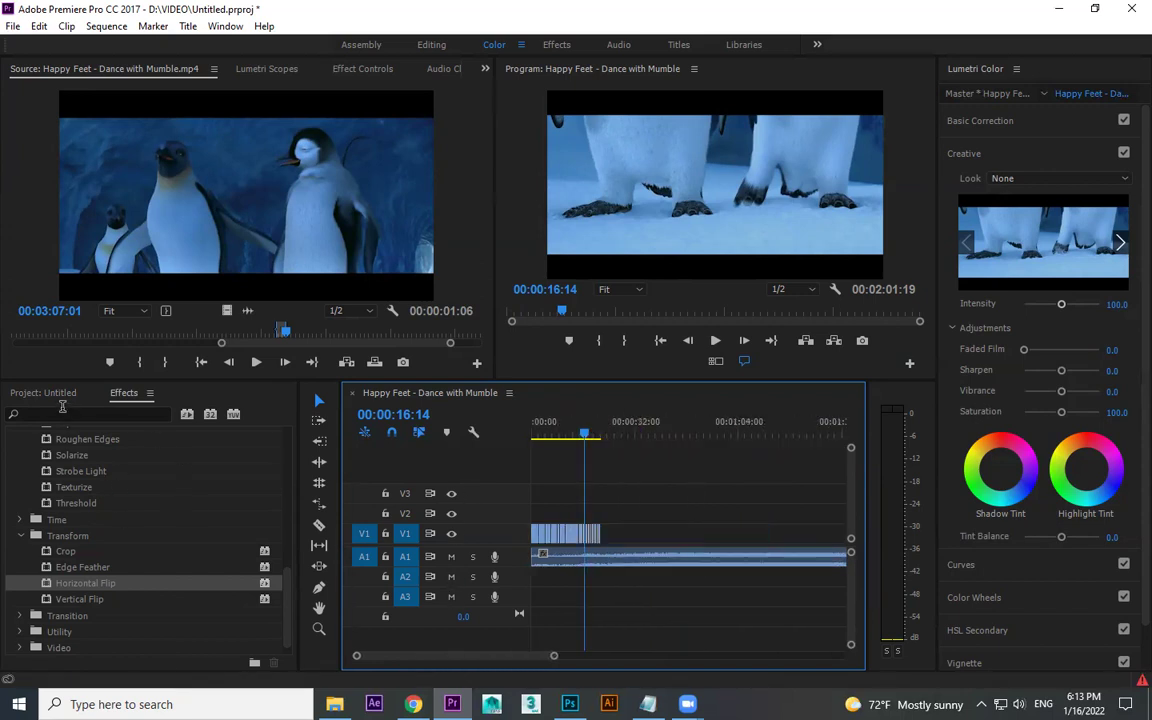
scroll(55, 455, "up", 2)
scroll(60, 470, "up", 1)
scroll(63, 474, "up", 1)
key("equal")
key("equal")
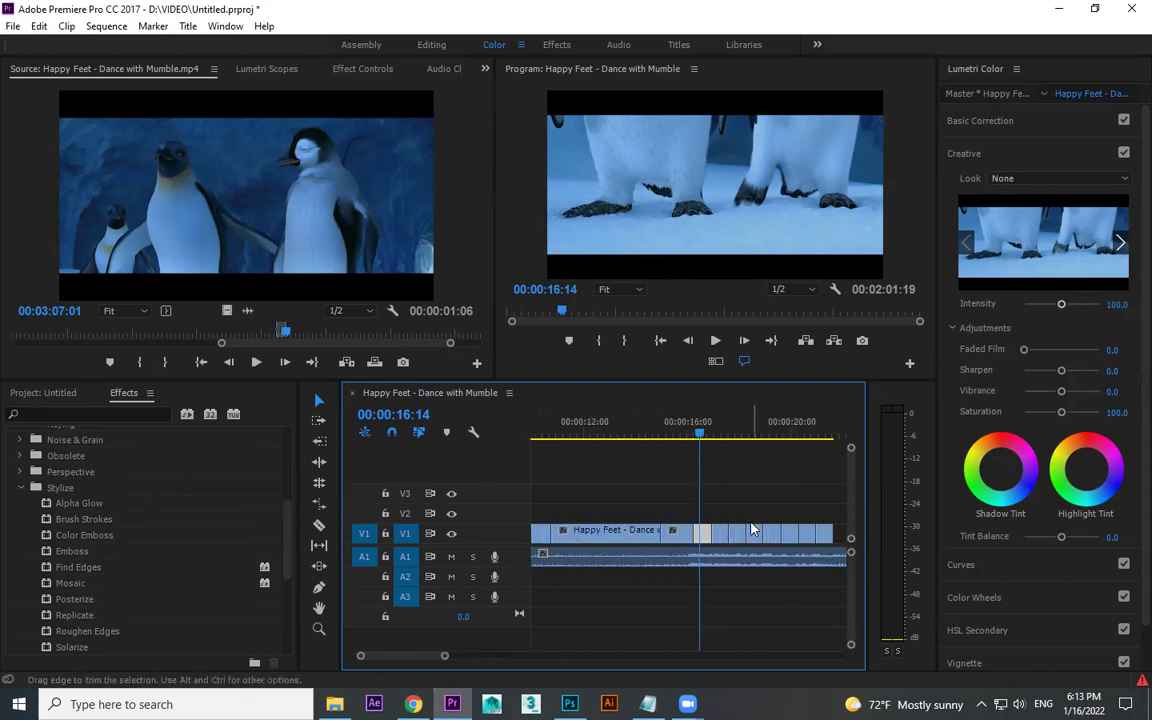
Step: Play the sequence from about 15:11 and stop shortly after
left_click_drag(695, 441, 684, 433)
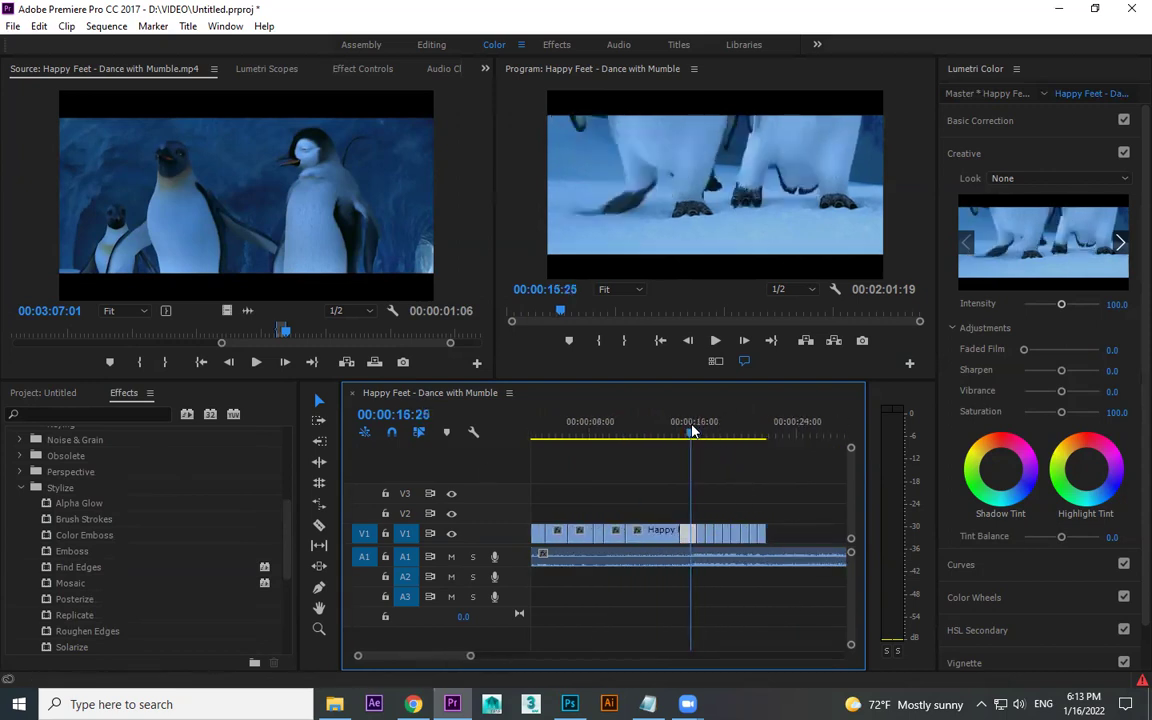
key("equal")
key("equal")
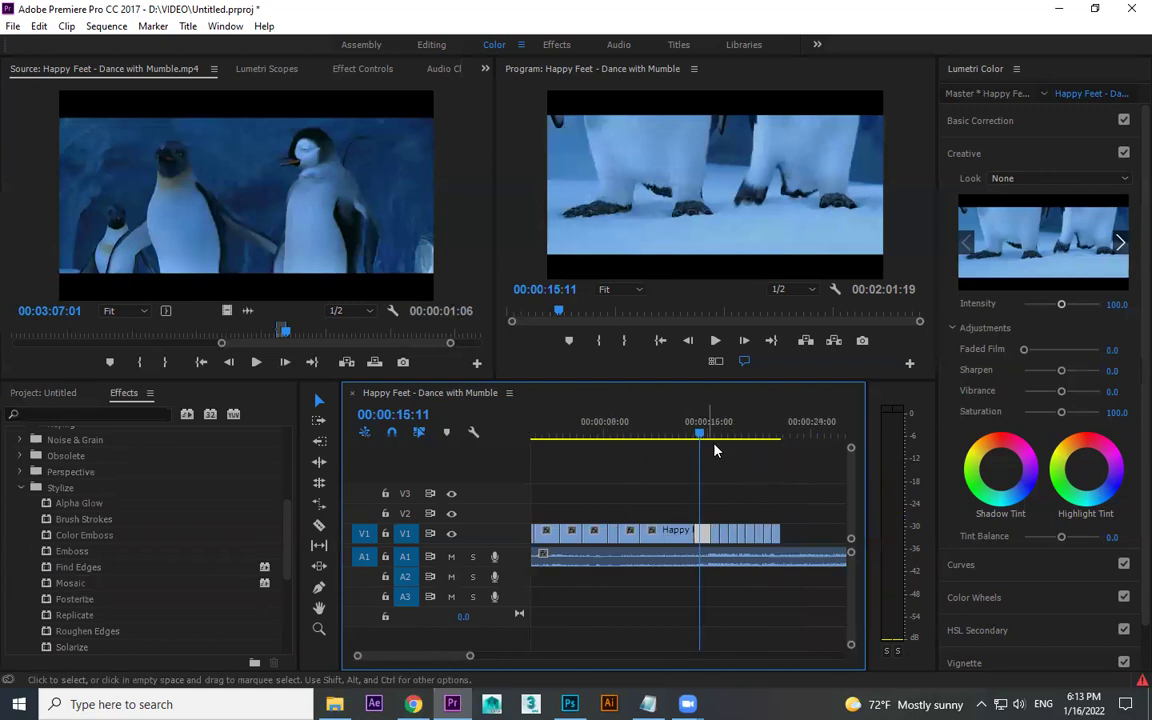
key("space")
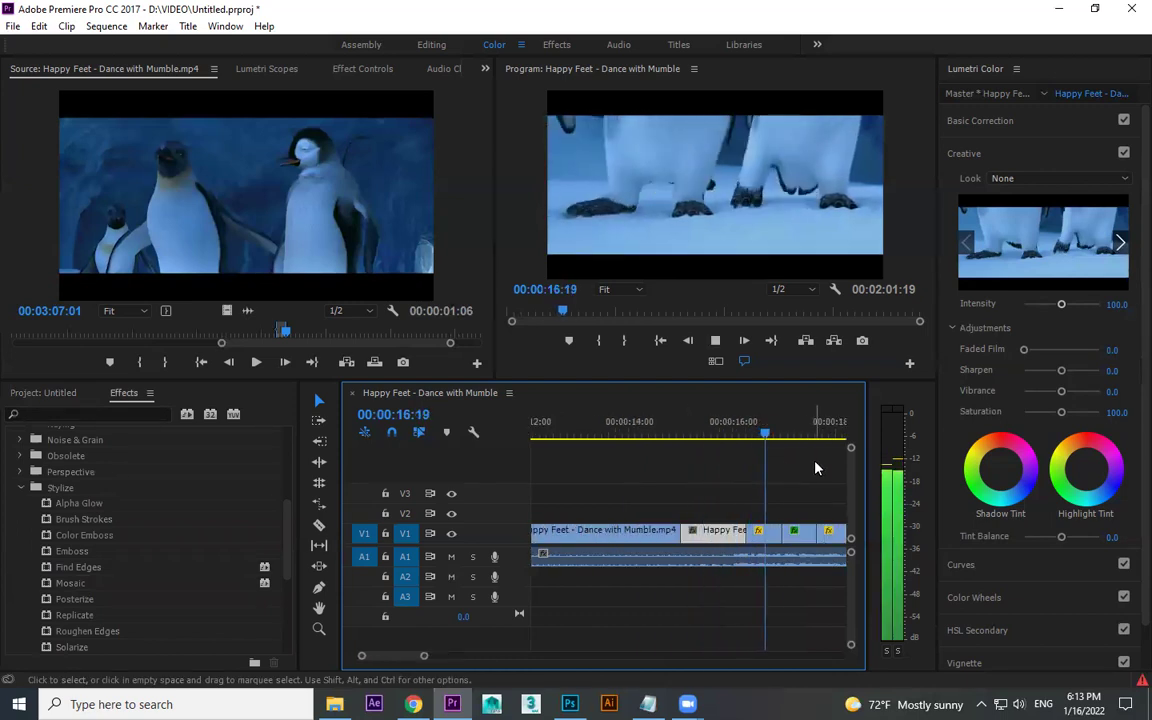
key("minus")
key("minus")
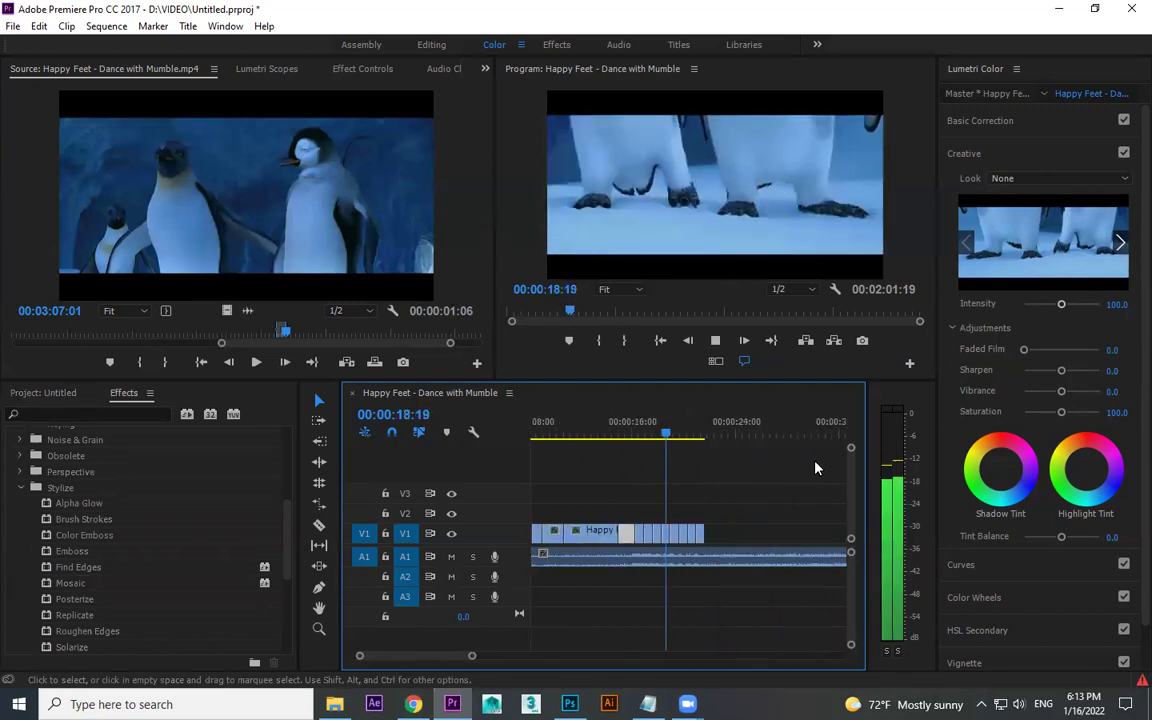
key("space")
key("minus")
key("minus")
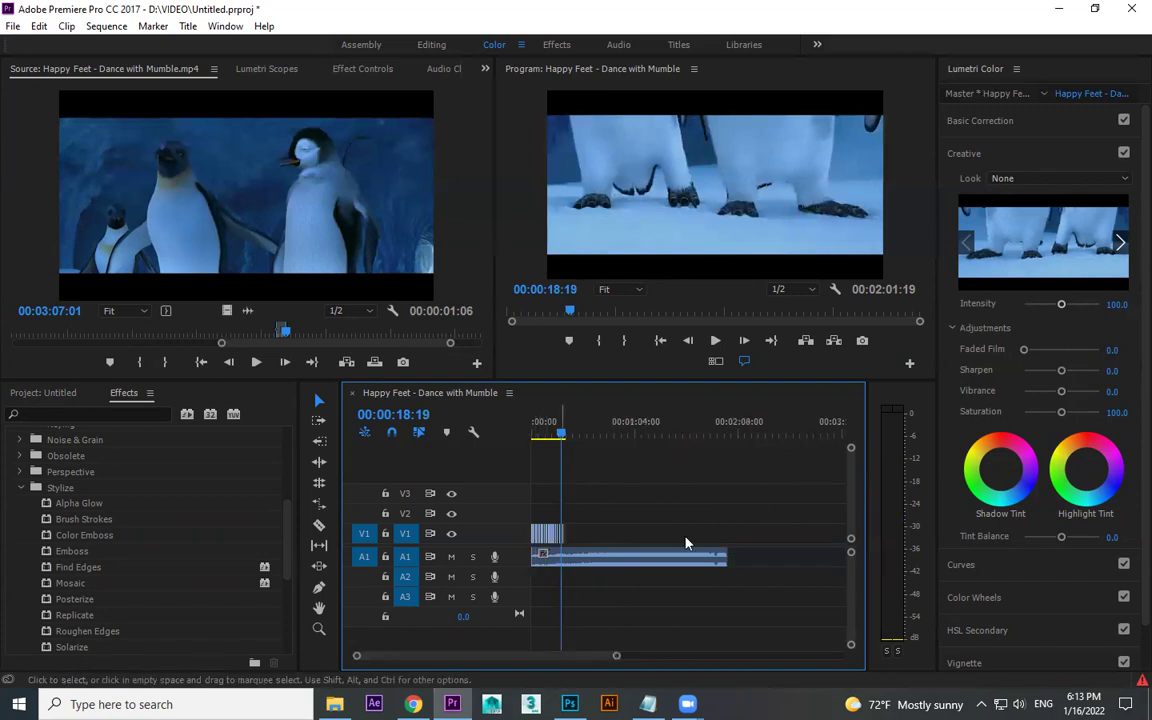
key("equal")
key("equal")
key("equal")
key("equal")
Step: Replay from 00:00:14:24, stop at 00:00:17:26, and zoom in on the clips
left_click(601, 431)
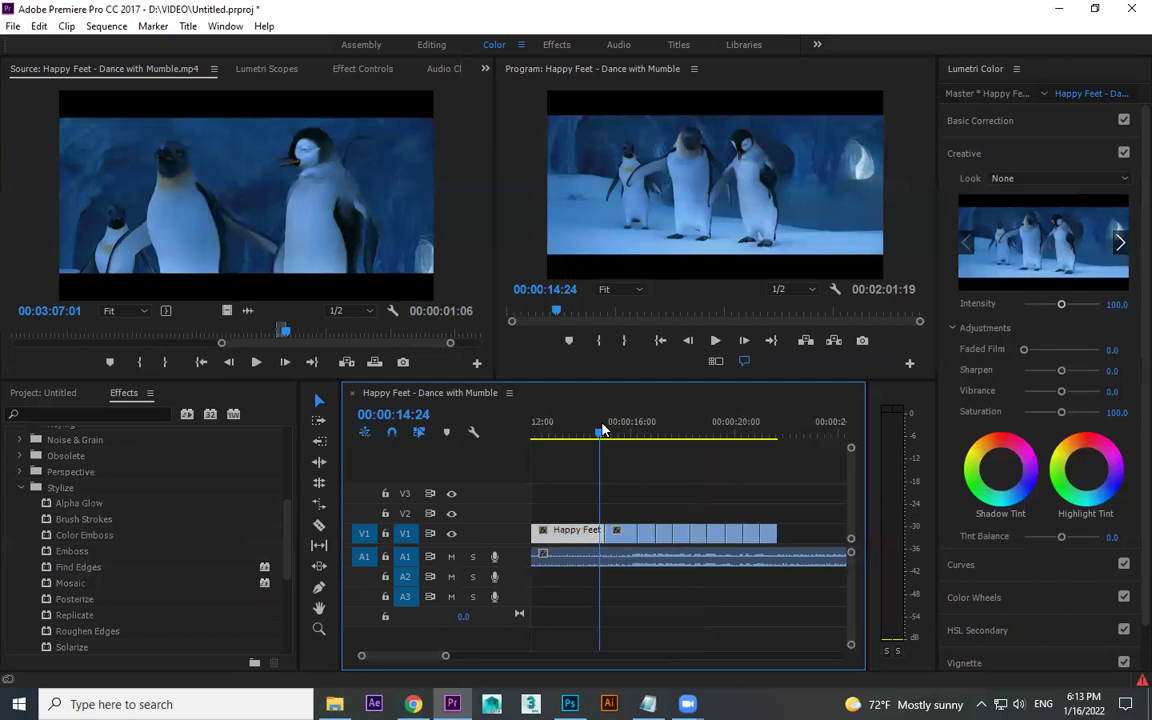
key("space")
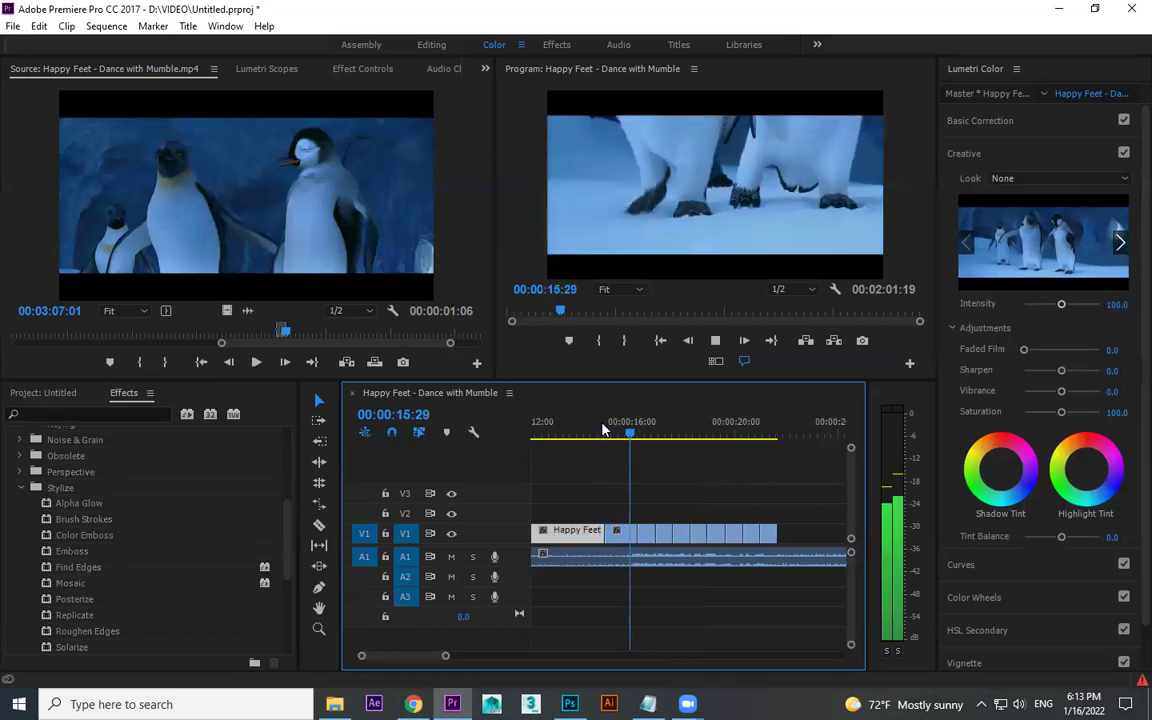
key("space")
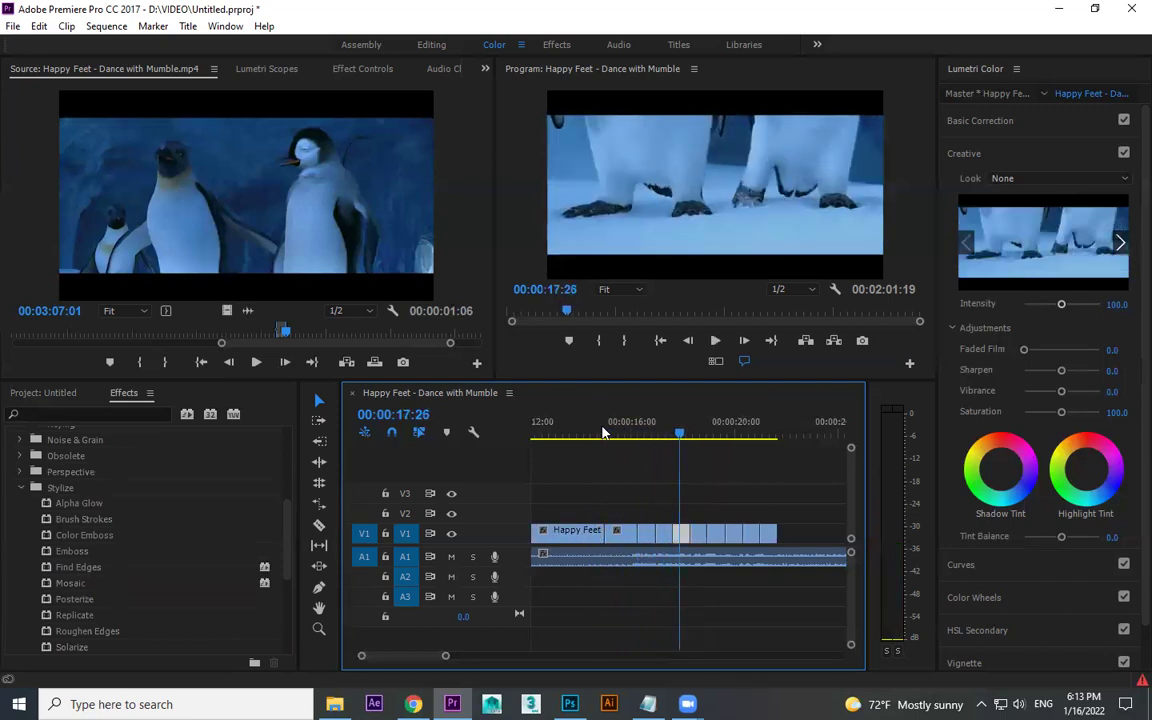
key("equal")
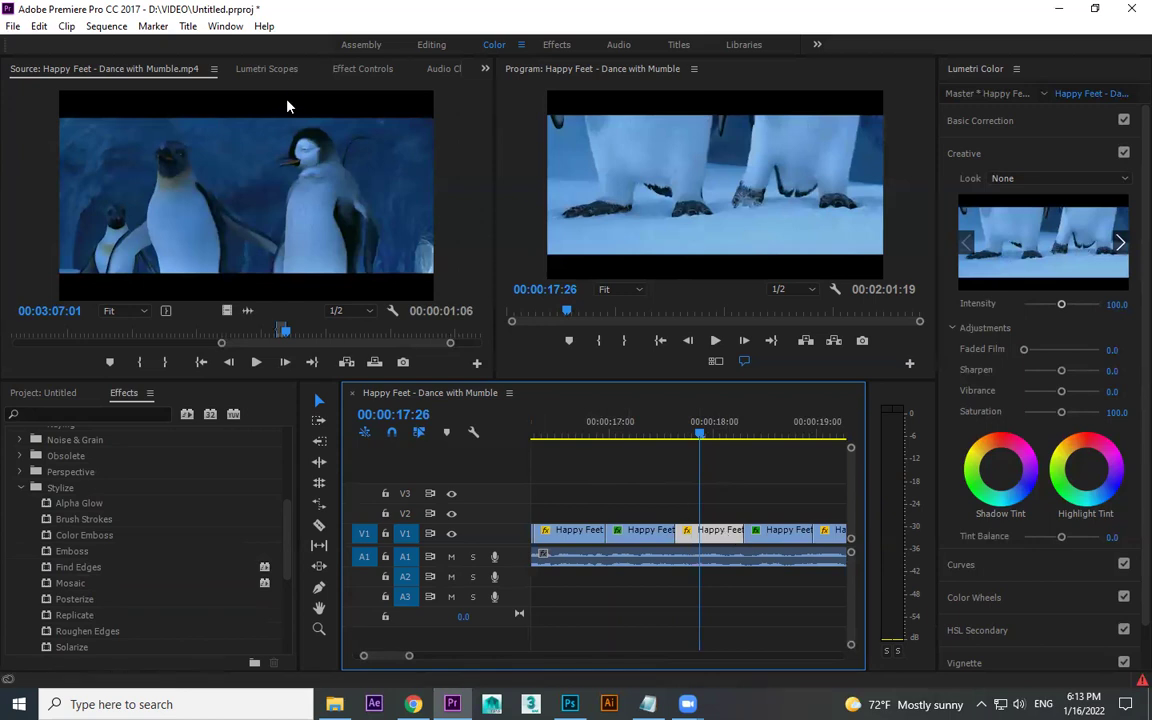
Step: In Effect Controls, scale the third Happy Feet clip to 109, then revert the scale change
left_click(363, 69)
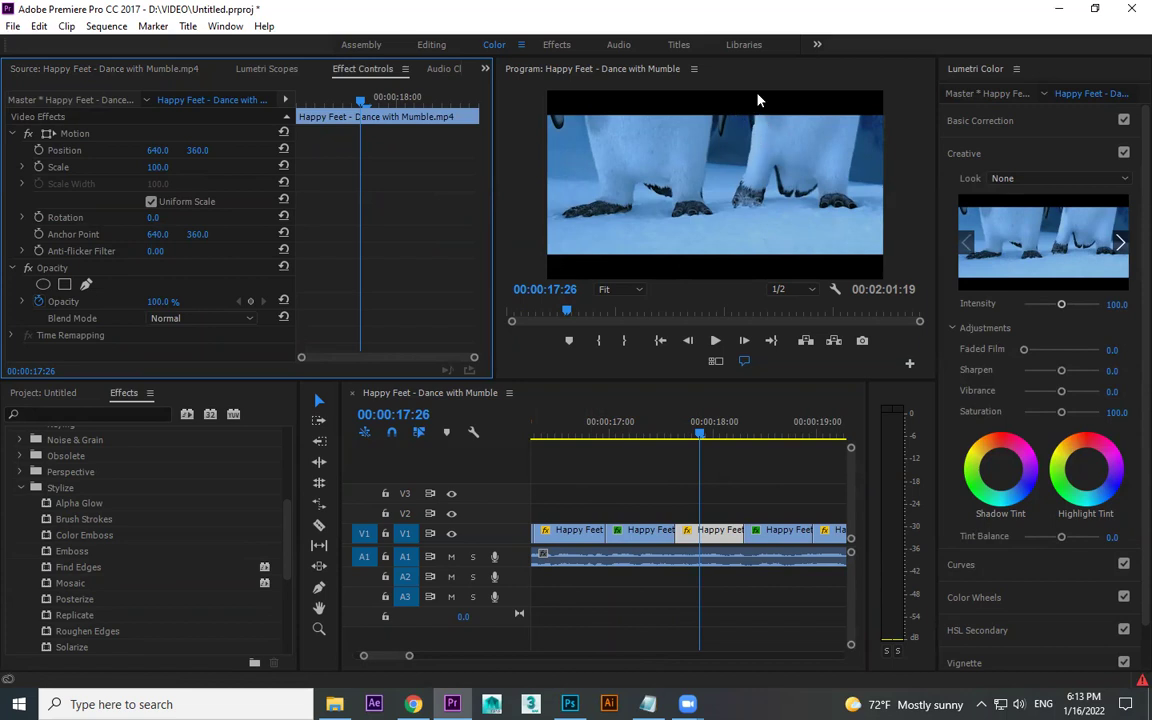
left_click(748, 500)
left_click(716, 541)
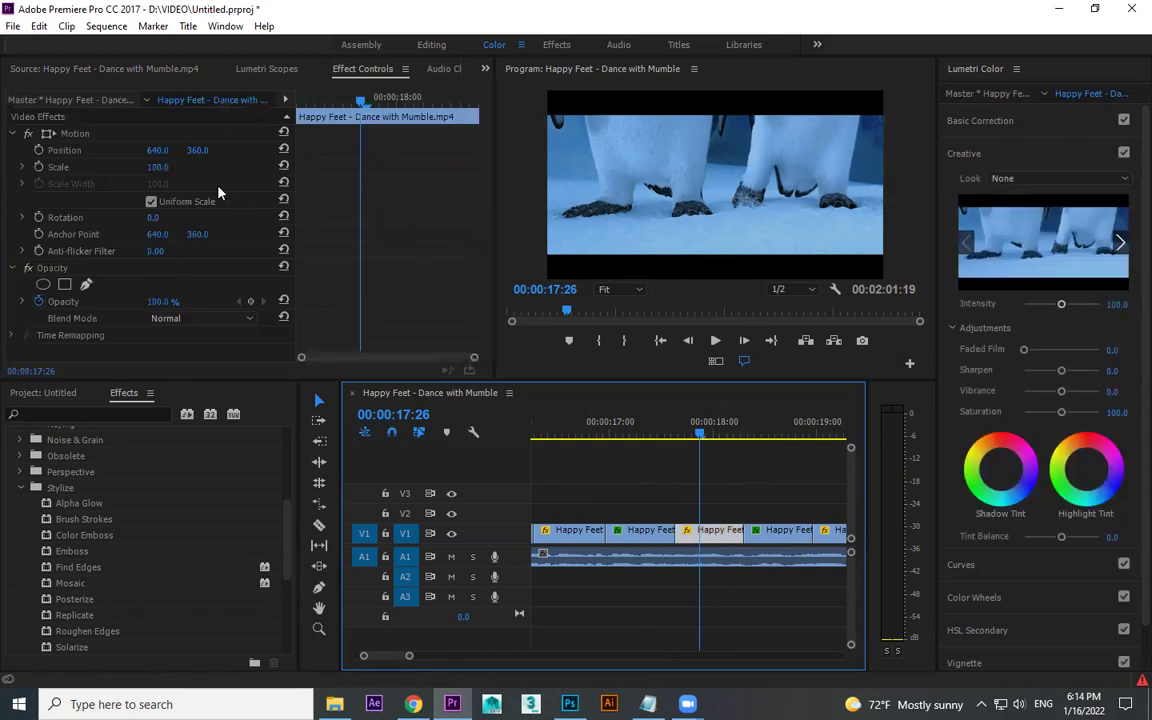
left_click_drag(160, 168, 180, 169)
left_click(699, 435)
key("minus")
key("minus")
key("minus")
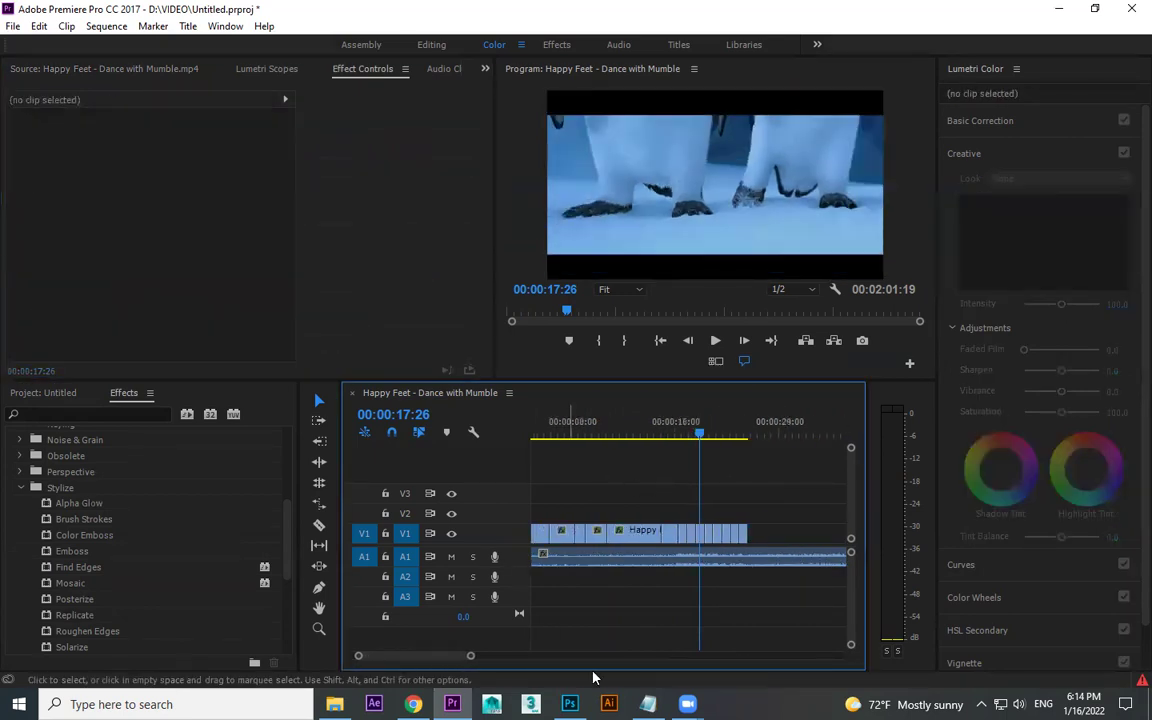
Step: In vscop.psd, delete the Messi copy layers on the left and the right-side Messi smart object
left_click(569, 704)
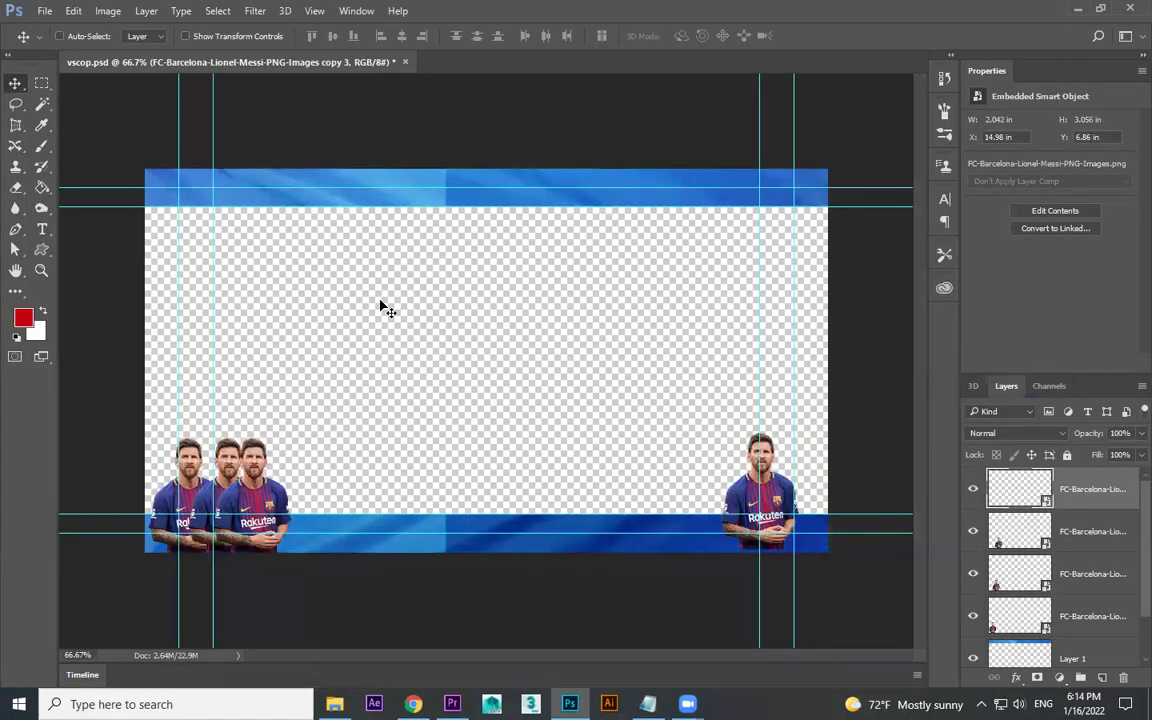
right_click(240, 447)
left_click(245, 455)
key("Delete")
right_click(231, 498)
left_click(300, 500)
key("Delete")
right_click(190, 497)
left_click(250, 502)
key("Delete")
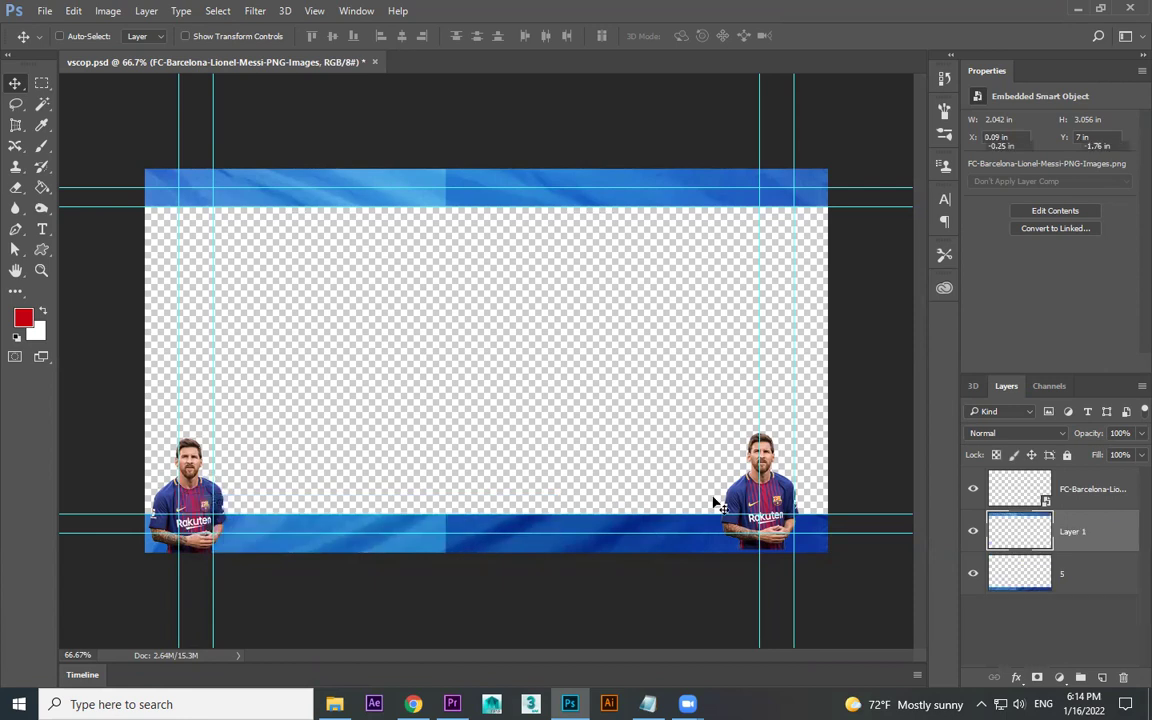
right_click(752, 508)
left_click(790, 512)
key("Delete")
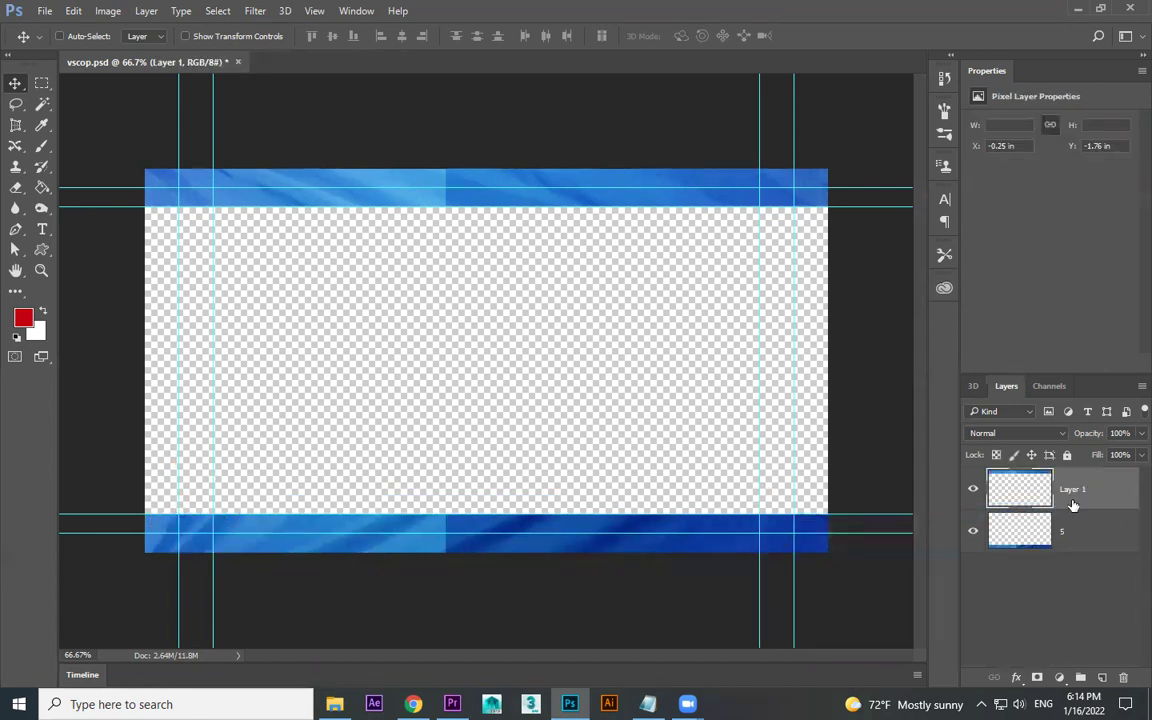
Step: Undo two deletions, then delete the FC-Barcelona Messi layer instead
key("ctrl+z")
key("ctrl+z")
key("ctrl+z")
key("ctrl+z")
key("ctrl+z")
key("ctrl+z")
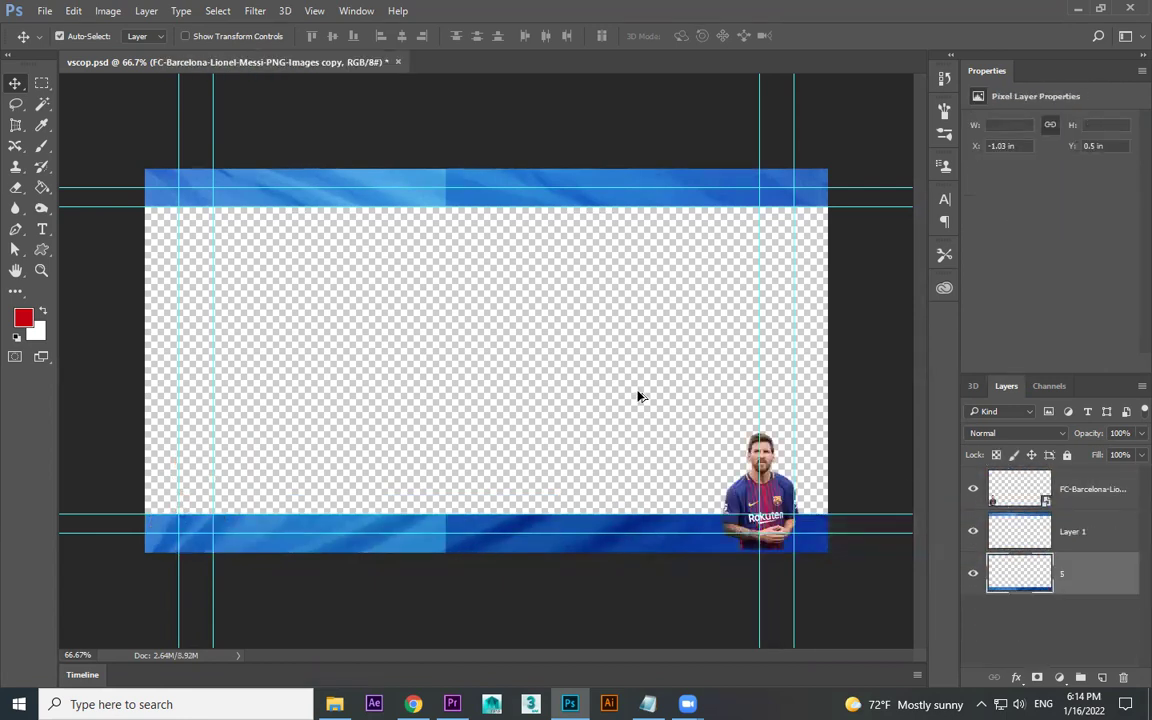
key("ctrl+z")
key("ctrl+z")
right_click(203, 494)
left_click(226, 503)
key("Delete")
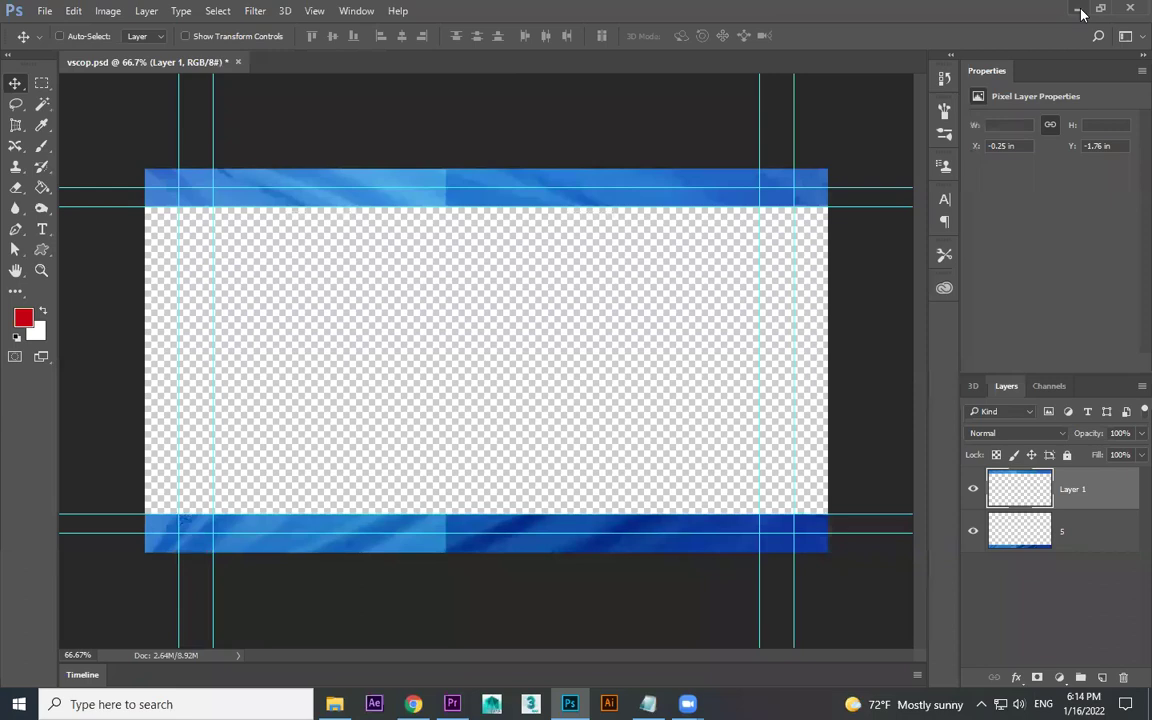
left_click(45, 11)
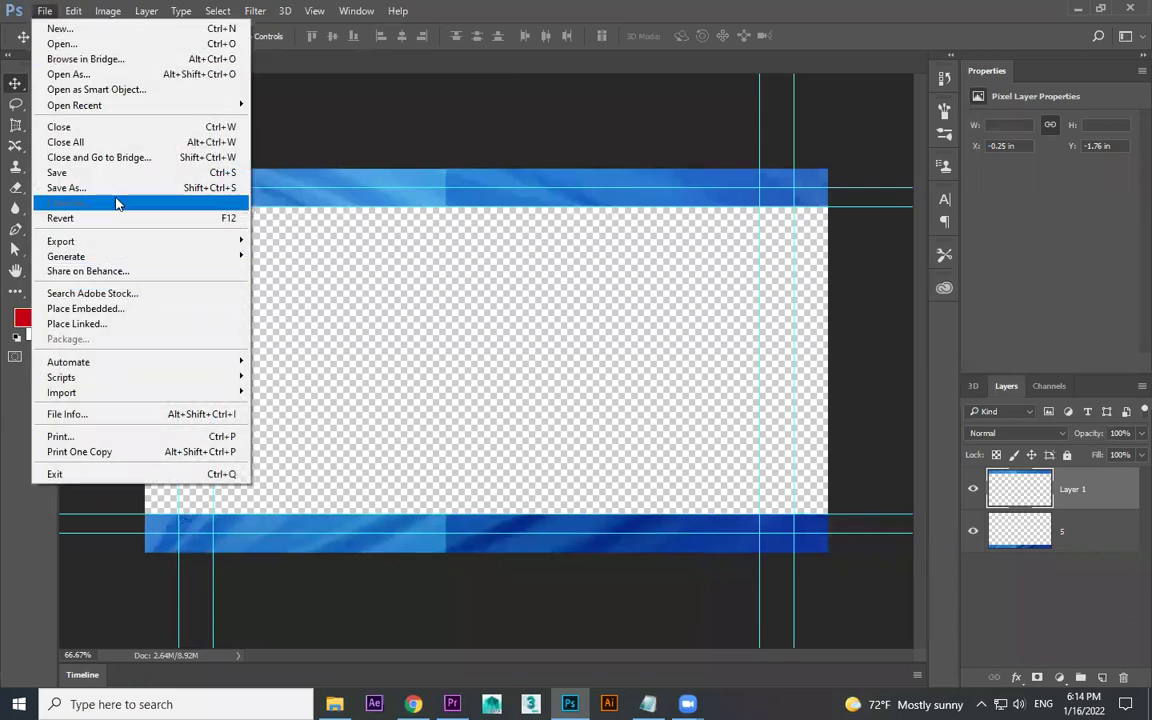
Step: Save the banner as a JPEG with the default quality options
left_click(110, 188)
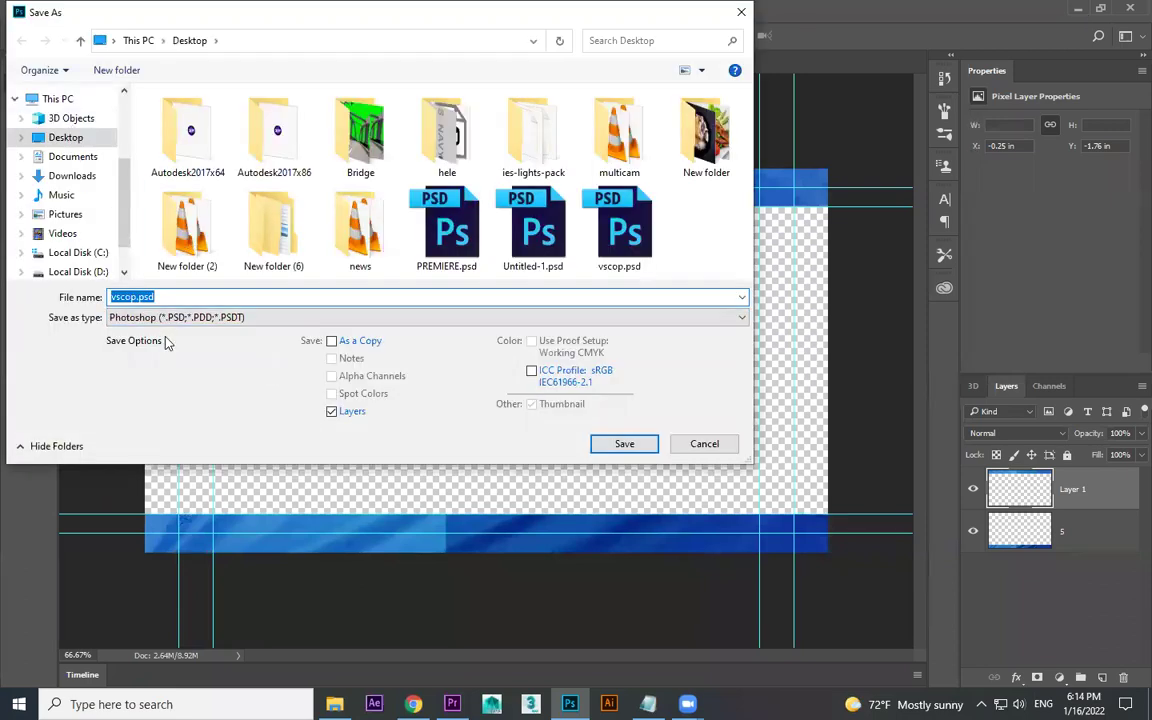
left_click(168, 317)
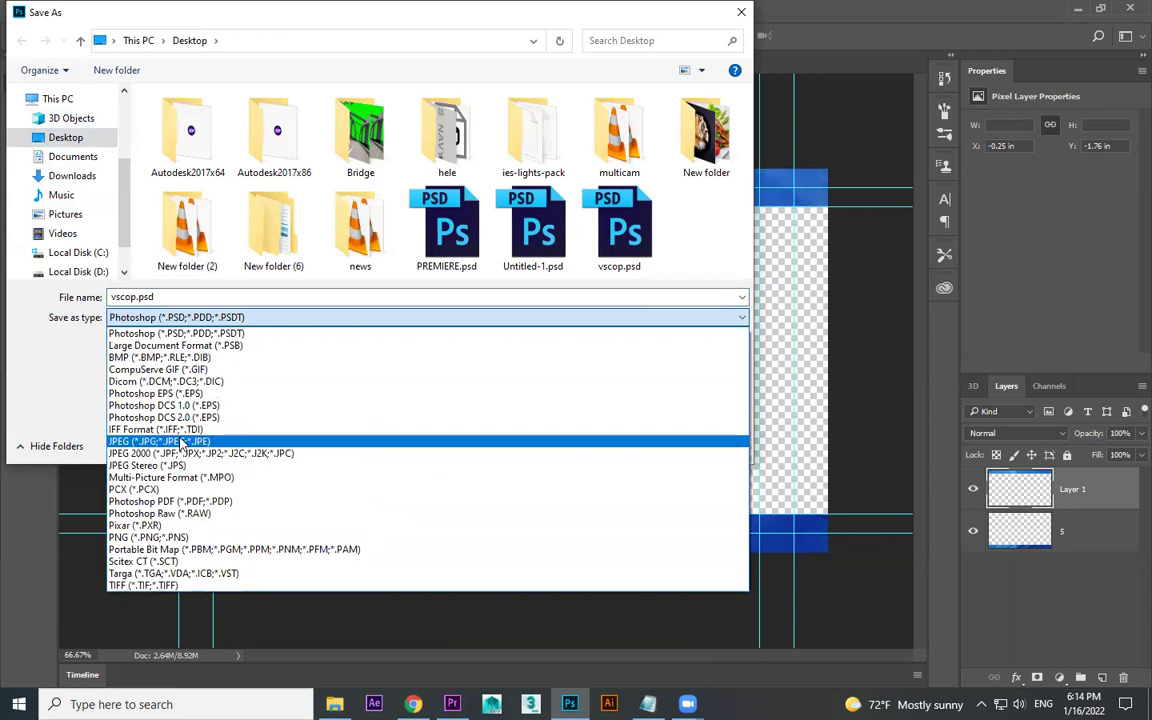
left_click(181, 443)
left_click(624, 444)
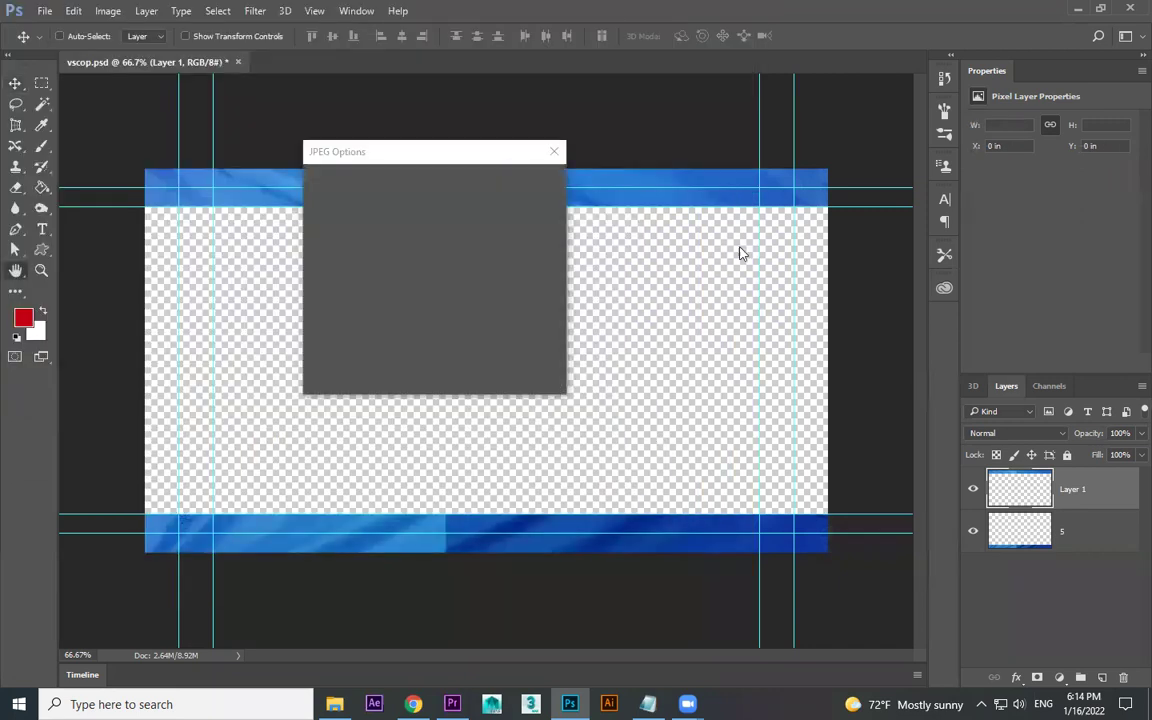
left_click(529, 183)
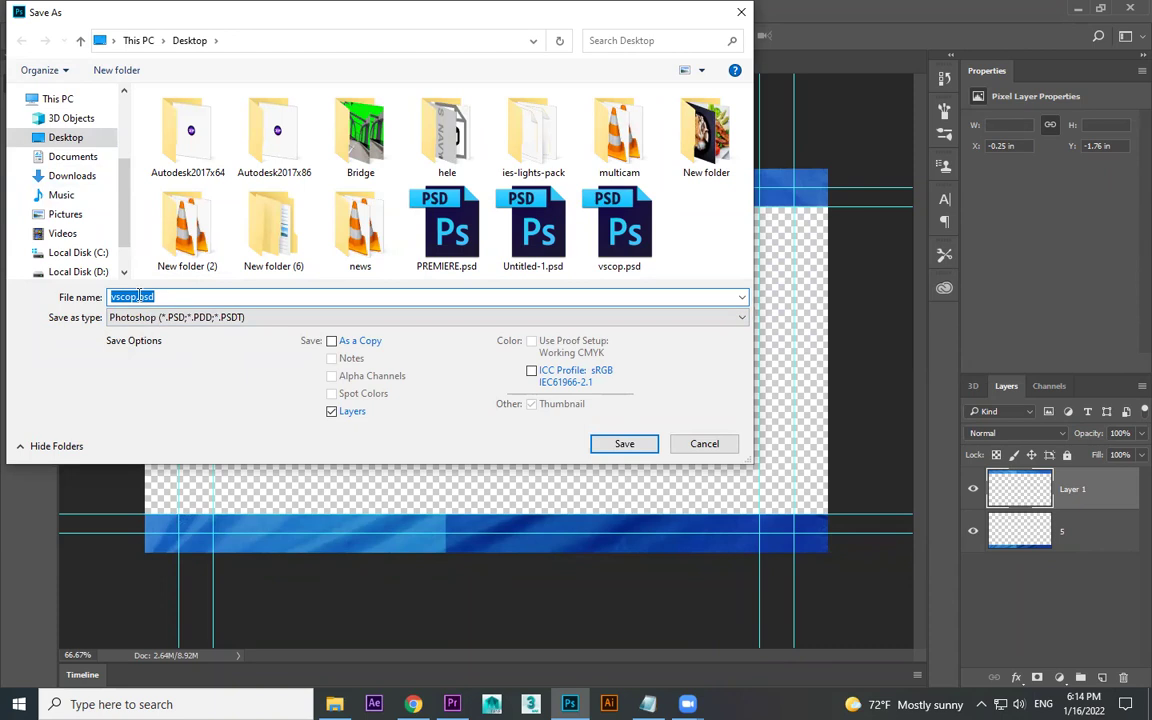
Step: Save the layered banner as vscop2.psd and minimize Photoshop
left_click(594, 444)
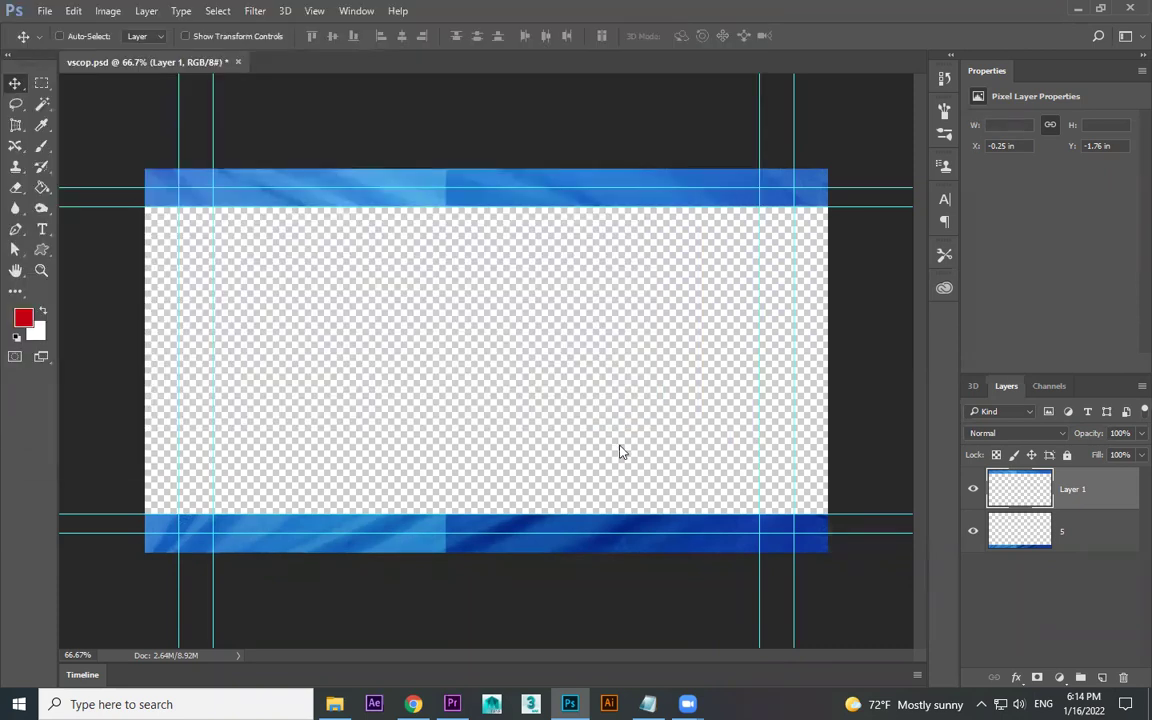
left_click(759, 213)
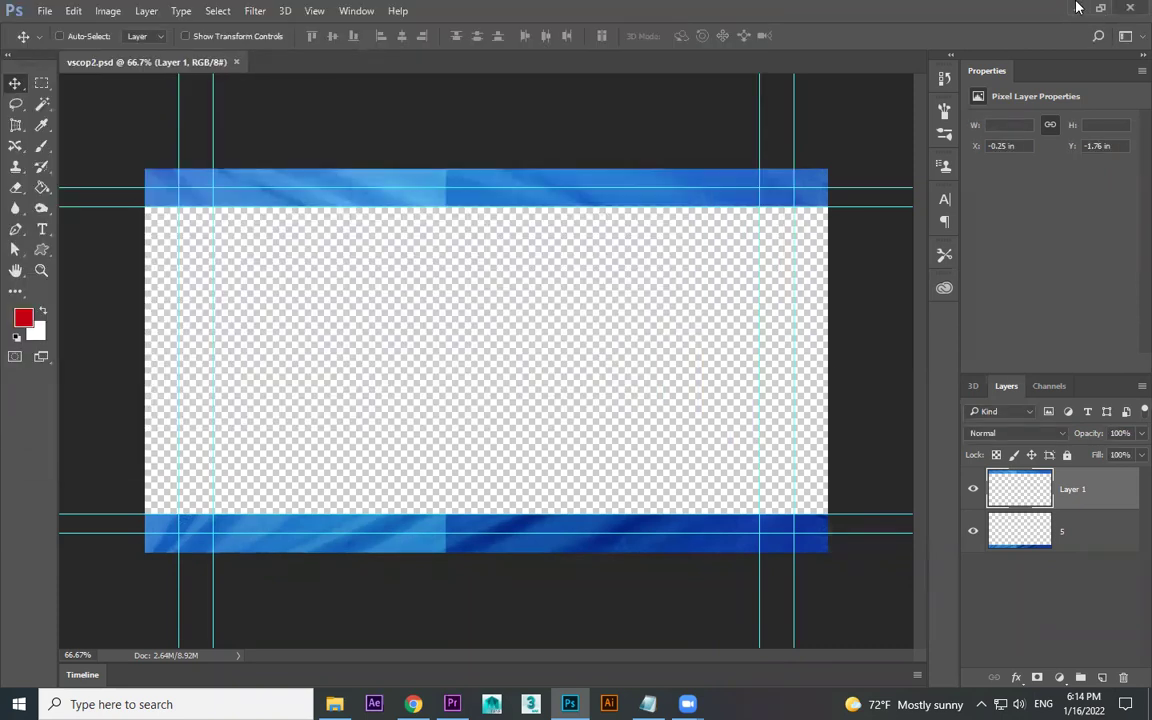
left_click(1077, 8)
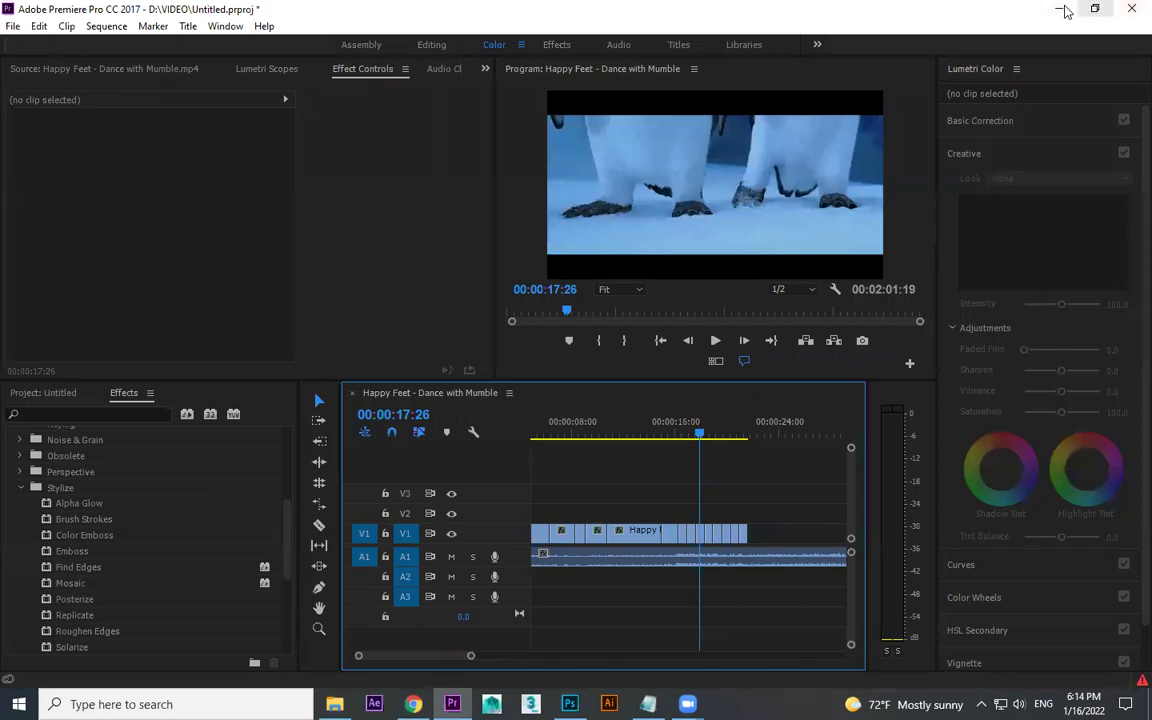
Step: Drag vscop2.psd from the desktop onto track V2 and align it to 00:00:00:00
left_click(1065, 8)
left_click_drag(593, 688, 543, 619)
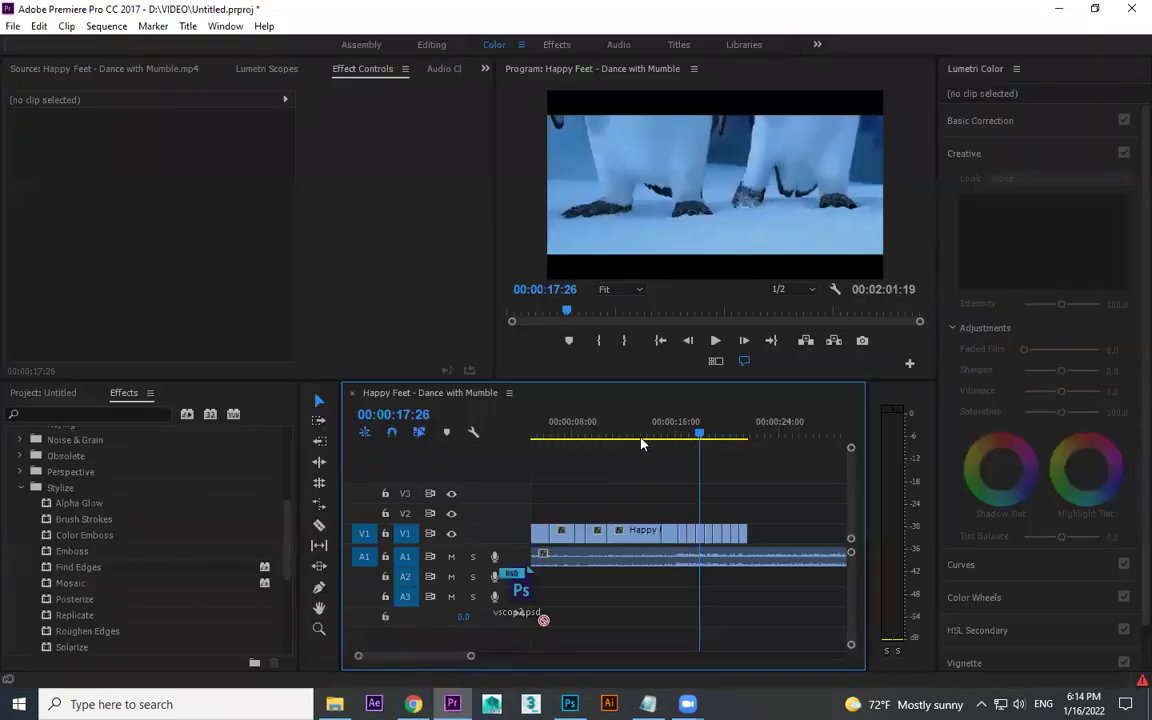
mouse_move(543, 619)
left_mouse_down()
mouse_move(605, 510)
mouse_move(818, 512)
left_mouse_up()
left_click_drag(600, 508, 558, 510)
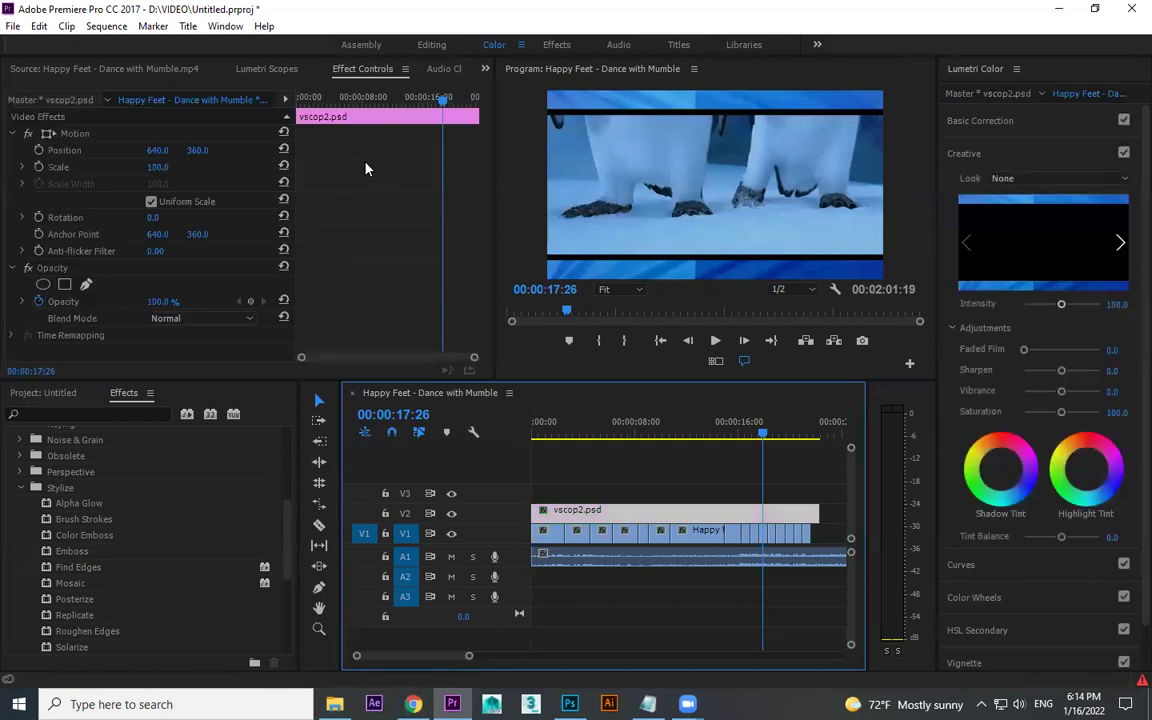
Step: Try scaling the overlay to 93, then undo back to 100
left_click(157, 168)
left_click_drag(157, 168, 150, 168)
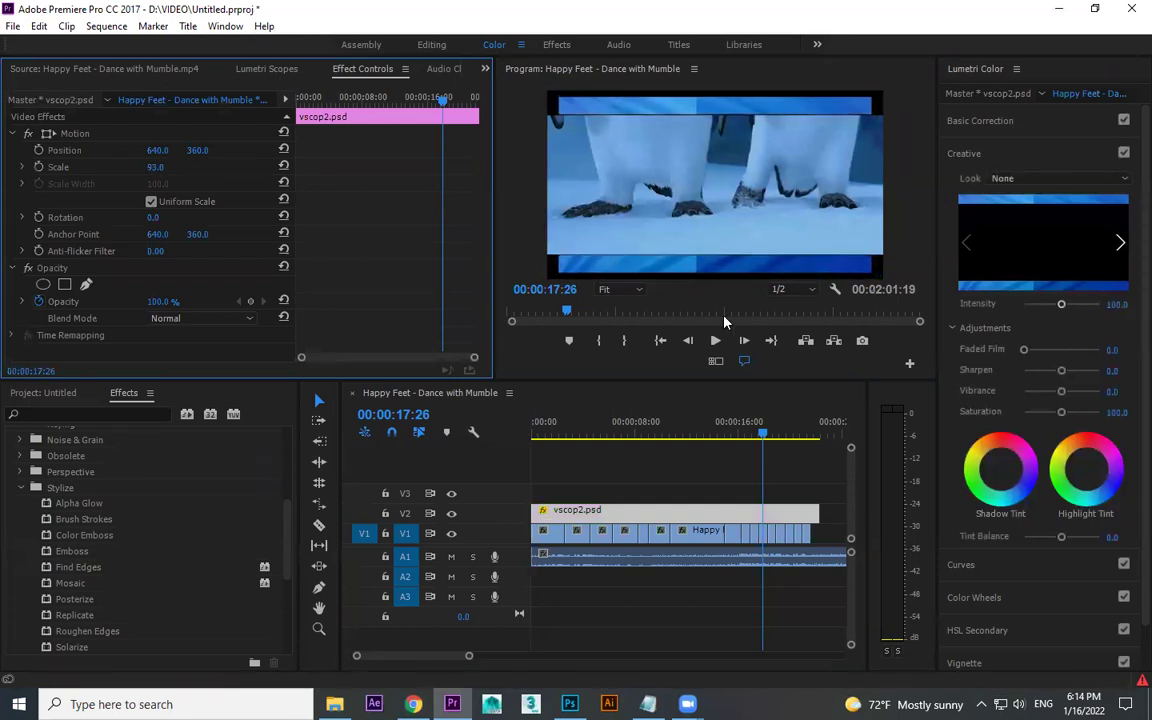
key("ctrl+z")
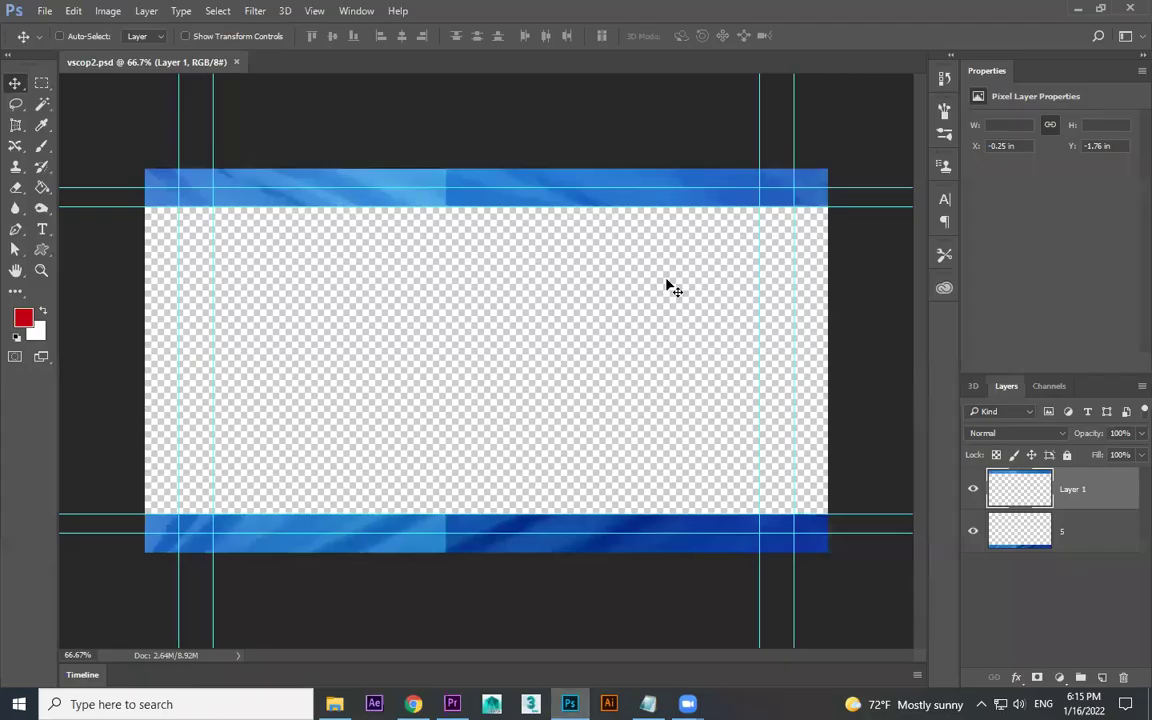
Step: Stretch Layer 1's top blue band taller with Free Transform and nudge it into place
right_click(612, 183)
left_click(625, 185)
key("ctrl+t")
left_click_drag(481, 431, 494, 470)
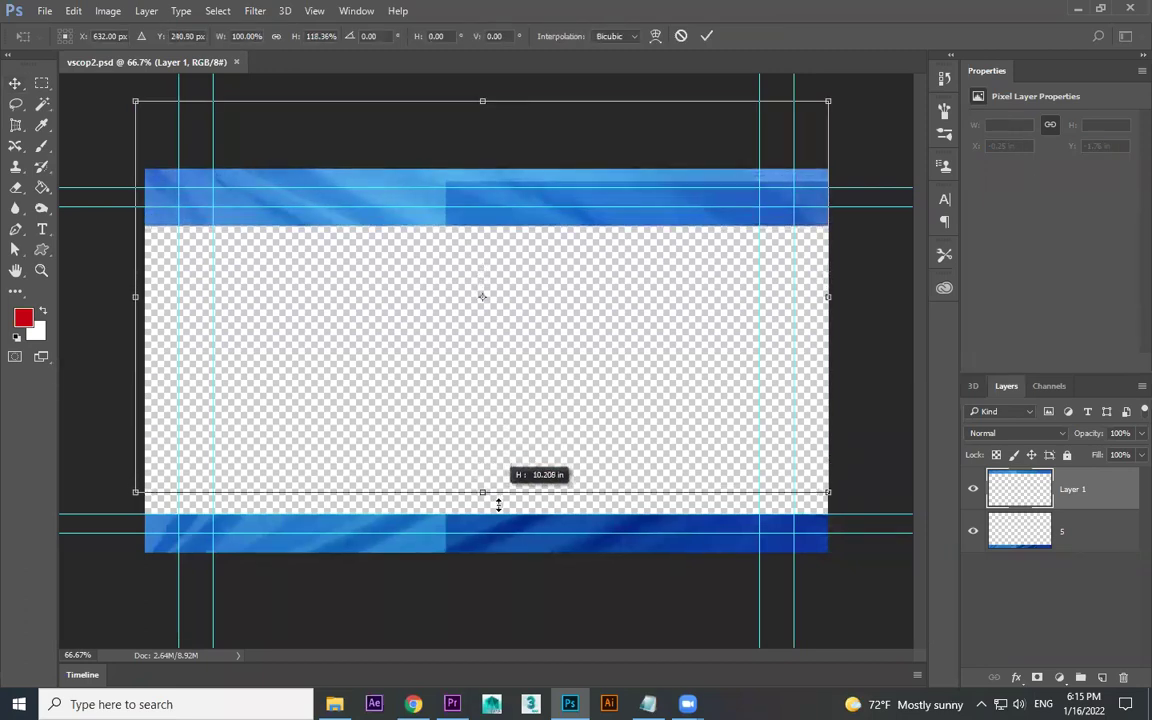
left_click_drag(494, 470, 500, 512)
key("Return")
key("Up")
key("Up")
key("Up")
key("Up")
key("Up")
key("Up")
key("Down")
key("Down")
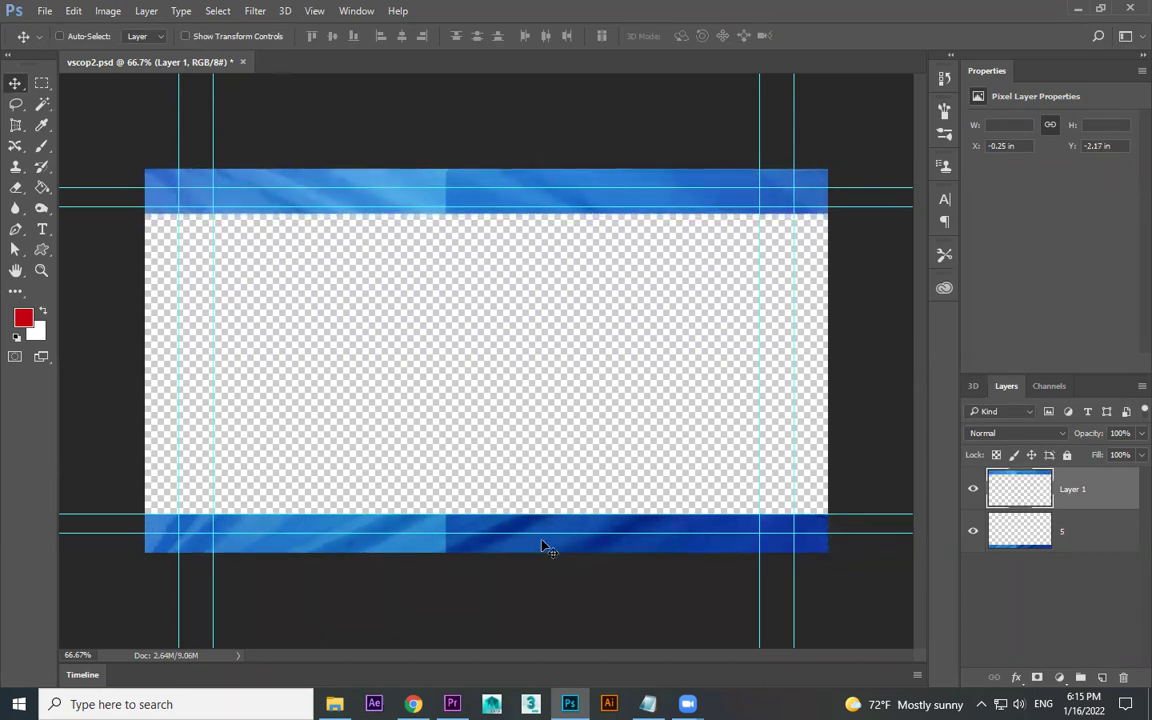
key("ctrl+t")
left_click_drag(483, 488, 486, 525)
key("Return")
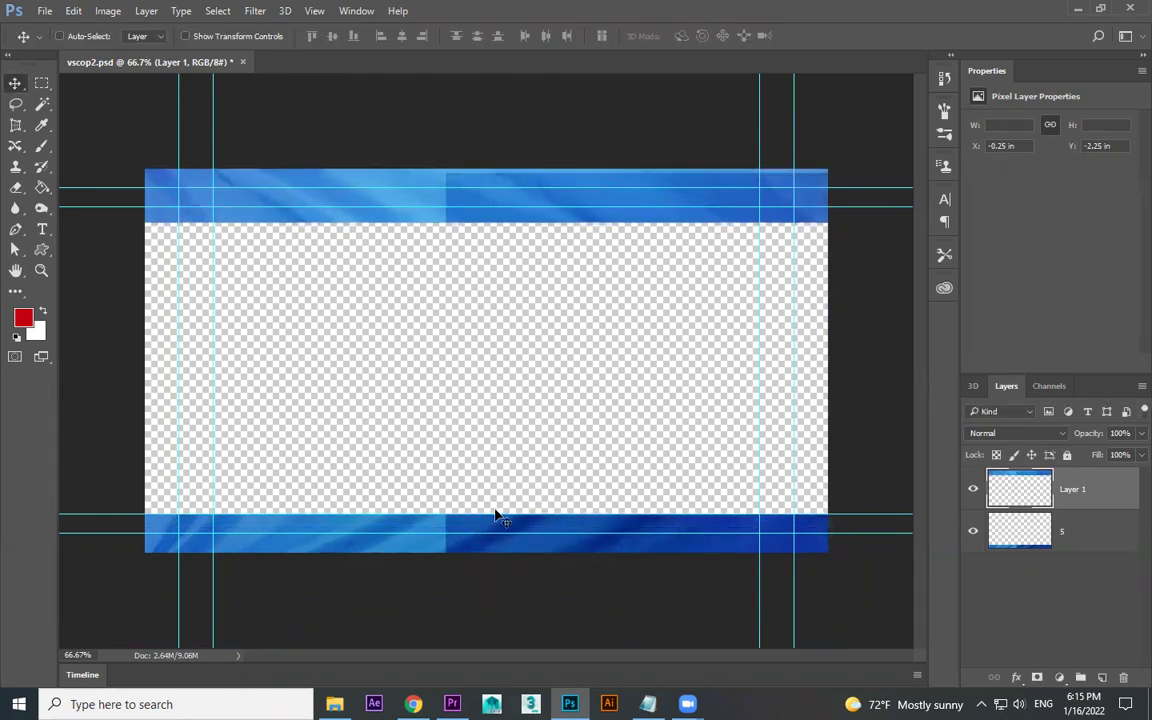
key("Up")
key("Up")
key("Up")
Step: Make layer 5's bottom blue band taller and move it down about 30 px
right_click(512, 548)
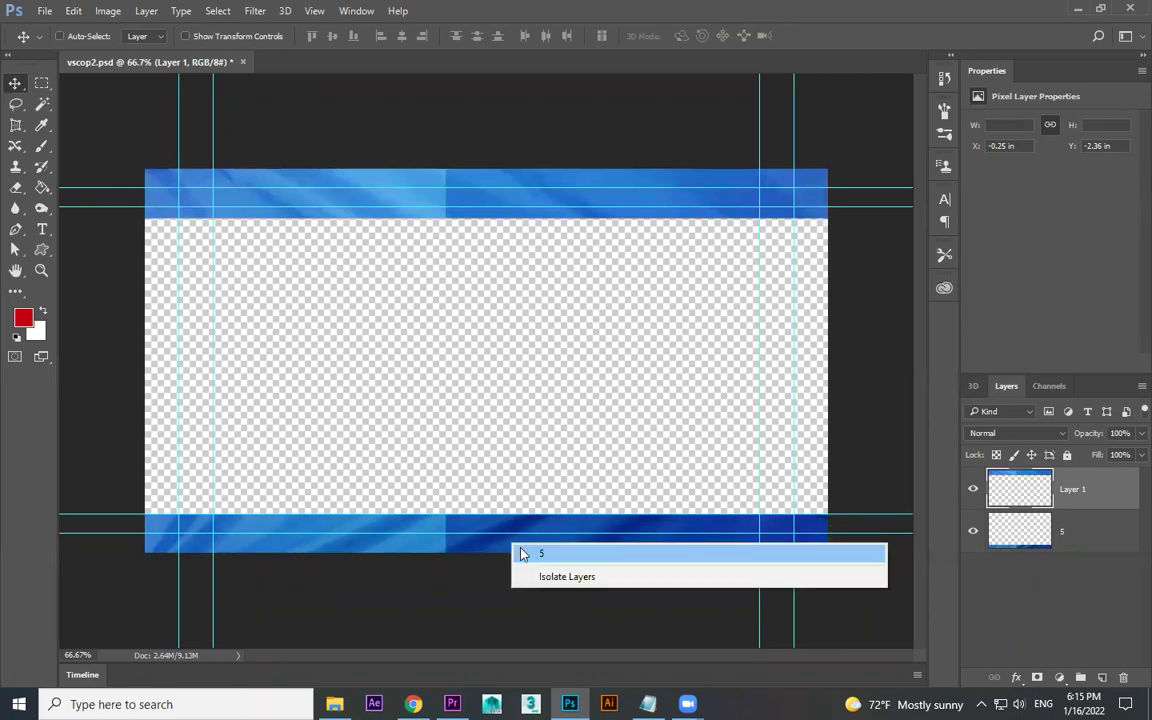
left_click(524, 551)
key("ctrl+t")
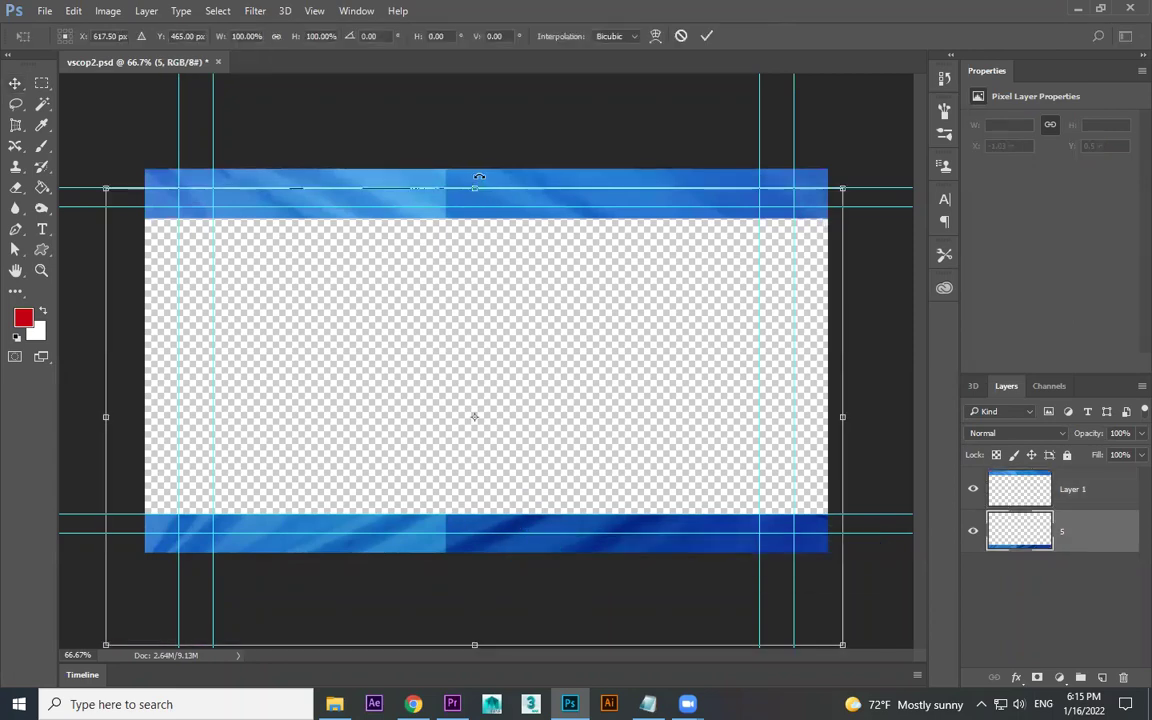
left_click_drag(477, 173, 490, 42)
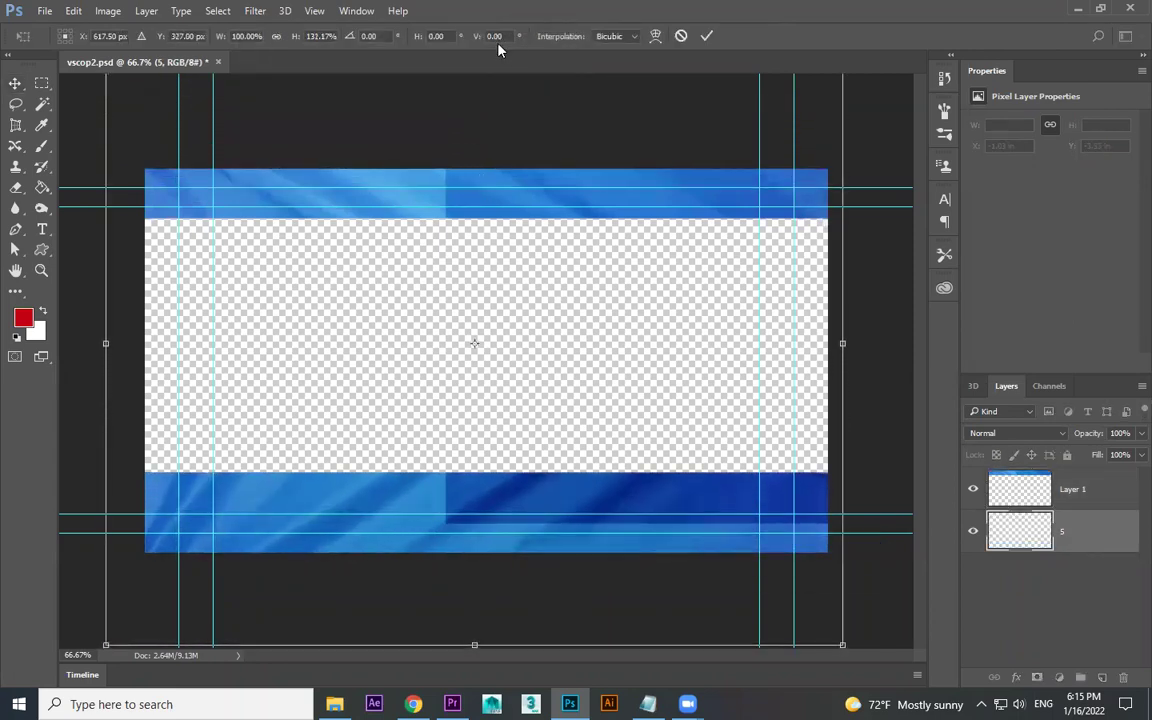
key("Return")
left_click_drag(525, 505, 525, 535)
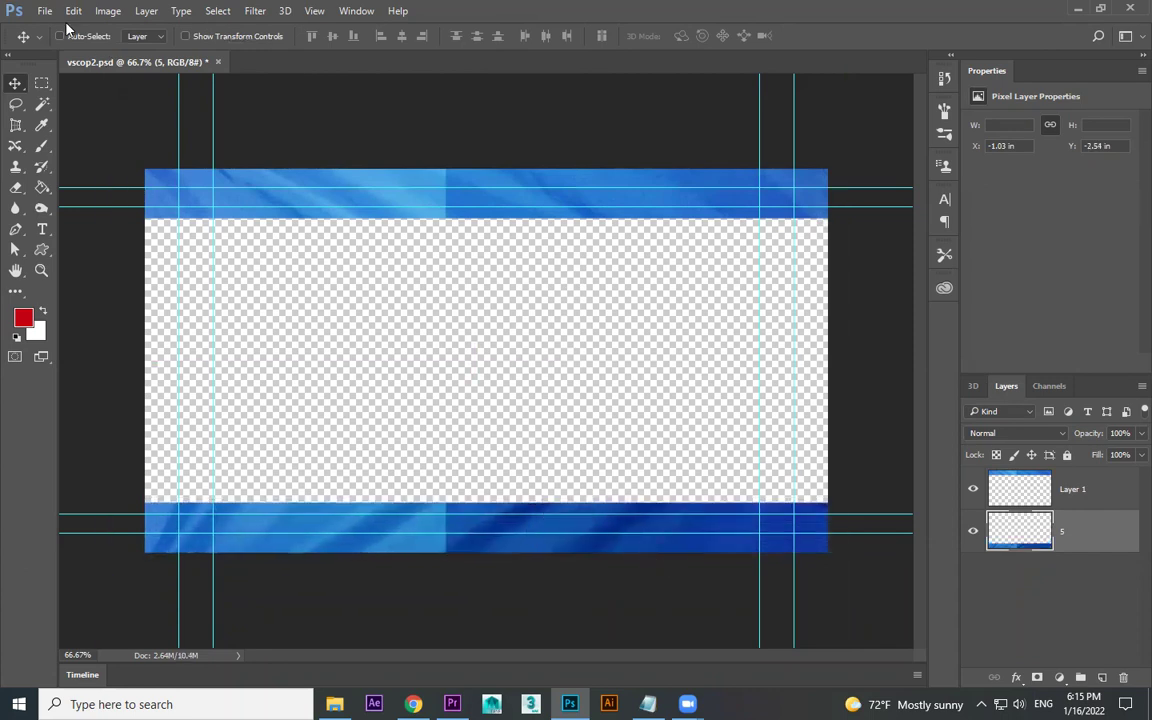
key("alt+f")
key("Escape")
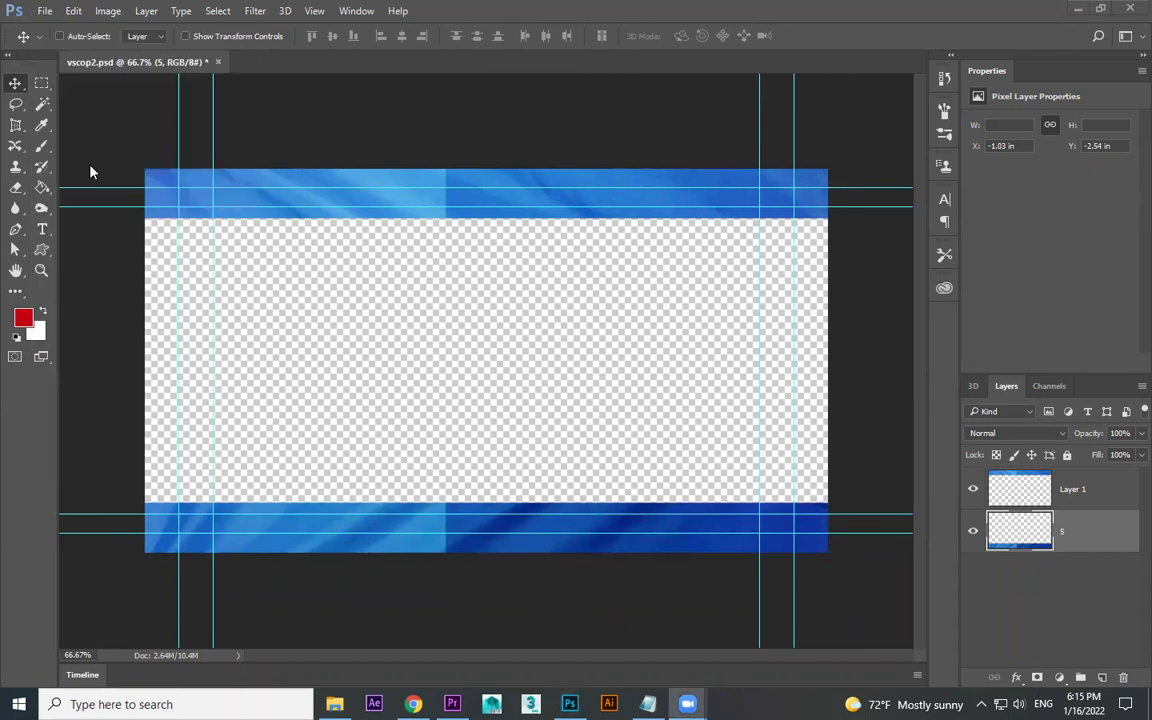
Step: Save the overlay as Photoshop PSD, replacing the existing vscop2.psd on the Desktop
left_click(45, 10)
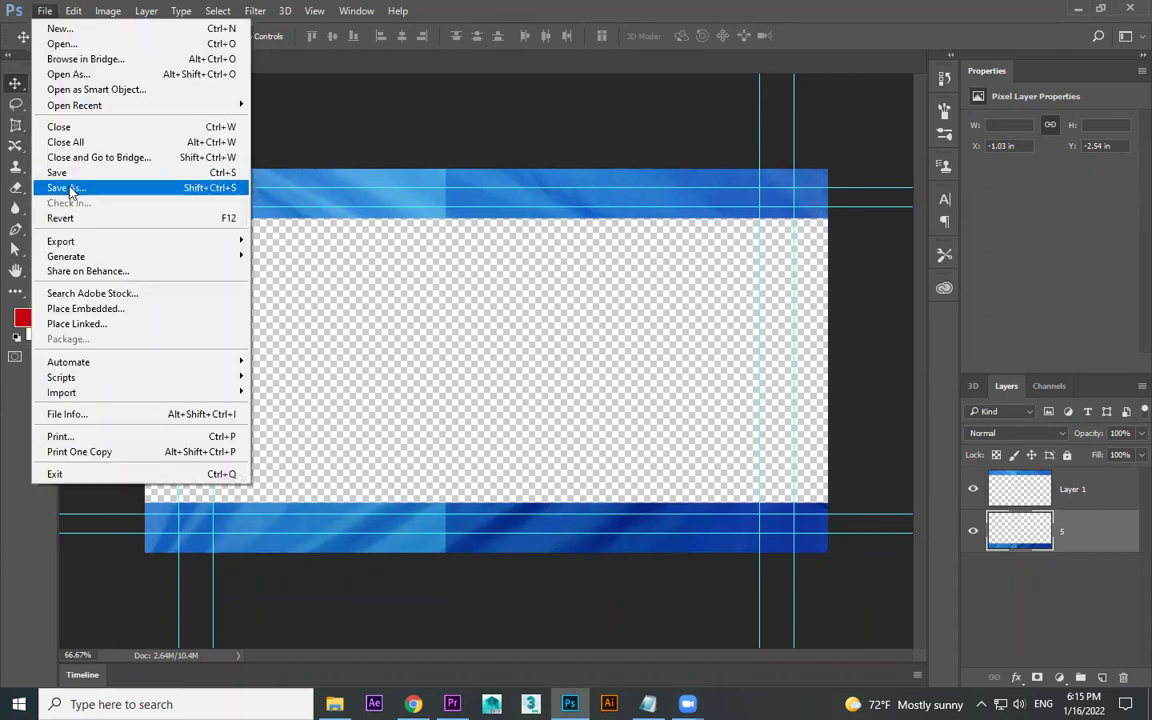
left_click(72, 188)
left_click(195, 317)
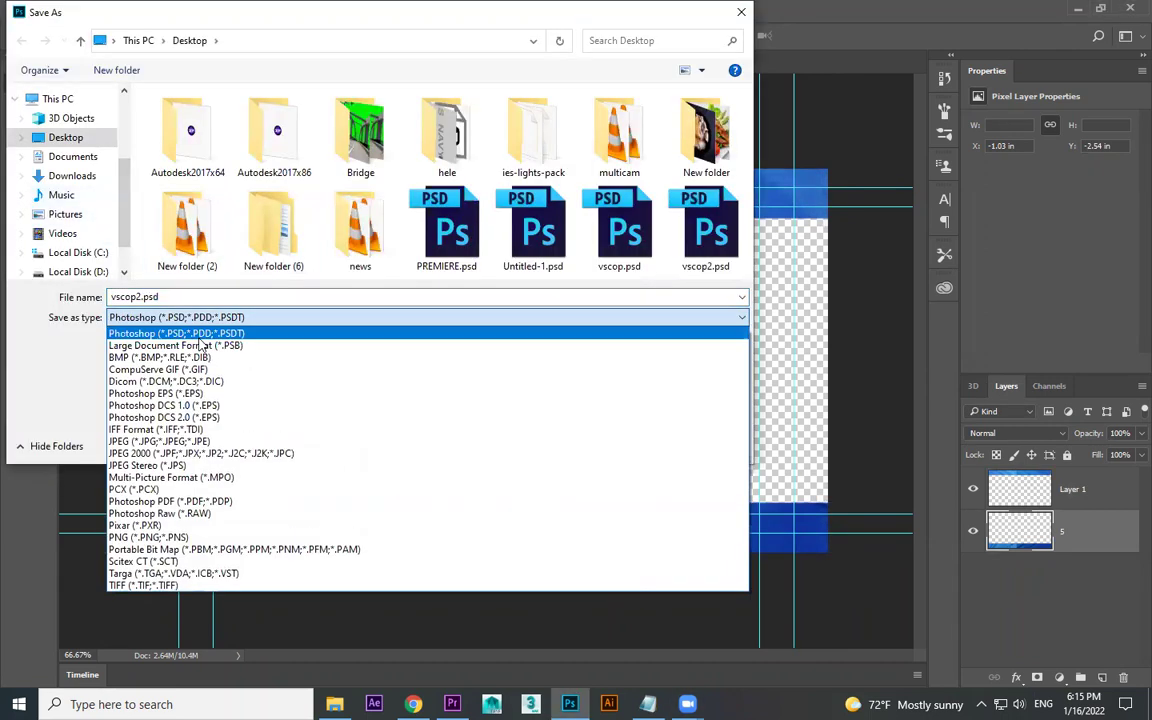
left_click(173, 442)
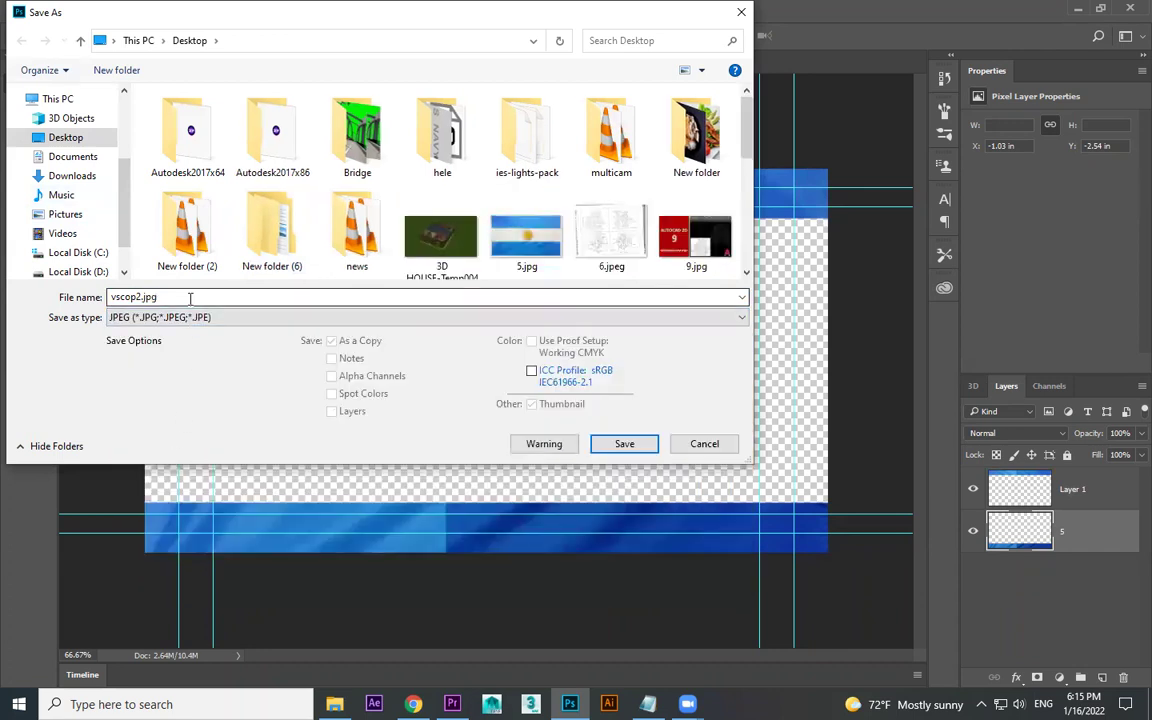
left_click(189, 318)
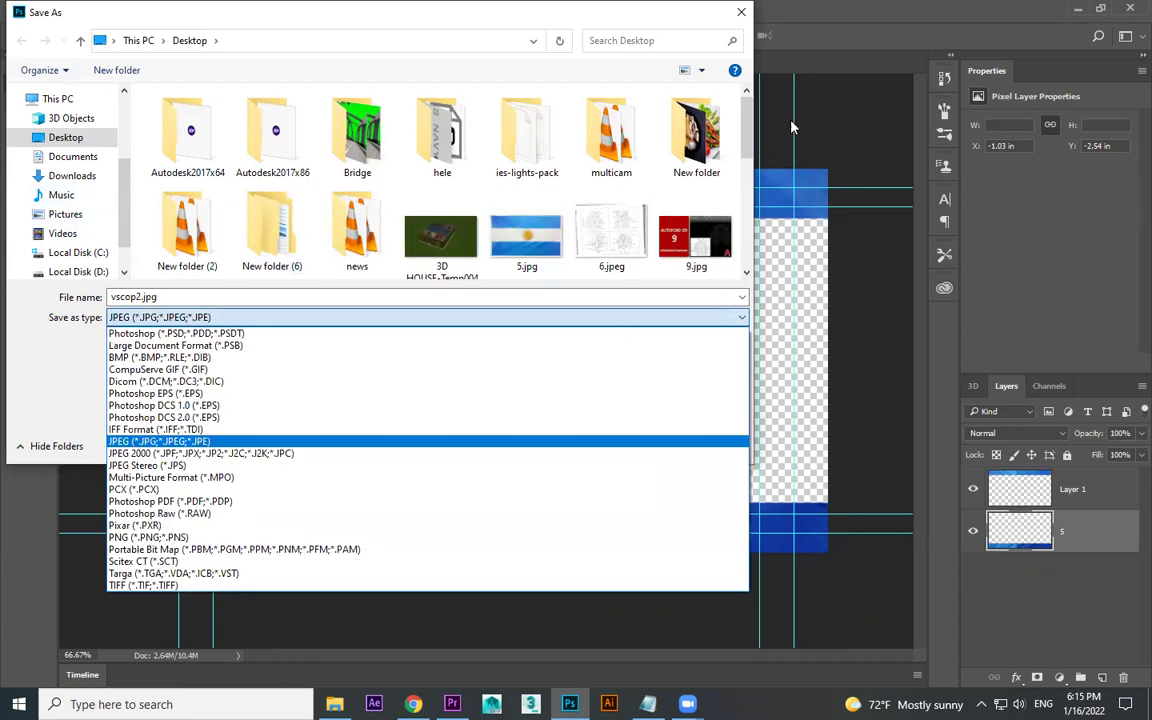
left_click(755, 125)
scroll(660, 220, "down", 5)
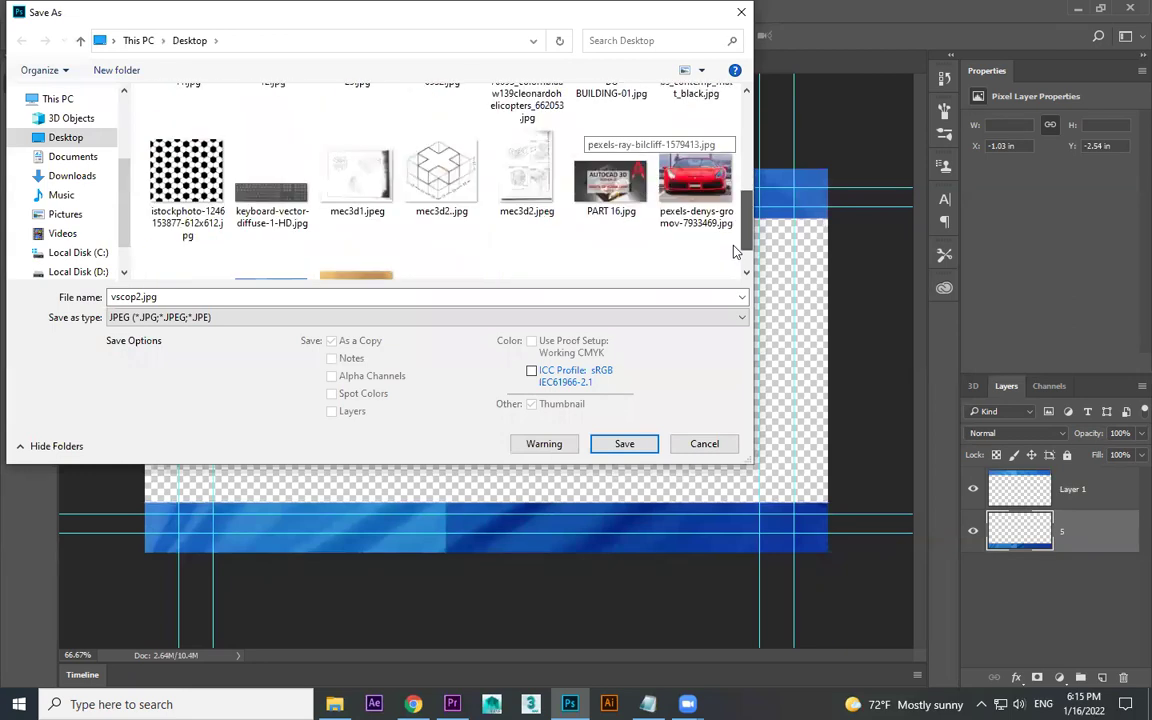
left_click(262, 228)
left_click(172, 317)
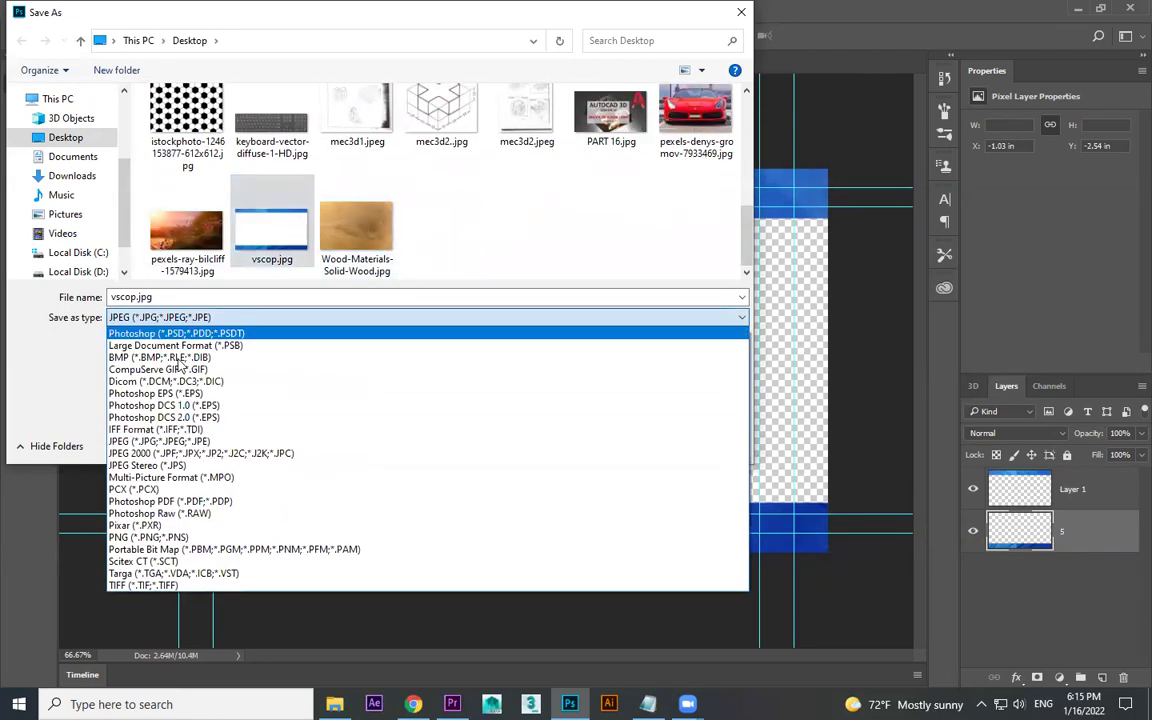
left_click(168, 333)
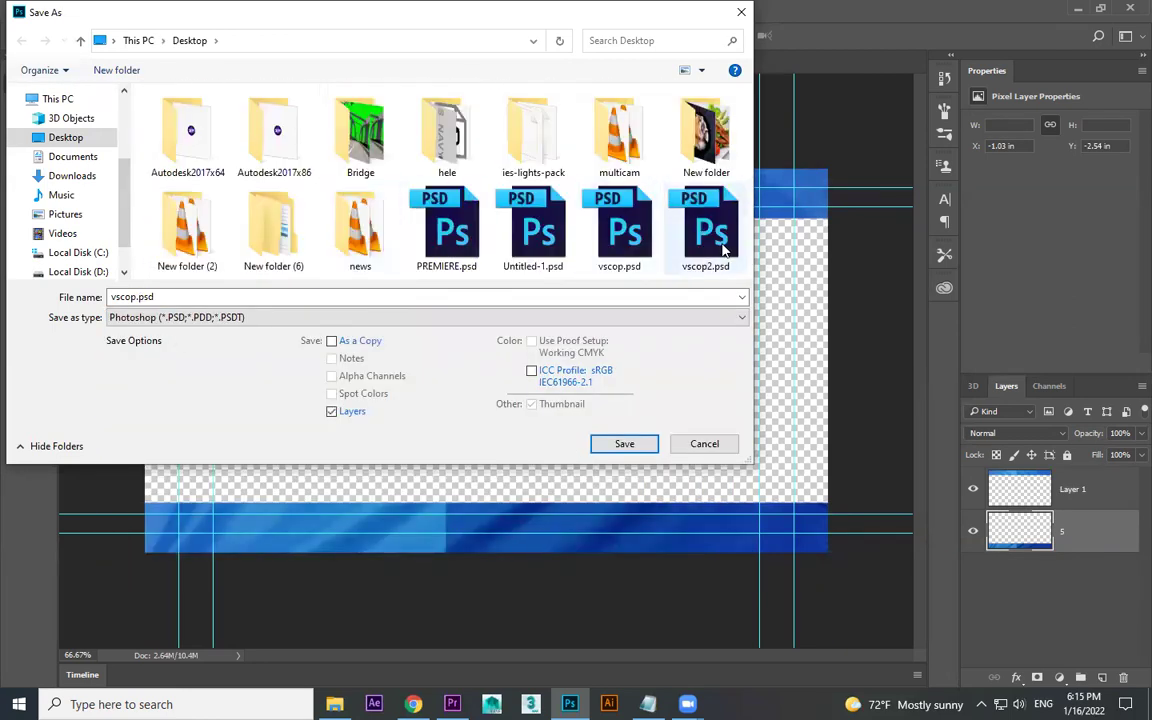
left_click(722, 248)
left_click(614, 447)
left_click(624, 350)
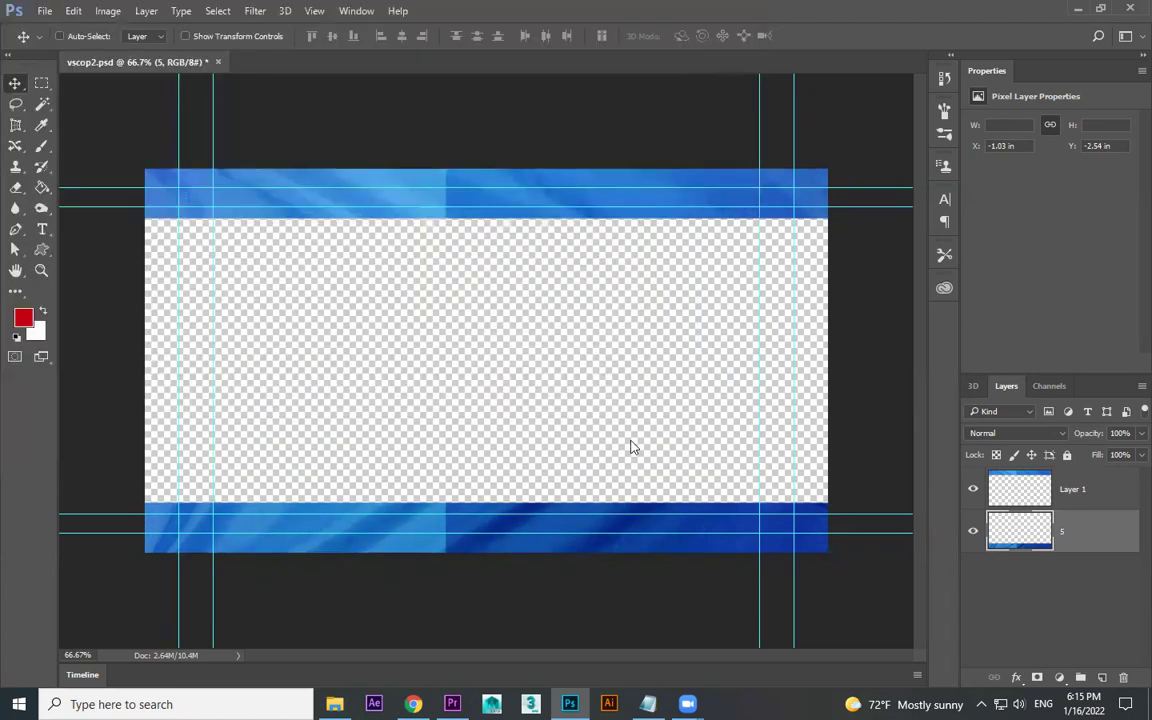
left_click(783, 189)
Step: Swap the old vscop2.psd on V2 for the updated desktop file
key("alt+Tab")
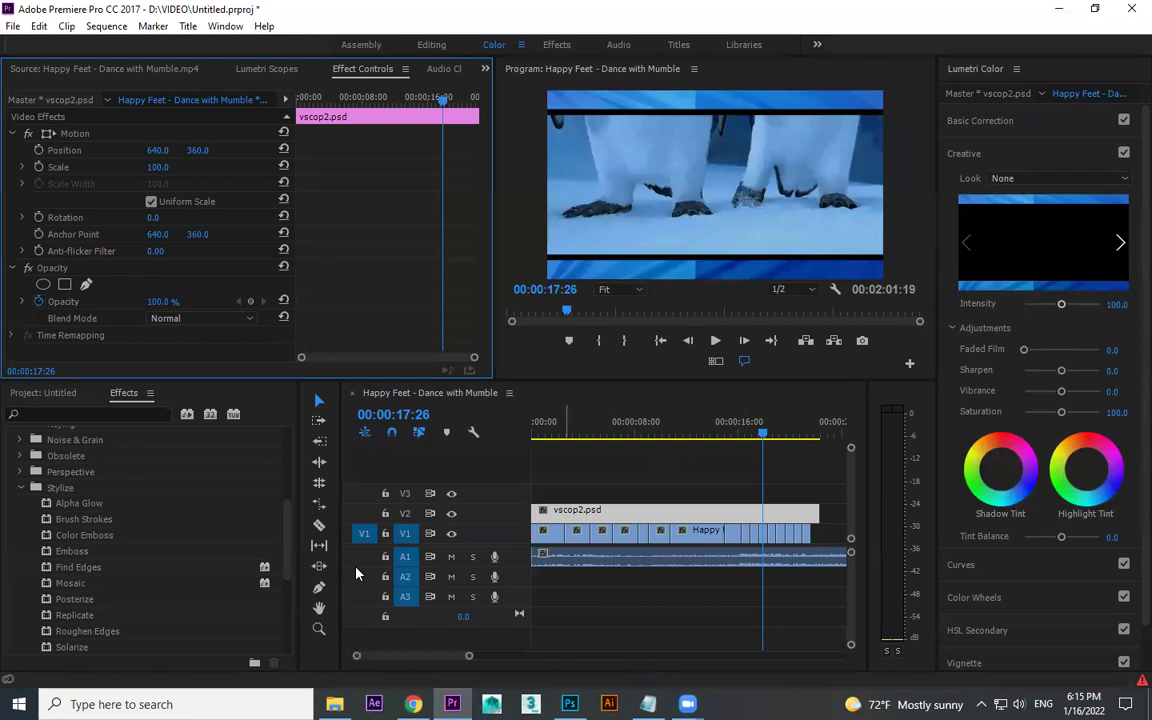
left_click(644, 457)
left_click(720, 512)
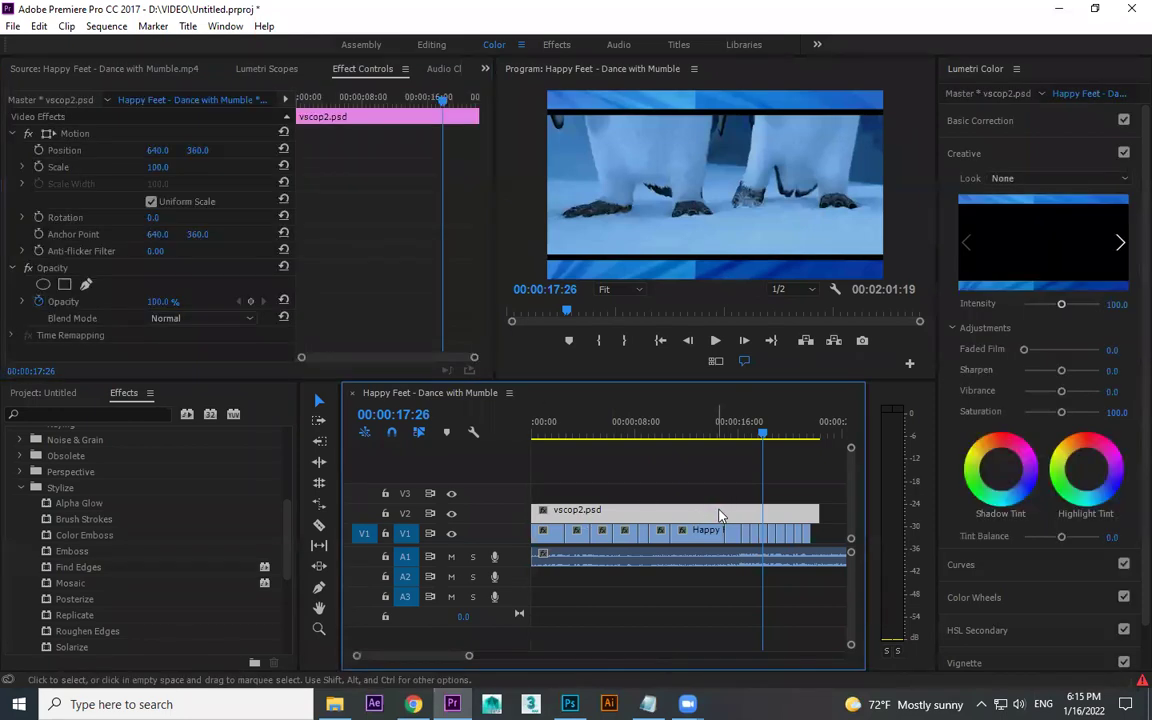
key("Delete")
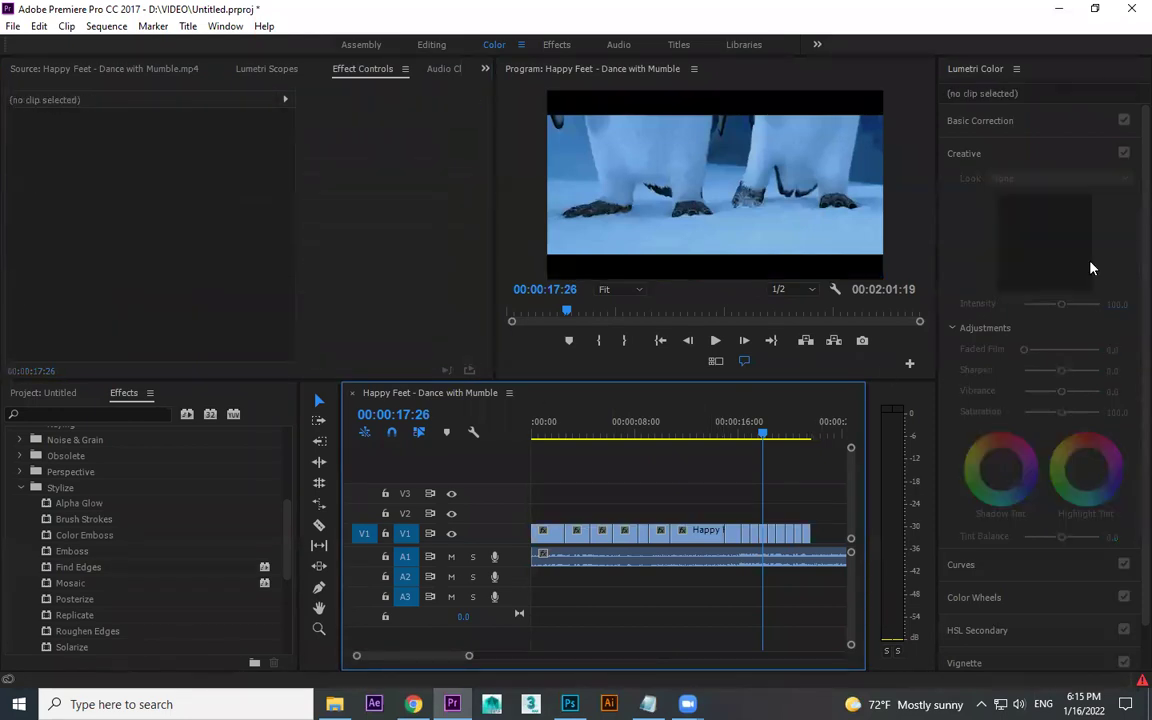
left_click(1061, 12)
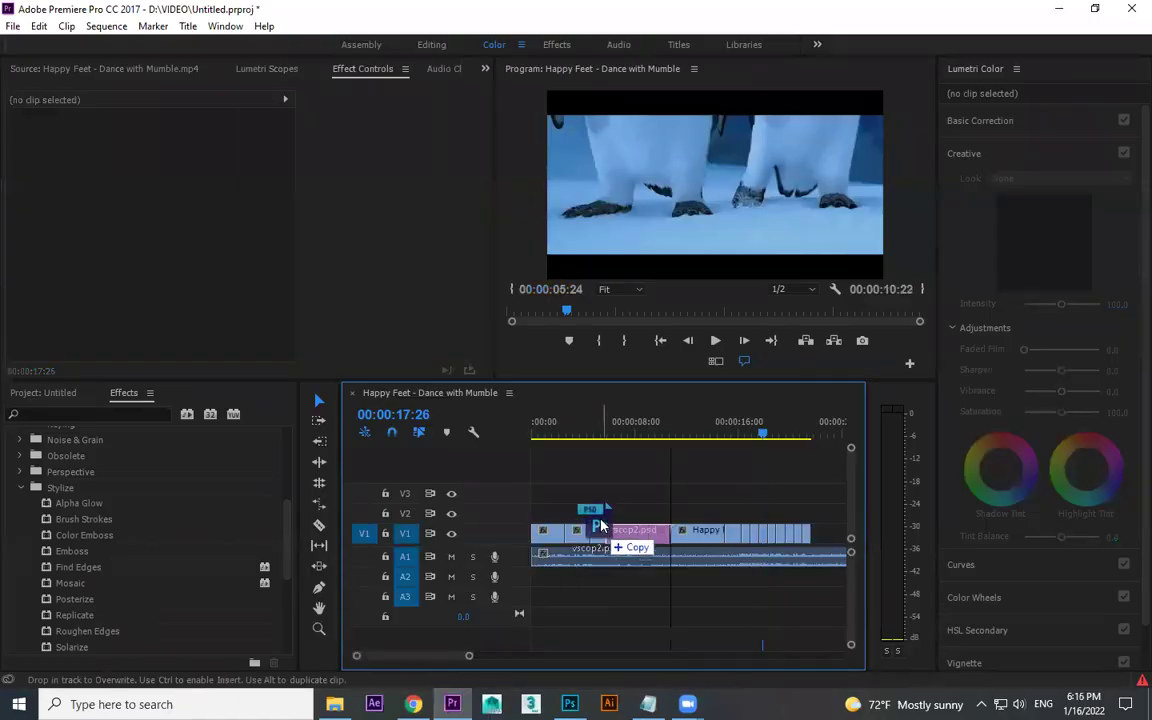
mouse_move(572, 690)
left_mouse_down()
mouse_move(650, 458)
mouse_move(650, 511)
mouse_move(712, 510)
left_mouse_up()
left_click(655, 427)
Step: Reset the overlay's Position Y to 360 and trim it to match V1's end
left_click(670, 512)
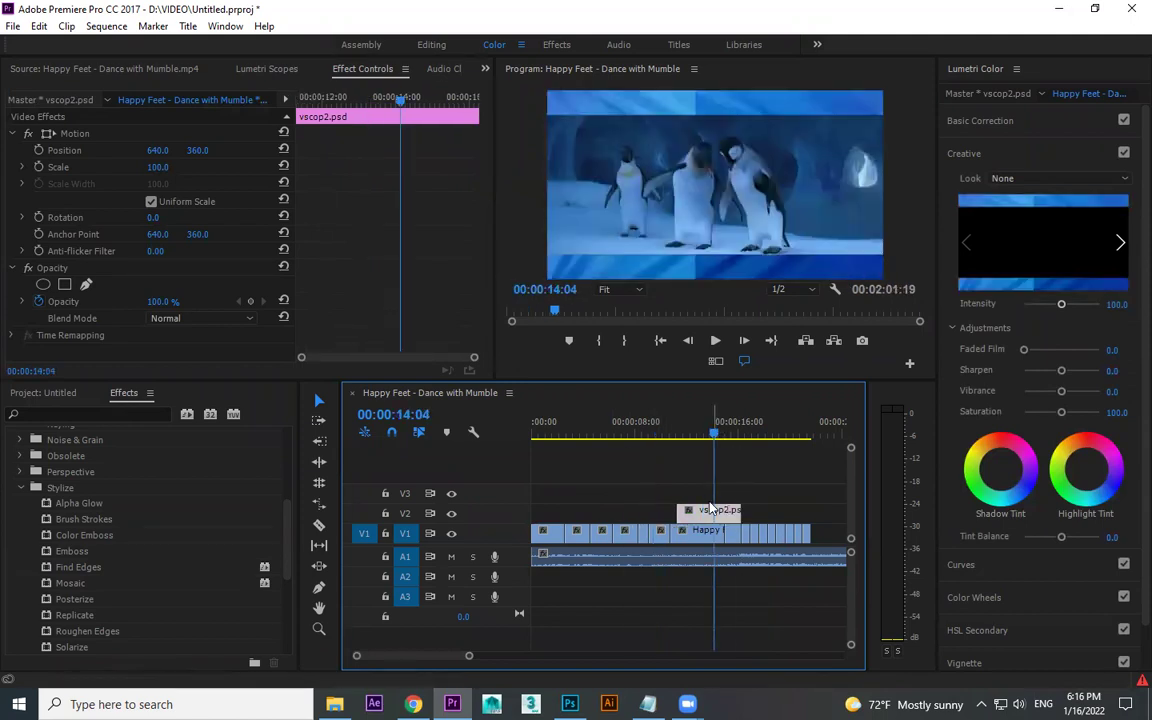
left_click(198, 150)
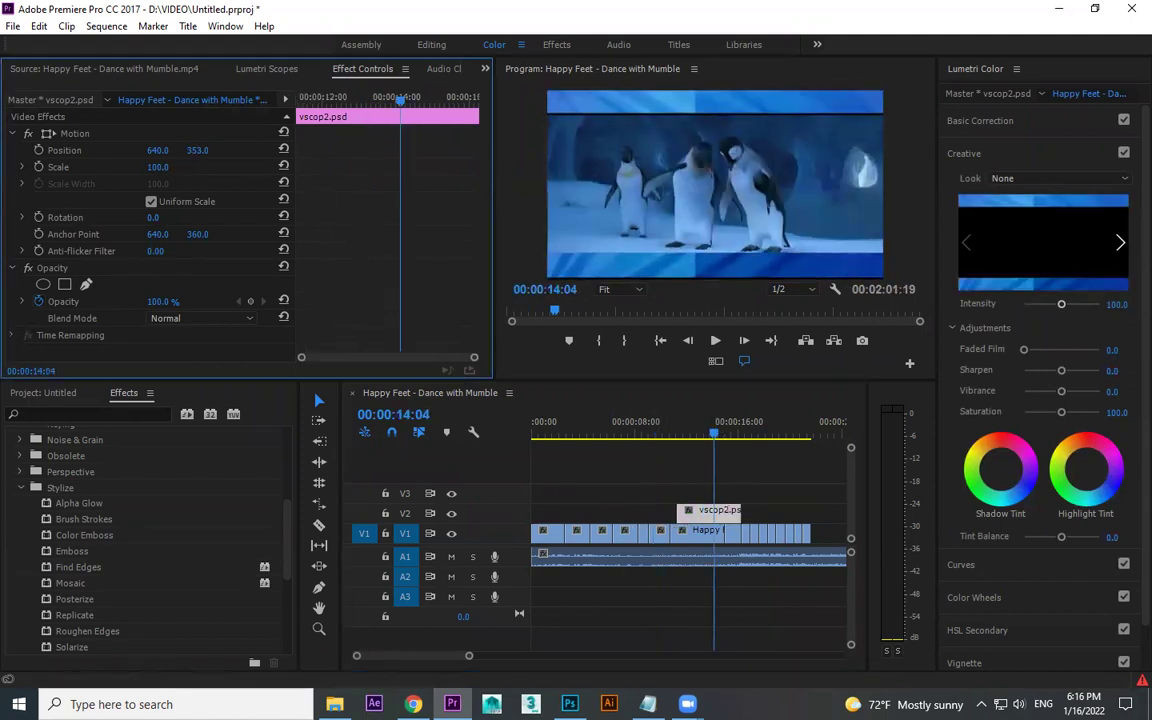
key("ctrl+z")
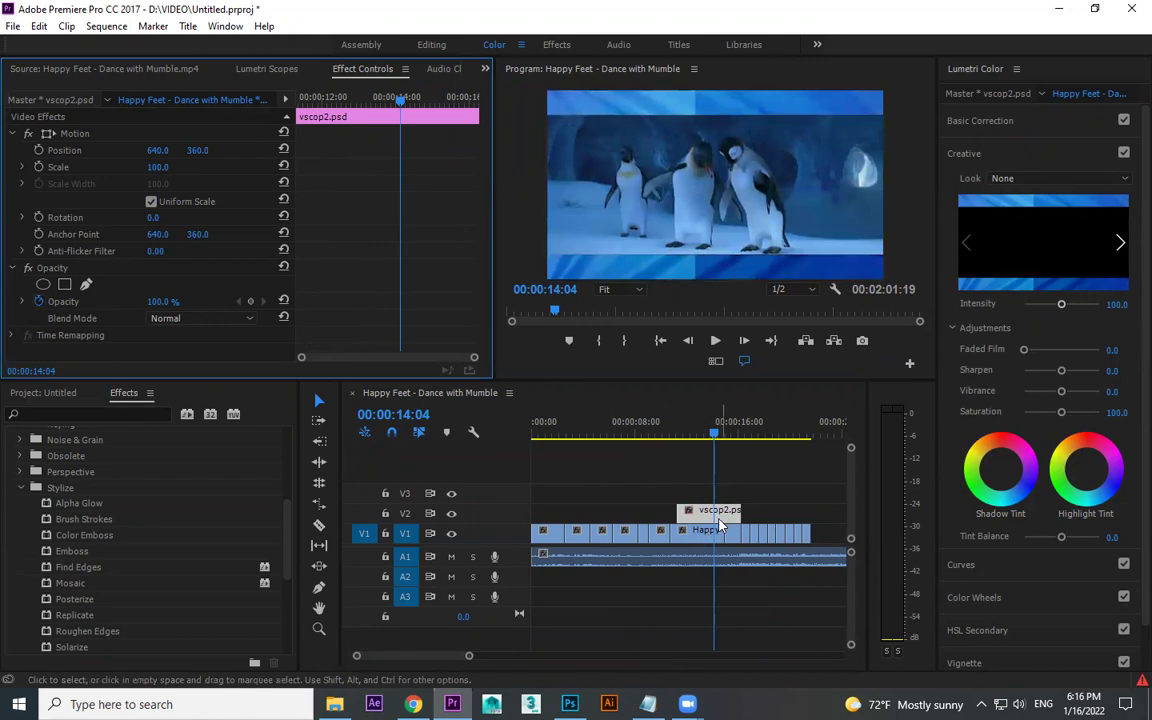
left_click_drag(741, 510, 810, 510)
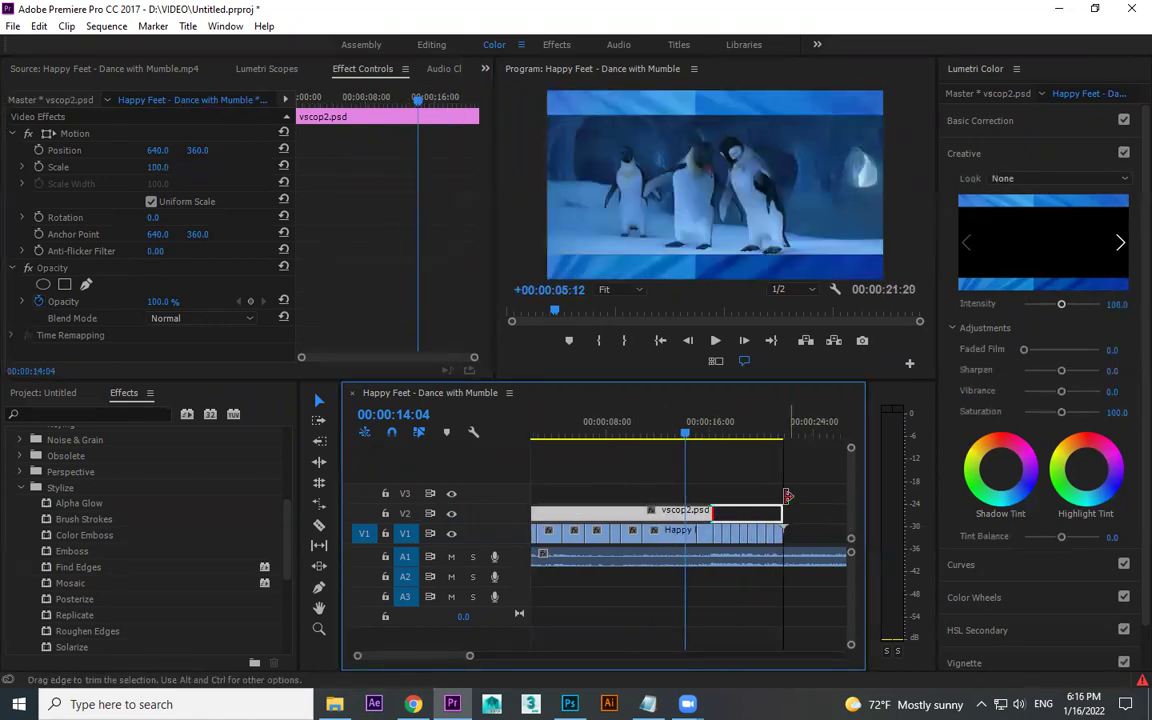
left_click(741, 428)
key("equal")
key("equal")
key("equal")
key("equal")
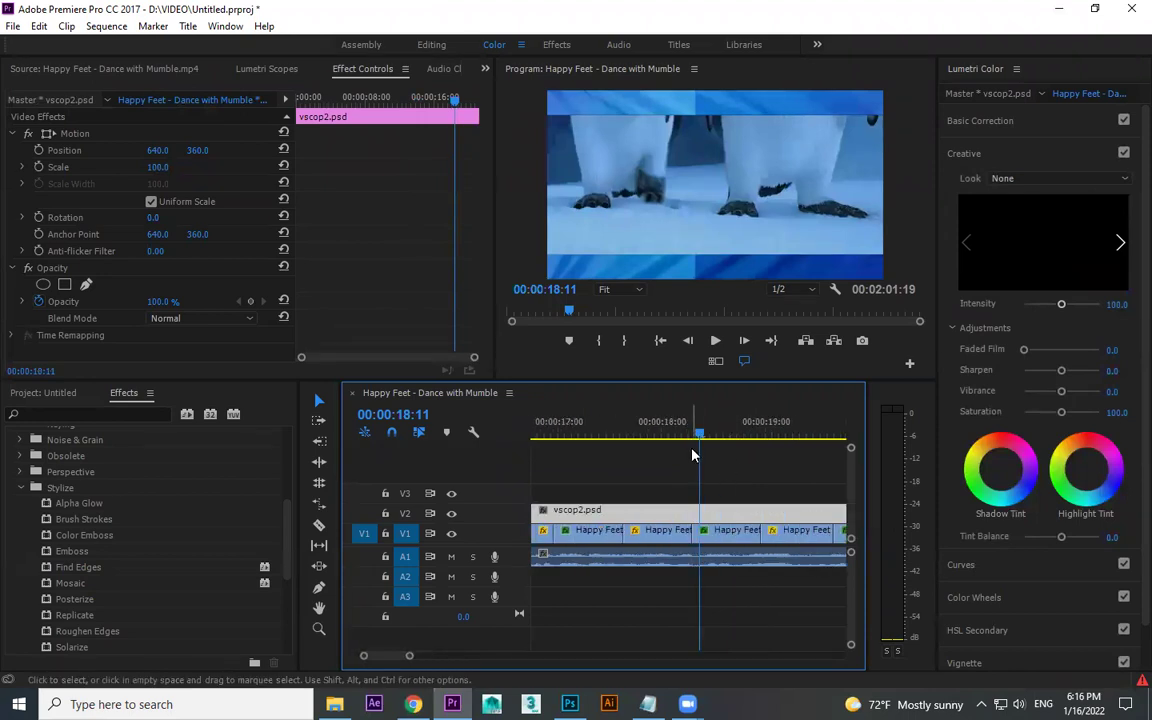
key("minus")
key("minus")
Step: Play the sequence from around 15 seconds to preview the overlay
key("space")
left_click(640, 434)
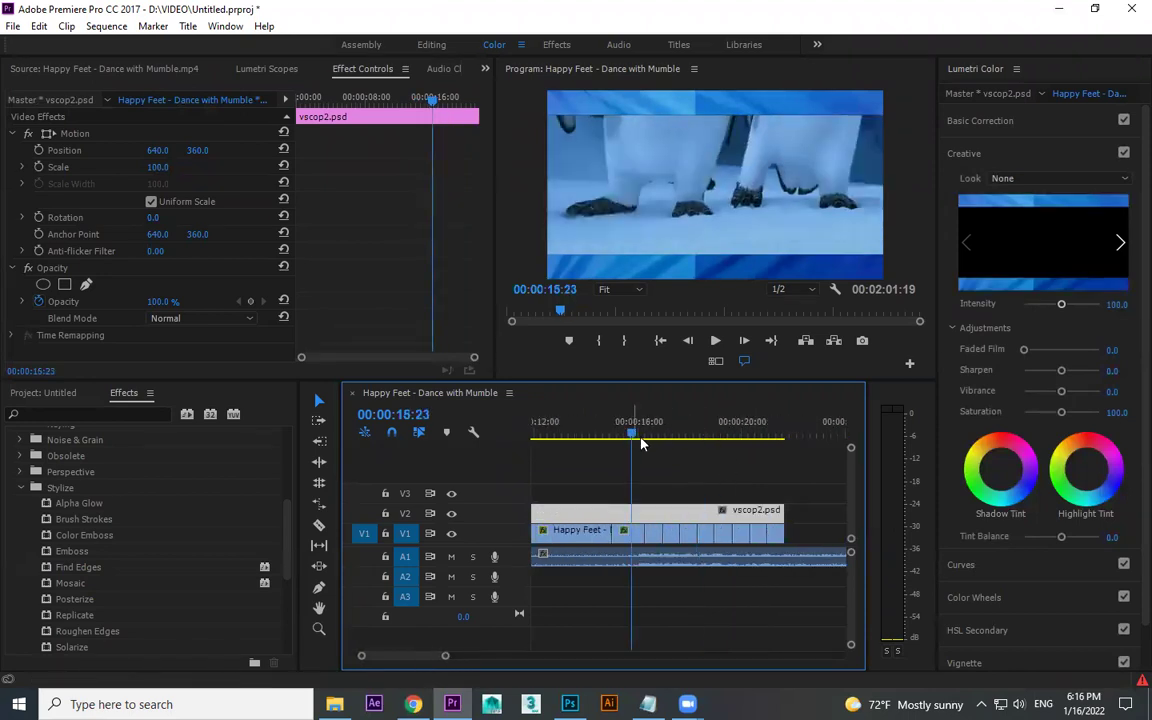
key("space")
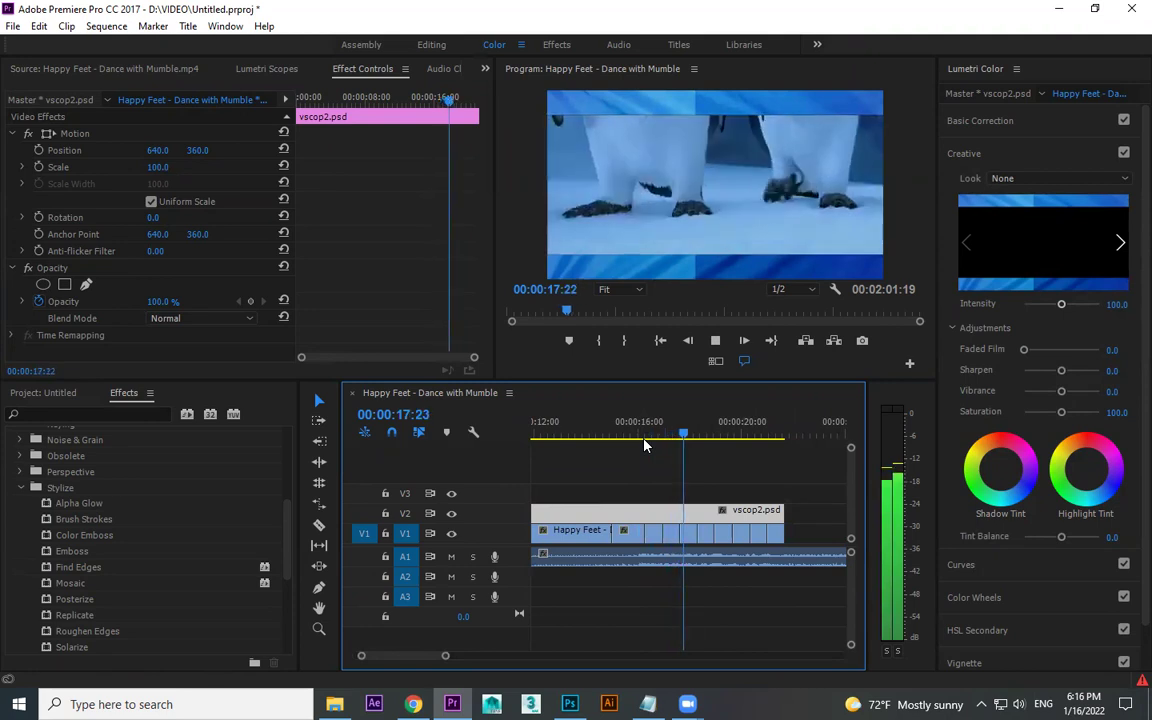
left_click(618, 425)
key("space")
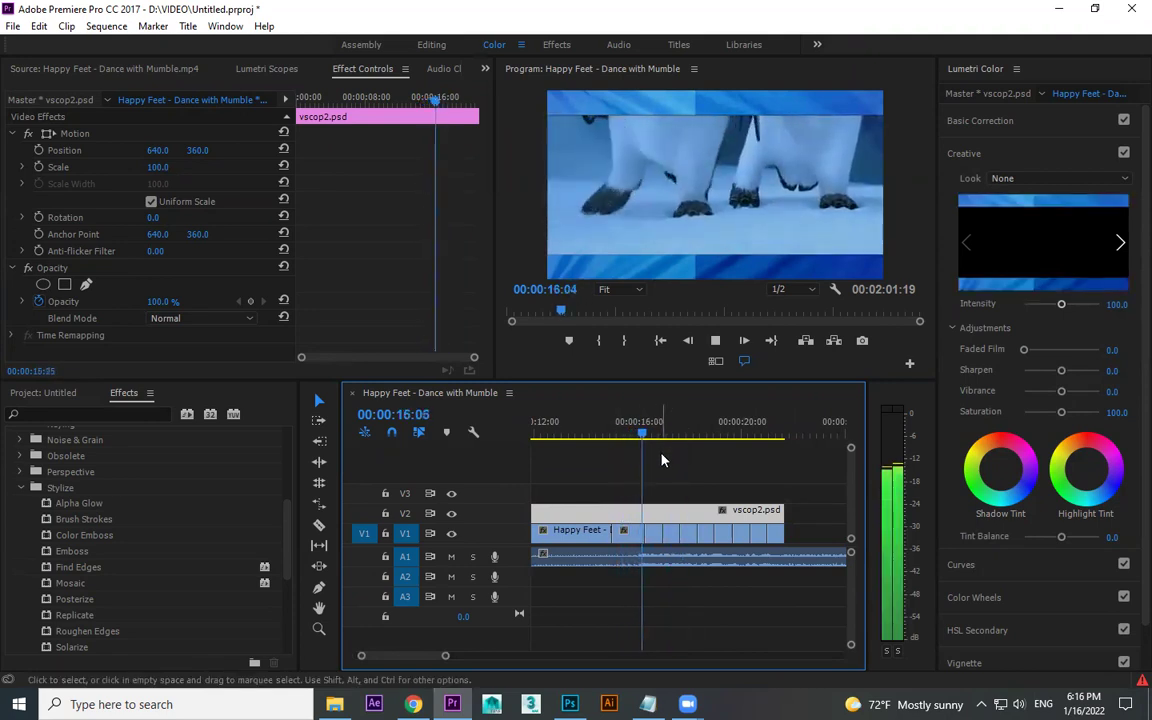
key("space")
left_click(687, 540)
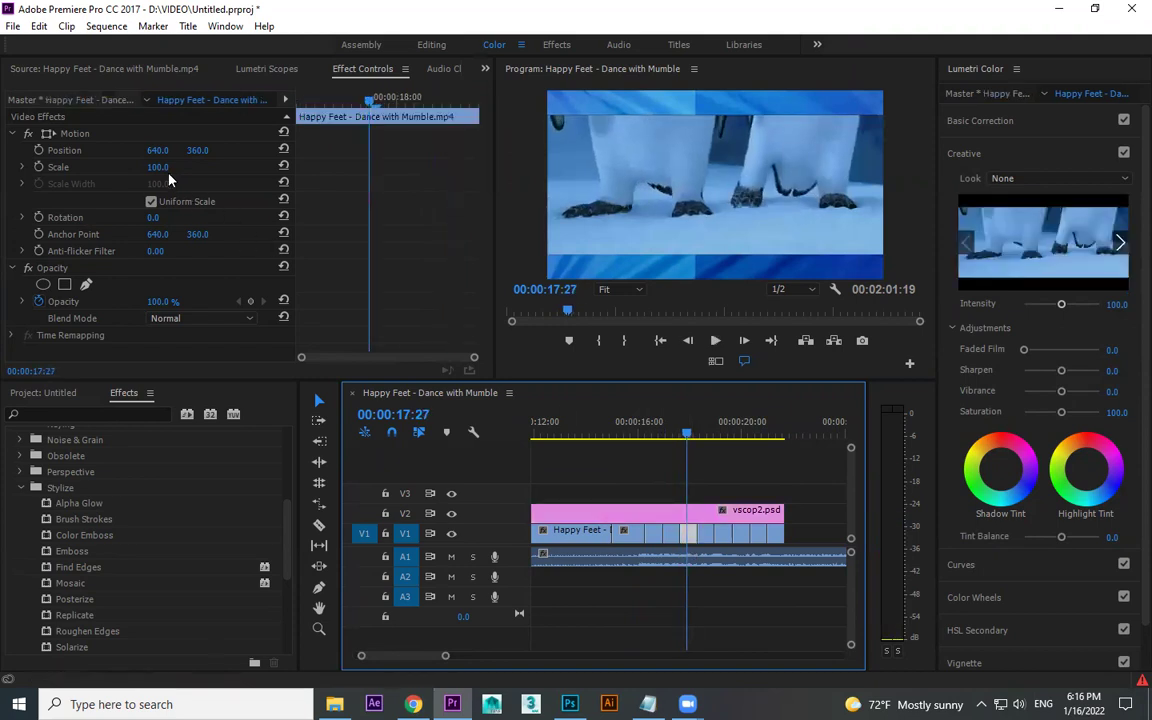
left_click_drag(160, 168, 212, 168)
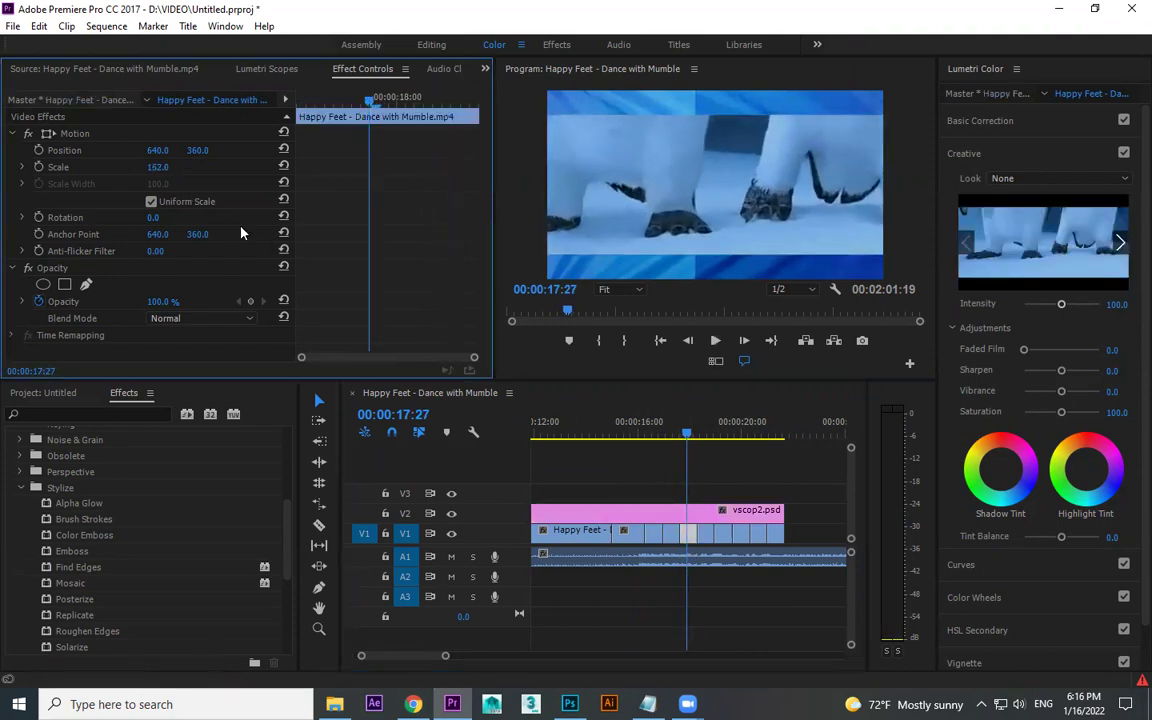
key("space")
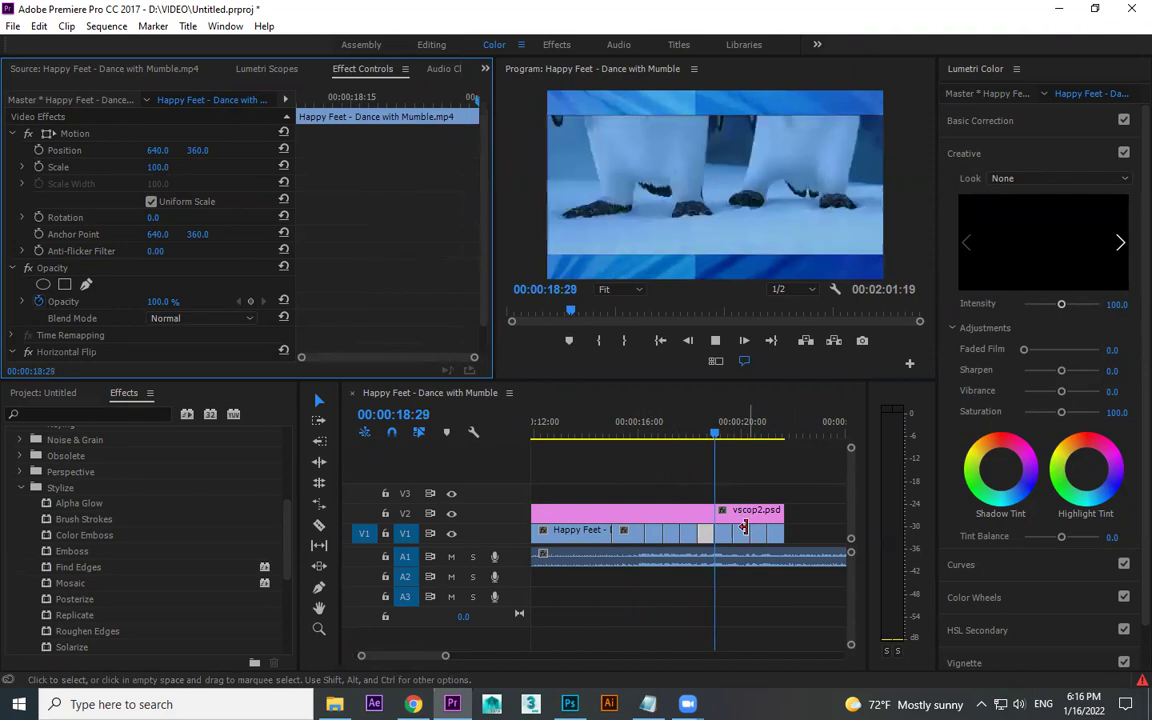
left_click(744, 527)
left_click_drag(157, 167, 217, 167)
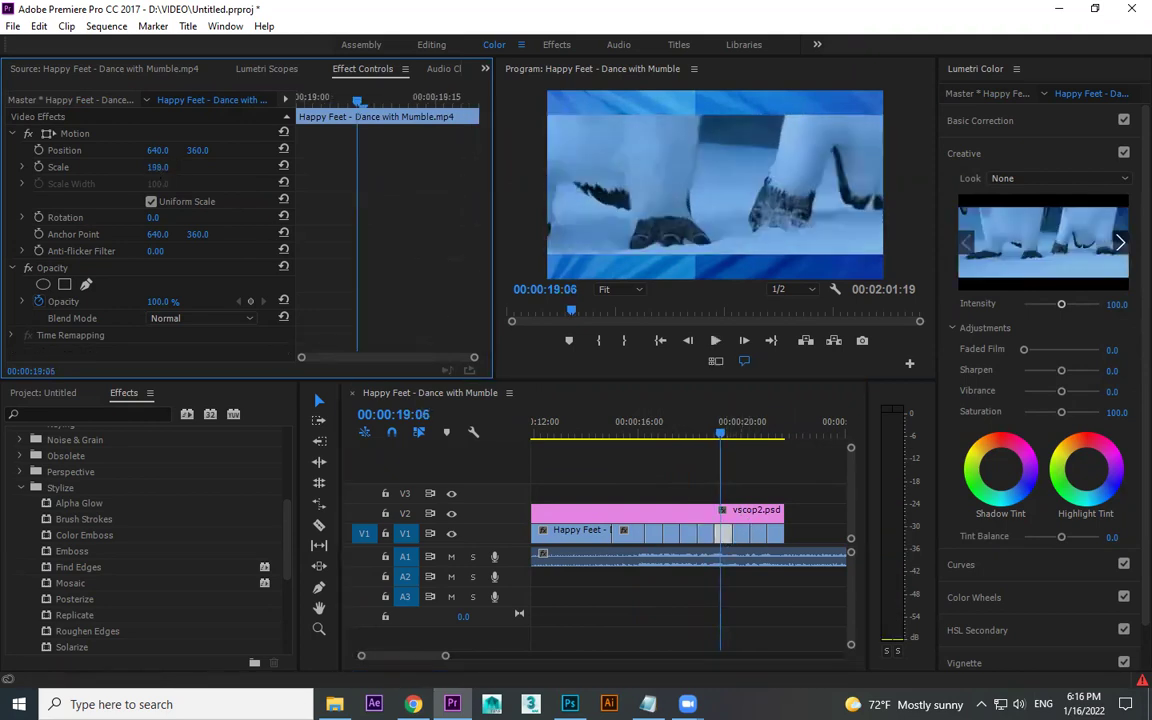
left_click_drag(150, 148, 427, 148)
key("space")
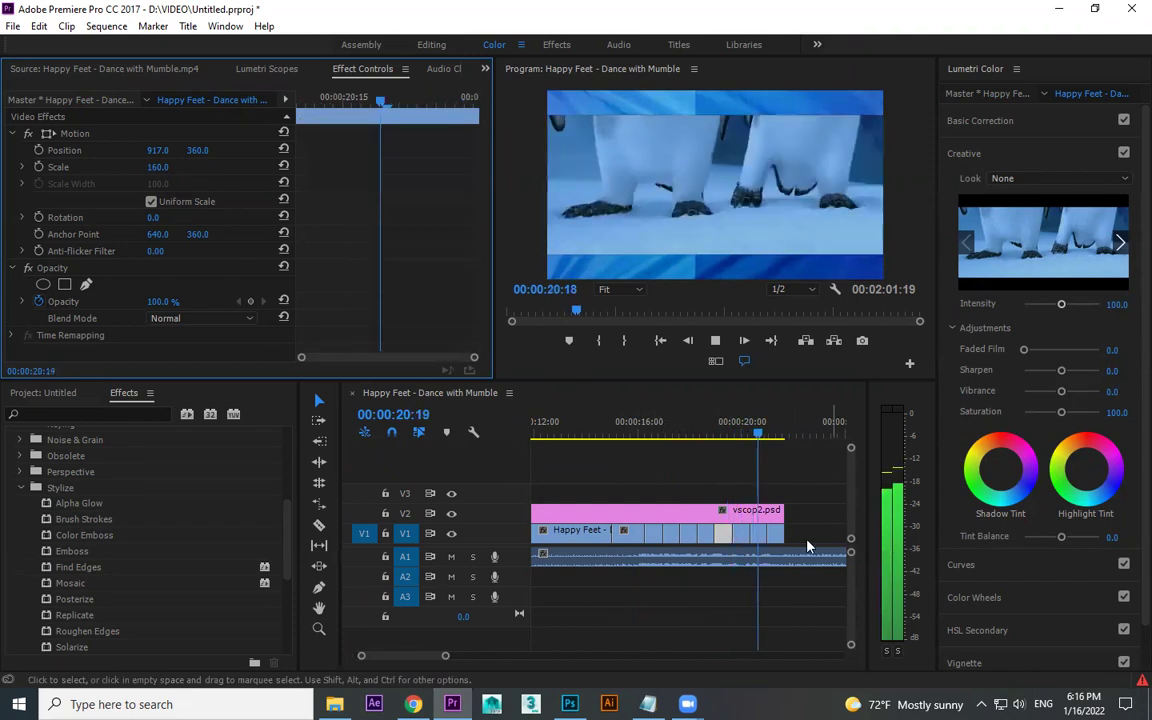
left_click(772, 559)
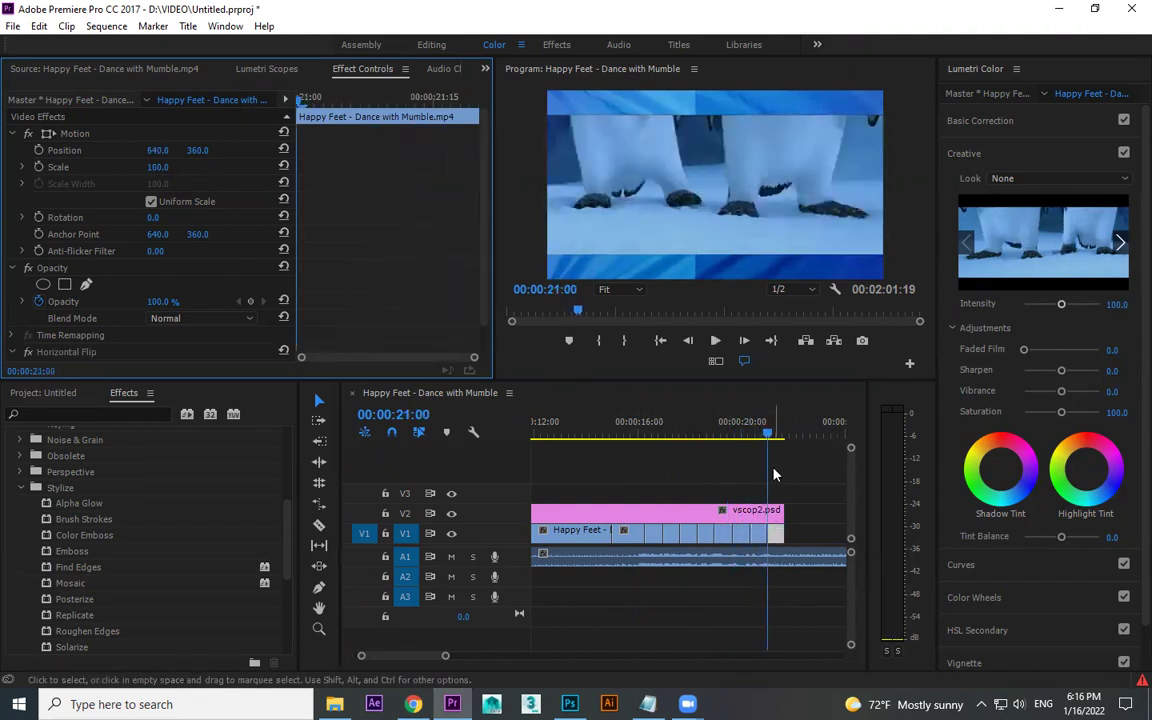
left_click_drag(773, 474, 773, 466)
left_click(590, 428)
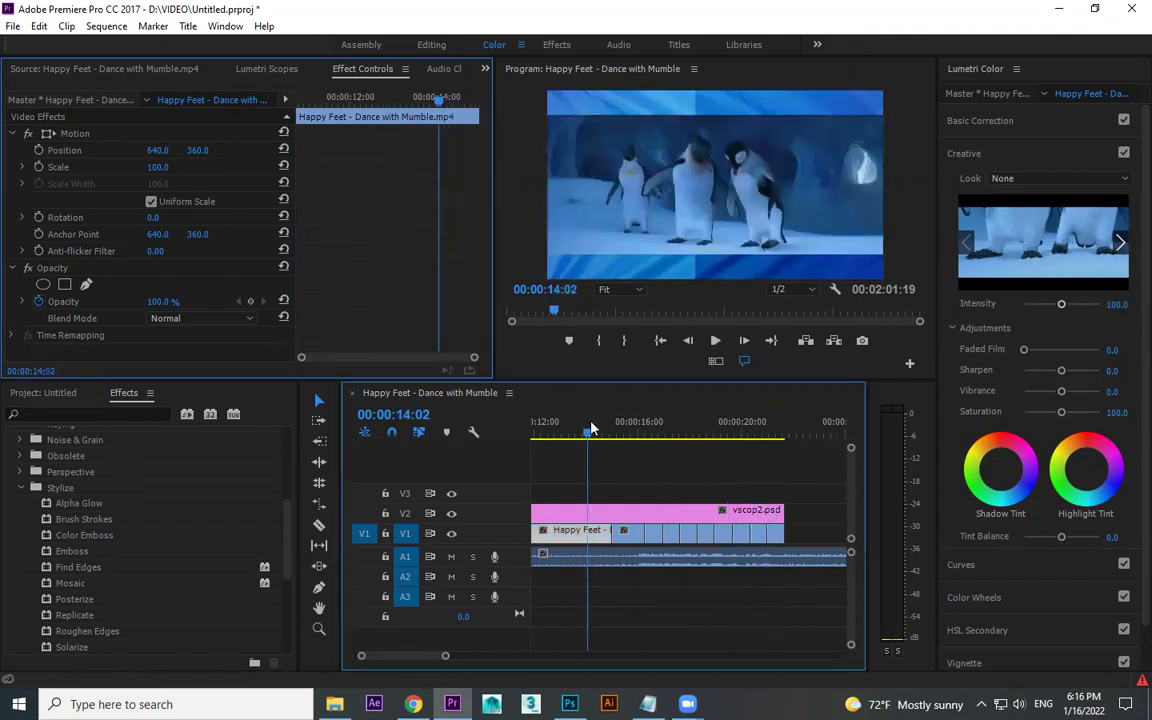
key("space")
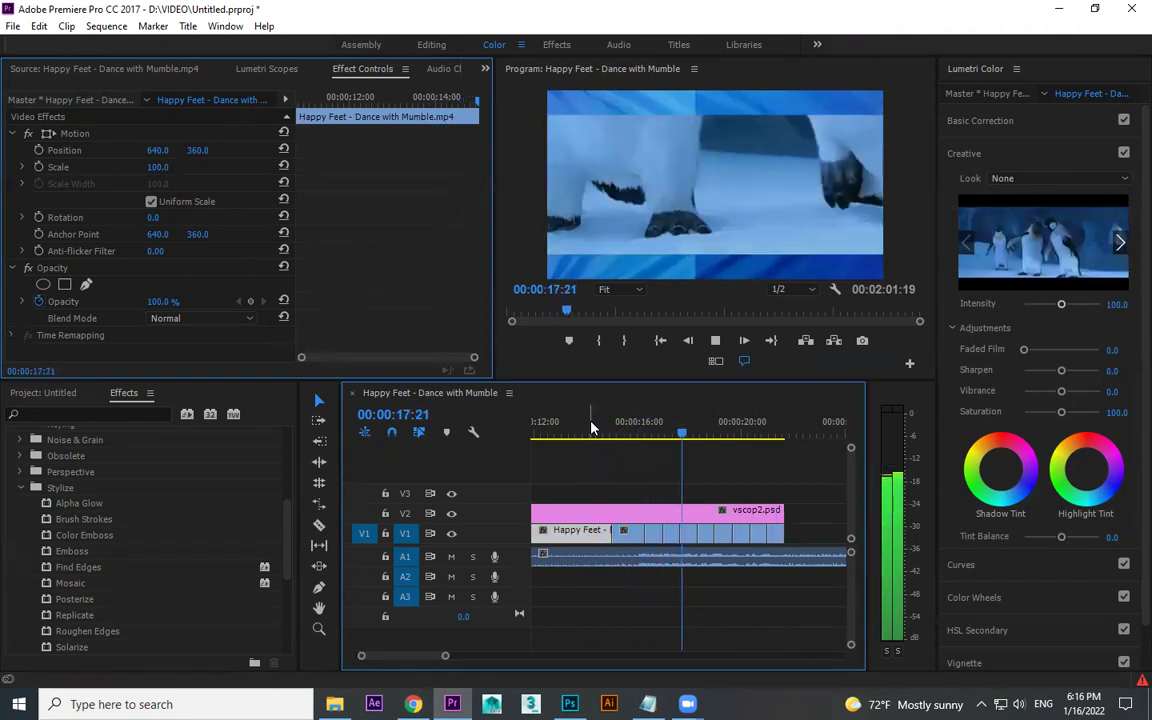
key("space")
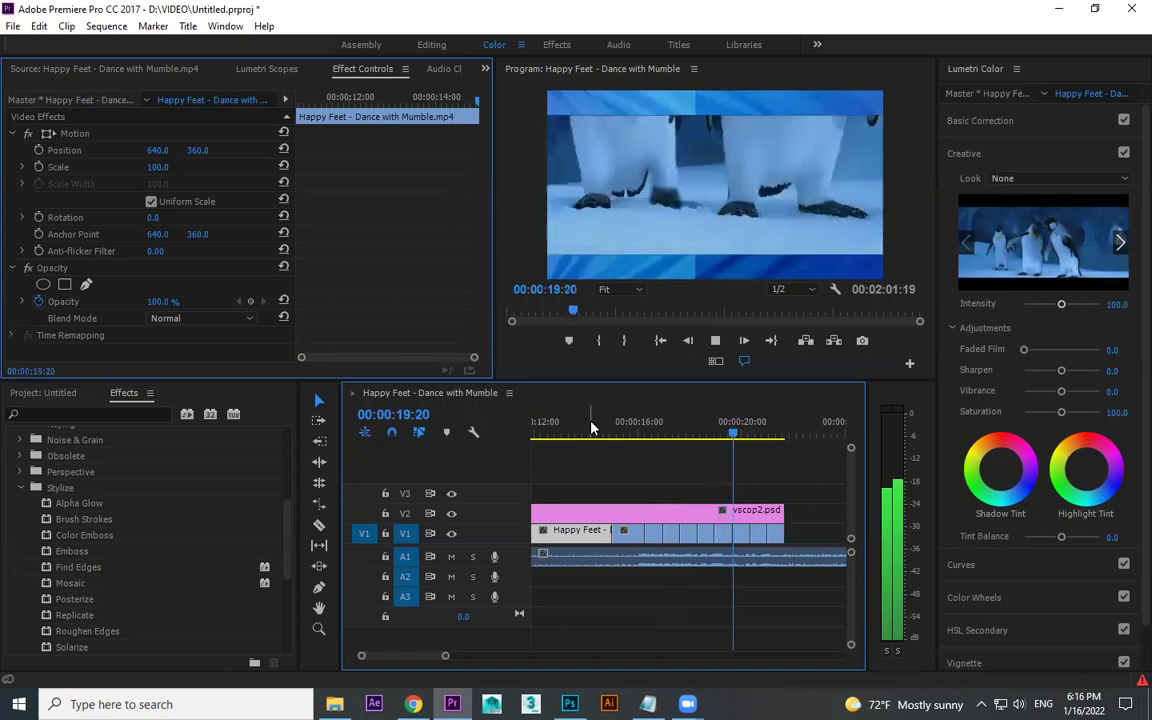
key("minus")
key("minus")
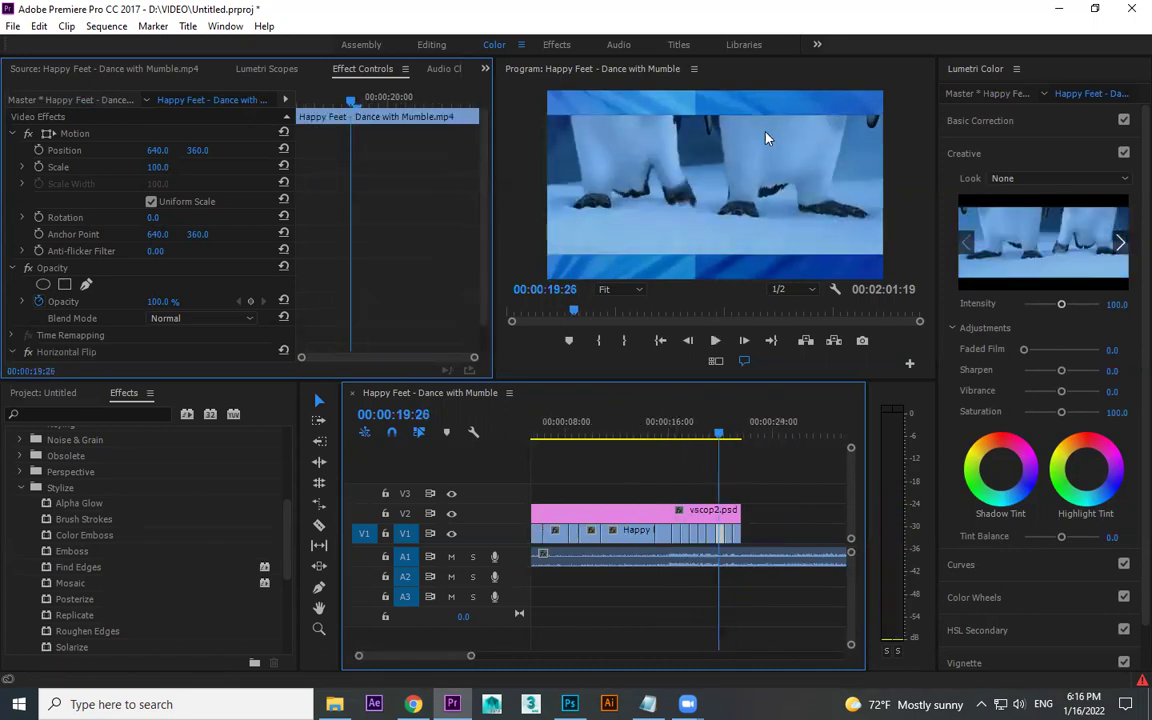
key("equal")
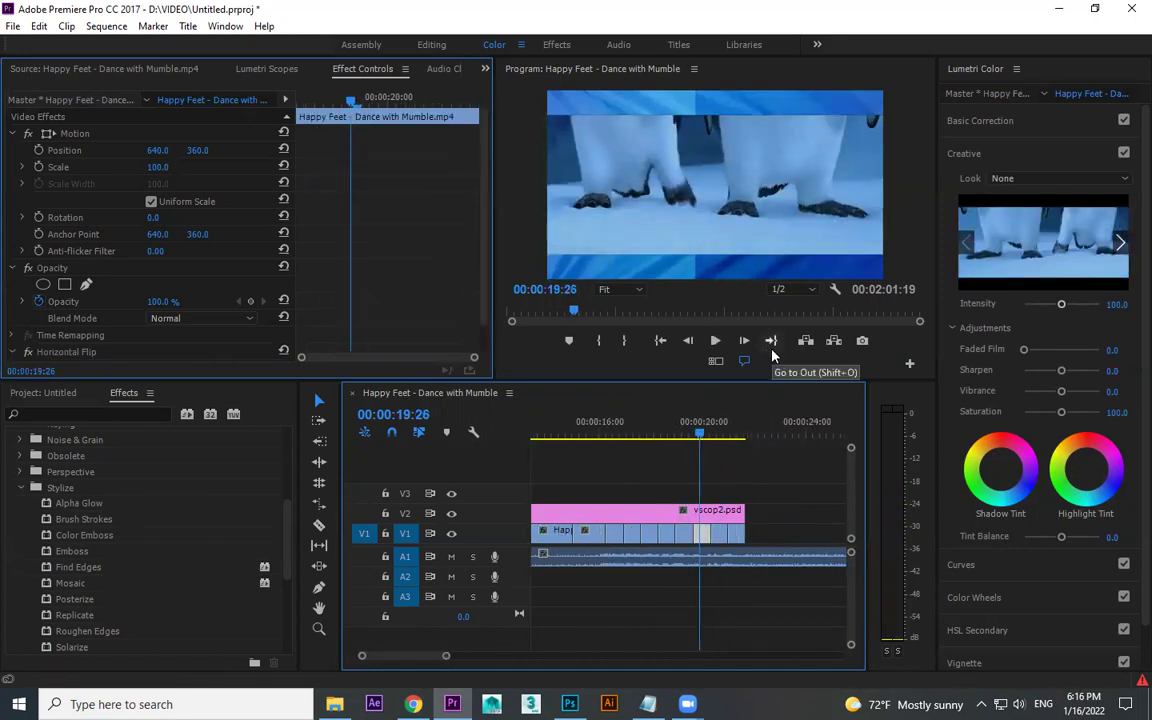
left_click(621, 430)
key("space")
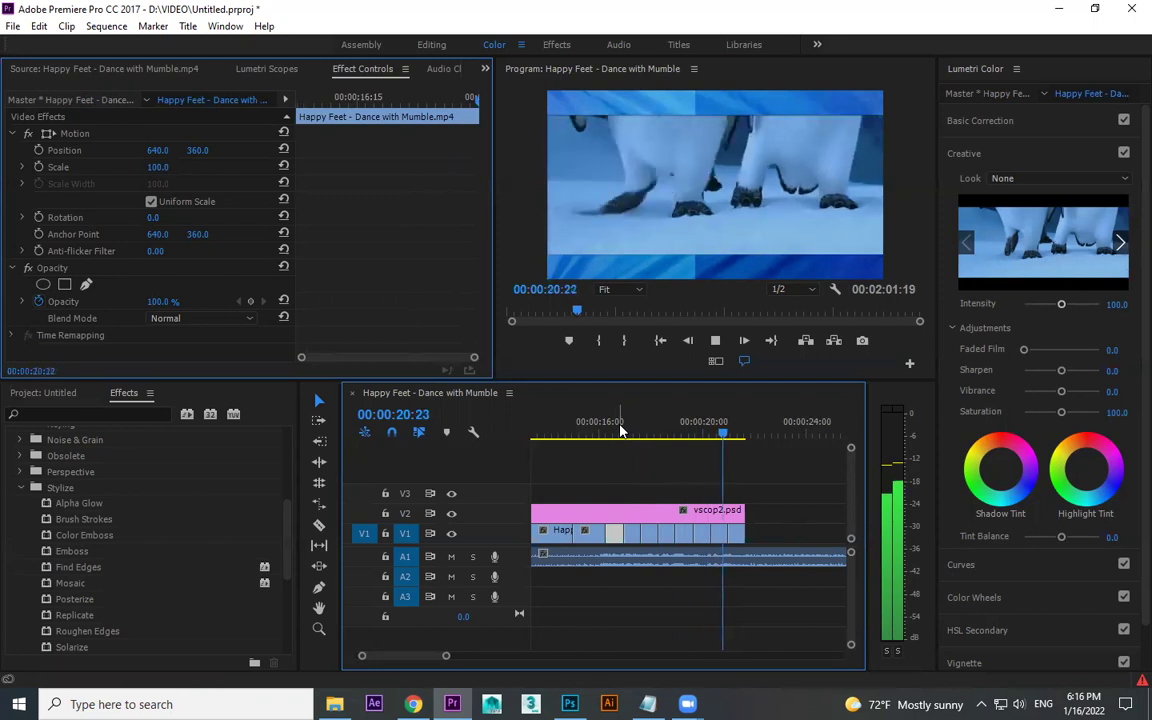
left_click(756, 556)
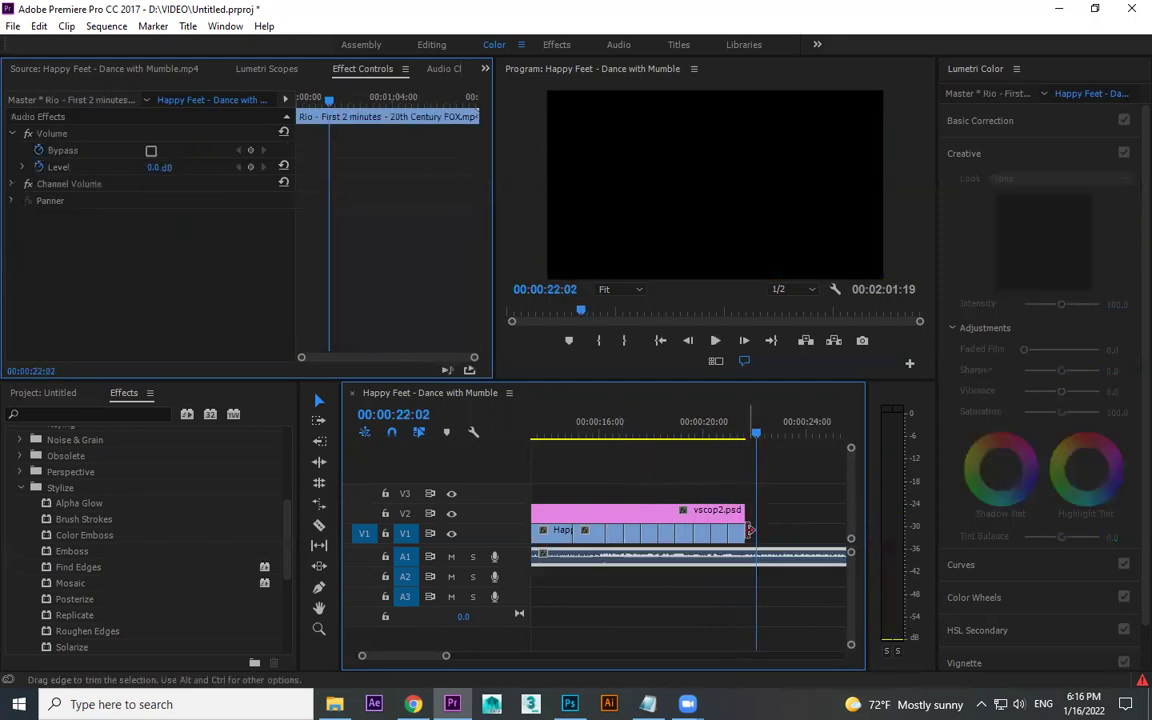
Step: Show the Happy Feet source clip and scrub it to about 03:12:14
left_click(735, 421)
key("minus")
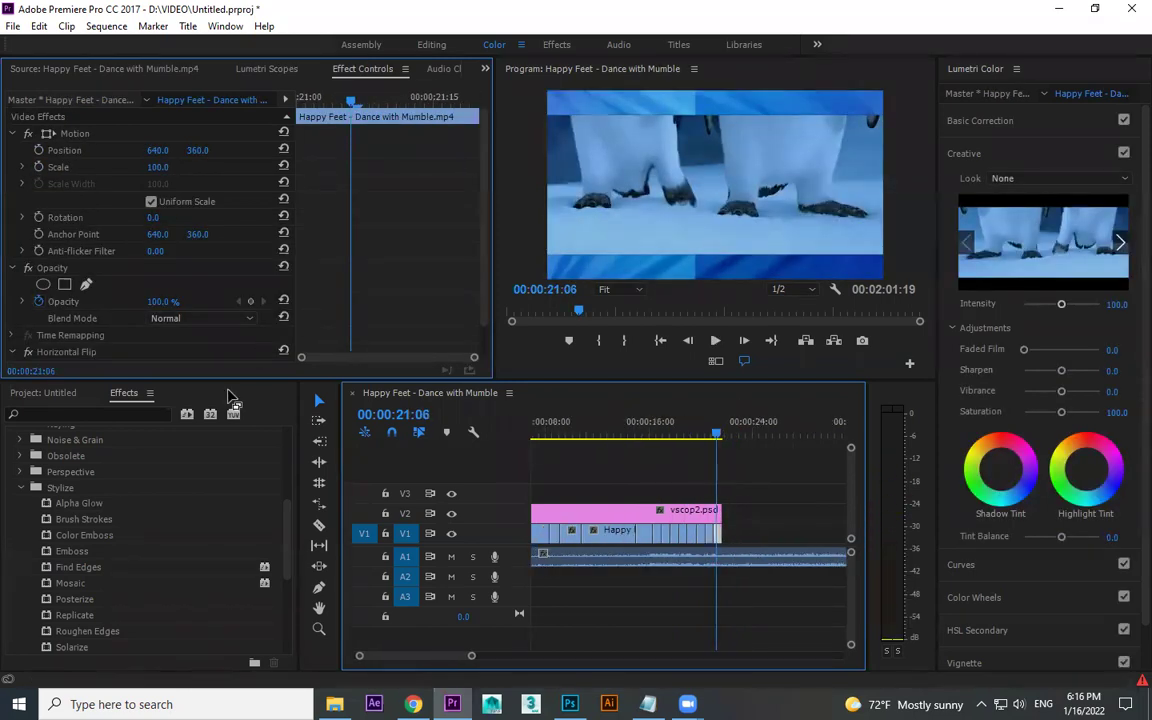
left_click(137, 70)
mouse_move(287, 334)
left_mouse_down()
mouse_move(346, 336)
mouse_move(330, 335)
left_mouse_up()
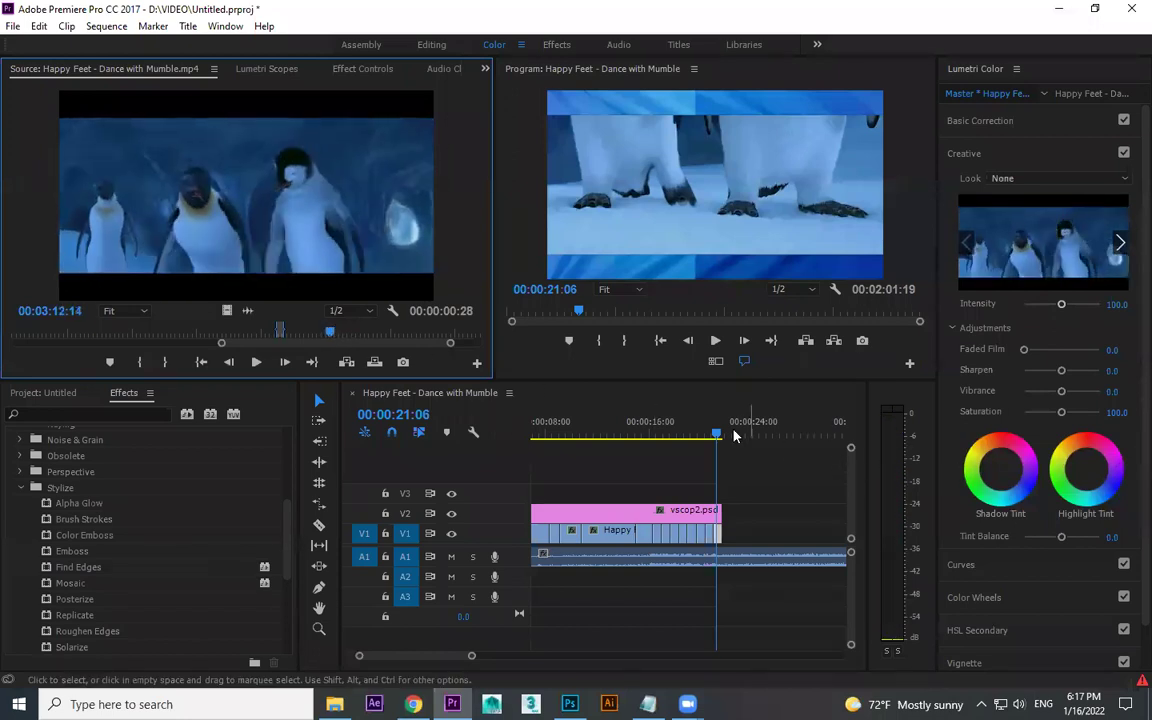
scroll(753, 532, "down", 1)
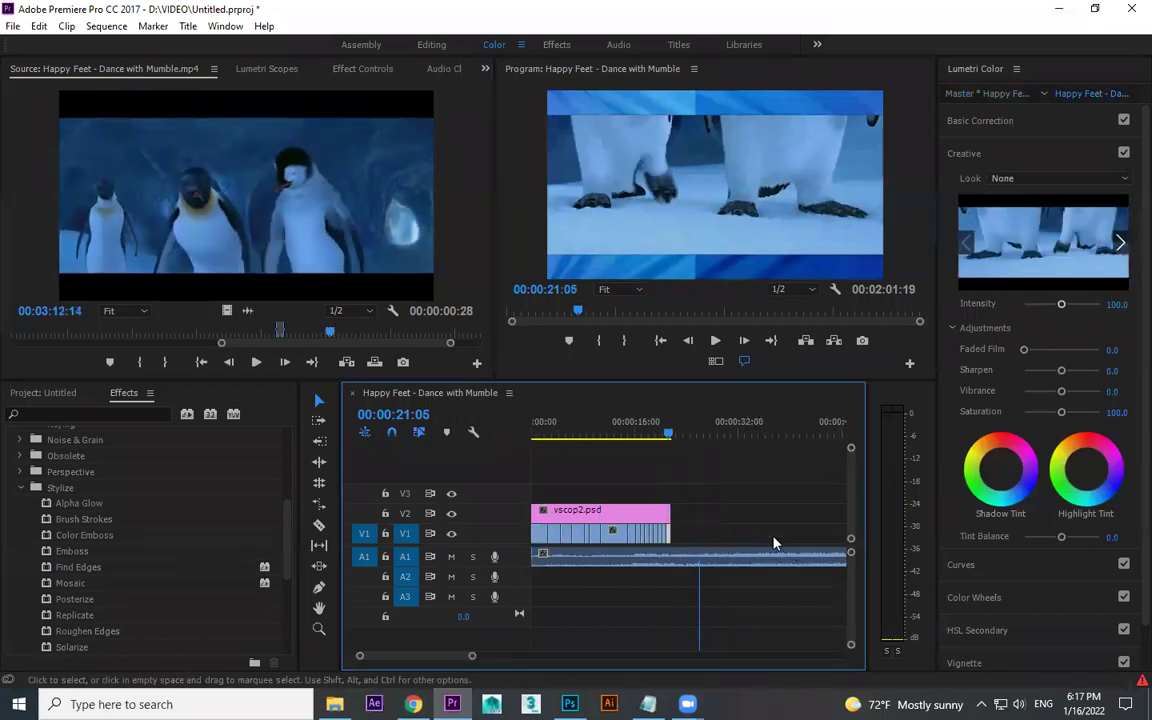
Step: Play the sequence from 21:05
key("space")
scroll(720, 452, "down", 1)
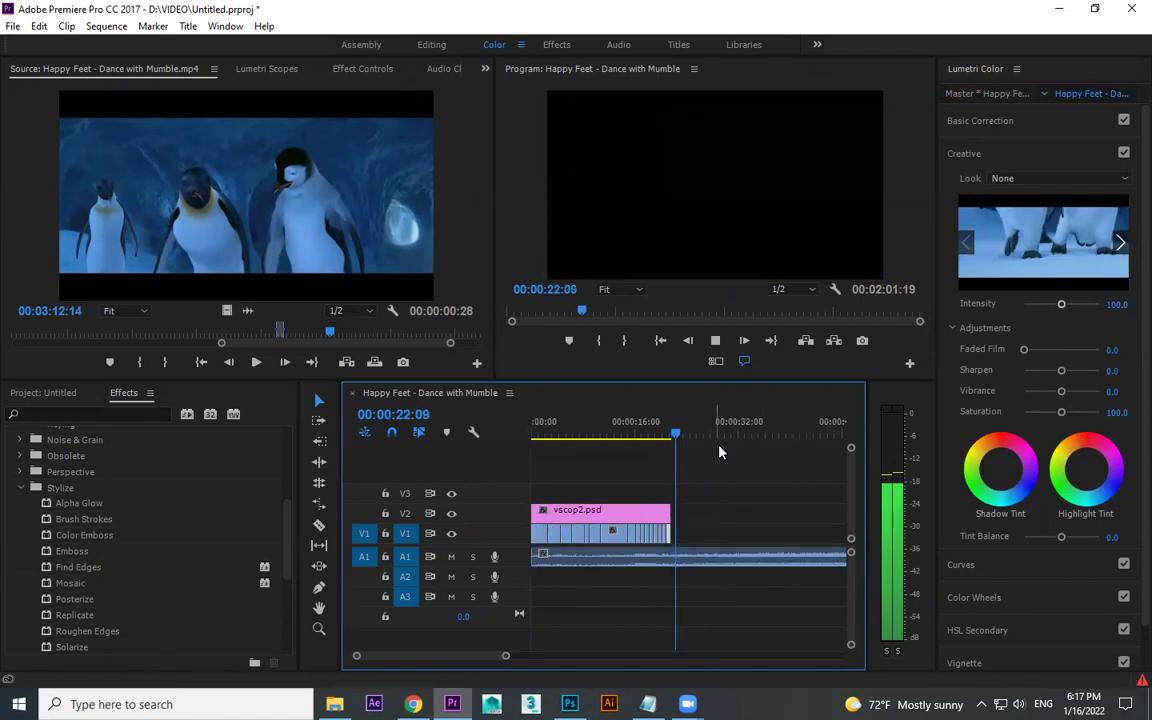
scroll(720, 455, "down", 1)
scroll(722, 460, "up", 1)
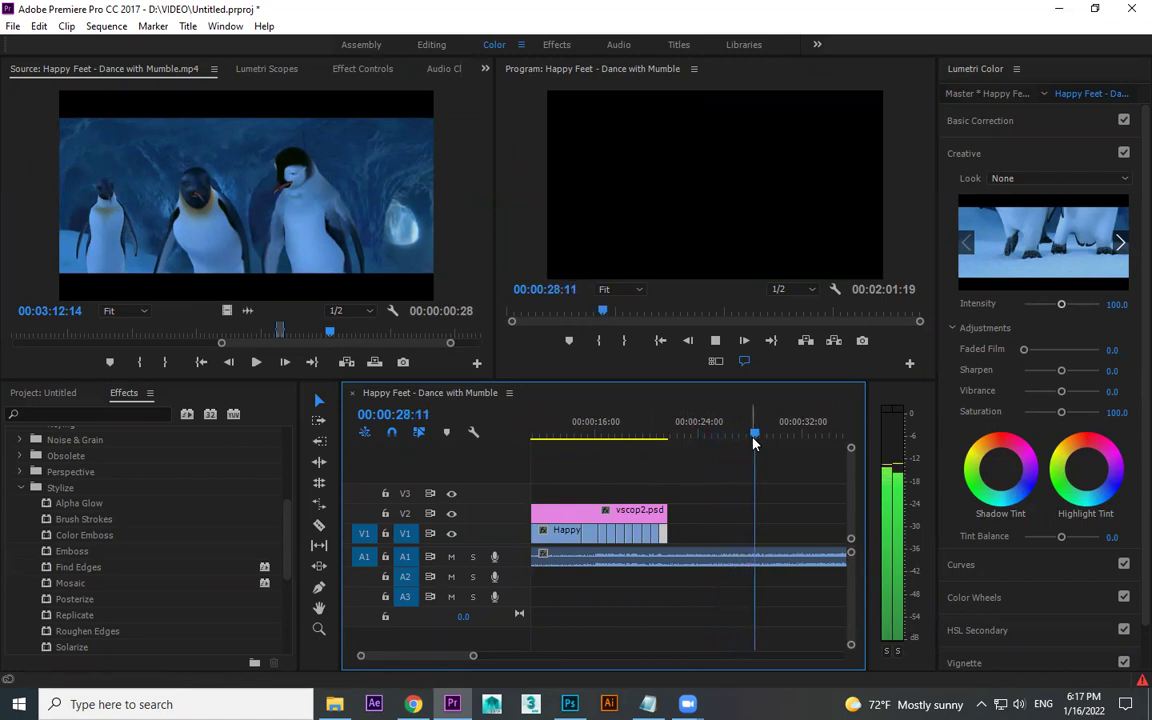
Step: Mark a roughly one-second In/Out range near 3:15 in the Happy Feet source
key("space")
left_click_drag(333, 338, 354, 335)
left_click(141, 362)
key("space")
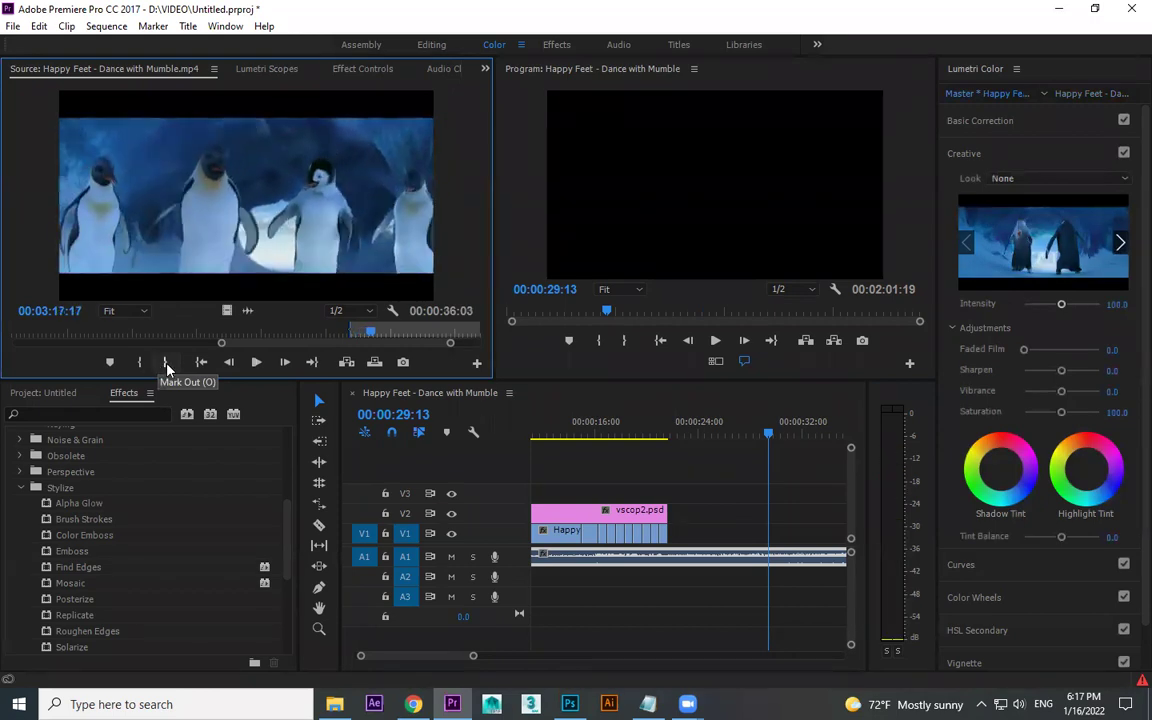
left_click(163, 364)
left_click_drag(372, 334, 359, 334)
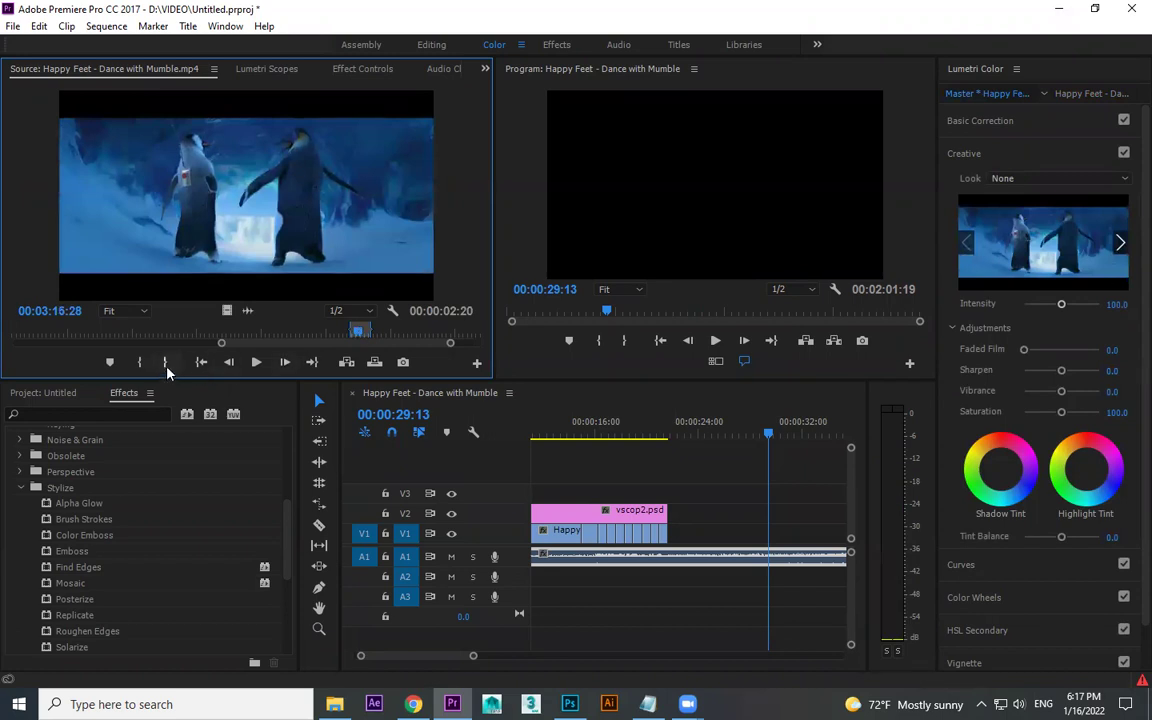
Step: Place the marked range after the last V1 clip and lengthen its start edge
left_click_drag(697, 514, 682, 533)
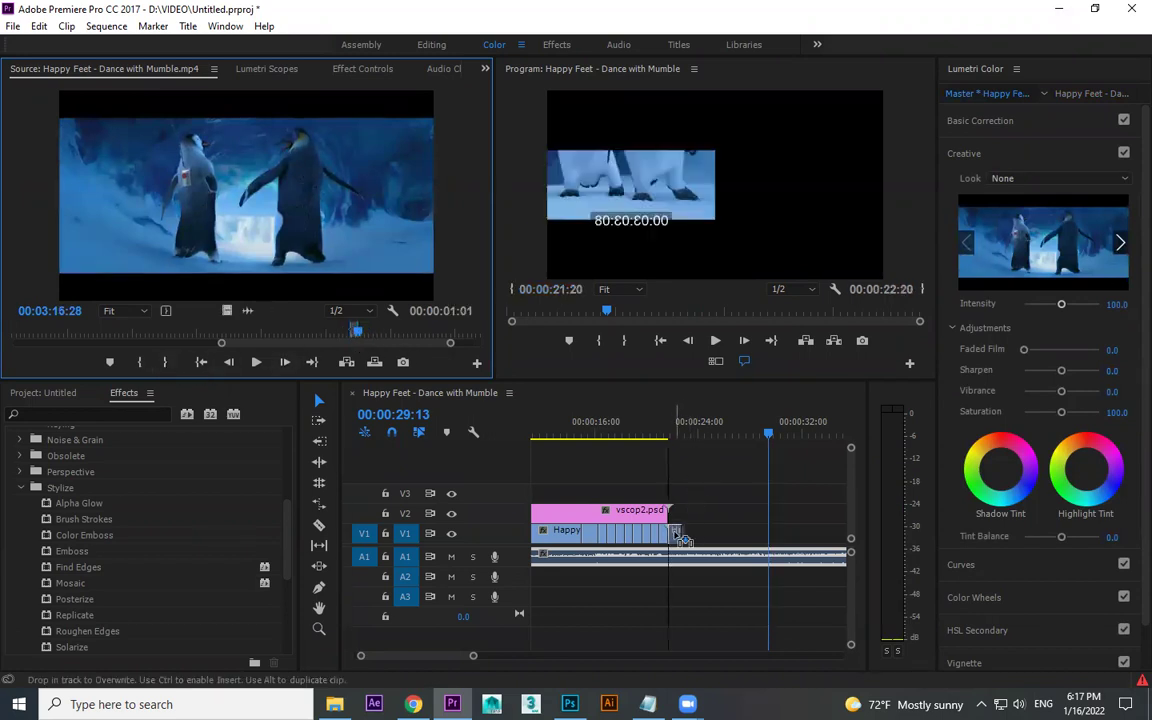
left_click(685, 430)
key("=")
mouse_move(709, 537)
left_mouse_down()
mouse_move(757, 532)
mouse_move(650, 532)
left_mouse_up()
Step: Preview from about 22:06 and slide the new Happy Feet clip earlier on V1
left_click(645, 428)
key("space")
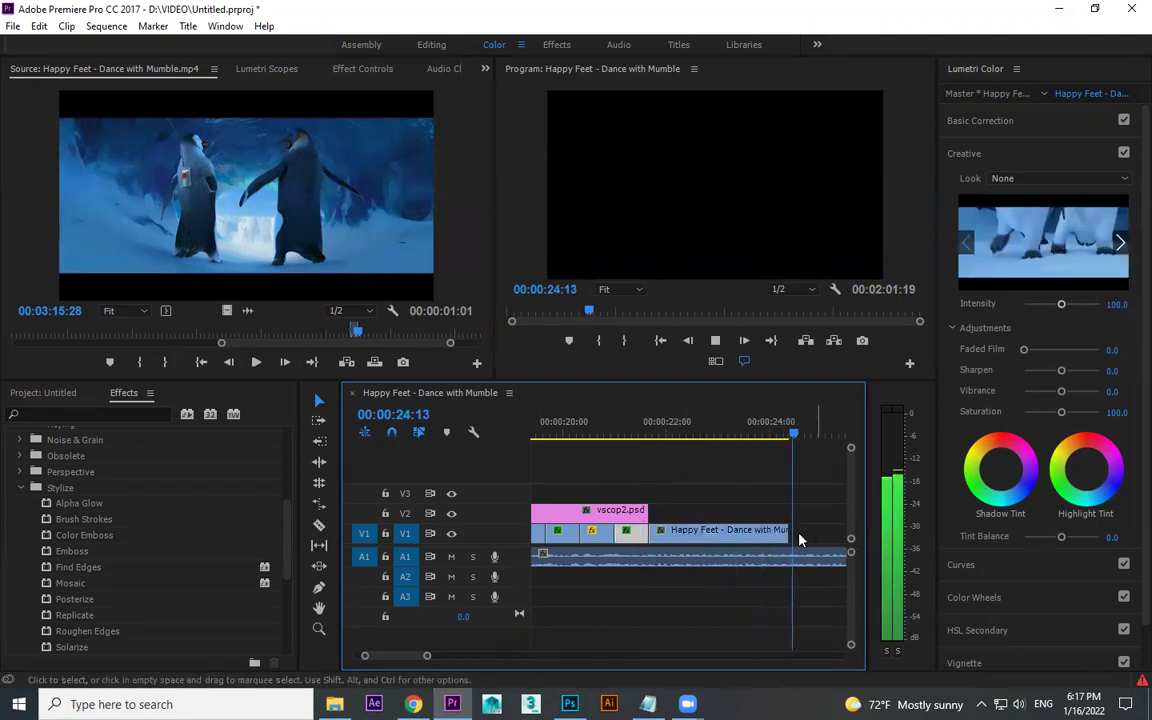
left_click(676, 430)
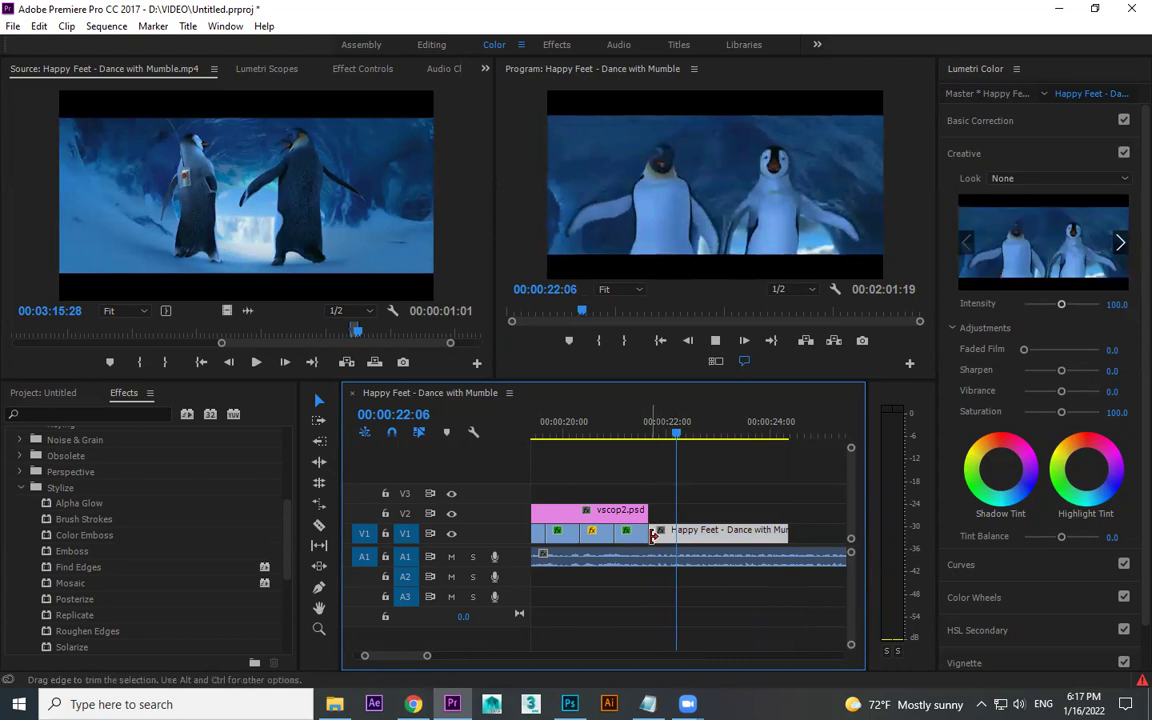
key("space")
left_click_drag(655, 535, 673, 540)
key("space")
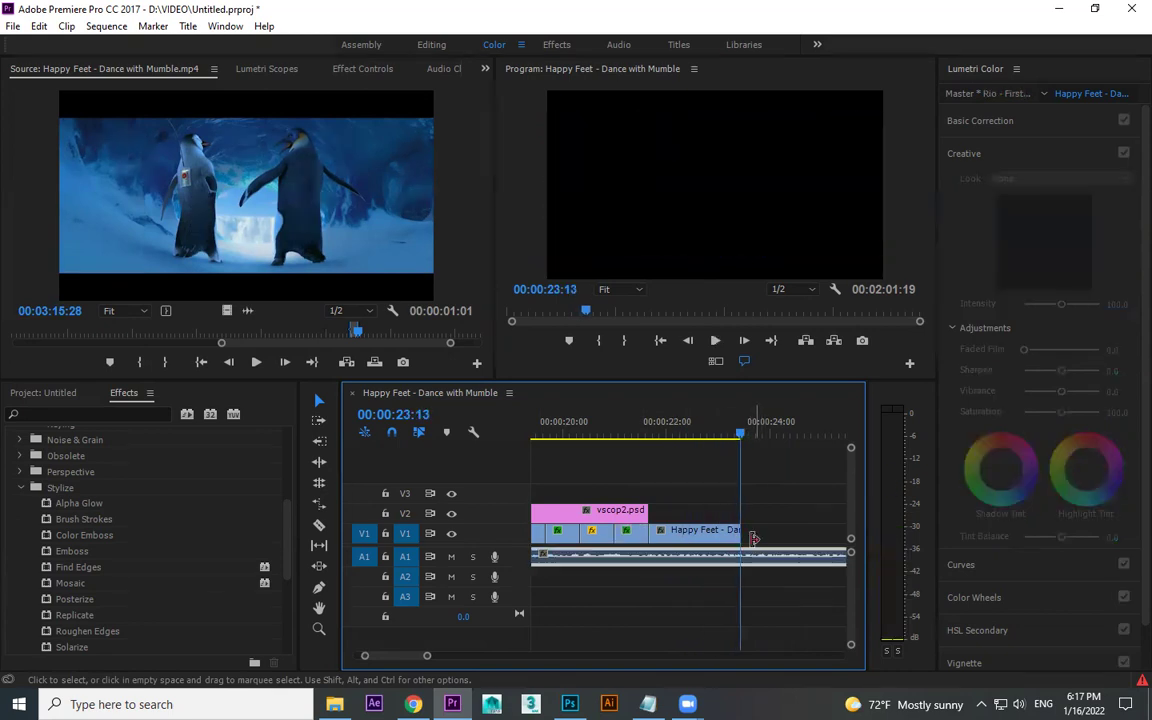
Step: Extend the clip's end to roughly 37 seconds and play back to 00:00:34:20
left_click_drag(757, 533, 816, 530)
key("space")
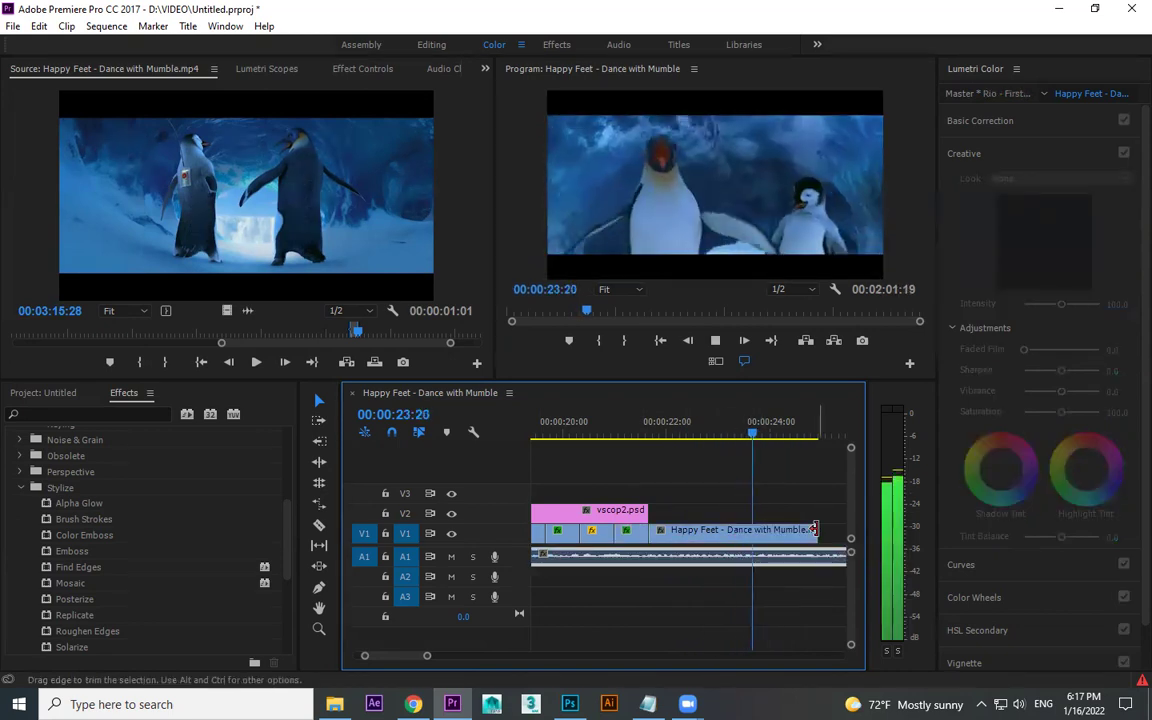
key("minus")
left_click_drag(730, 530, 845, 530)
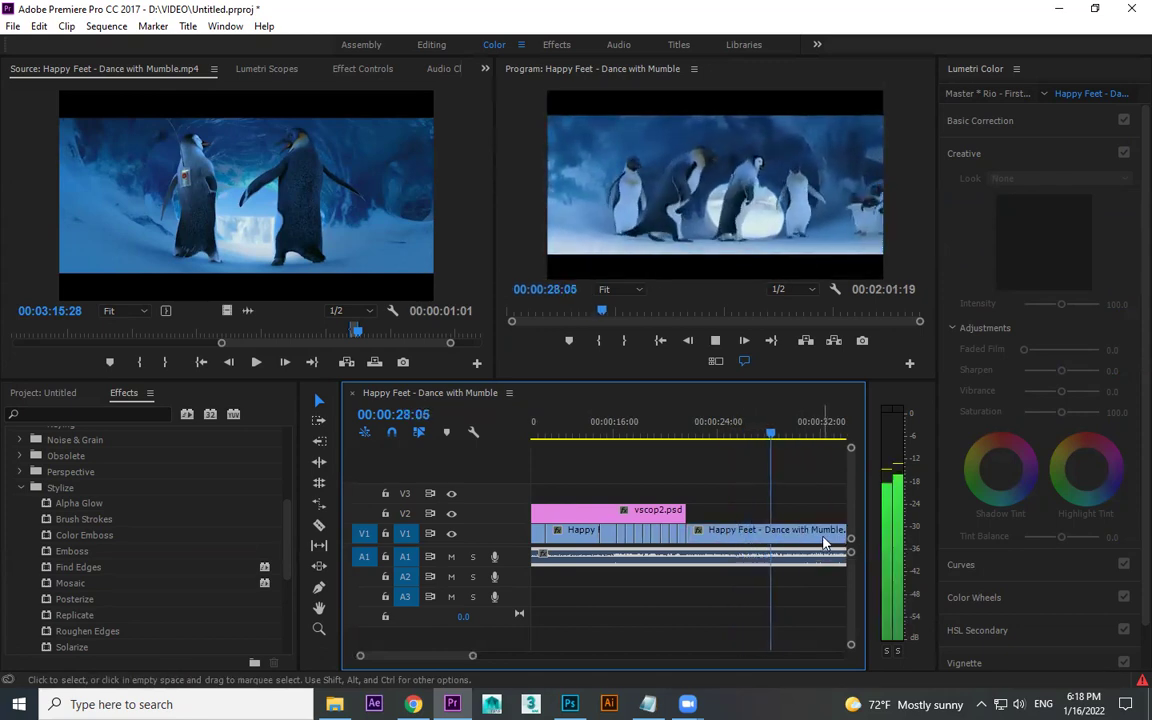
key("minus")
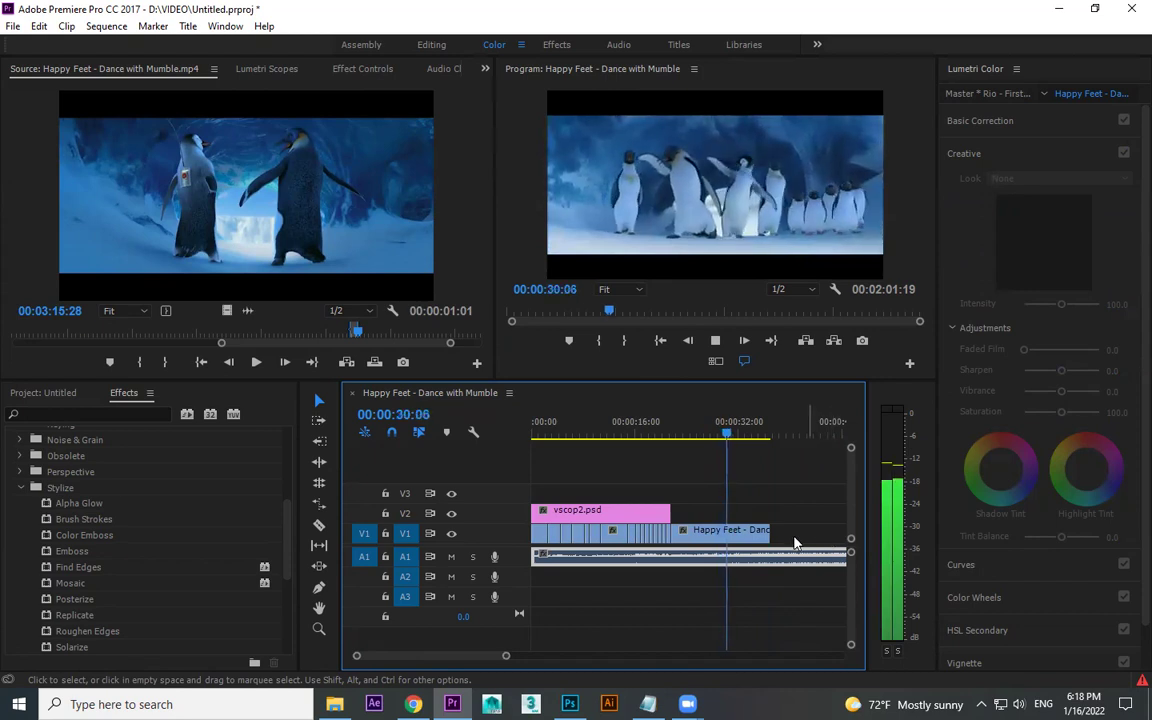
key("equal")
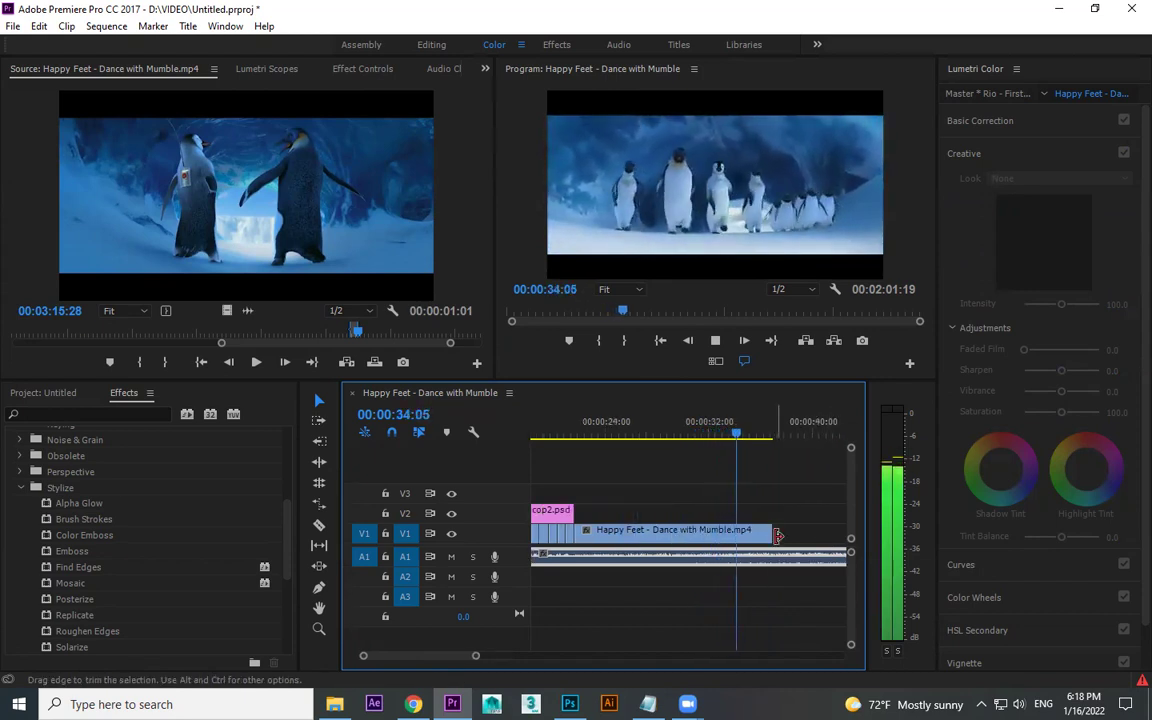
key("space")
key("space")
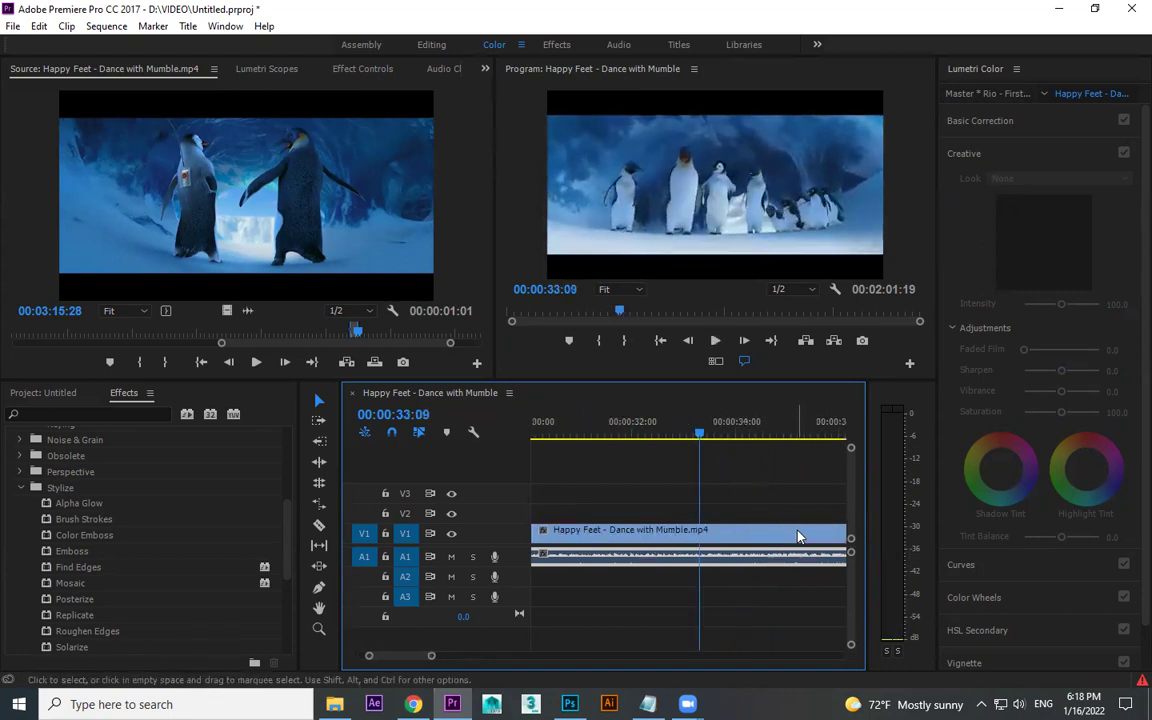
Step: Trim the last V1 clip's end back to the playhead near 33:08
left_click(683, 433)
key("space")
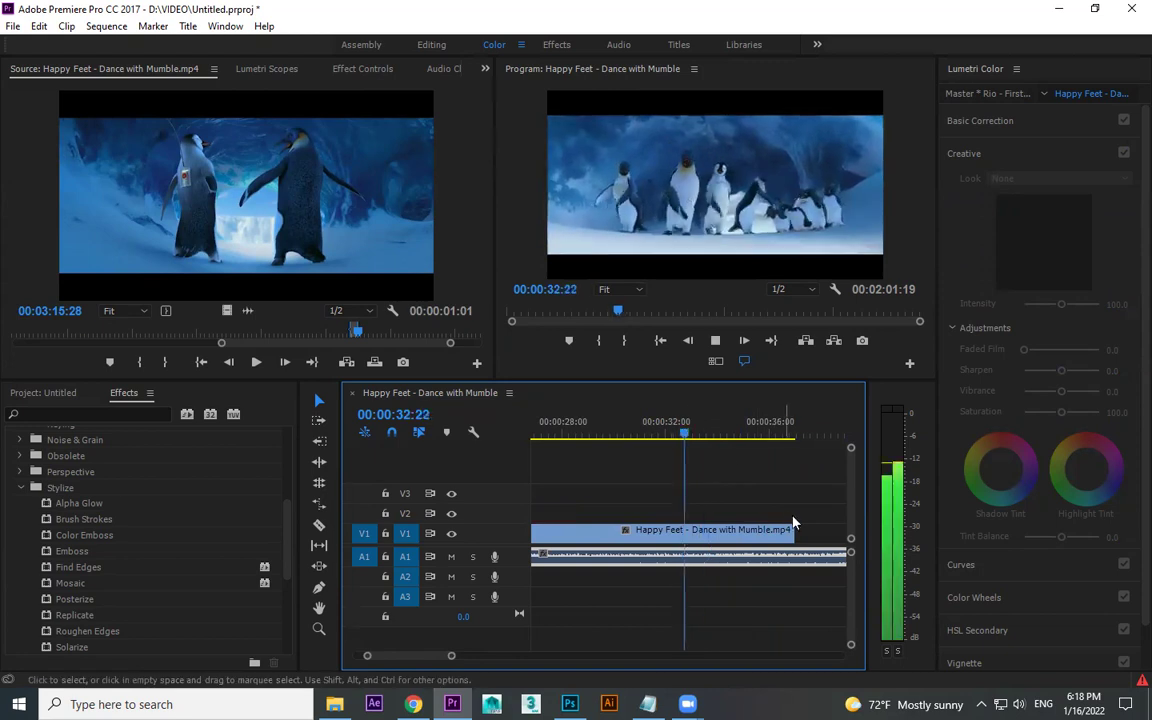
left_click_drag(753, 538, 704, 538)
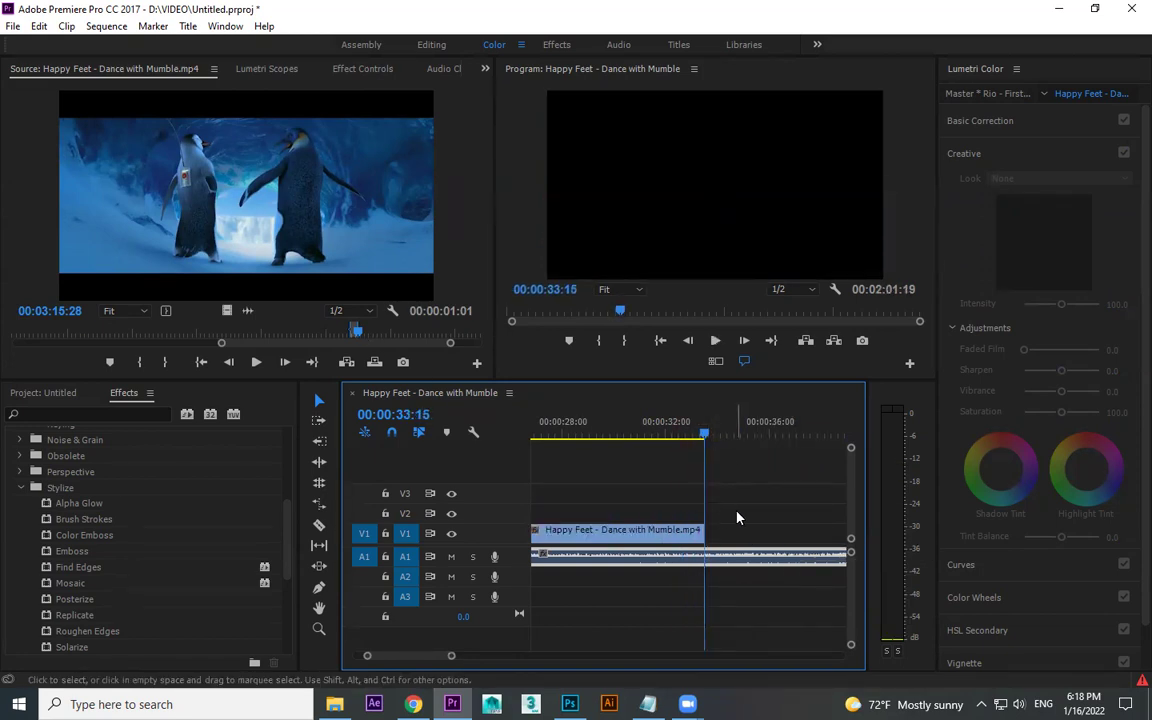
key("space")
key("space")
Step: Scrub the Happy Feet source to find a new shot around 00:00:23
mouse_move(373, 335)
left_mouse_down()
mouse_move(457, 332)
mouse_move(111, 338)
left_mouse_up()
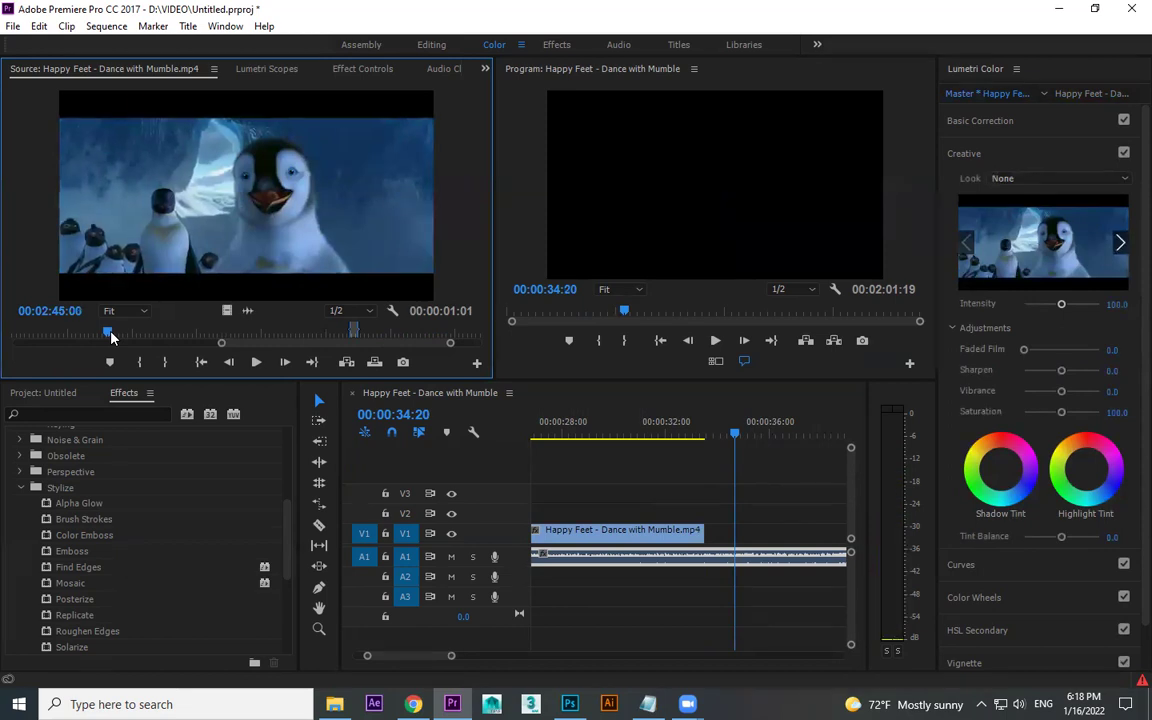
mouse_move(111, 338)
left_mouse_down()
mouse_move(301, 330)
mouse_move(3, 332)
left_mouse_up()
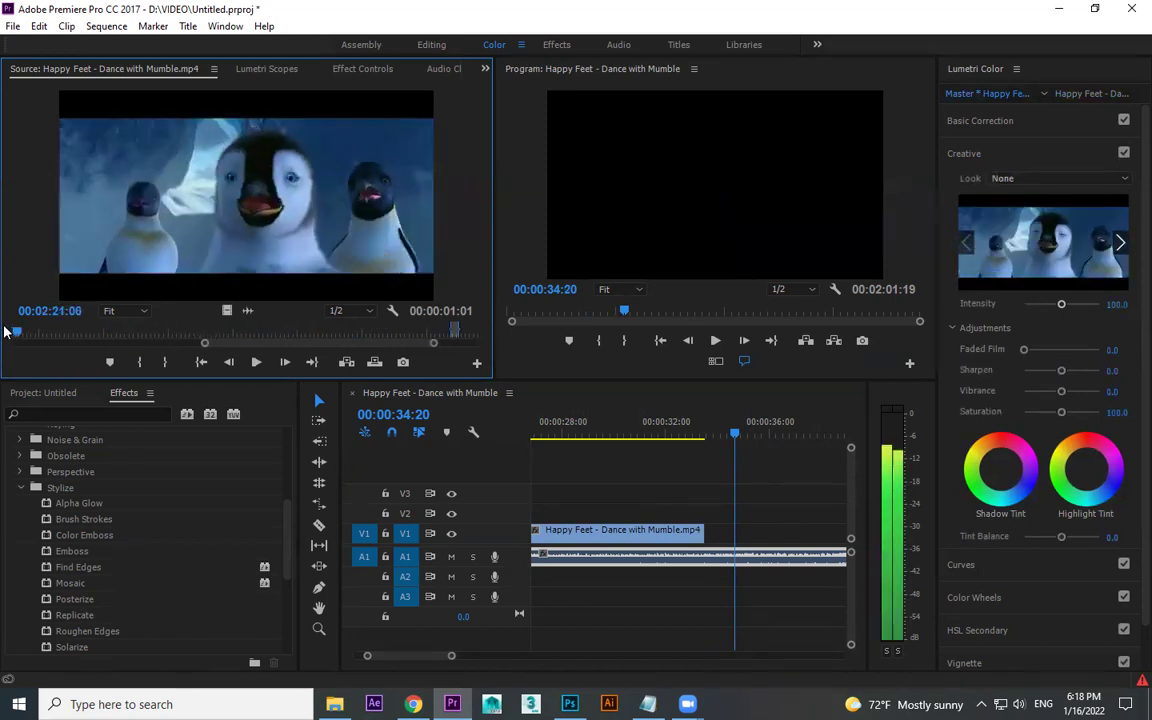
key("Home")
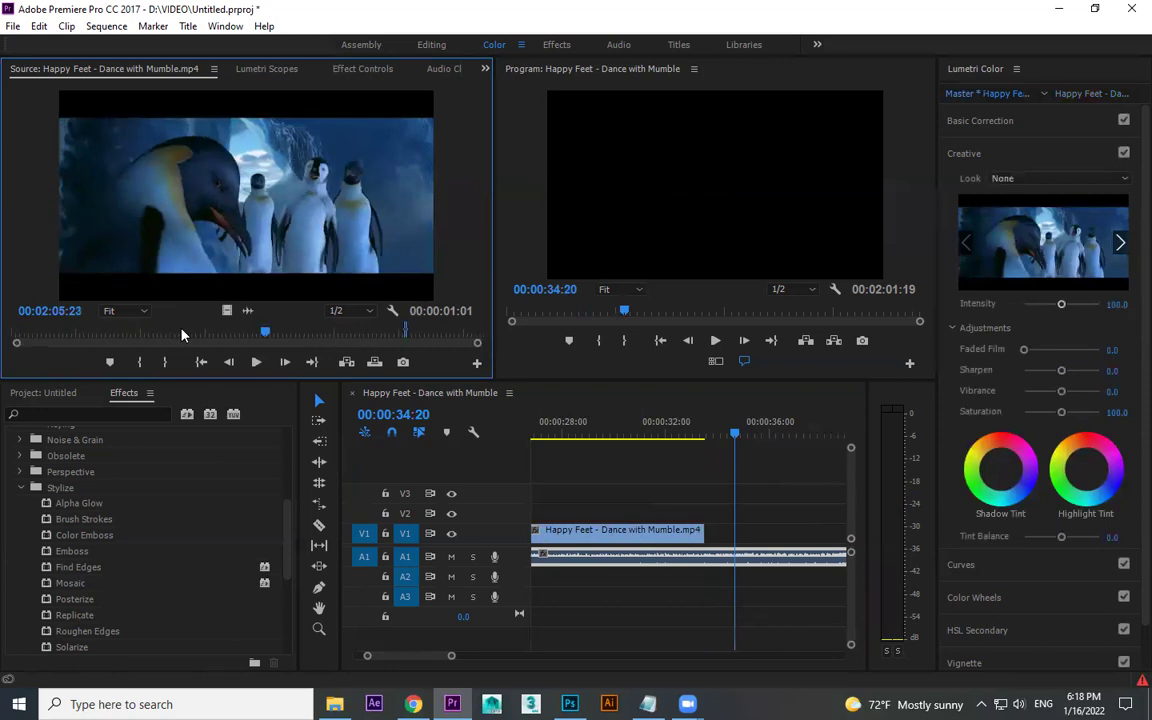
key("space")
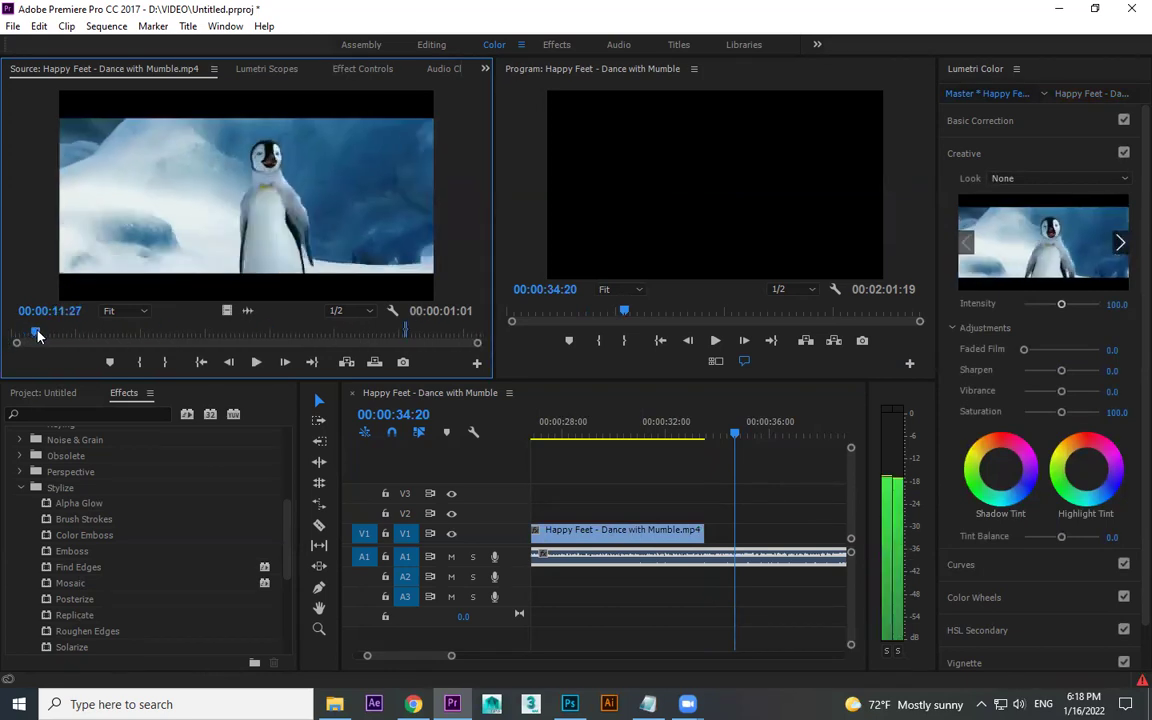
left_click_drag(44, 332, 60, 334)
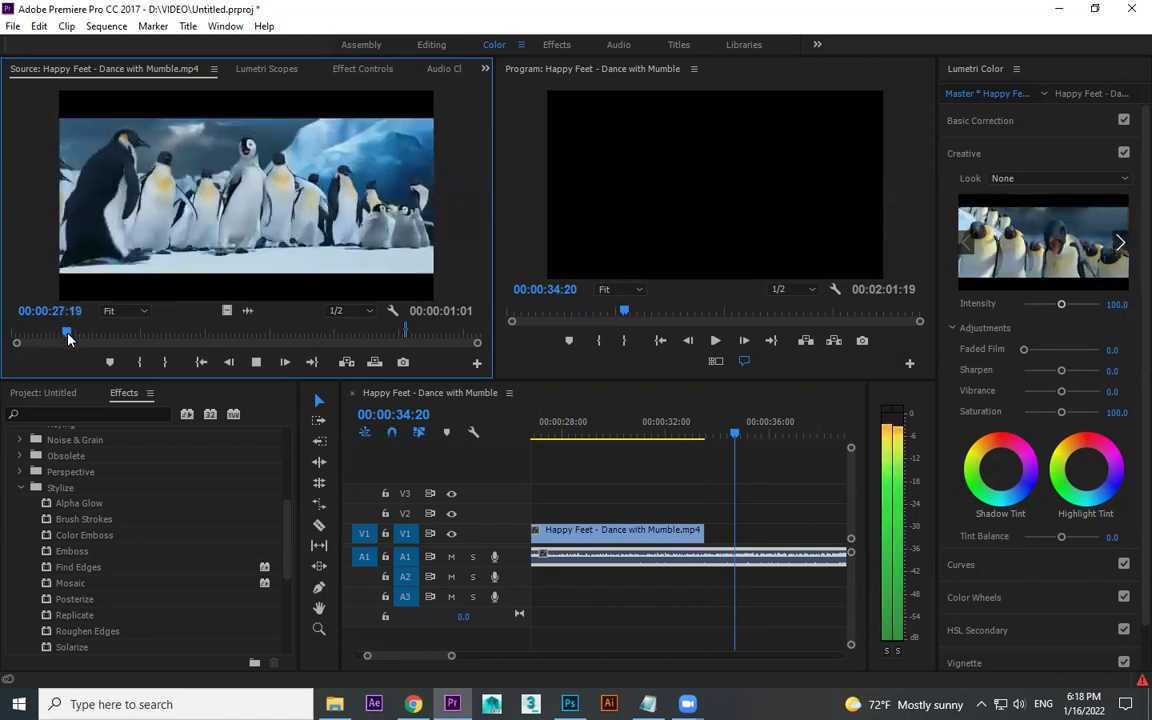
left_click_drag(68, 338, 44, 335)
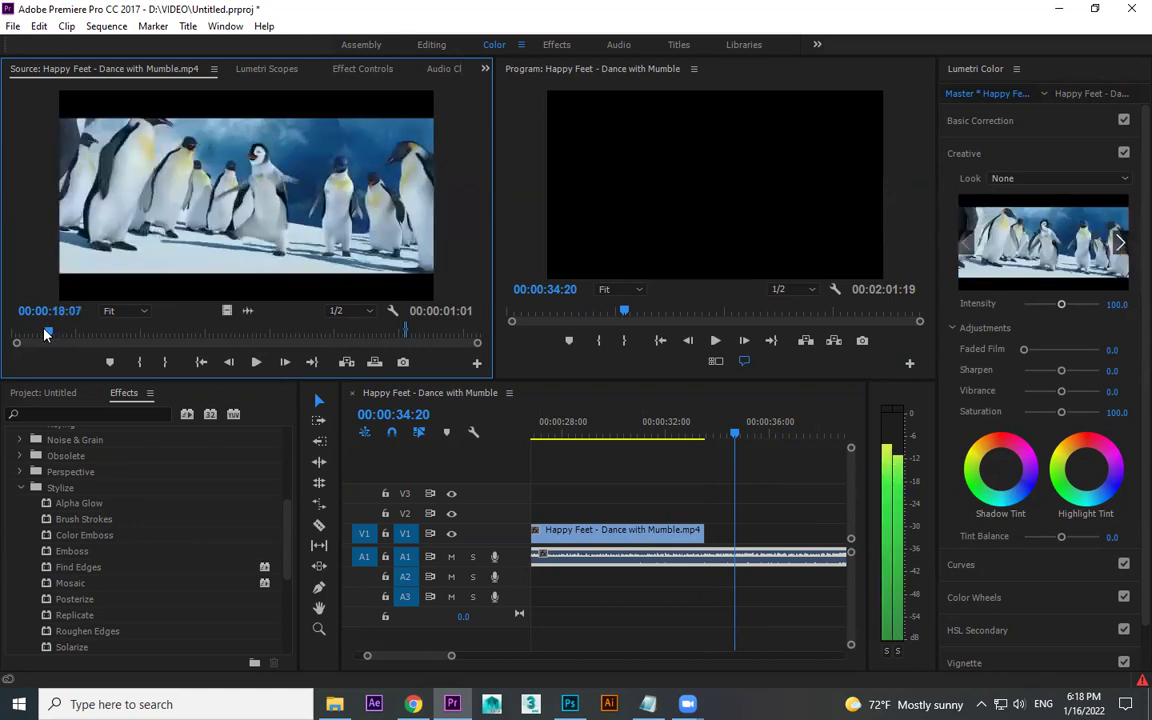
Step: Mark a 00:00:02:25 range ending at 24:18 and place it on V1
left_click(140, 363)
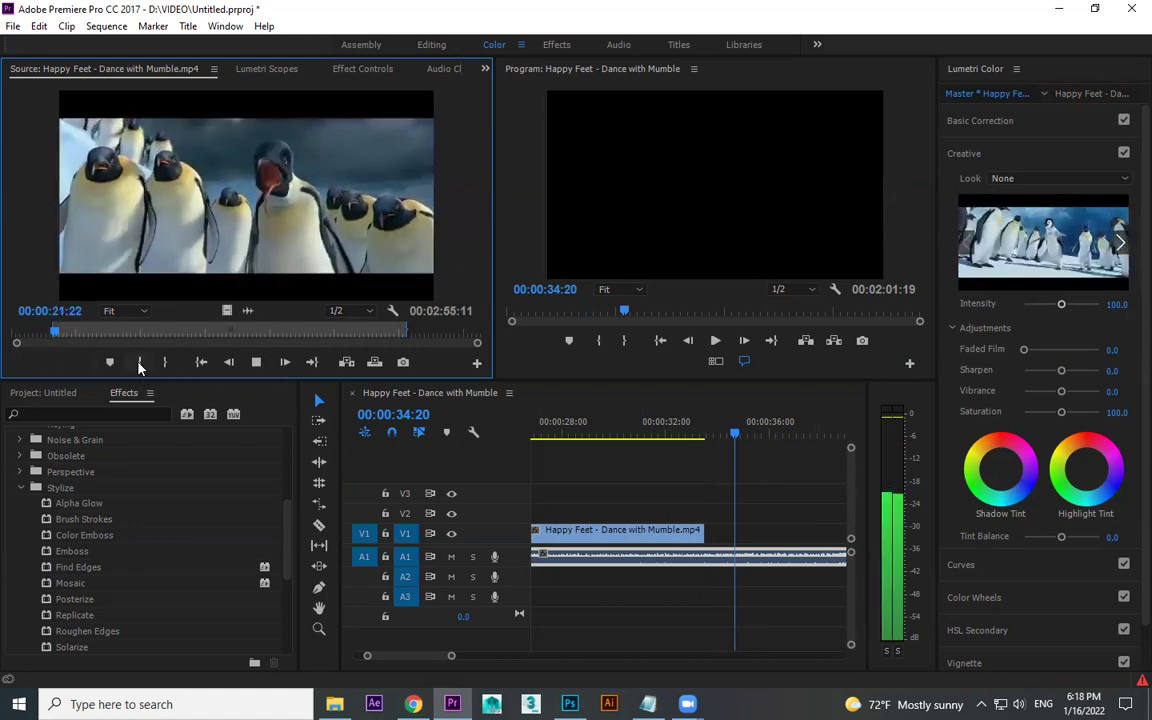
left_click(57, 338)
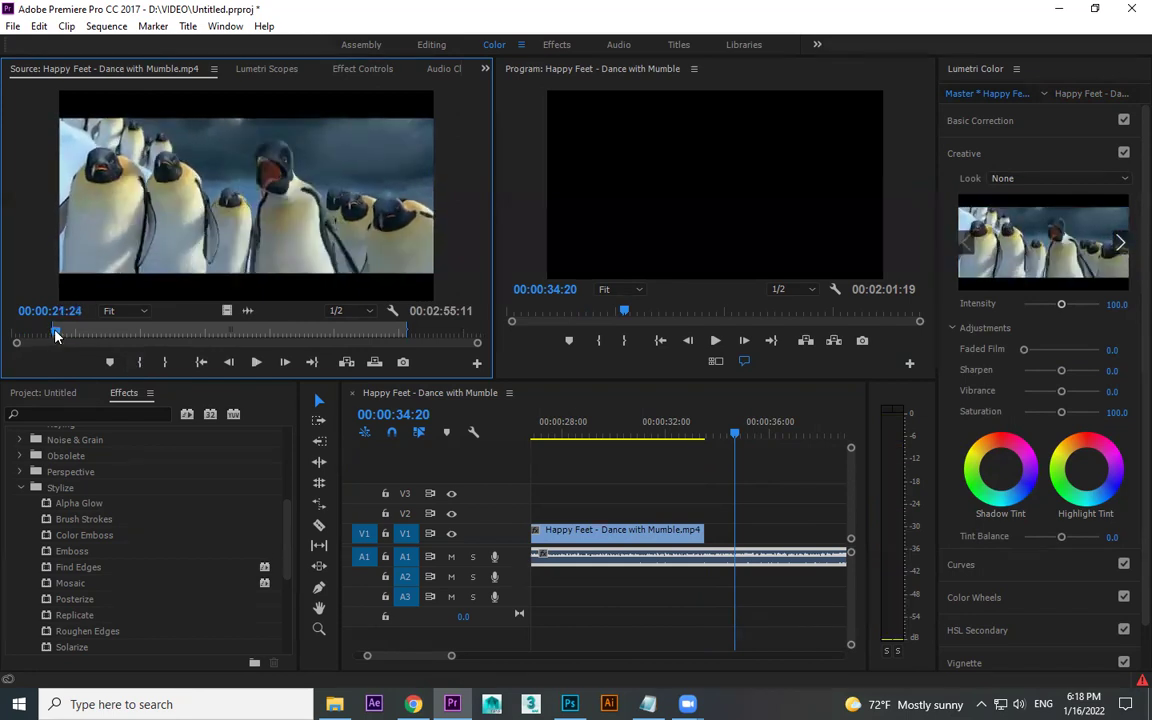
key("space")
left_click(140, 363)
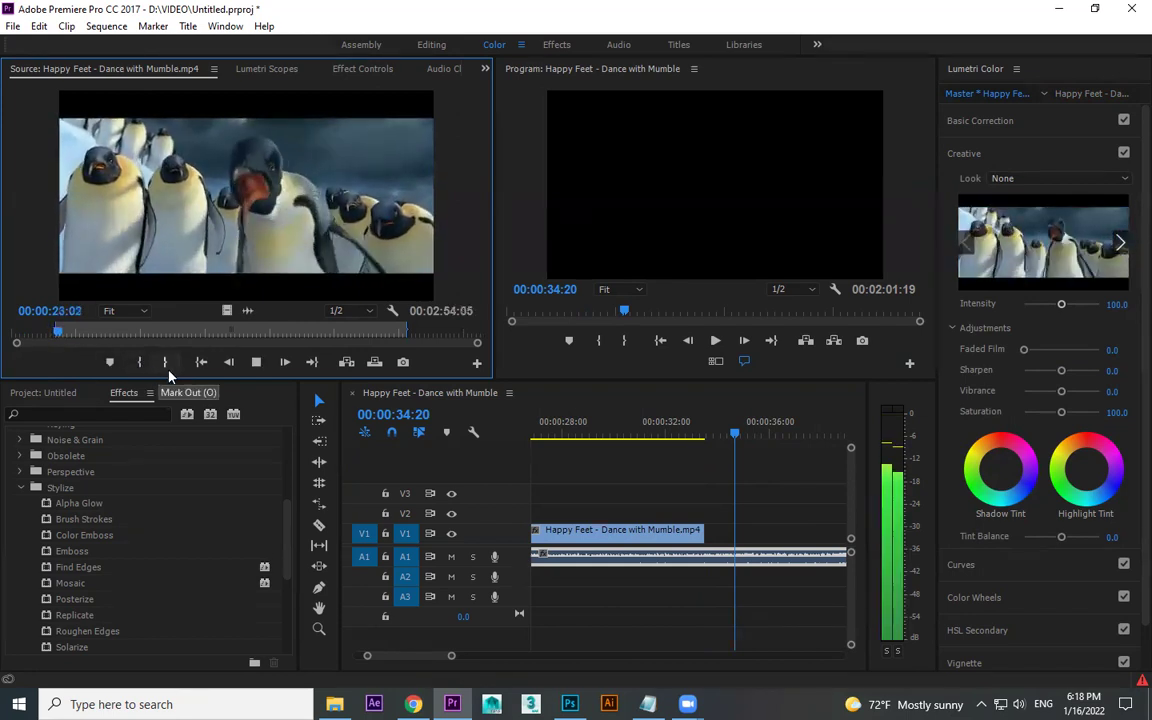
left_click(168, 364)
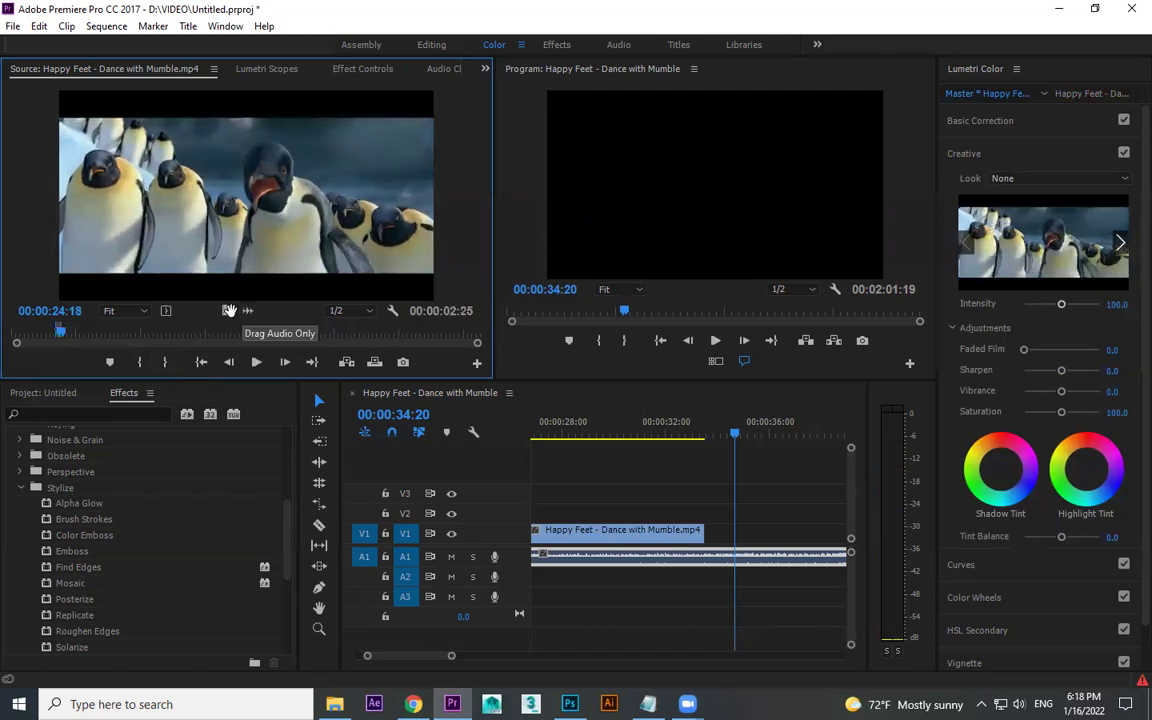
left_click_drag(724, 543, 712, 538)
left_click(698, 431)
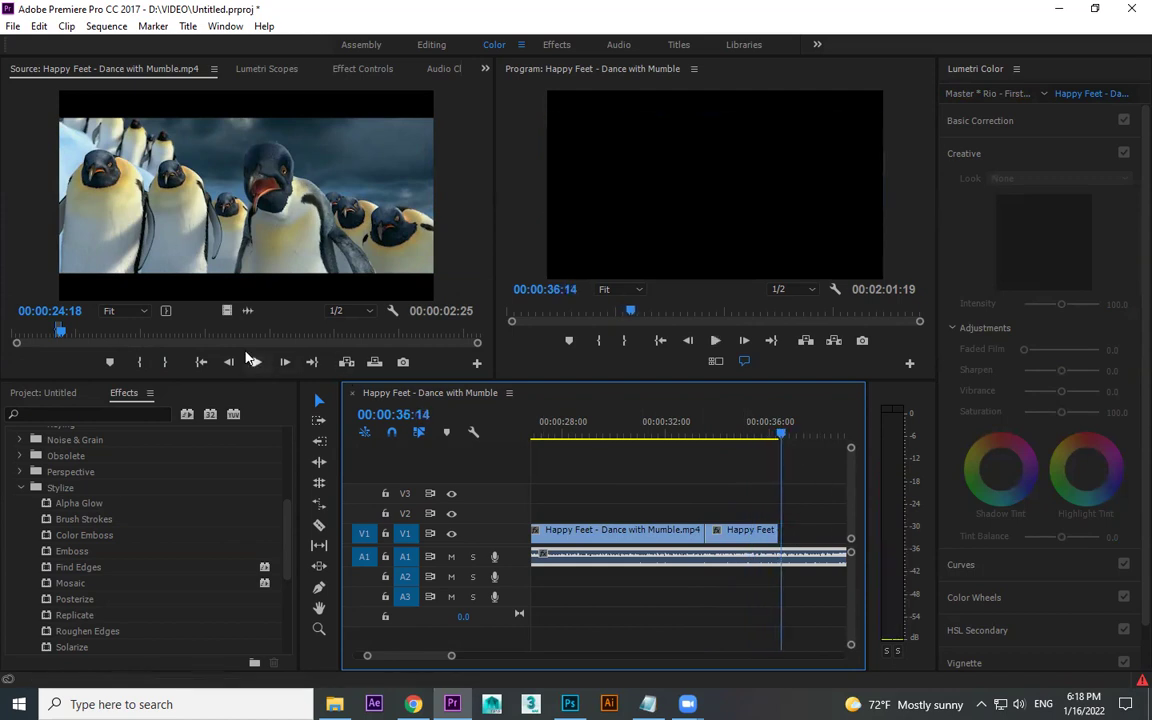
Step: Browse the source for the marching penguins shot, settling near 13:14
left_click_drag(62, 335, 66, 337)
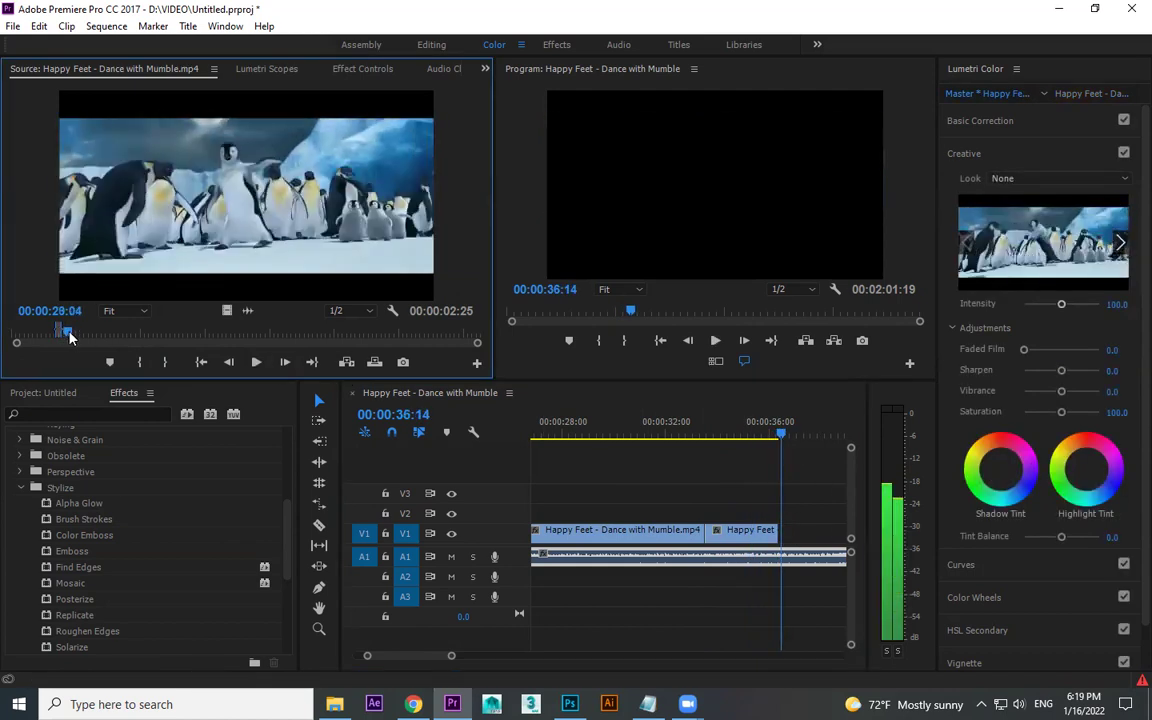
key("space")
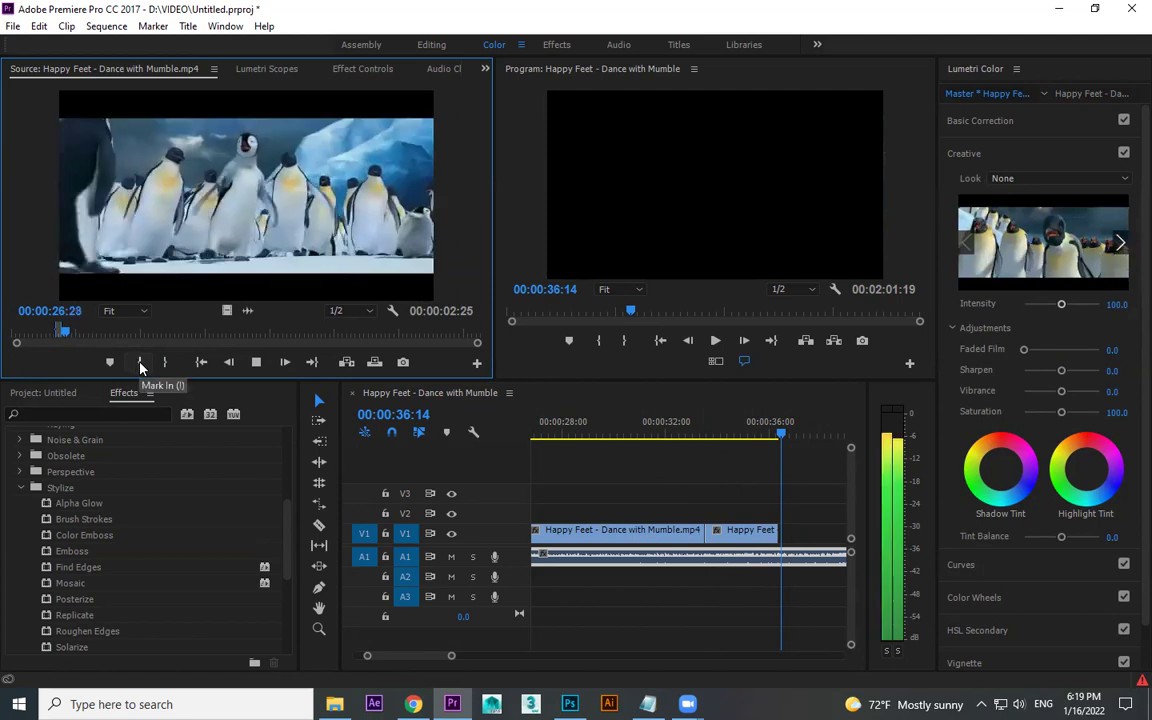
key("space")
left_click(63, 336)
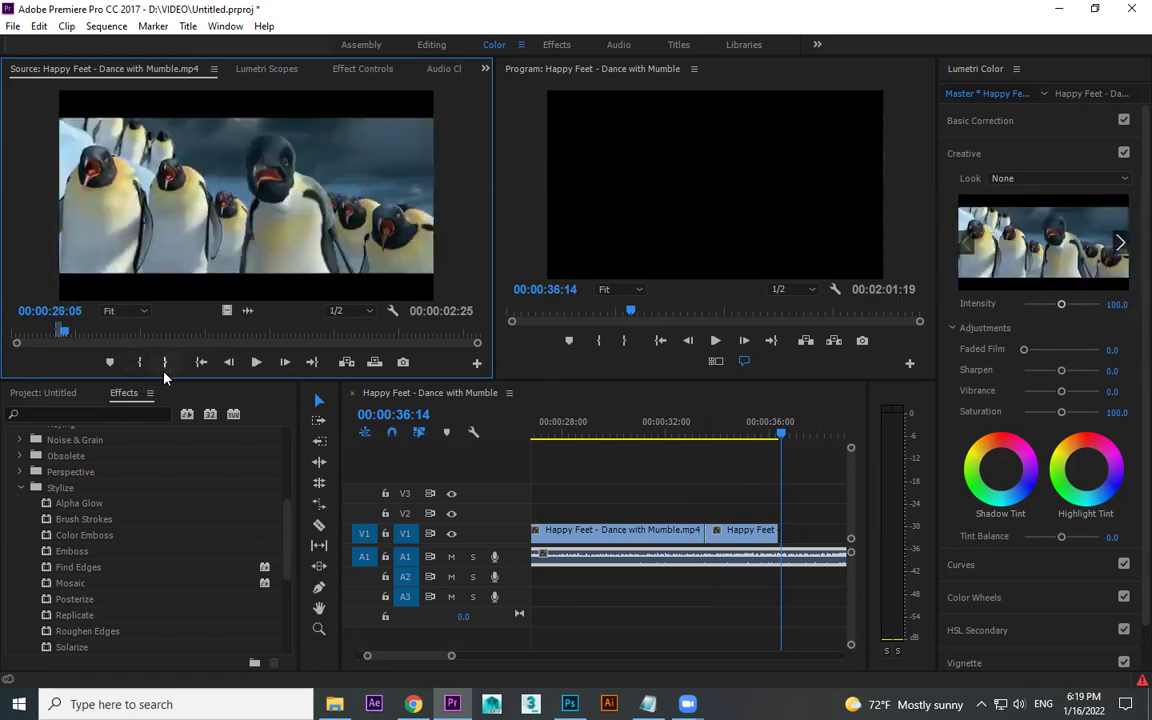
left_click(52, 334)
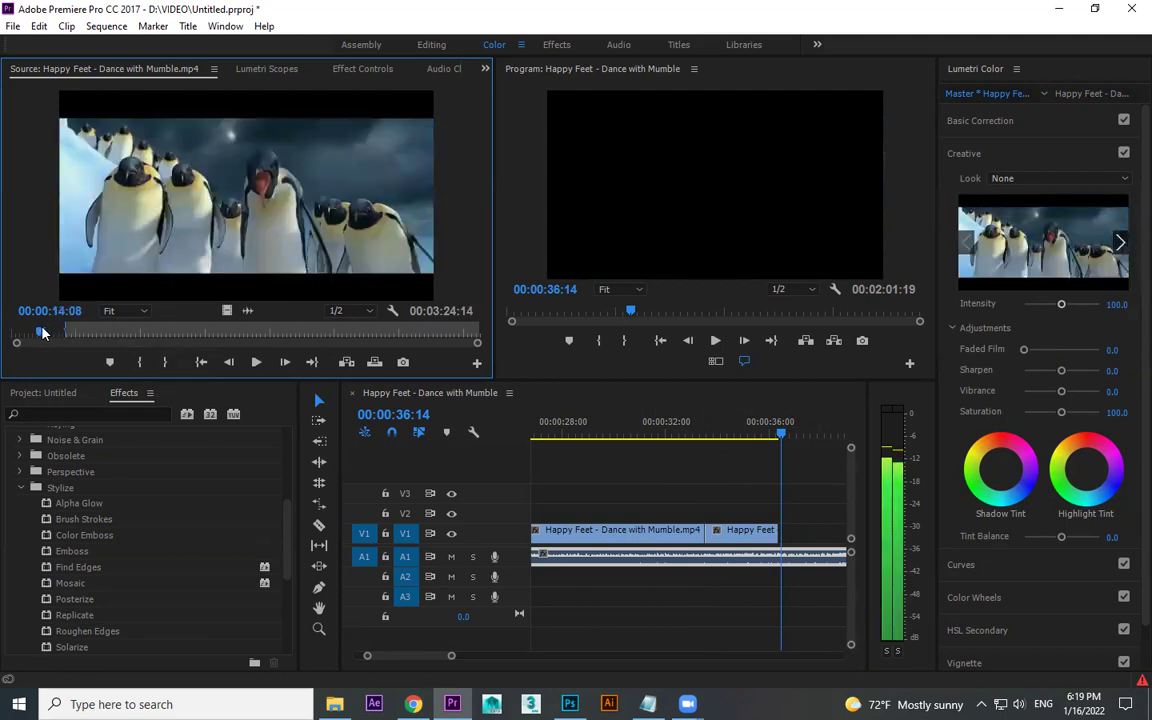
left_click_drag(52, 334, 38, 332)
key("space")
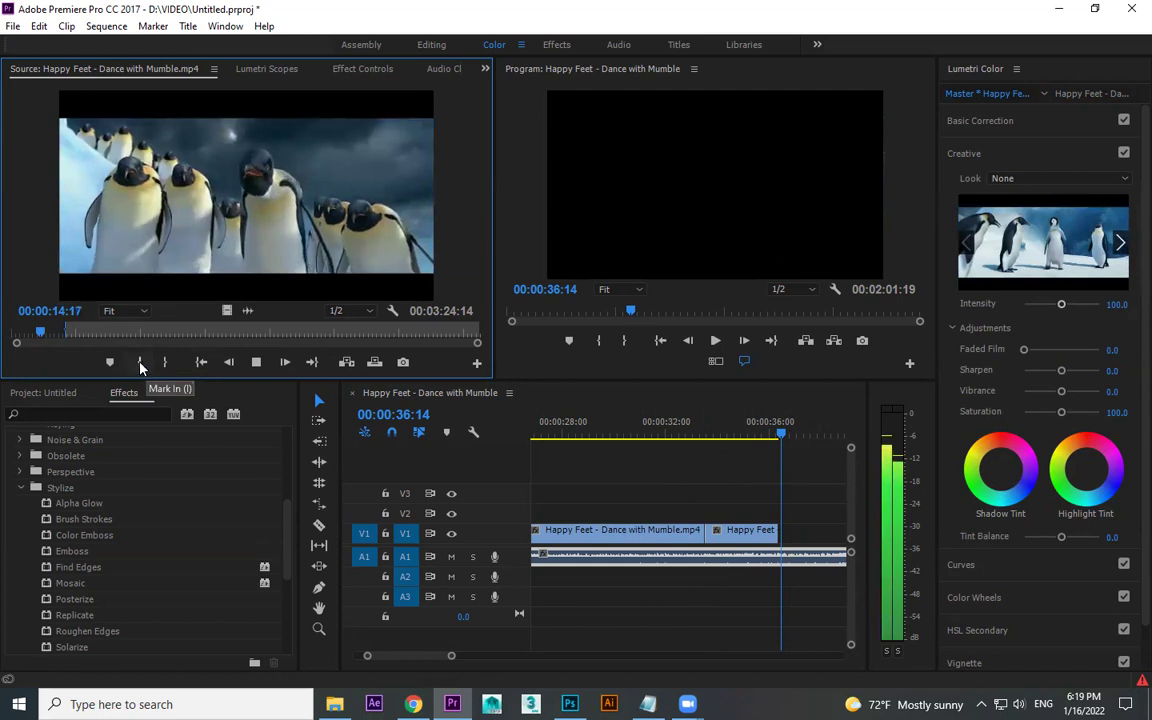
Step: Mark a 00:00:03:28 range ending at 18:17 and place it on V1 at the playhead
left_click(142, 366)
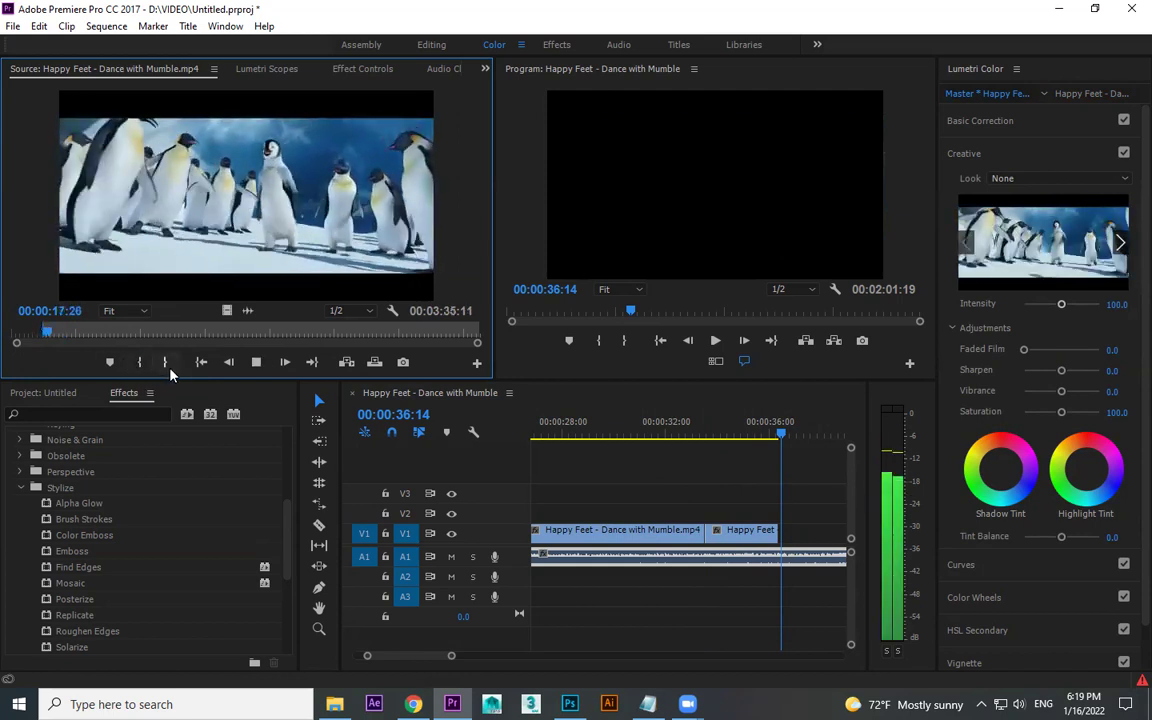
left_click(167, 363)
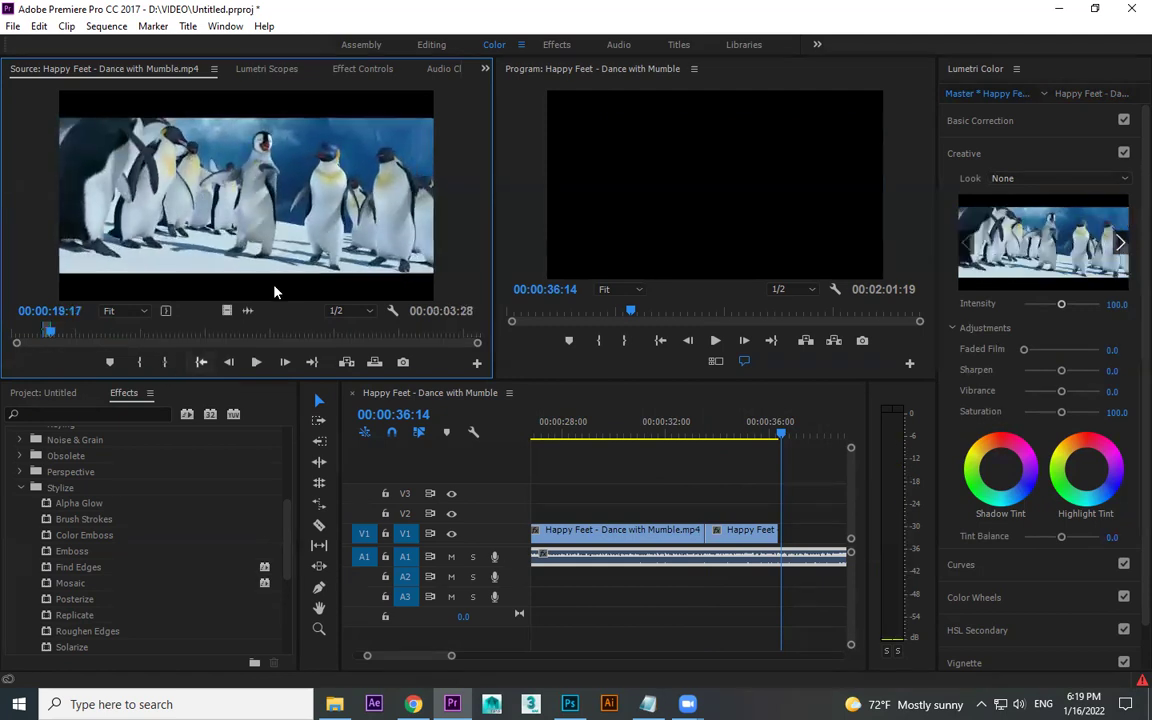
left_click_drag(792, 543, 797, 540)
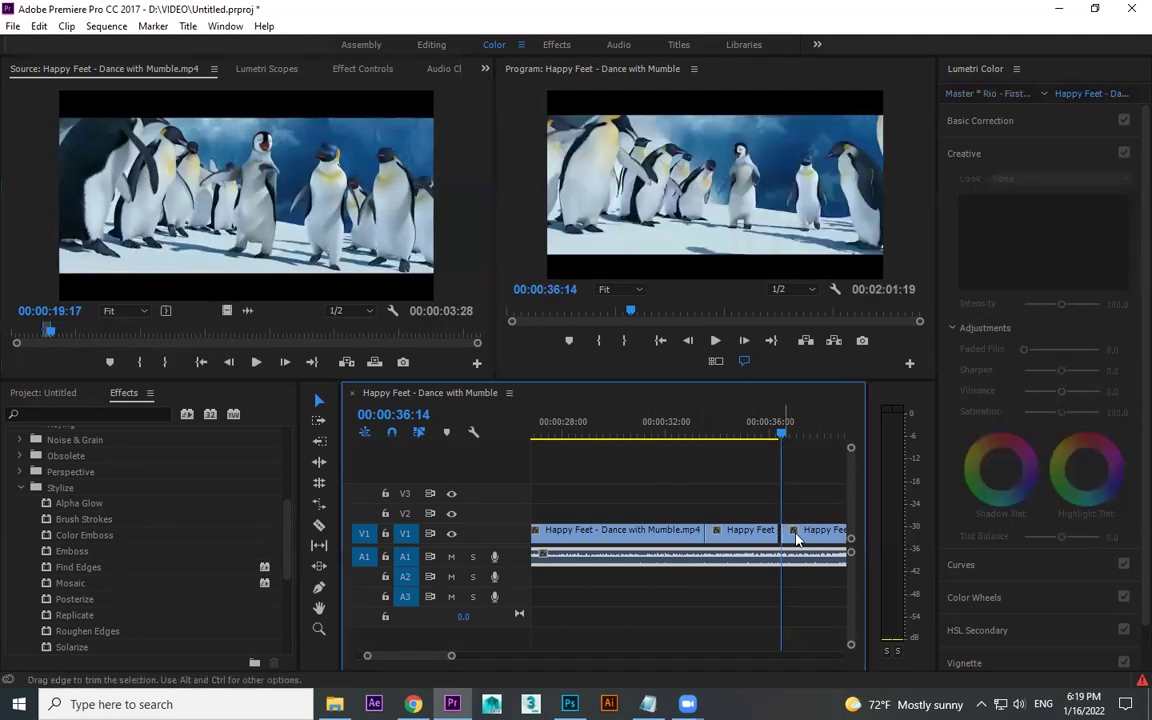
Step: Trim 1:11 off the end of the third clip on V1
key("space")
key("equal")
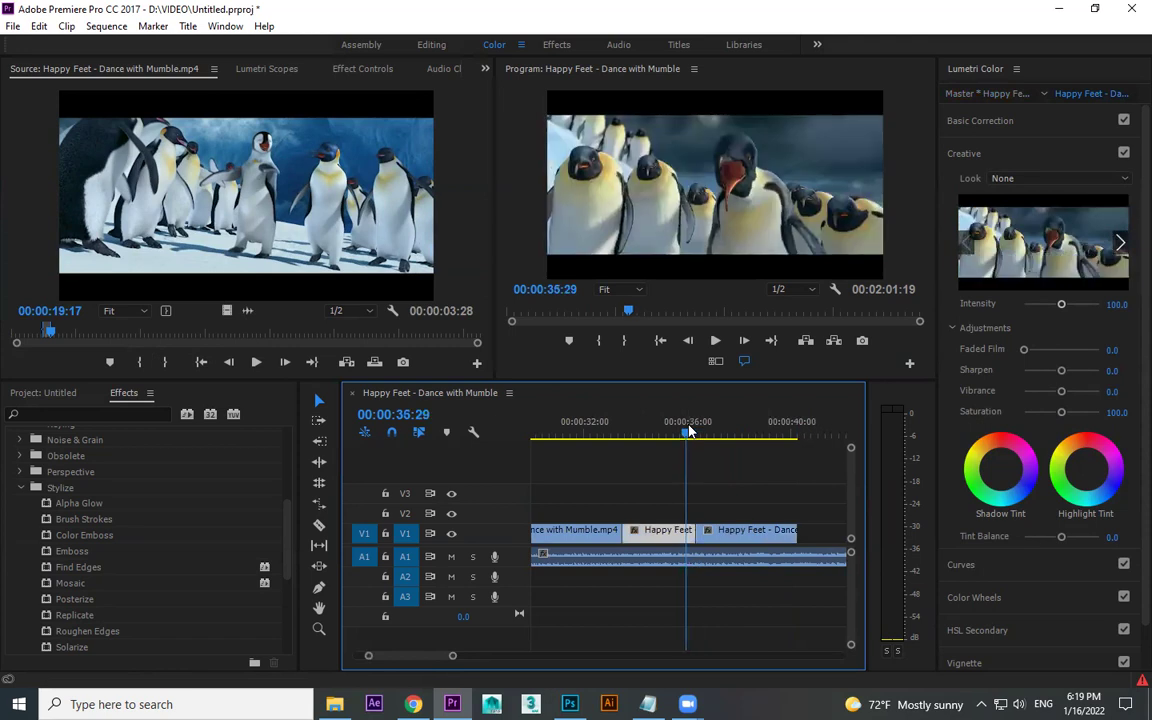
left_click(690, 430)
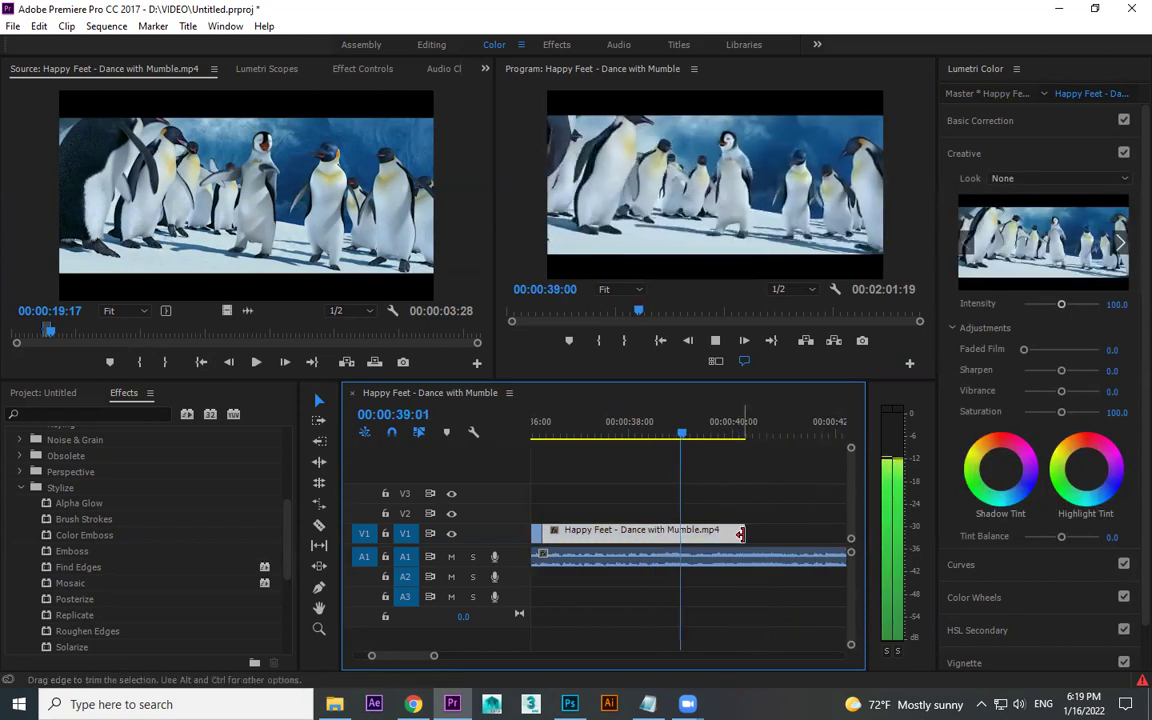
key("space")
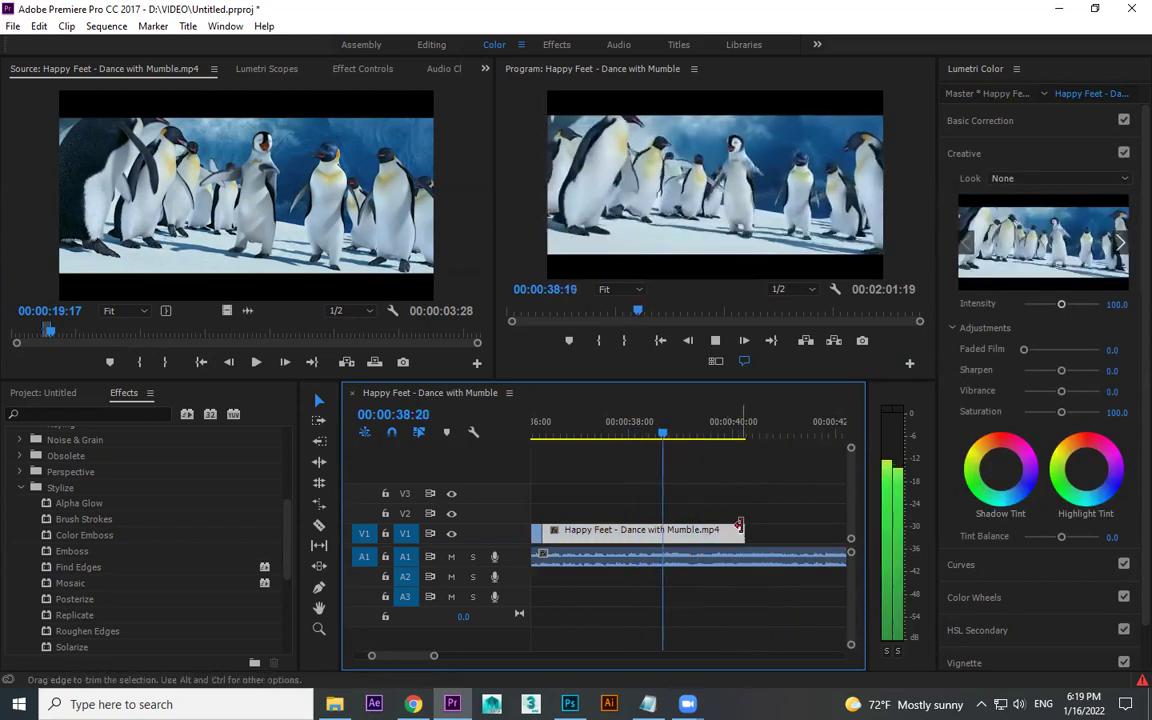
left_click_drag(742, 531, 674, 533)
Step: Mark a baby-penguins source range from about 36:14 to 40:09 in the Source Monitor
left_click_drag(57, 341, 91, 341)
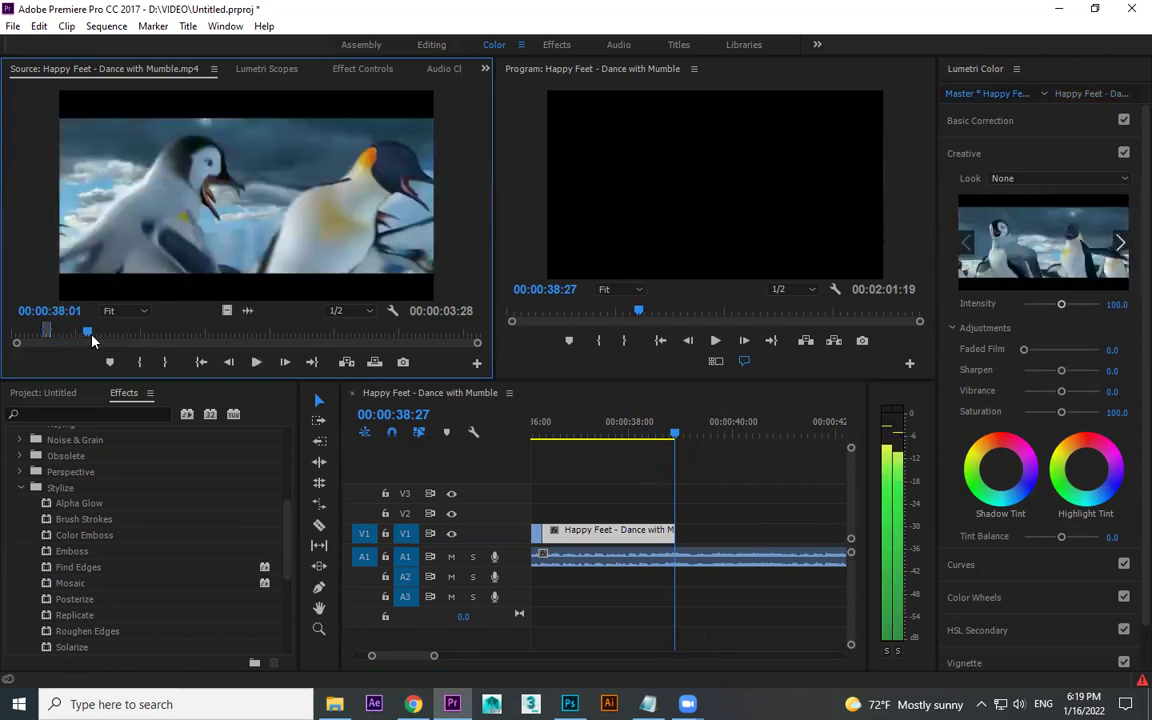
left_click(230, 362)
left_click(230, 362)
left_click(138, 362)
key("space")
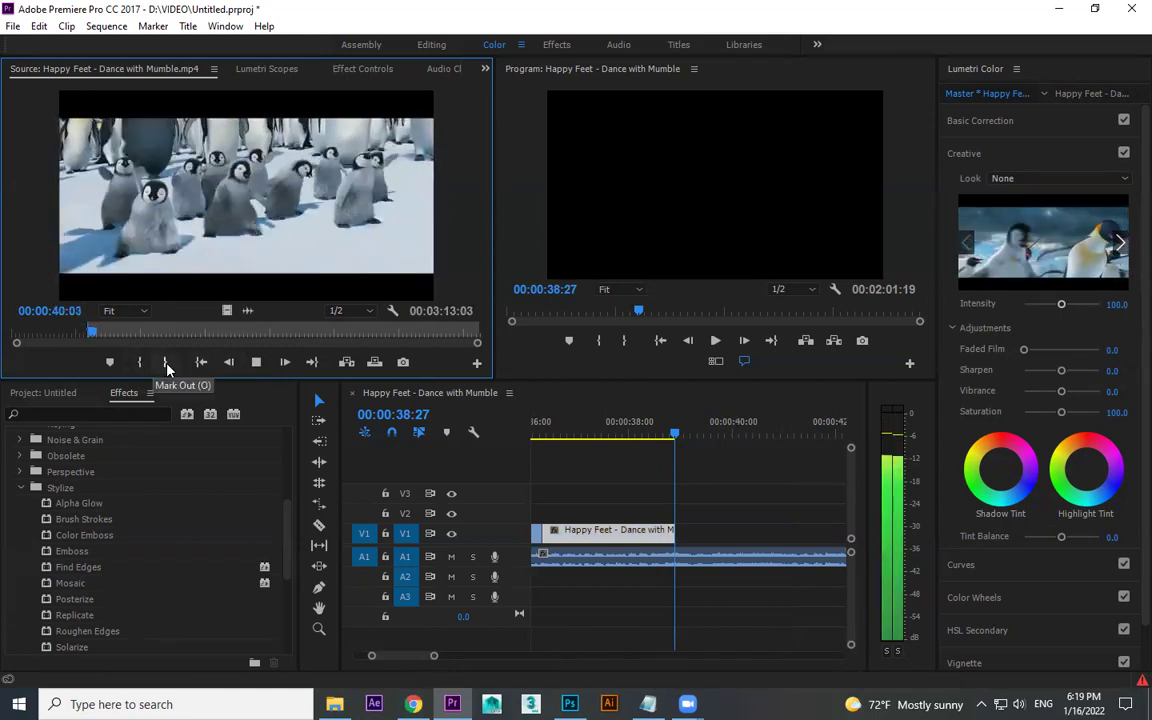
left_click(165, 364)
Step: Place the marked range on V1 and slide it right after the previous clip
mouse_move(690, 545)
left_mouse_down()
mouse_move(675, 540)
mouse_move(738, 540)
mouse_move(682, 532)
left_mouse_up()
left_click(665, 433)
key("space")
left_click(650, 430)
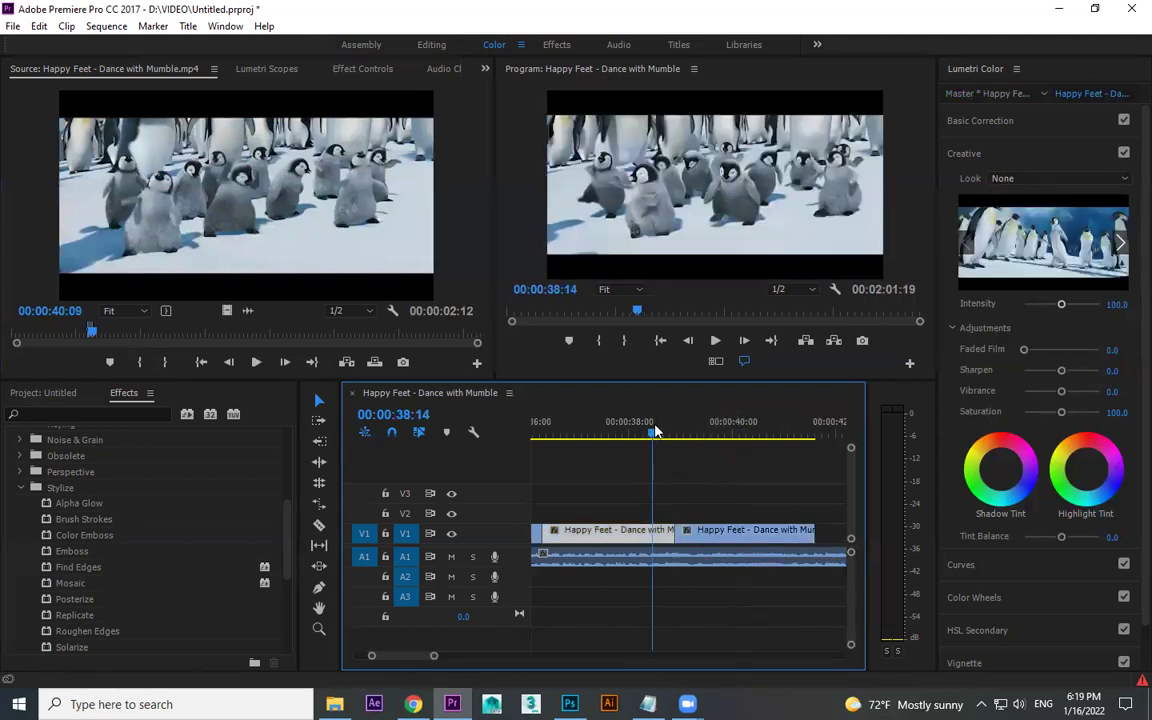
key("space")
mouse_move(716, 532)
left_mouse_down()
mouse_move(785, 537)
mouse_move(735, 542)
left_mouse_up()
left_click(661, 429)
Step: Trim the new clip's end so the video ends at 00:00:41:04
key("space")
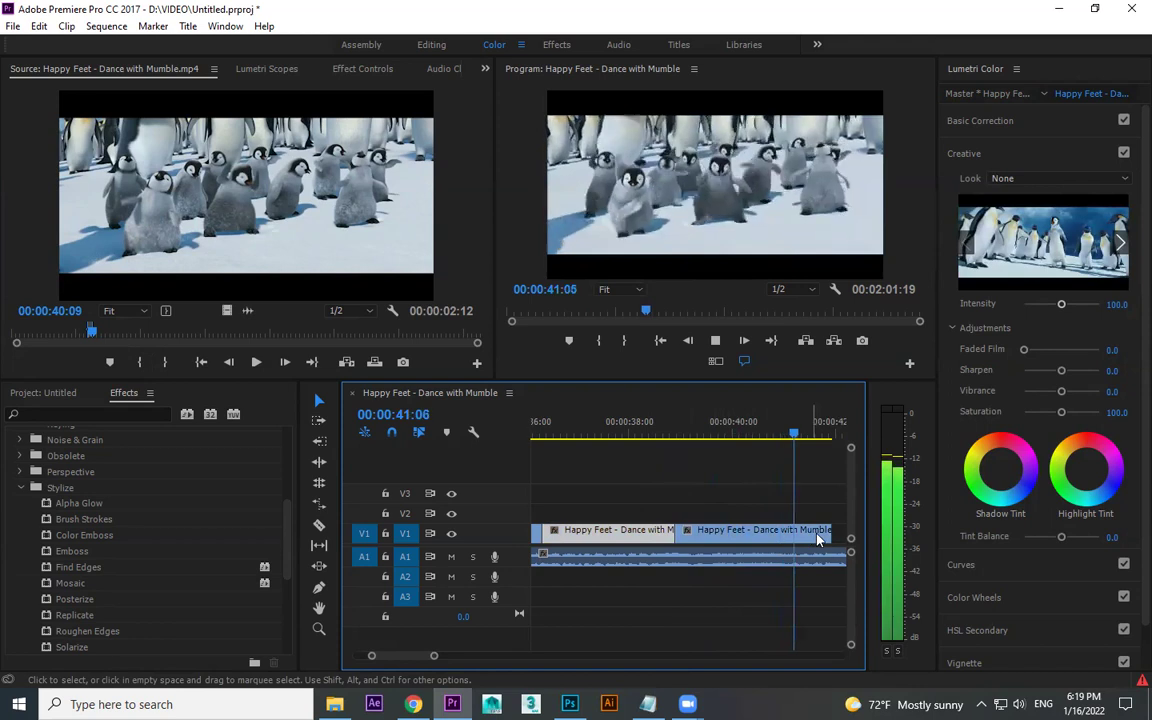
key("space")
left_click_drag(823, 531, 793, 531)
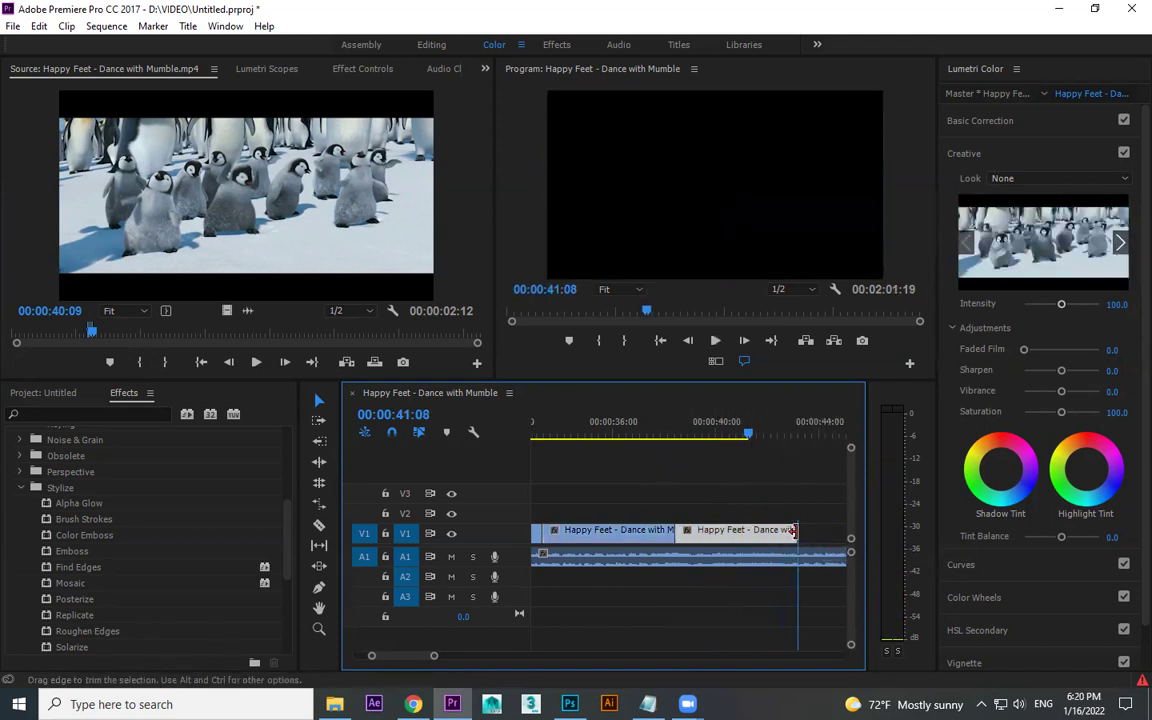
key("space")
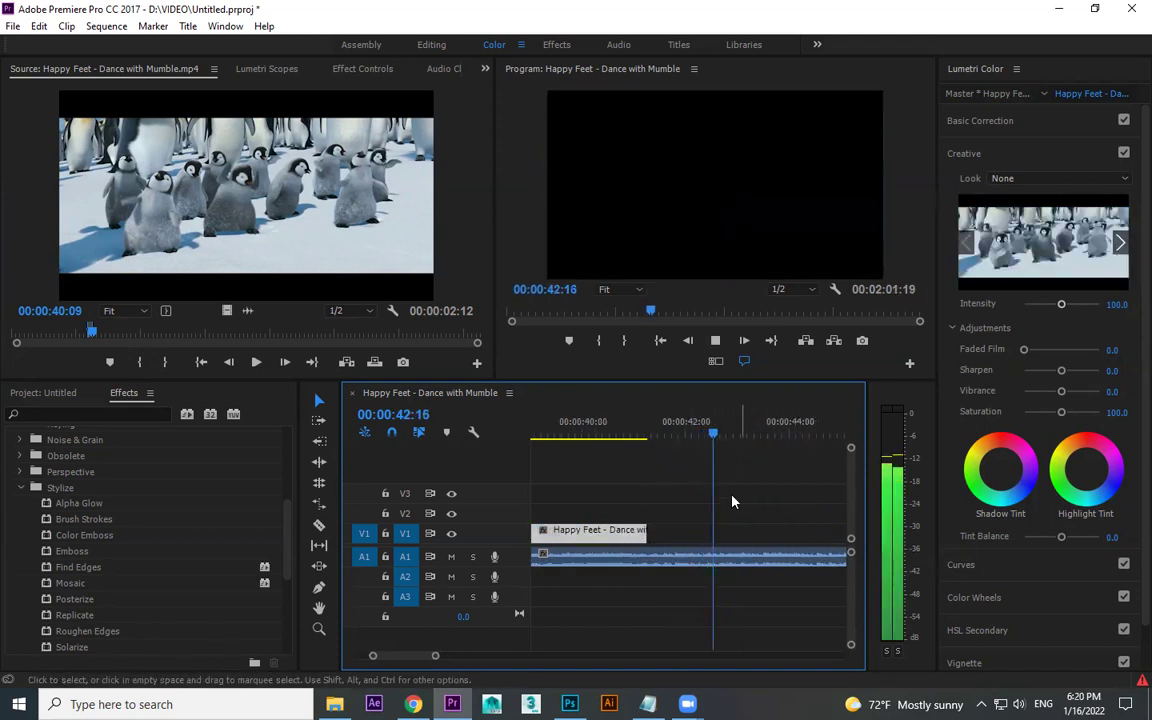
key("space")
left_click_drag(636, 436, 659, 437)
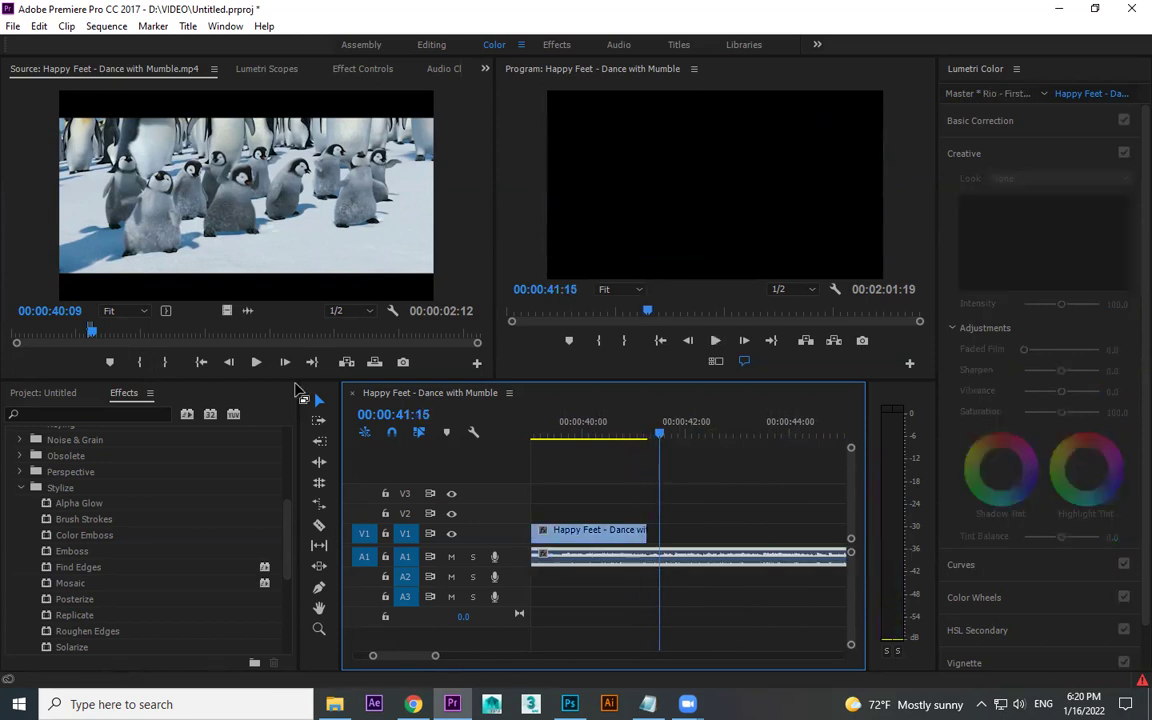
left_click(566, 436)
key("space")
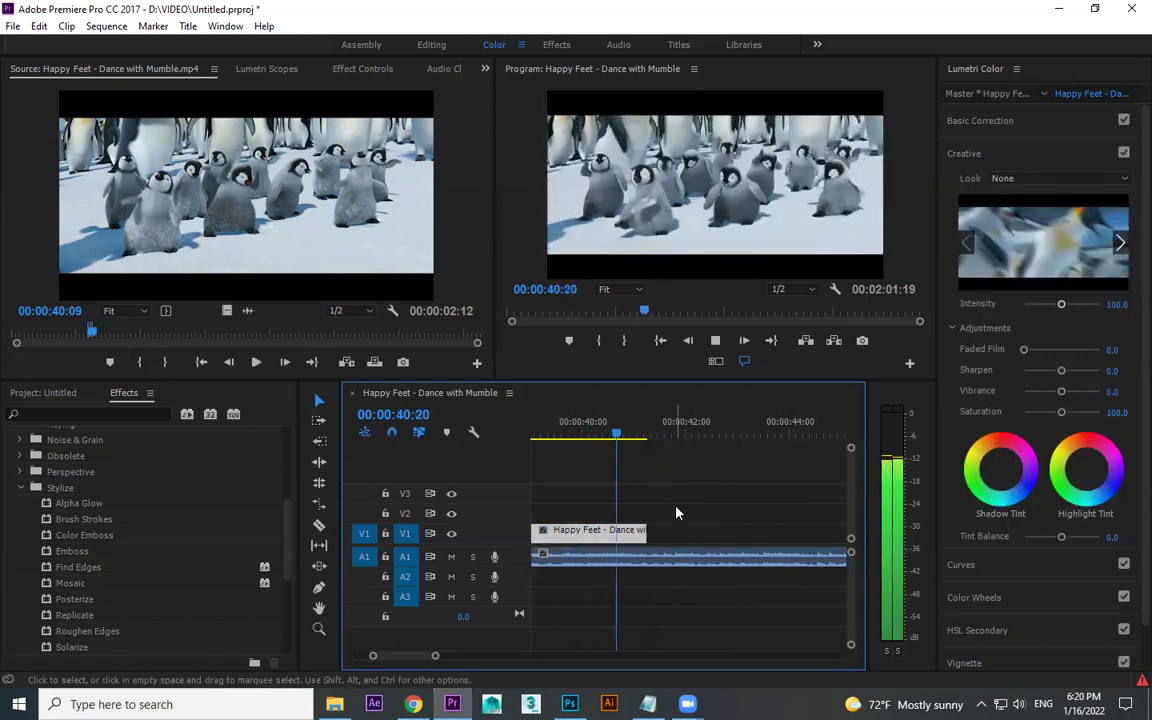
key("space")
key("space")
key("space")
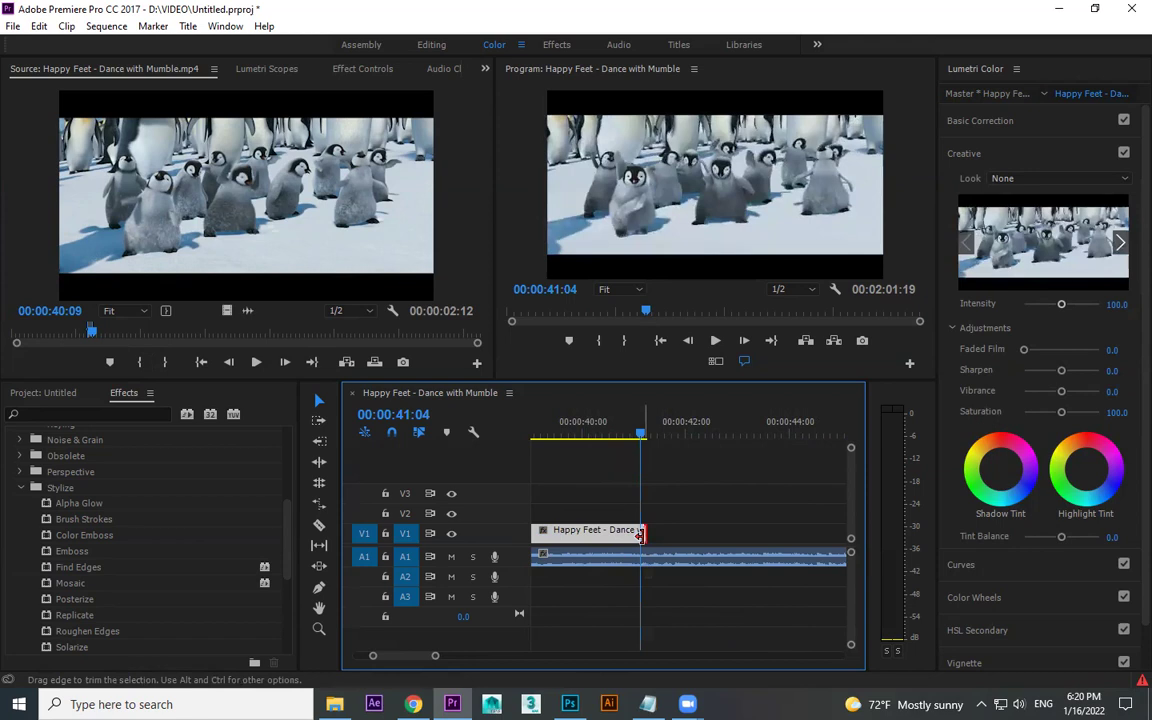
left_click_drag(640, 535, 638, 535)
left_click_drag(93, 334, 115, 340)
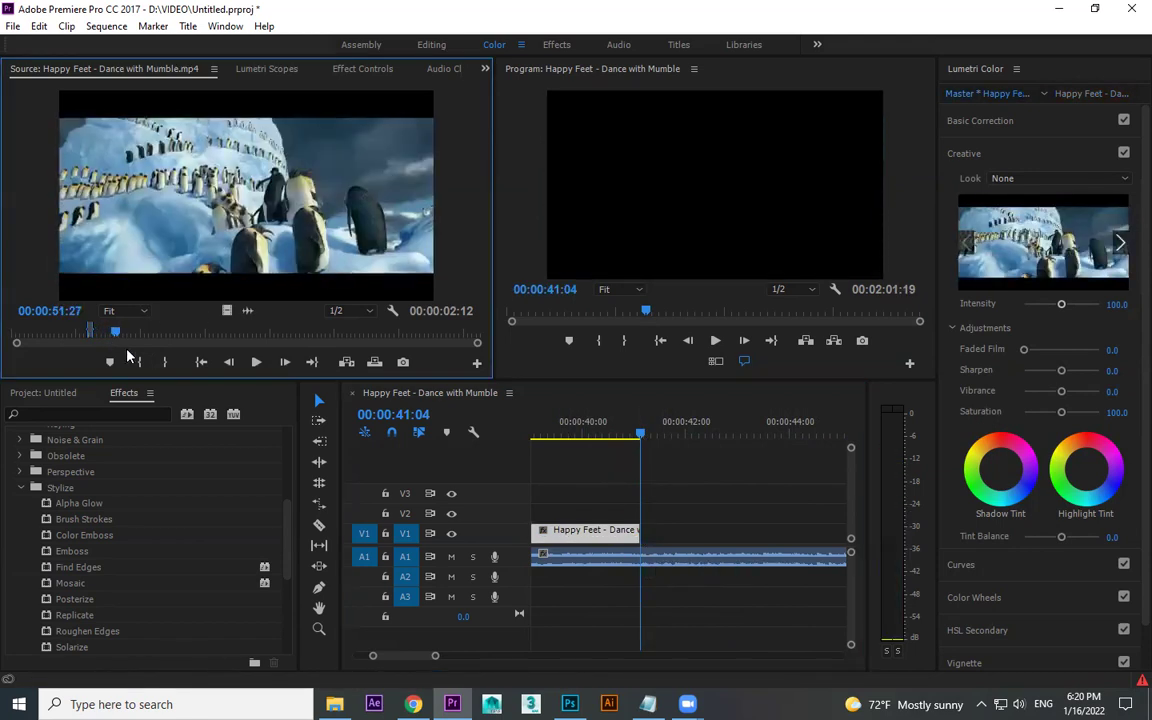
Step: Mark a source In point at 51:27 and park the sequence playhead at 45:05
left_click(139, 362)
key("space")
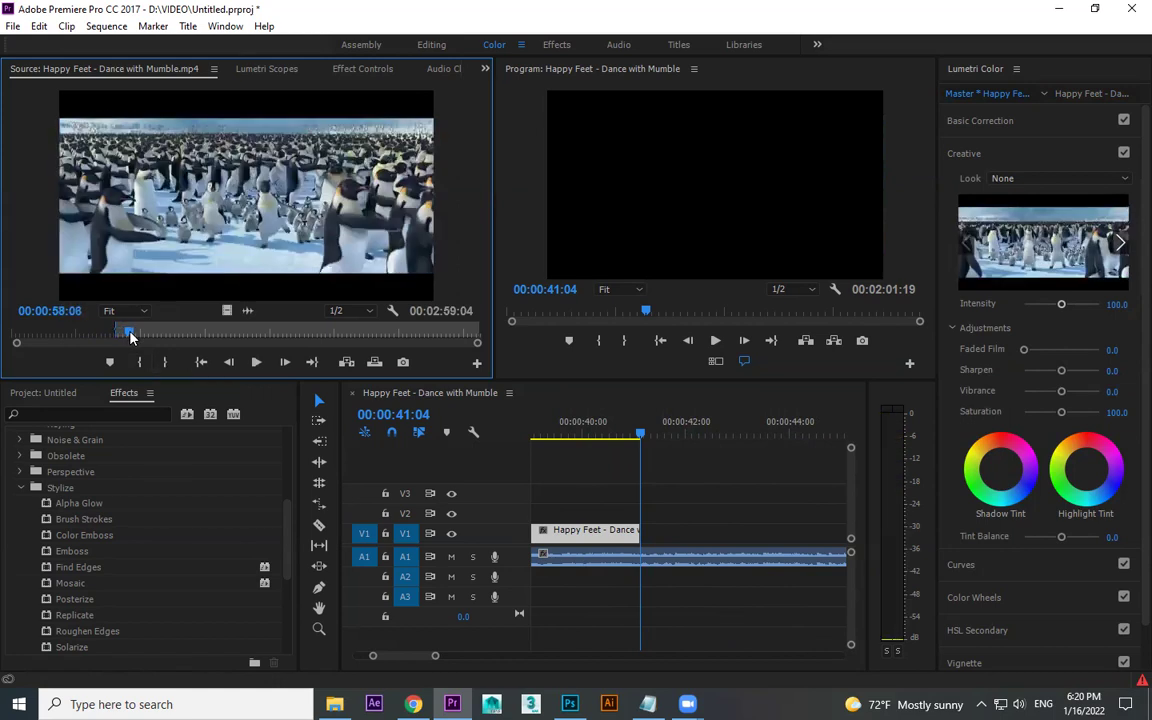
left_click(128, 337)
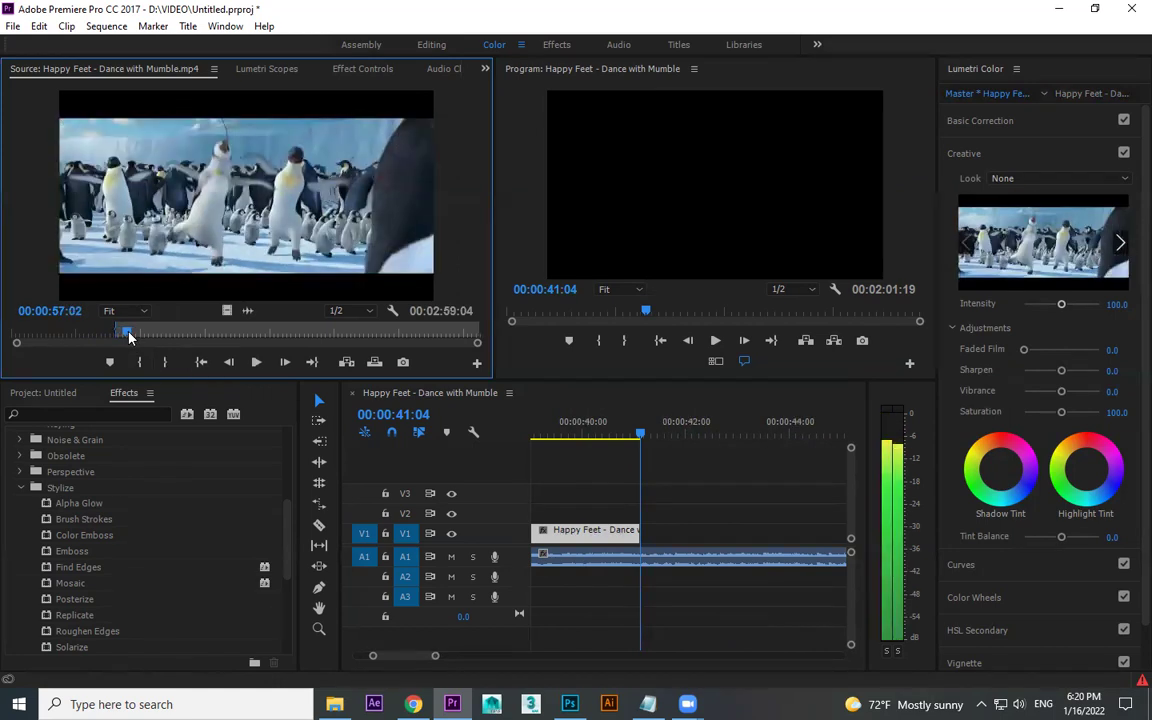
left_click(642, 436)
key("minus")
key("space")
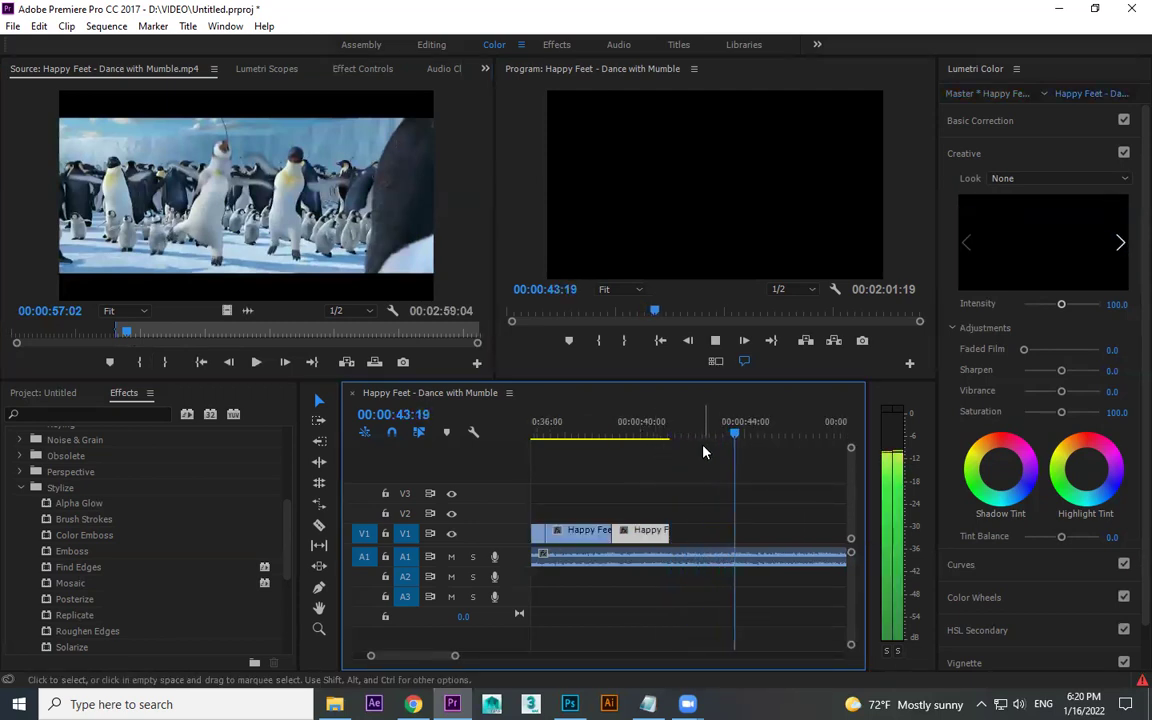
key("space")
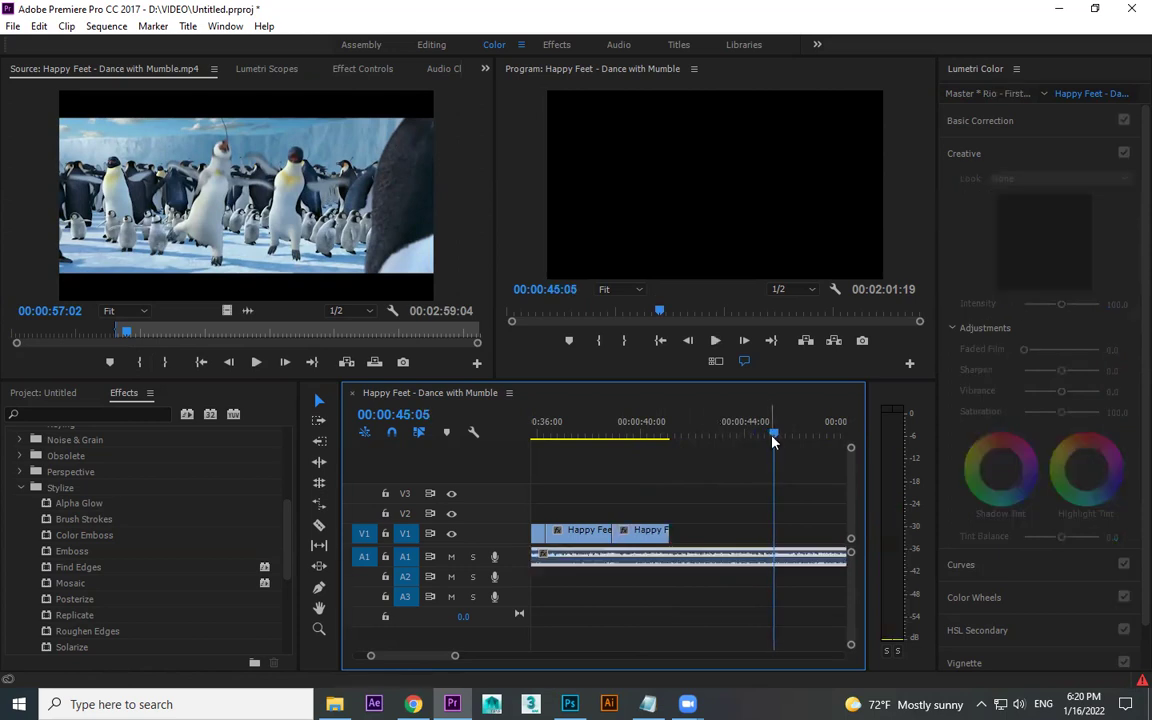
Step: Try the crowd-wave range on V1 at 45:05, review it, then undo it
left_click_drag(130, 334, 117, 332)
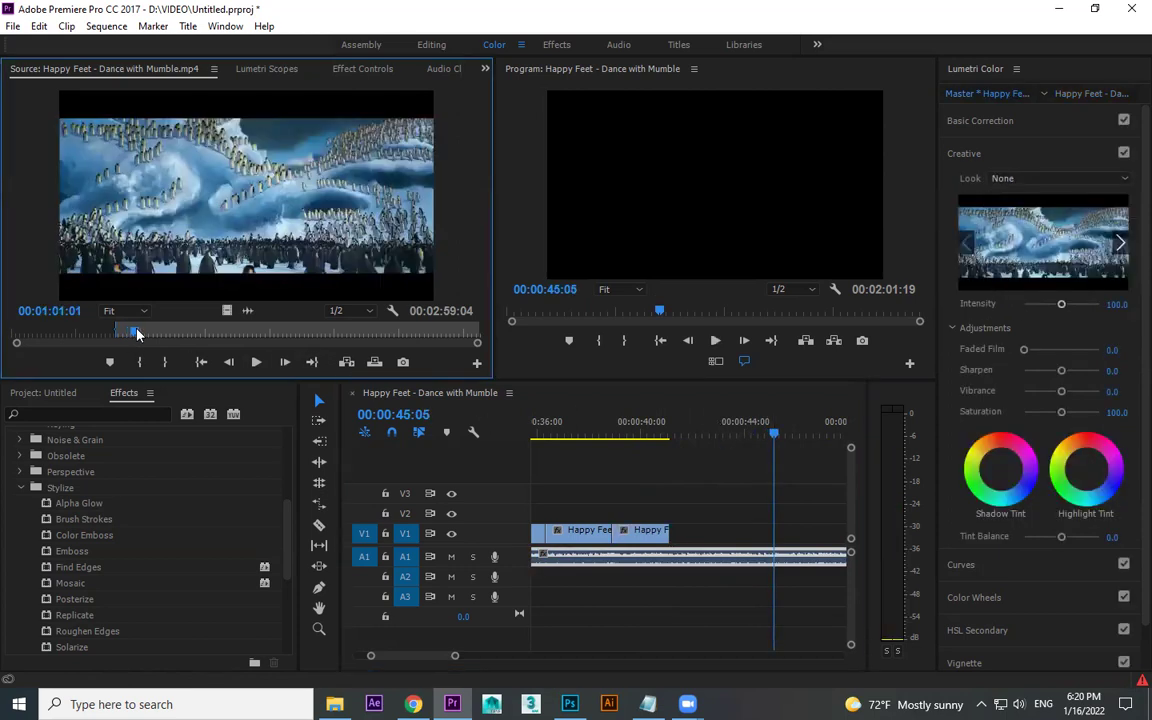
left_click(136, 333)
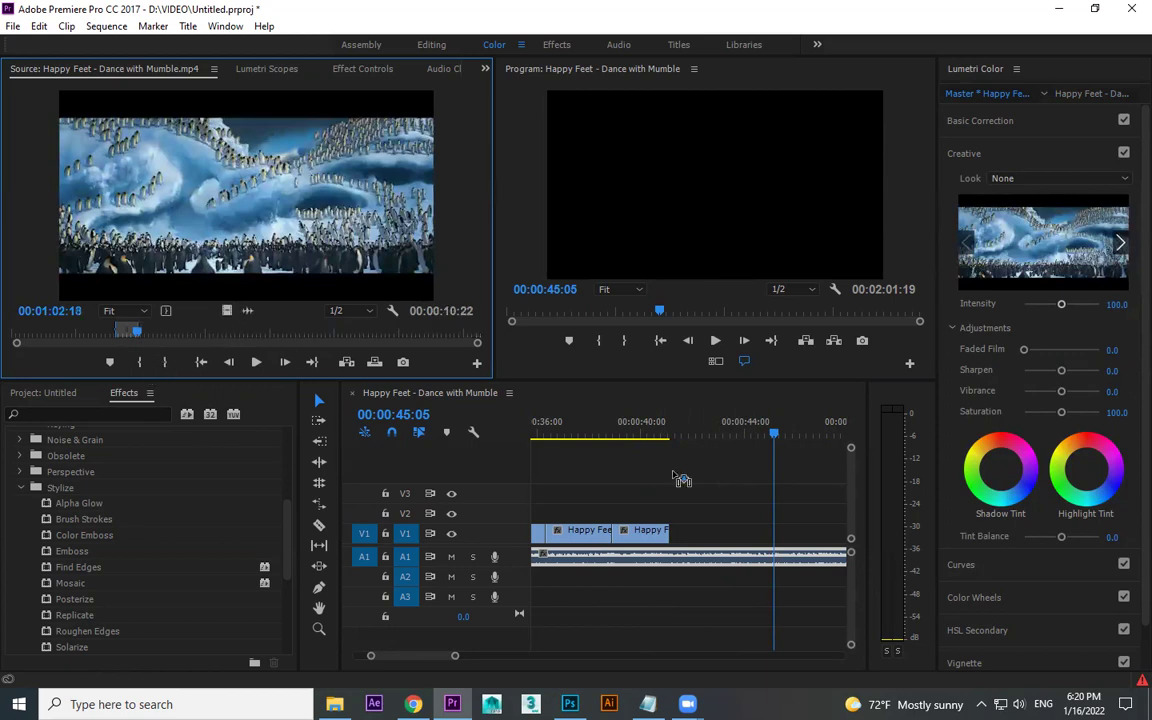
left_click_drag(781, 545, 781, 545)
left_click(765, 428)
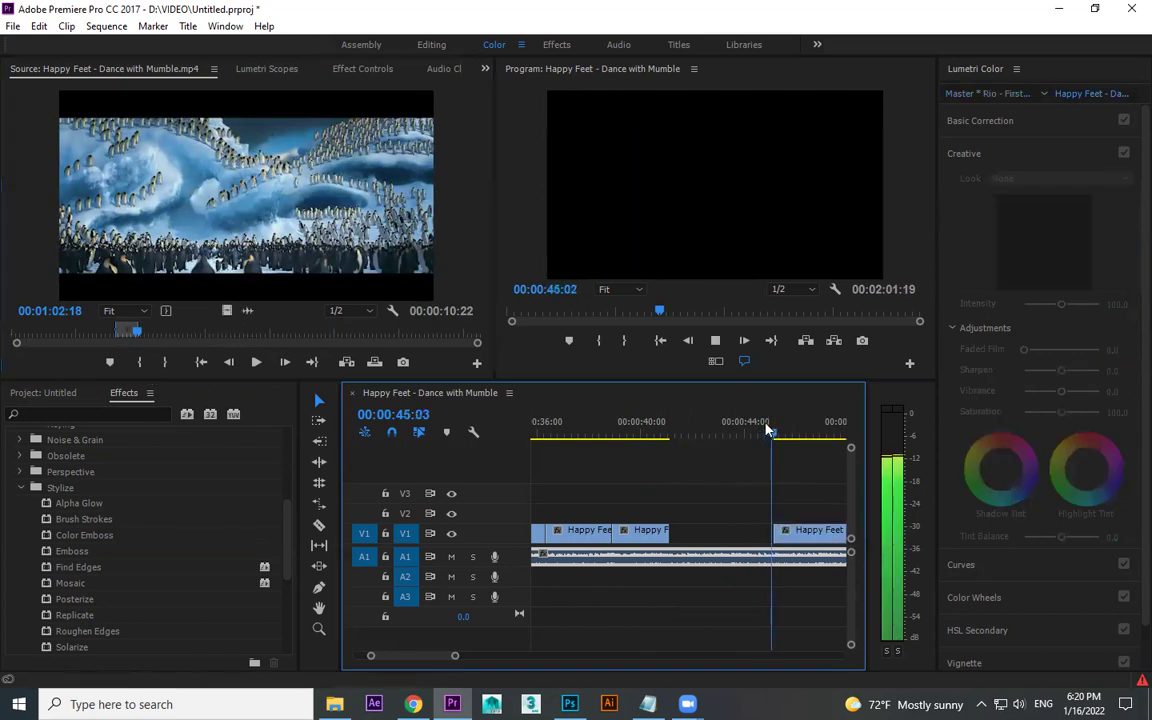
key("minus")
key("minus")
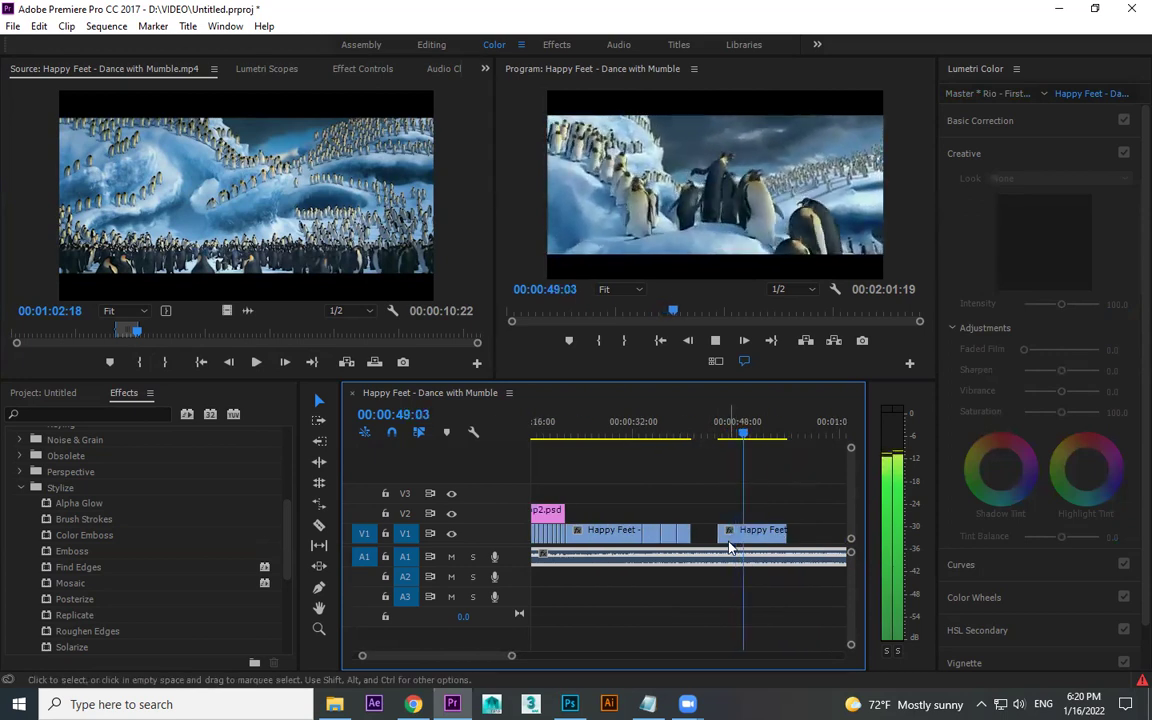
key("ctrl+z")
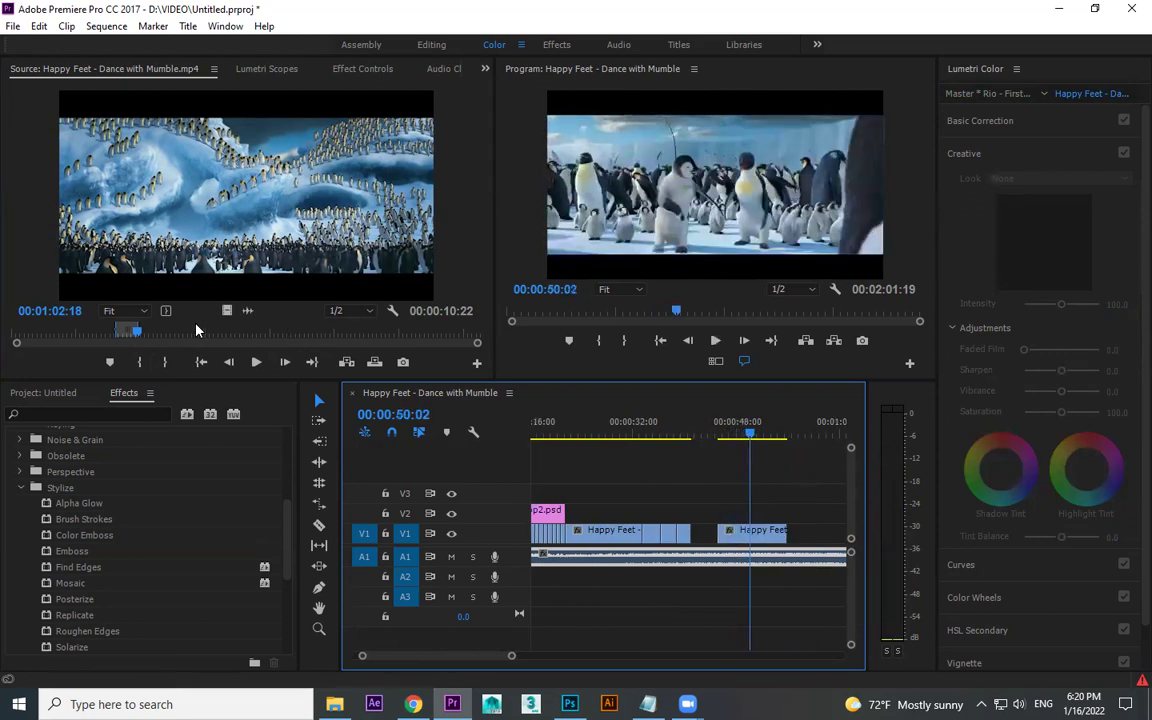
left_click(122, 333)
Step: Place the penguins-in-a-line shot on V1 at 50:02
left_click_drag(122, 333, 122, 333)
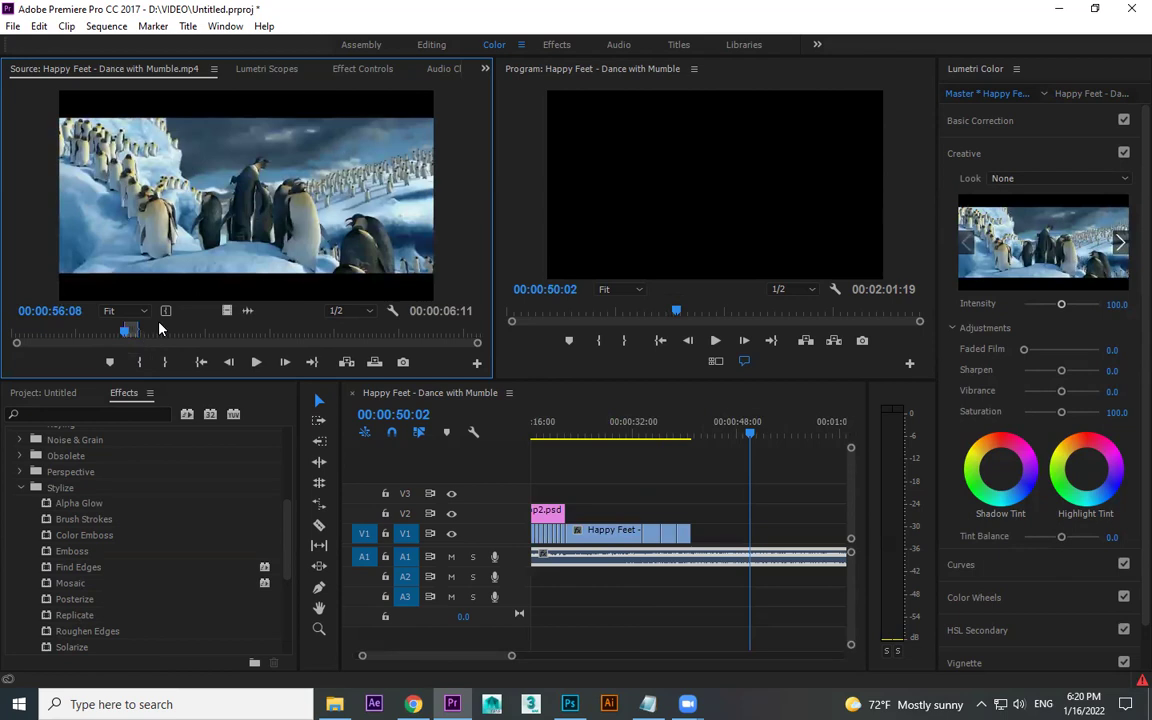
left_click_drag(758, 556, 758, 556)
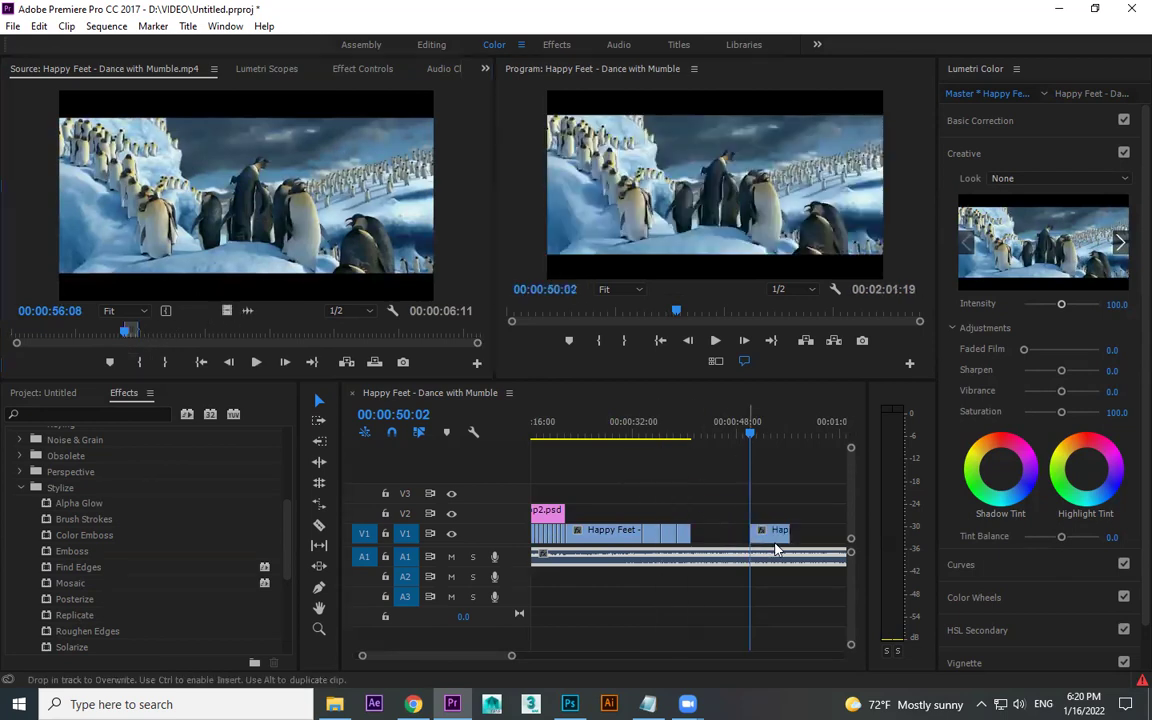
key("space")
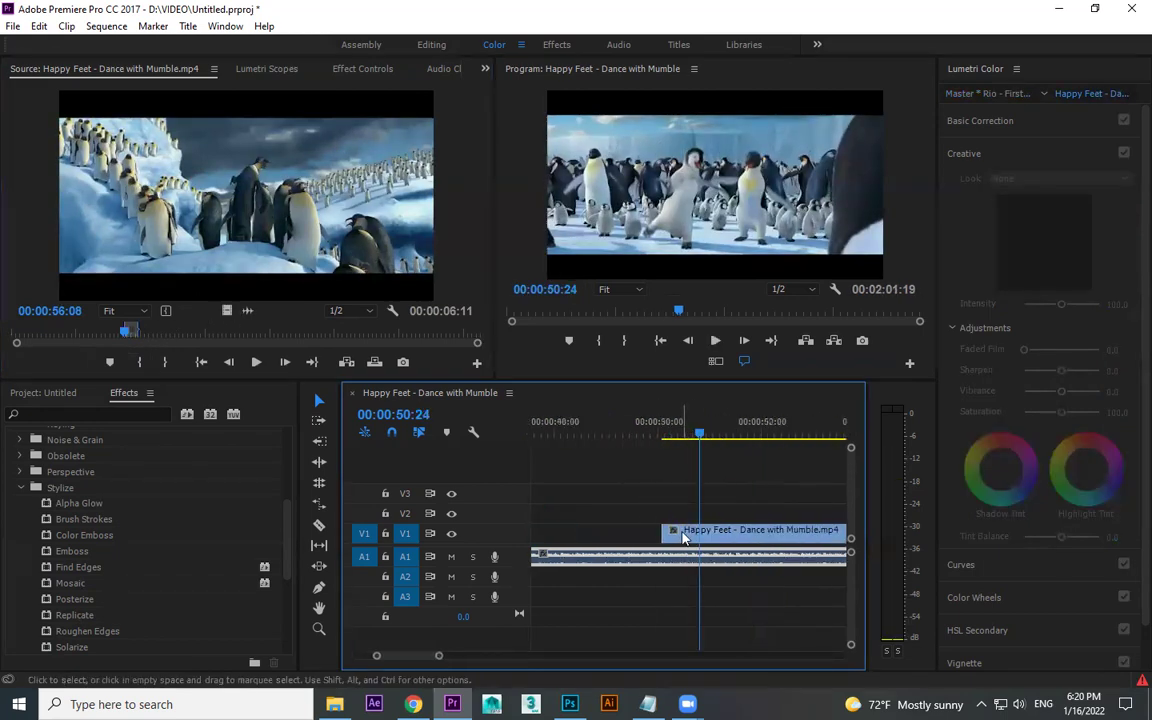
Step: Adjust the clip's start to 50:05 so it runs to 1:07:22, and review it
left_click_drag(664, 531, 681, 531)
left_click(678, 437)
key("space")
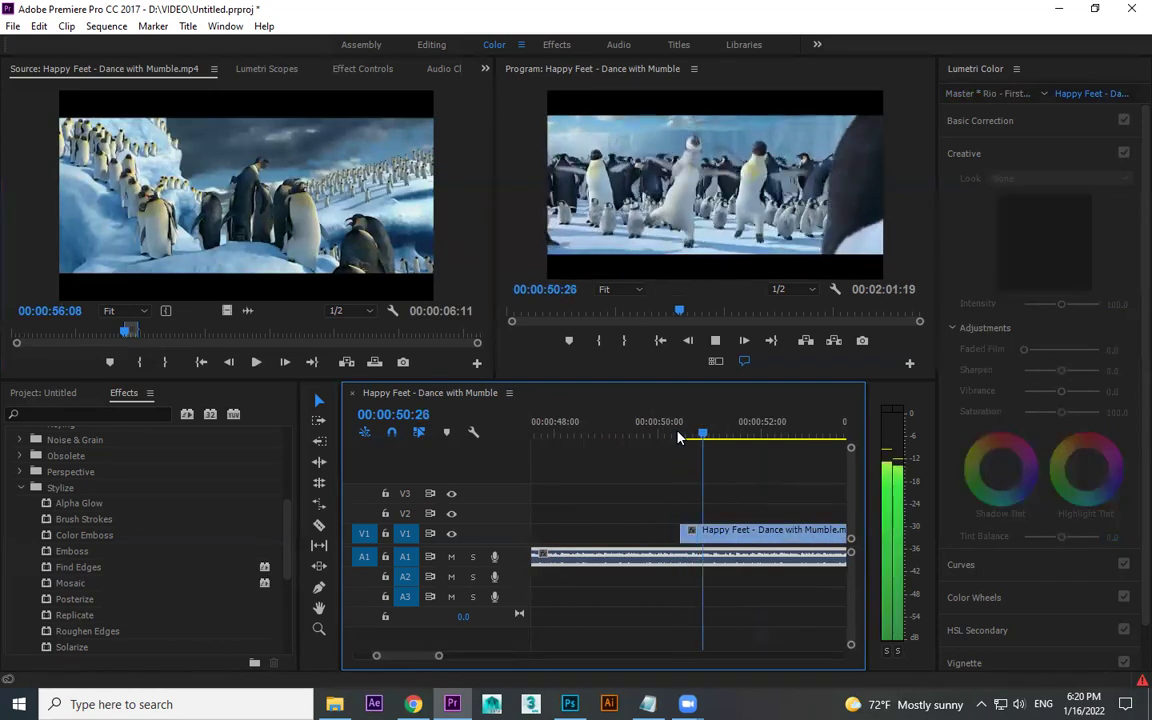
left_click(667, 437)
left_click_drag(681, 531, 676, 533)
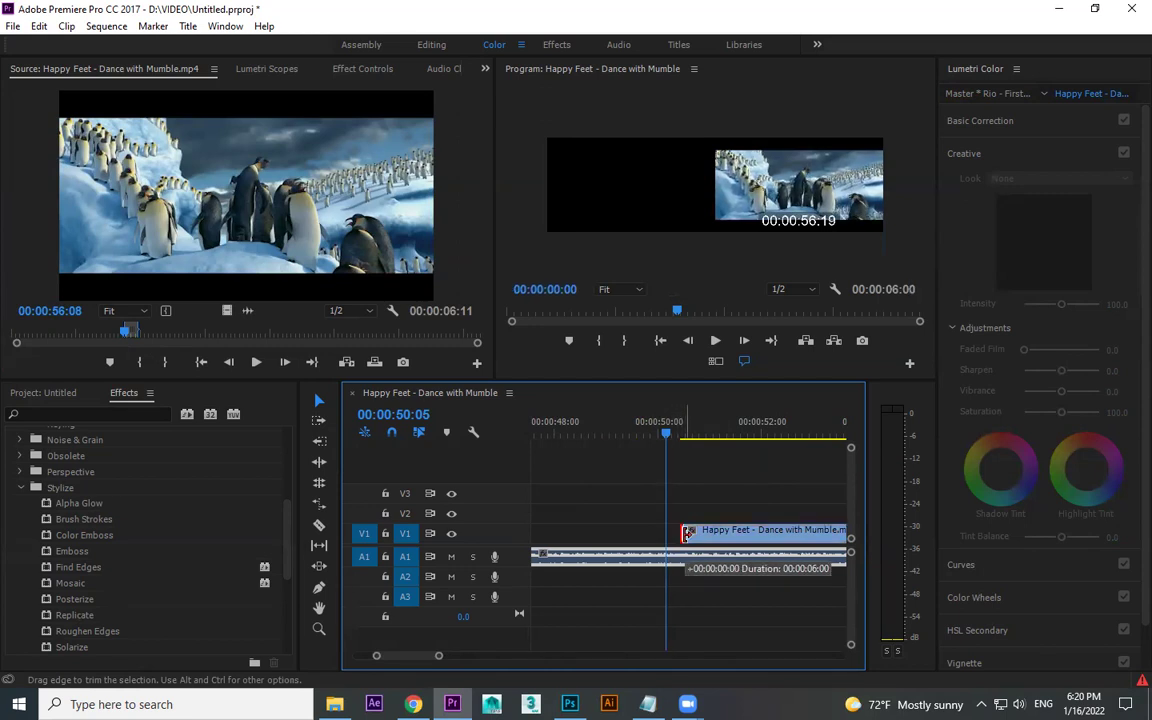
left_click_drag(691, 533, 808, 531)
key("space")
key("minus")
key("minus")
key("minus")
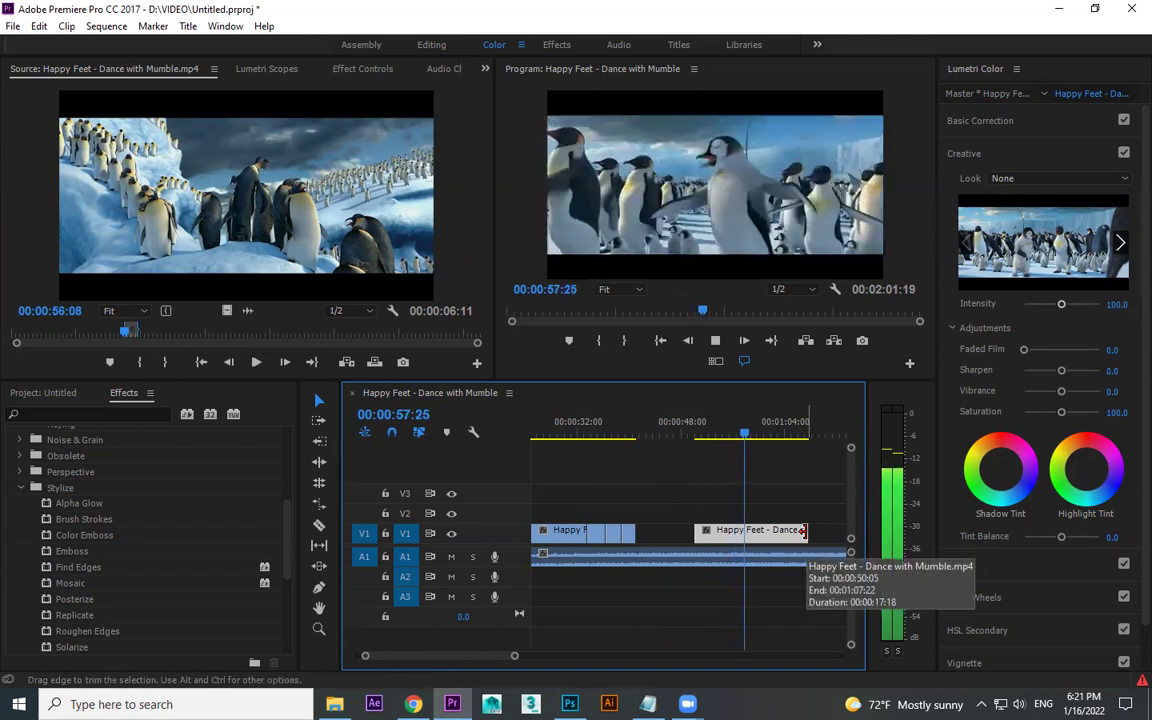
key("space")
Step: Fill the gap at 41:11 on V1 with an ice-cave penguins range
left_click(628, 433)
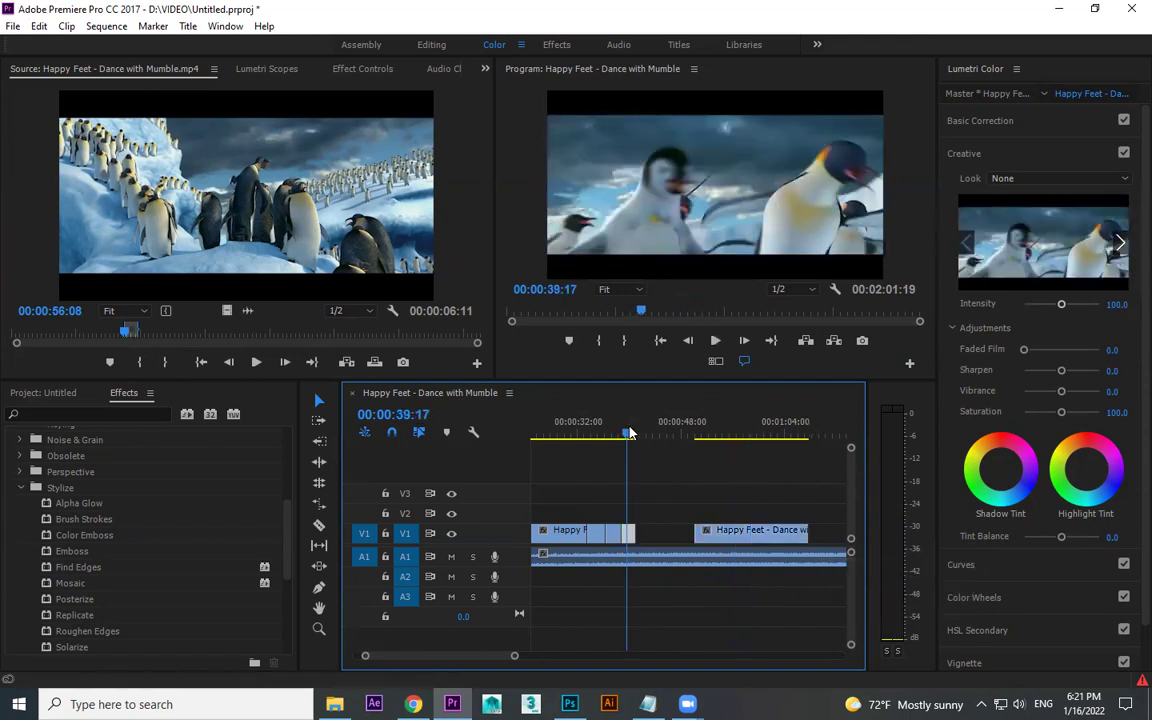
key("space")
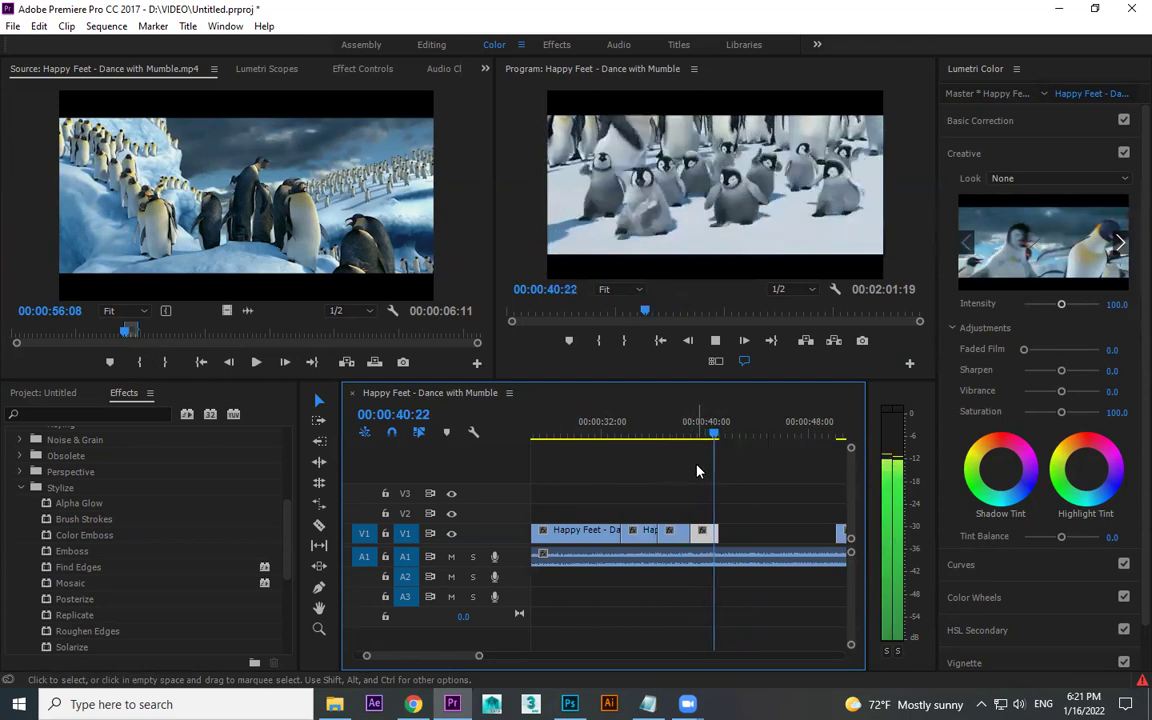
key("space")
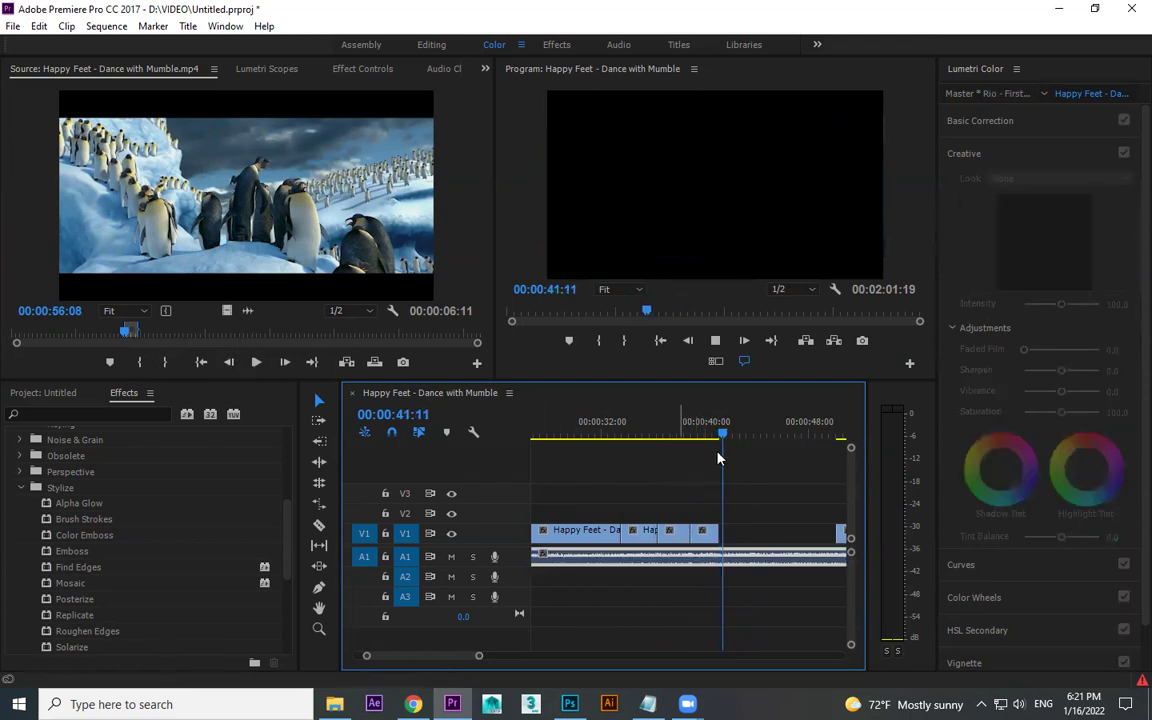
left_click_drag(116, 333, 444, 336)
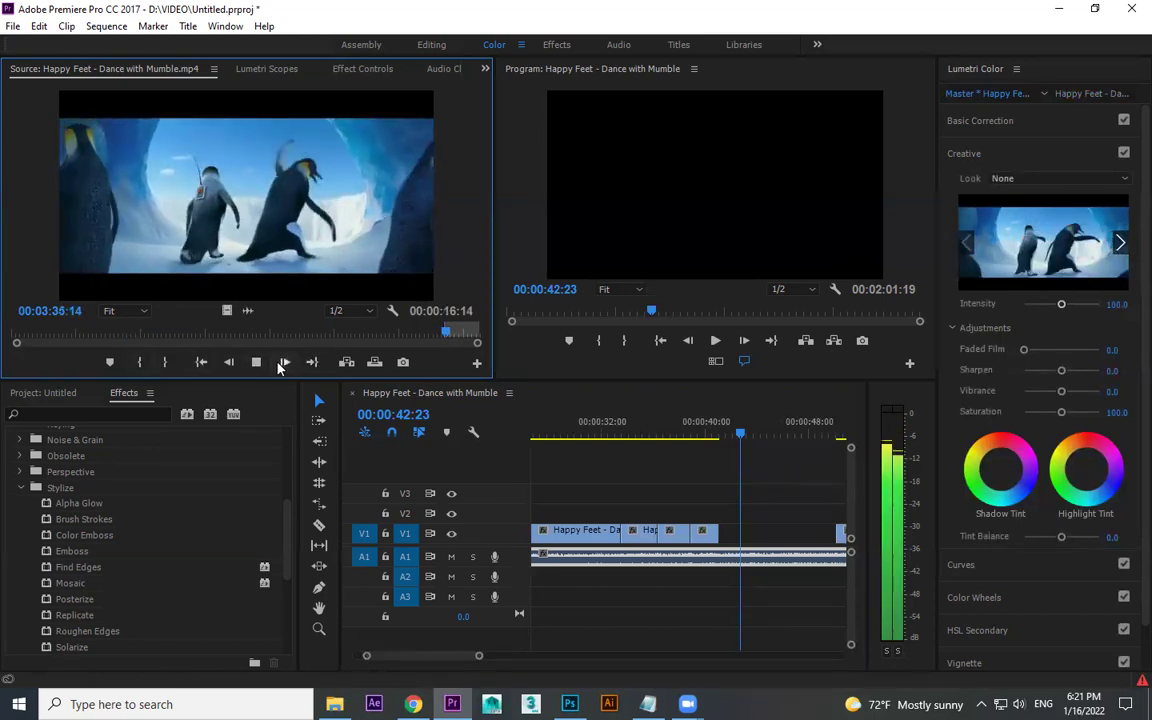
left_click(165, 362)
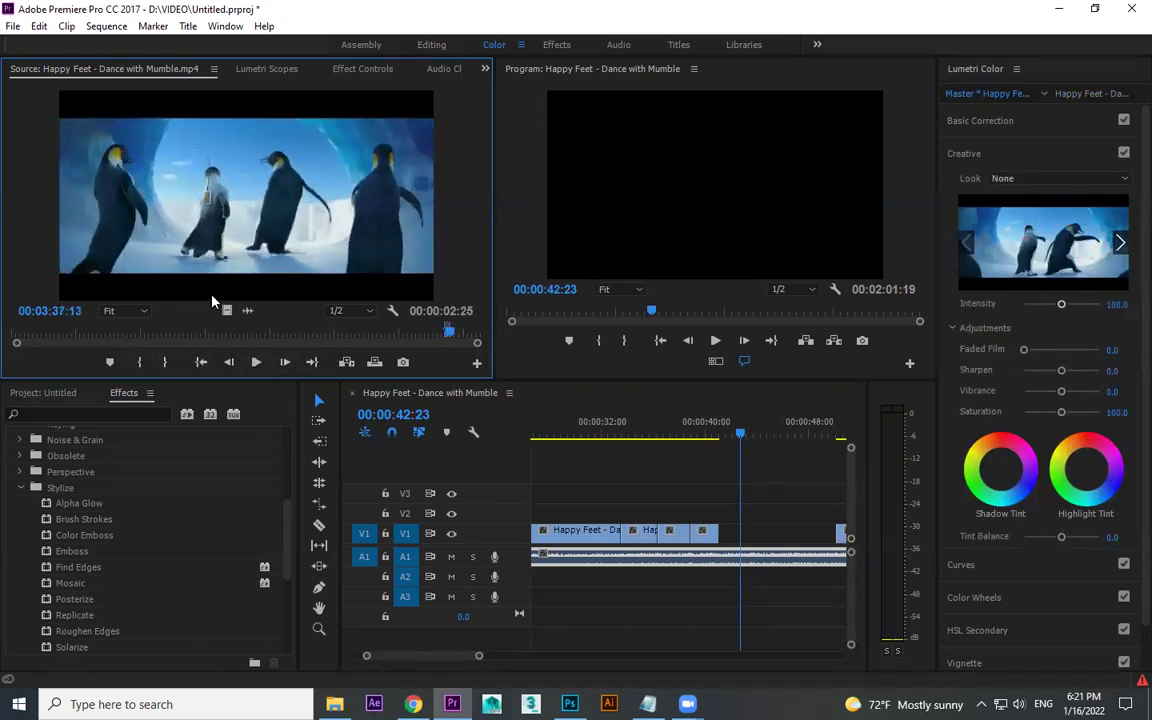
left_click_drag(727, 535, 728, 533)
key("space")
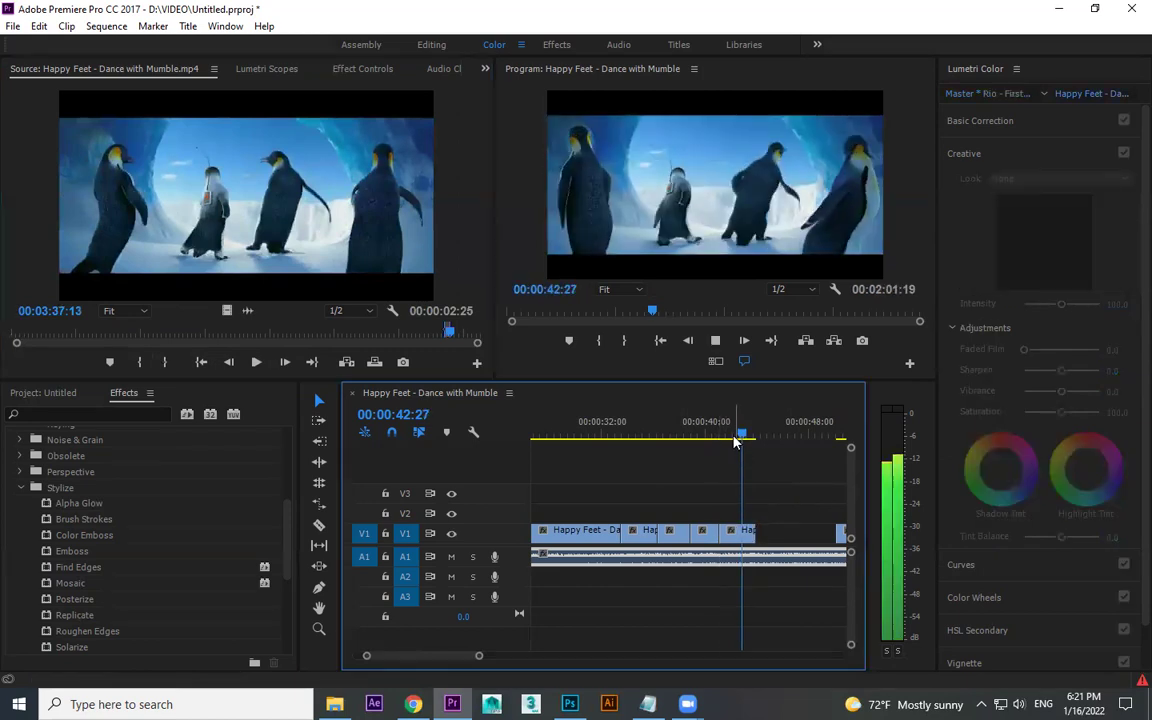
Step: Add a singing-penguins range ending at 3:47:09 after the ice-cave clip
left_click(462, 334)
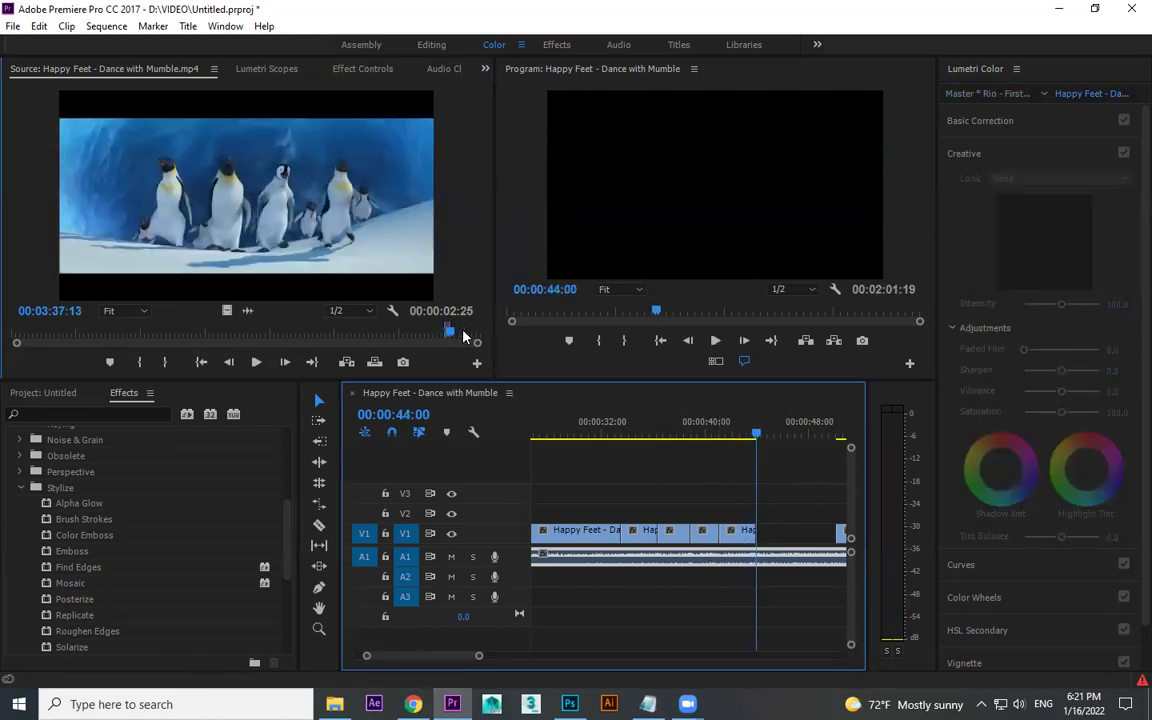
key("space")
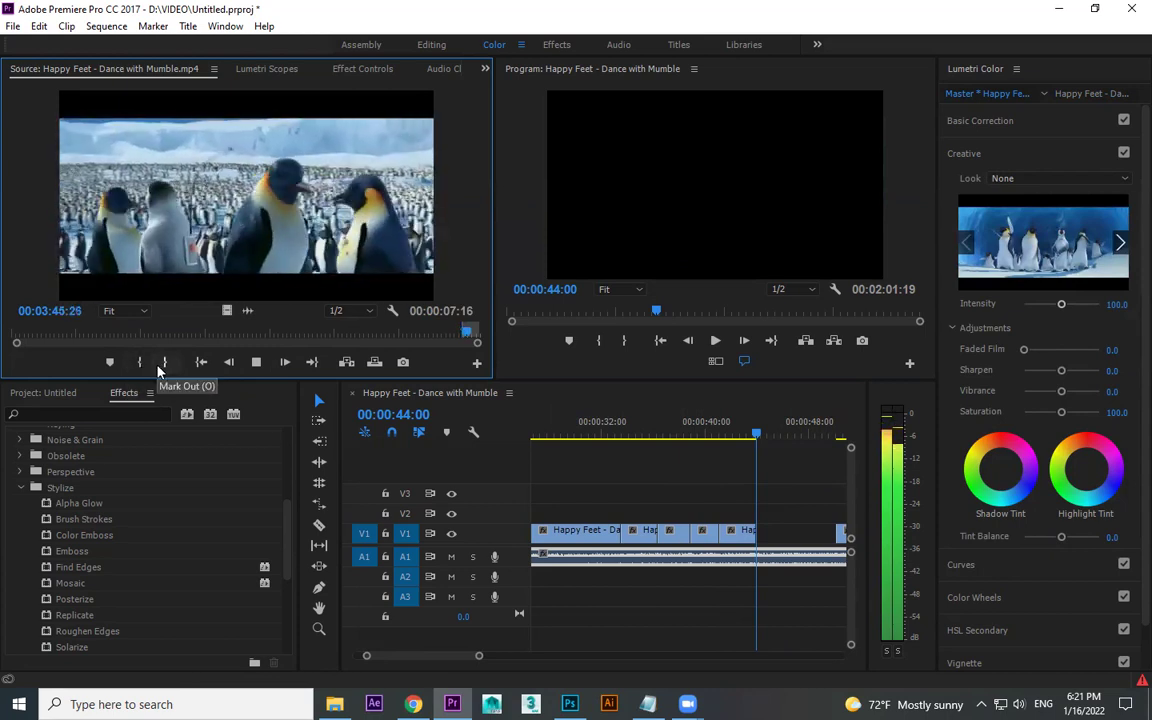
left_click(165, 362)
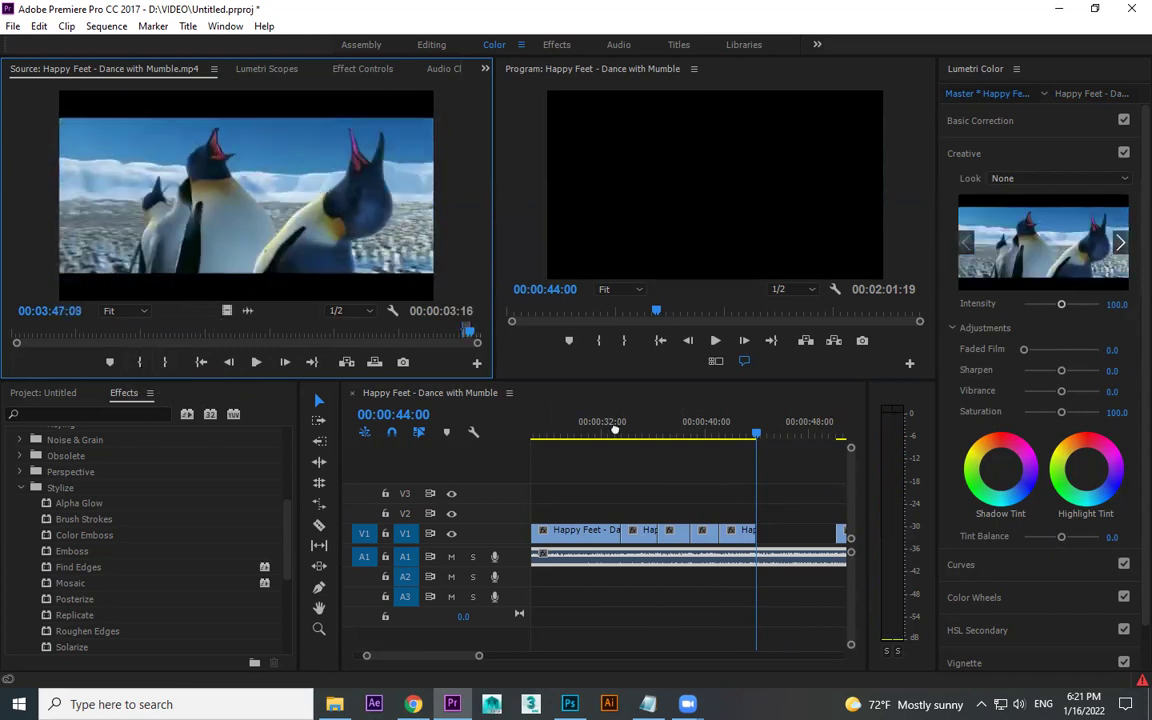
left_click_drag(768, 541, 805, 545)
left_click(727, 437)
key("space")
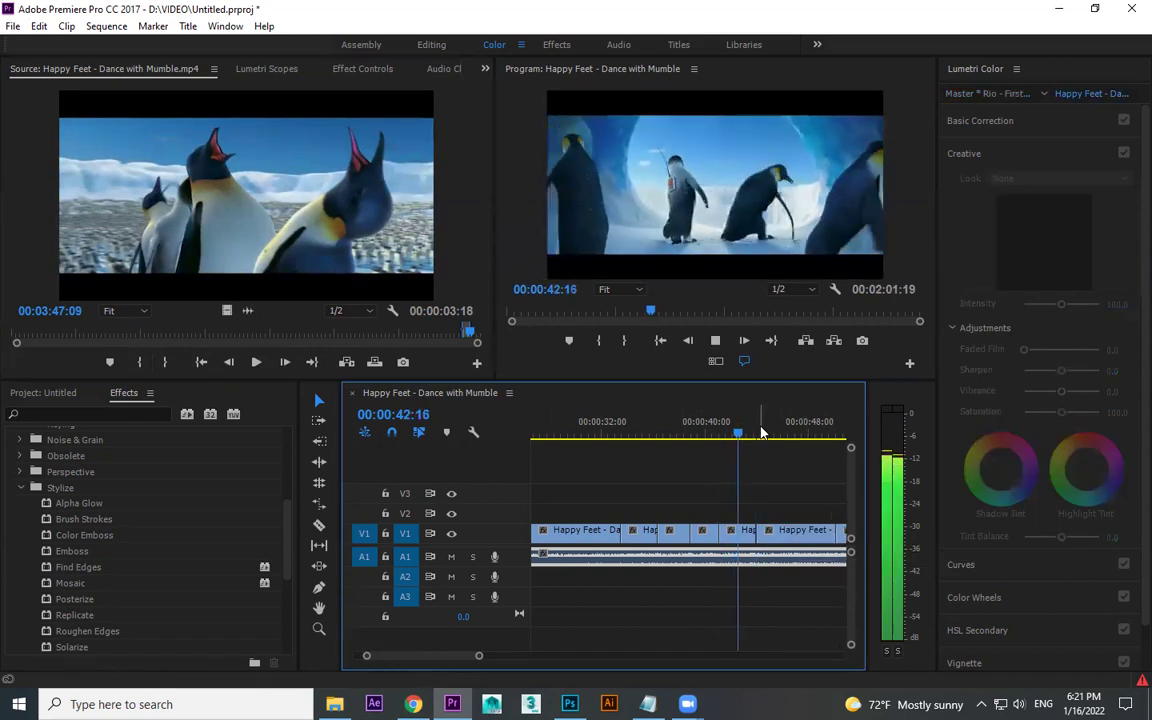
key("equal")
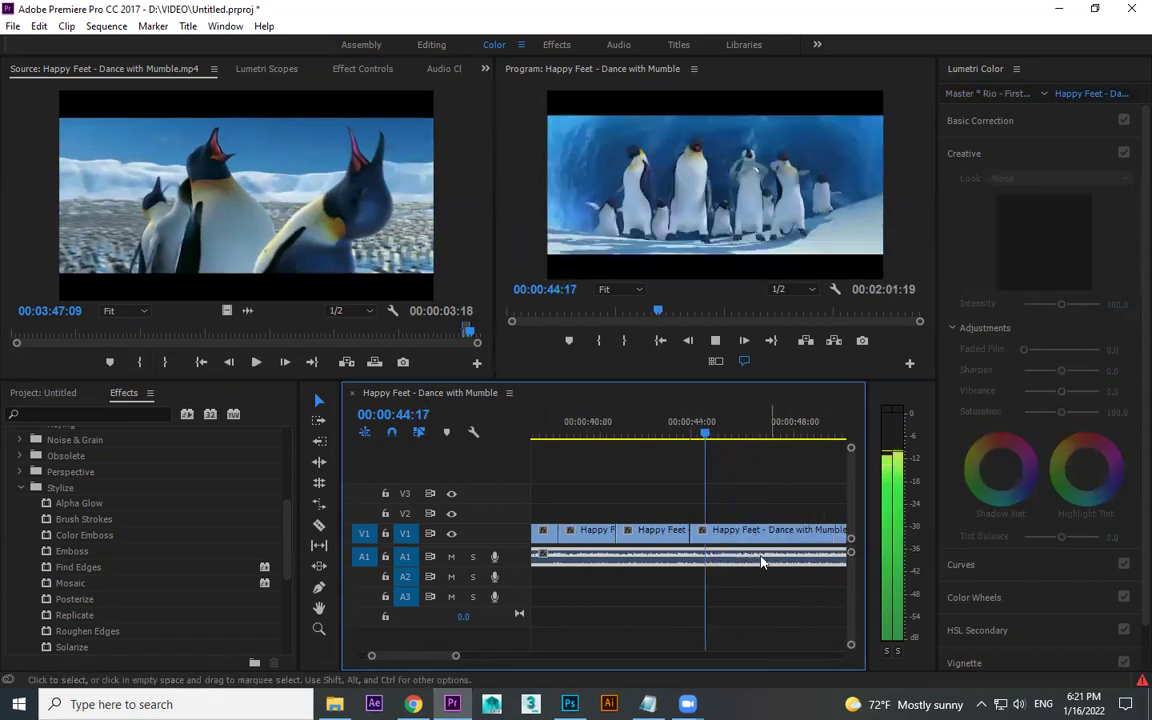
key("space")
key("space")
key("minus")
left_click(684, 433)
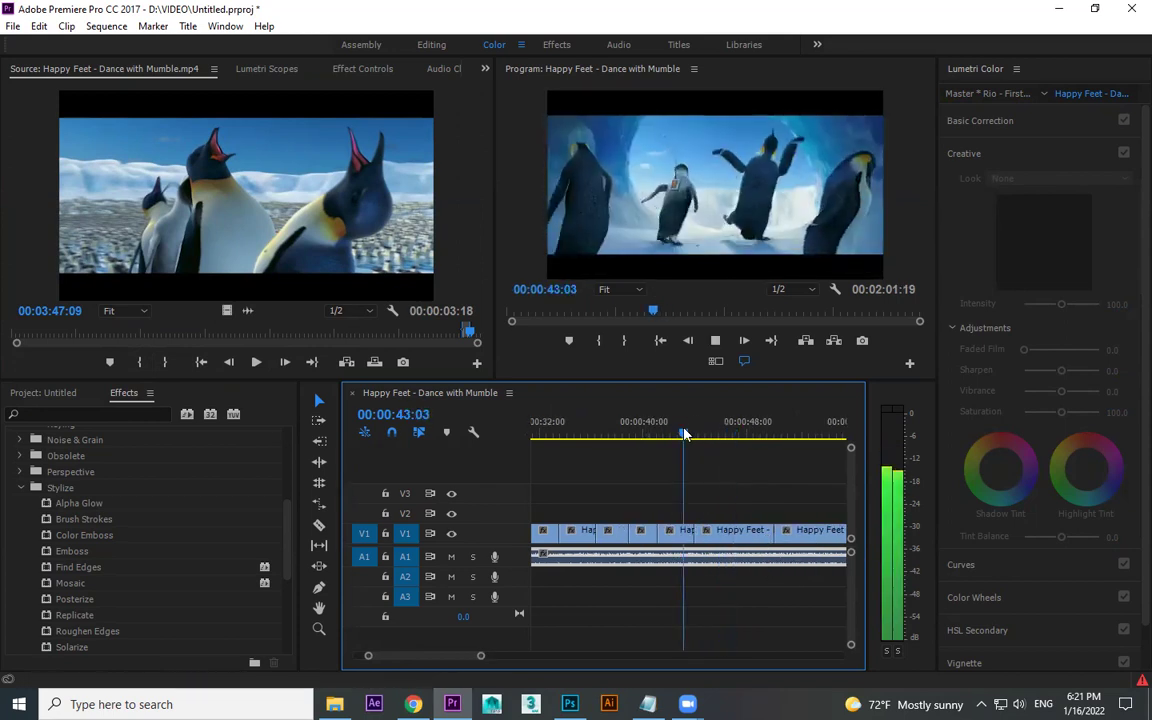
key("equal")
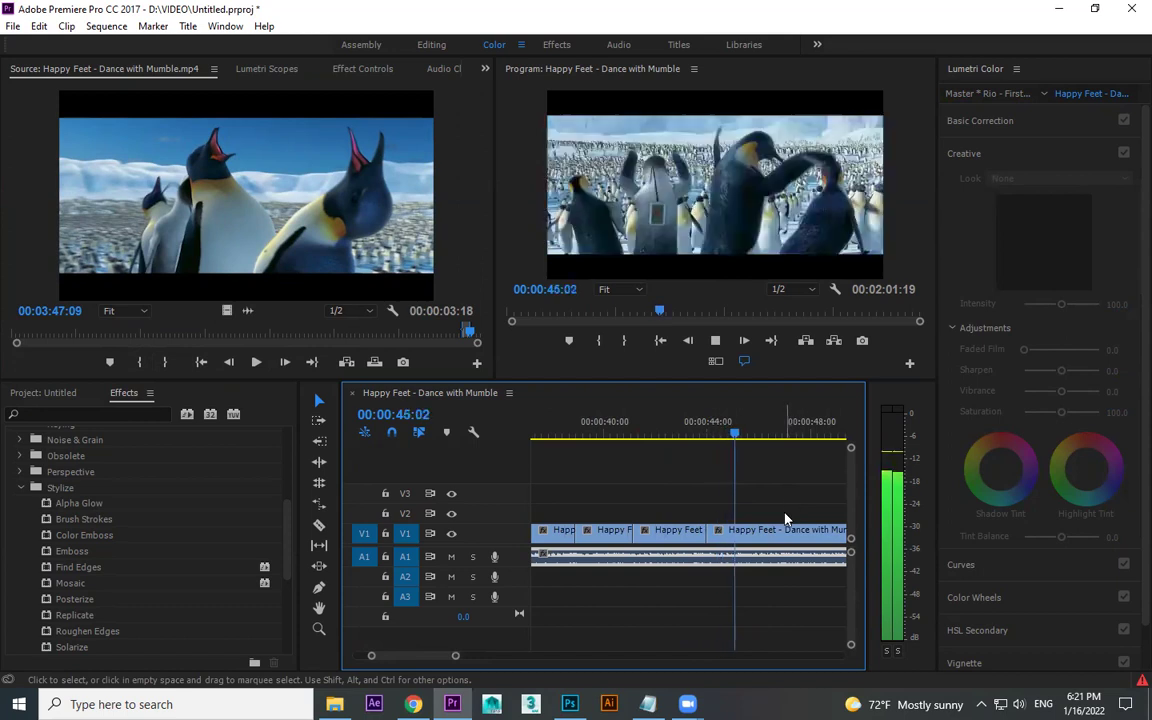
key("minus")
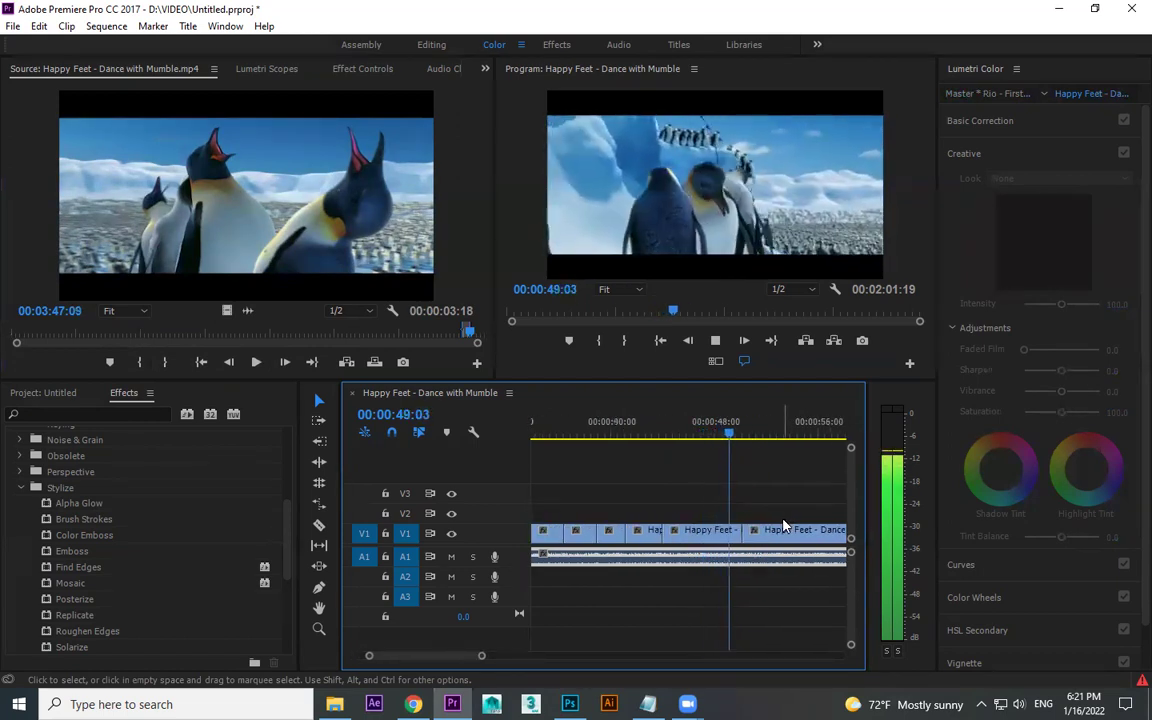
key("minus")
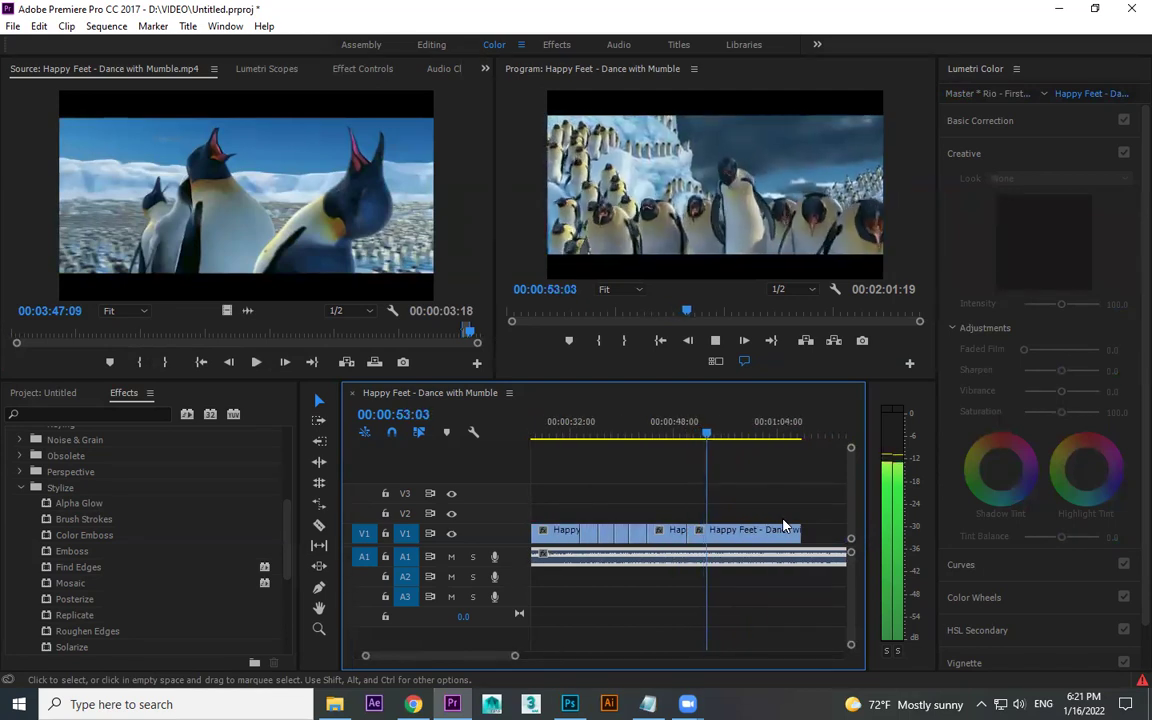
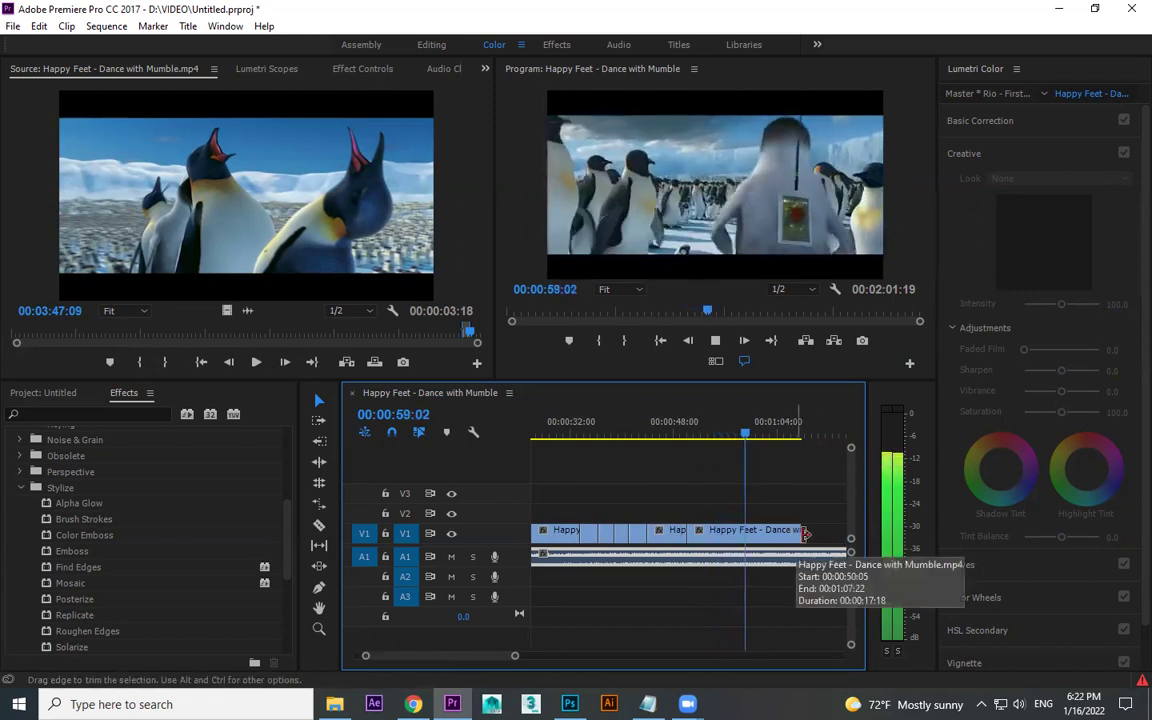
Step: Split the dance clip on V1 at 00:00:59:03
key("minus")
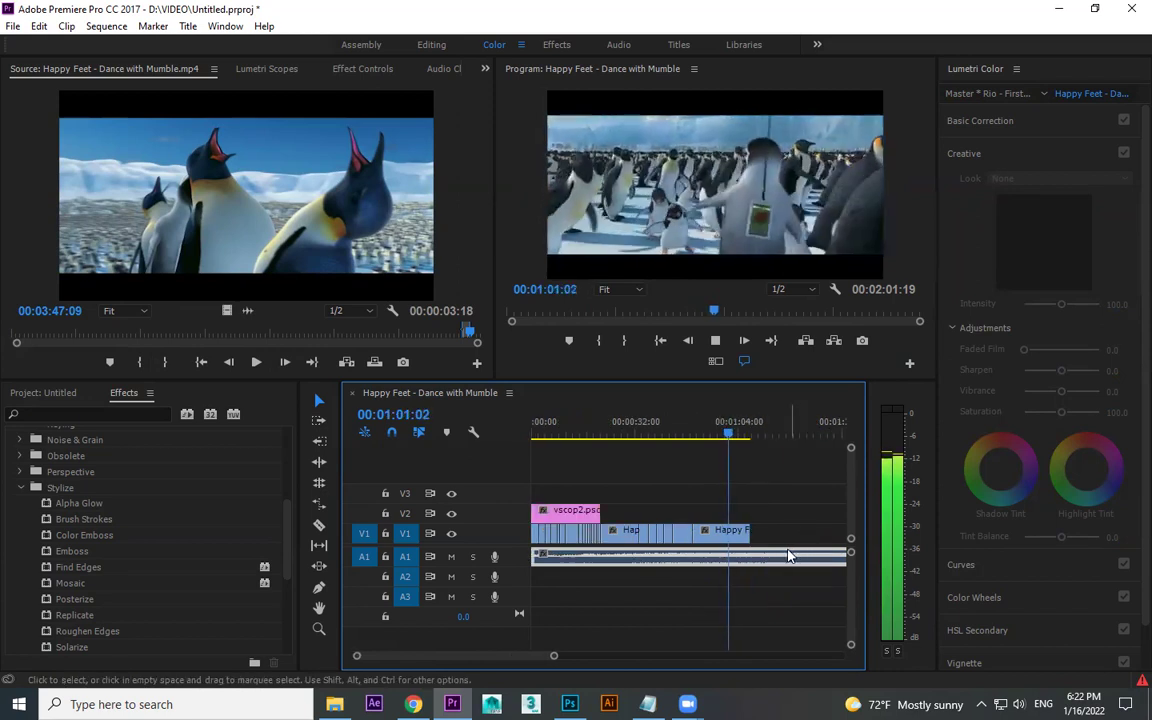
key("space")
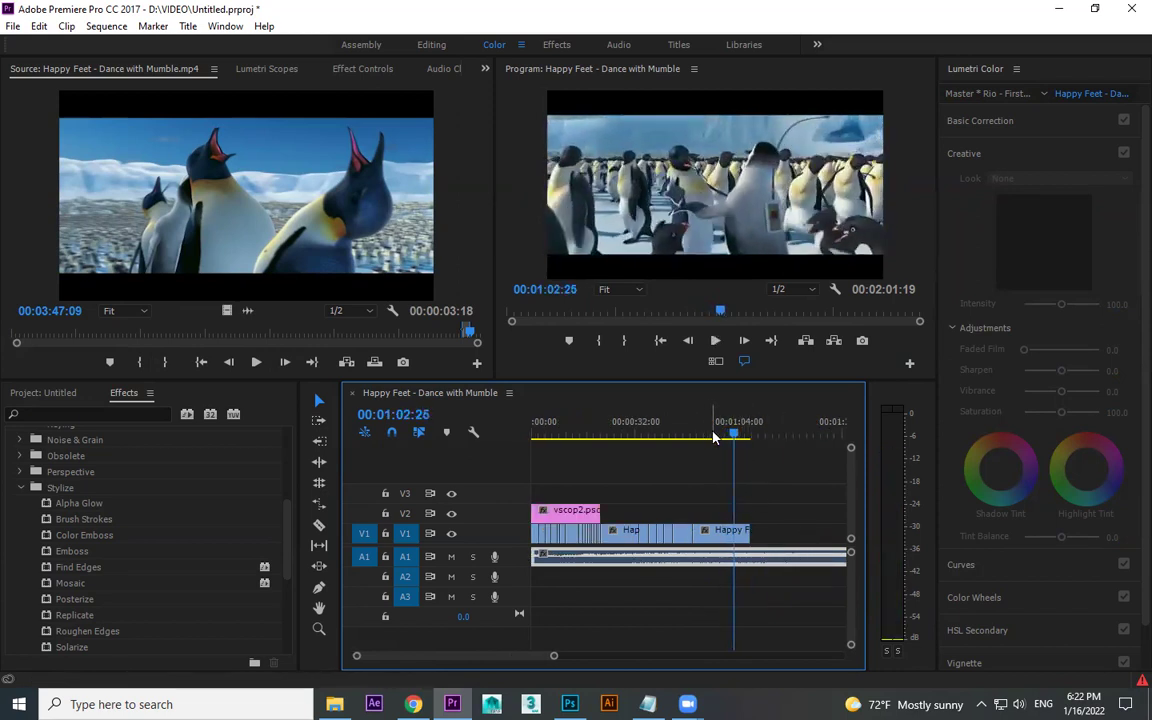
key("equal")
key("space")
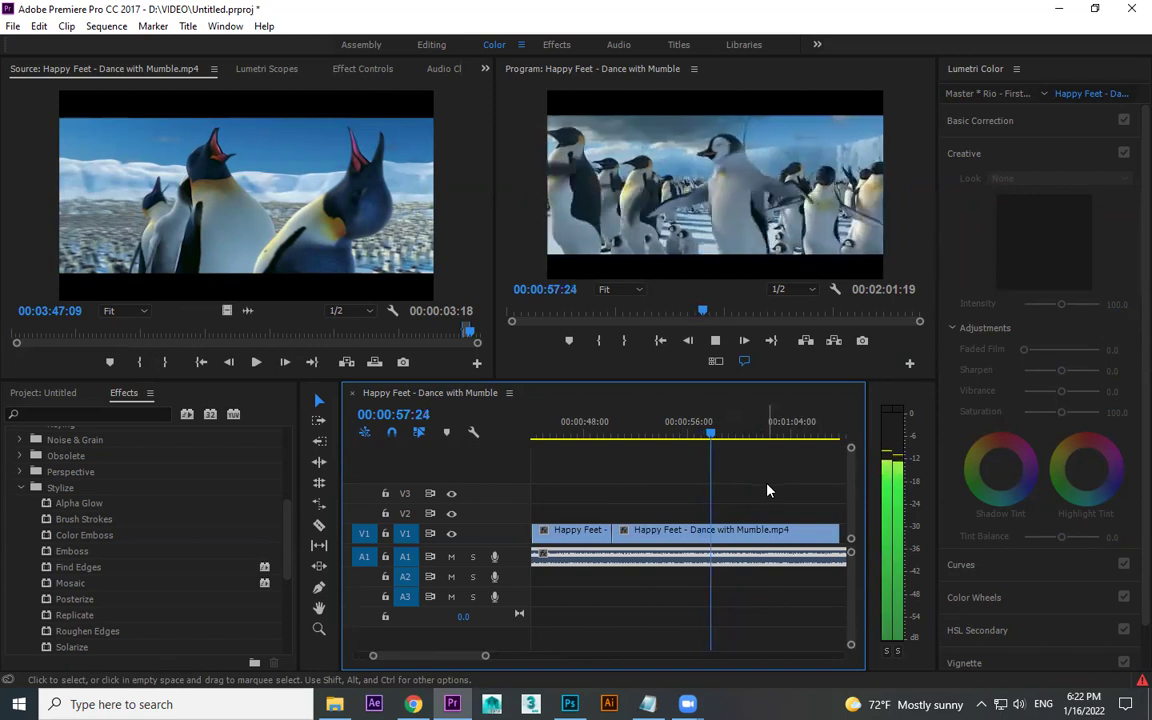
key("space")
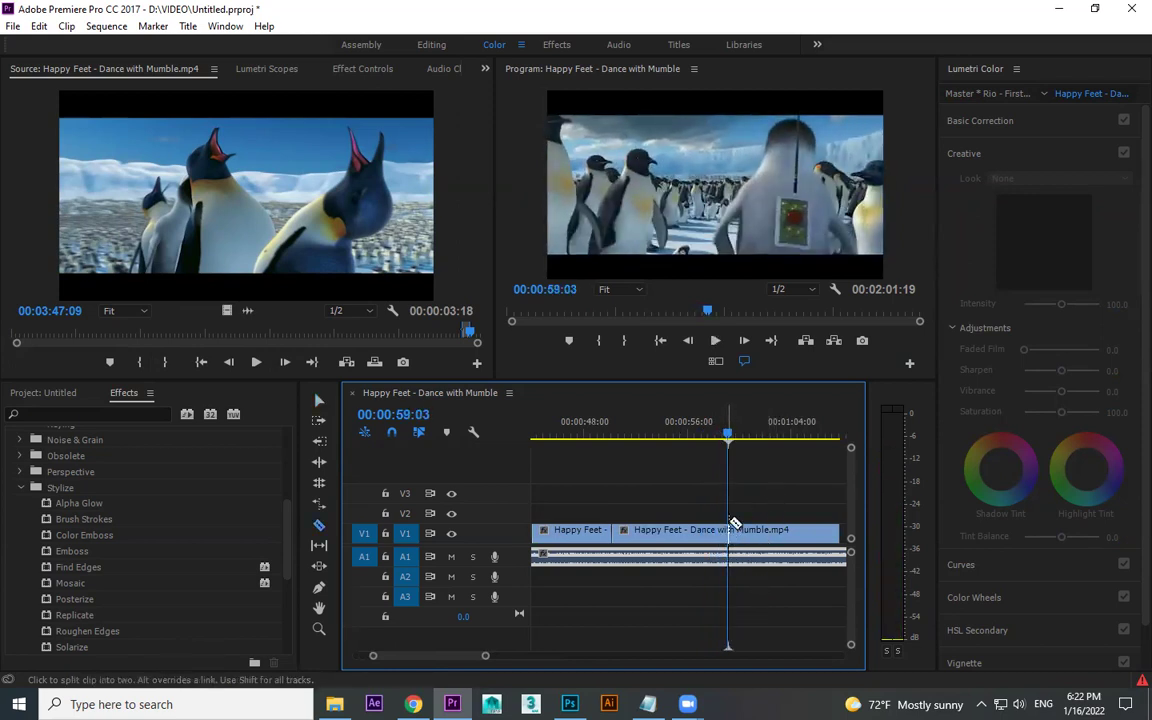
left_click(735, 523)
Step: Shorten the end of the last V1 clip, then extend it back slightly
left_click_drag(806, 436, 779, 440)
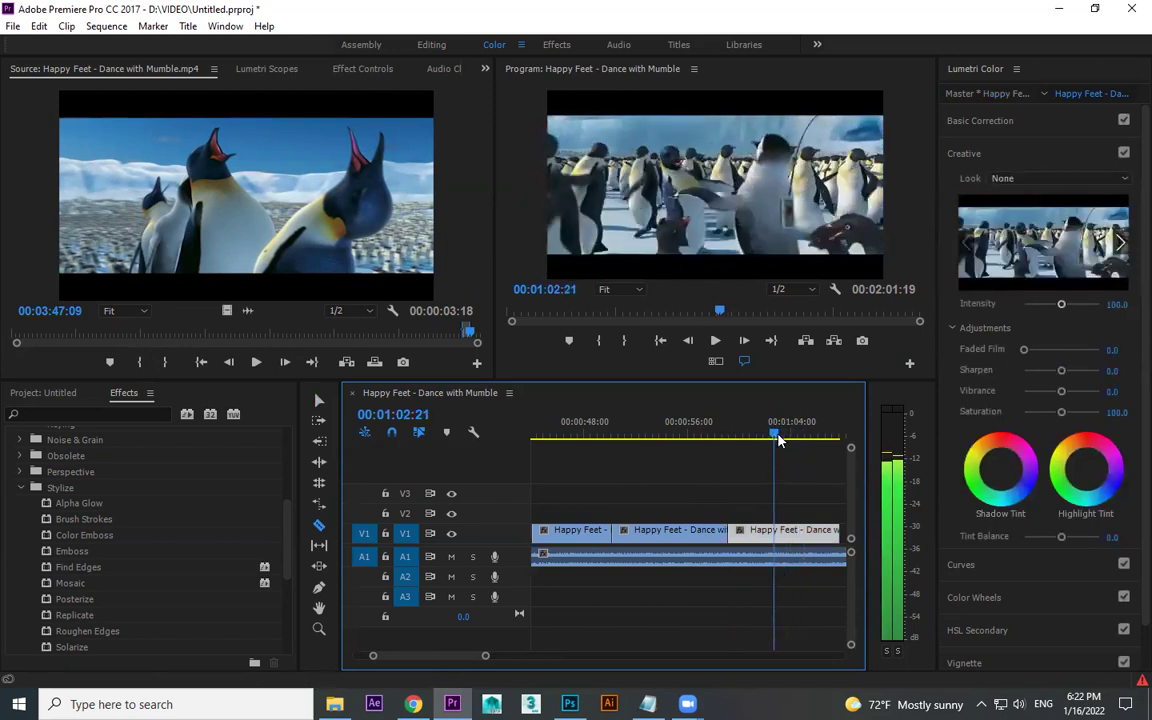
left_click_drag(838, 538, 768, 530)
key("space")
key("minus")
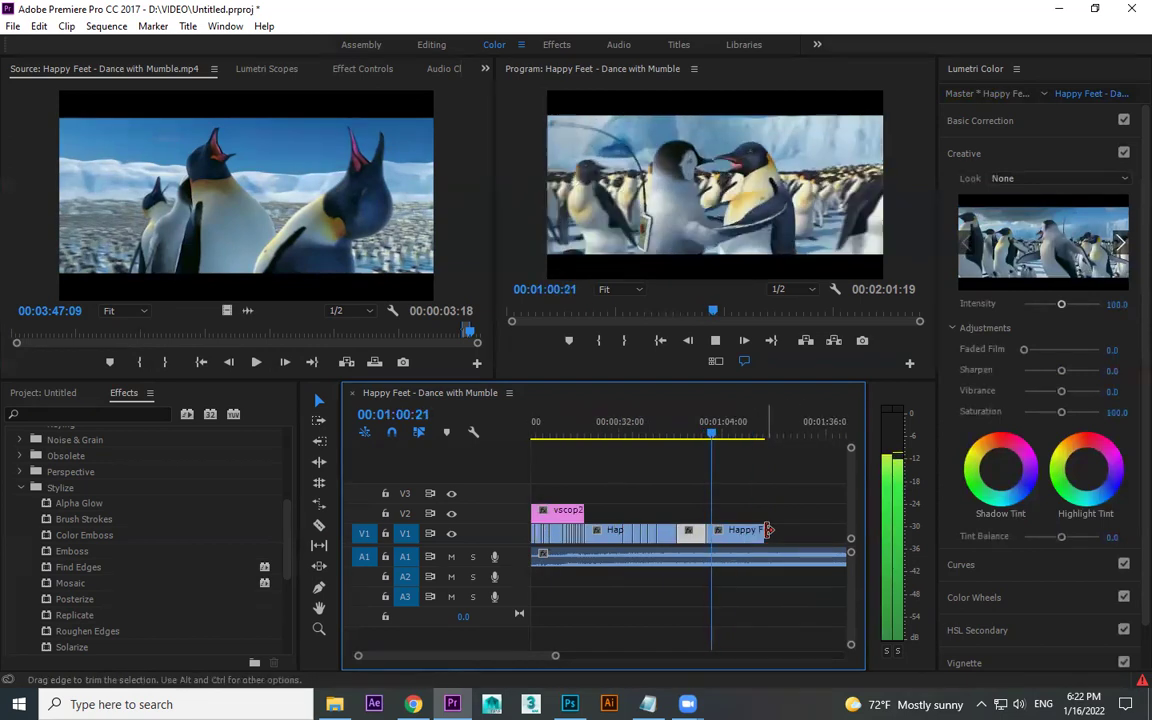
key("minus")
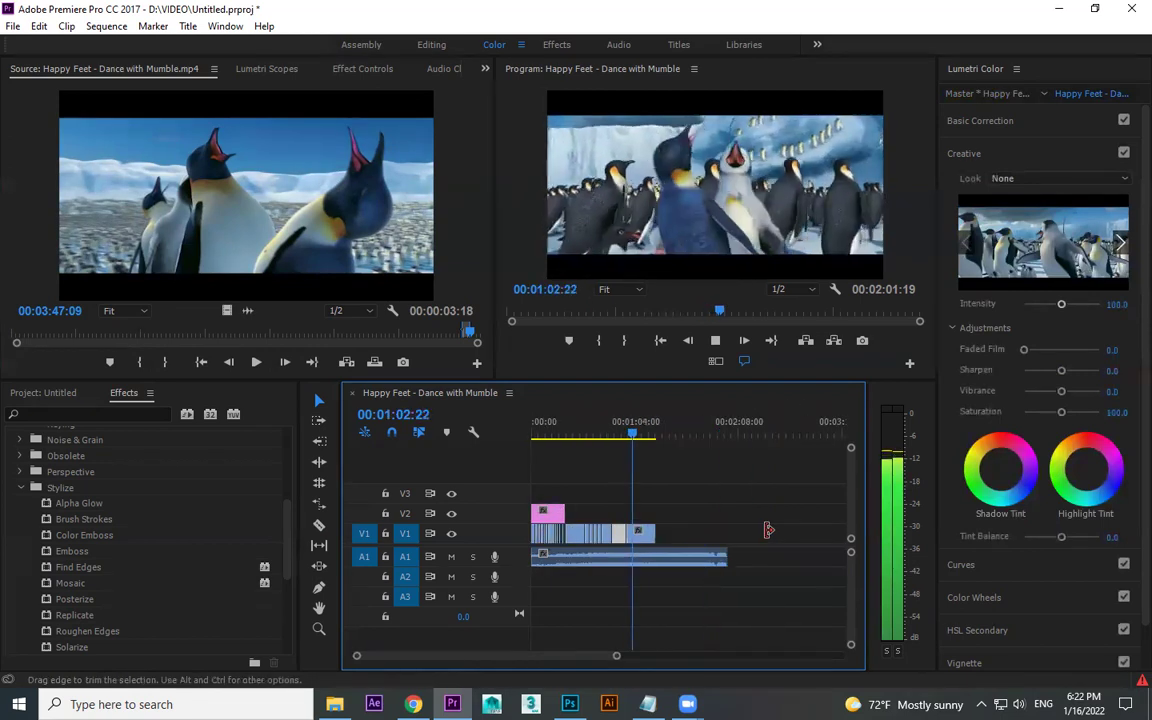
key("equal")
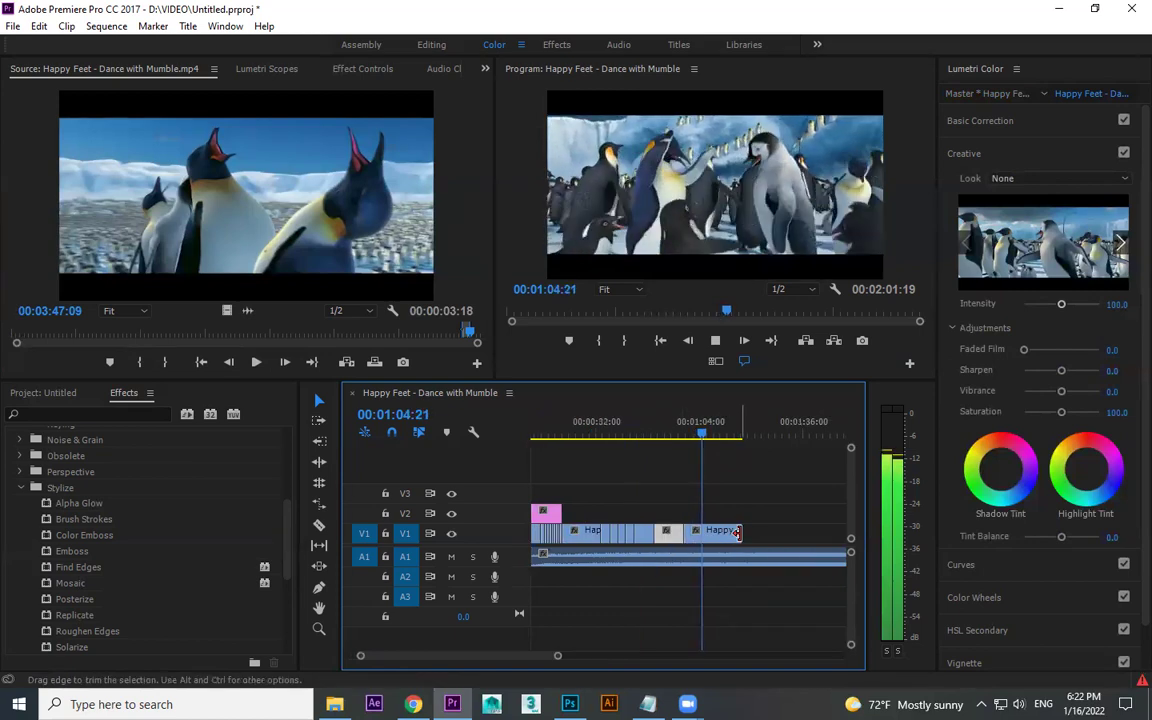
left_click_drag(737, 533, 741, 533)
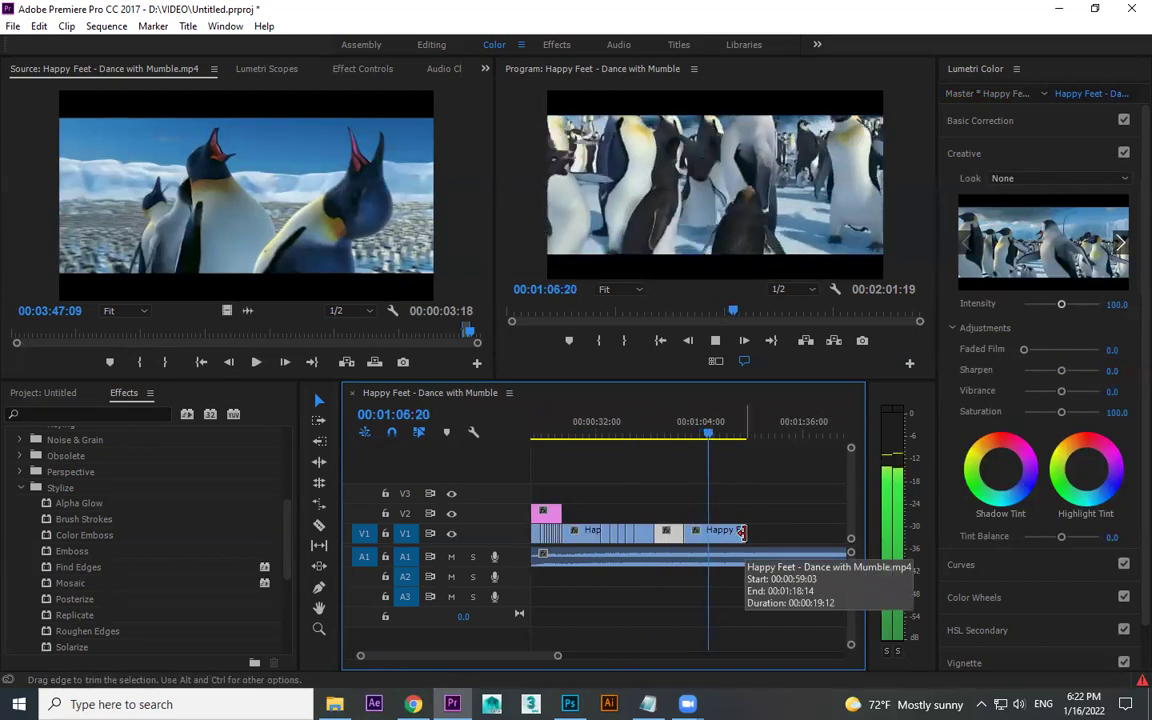
key("space")
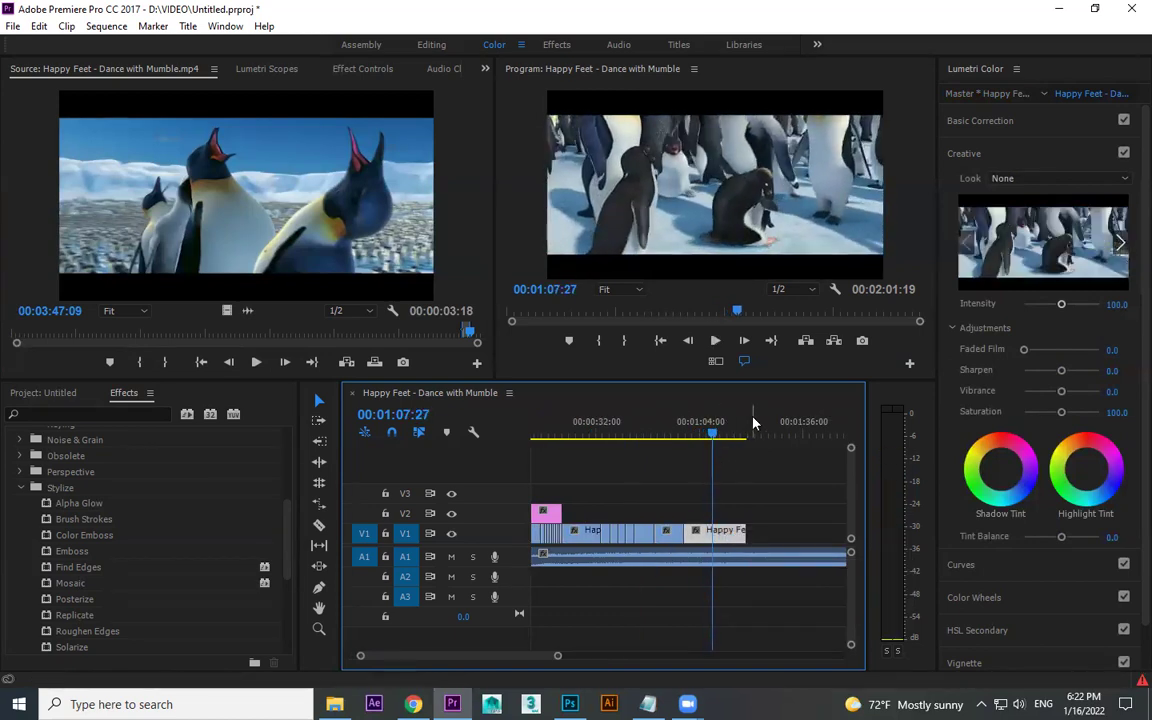
Step: Review playback from about 00:00:58 to 00:01:01:06, then rewind and skim the source footage
key("equal")
left_click(641, 430)
key("space")
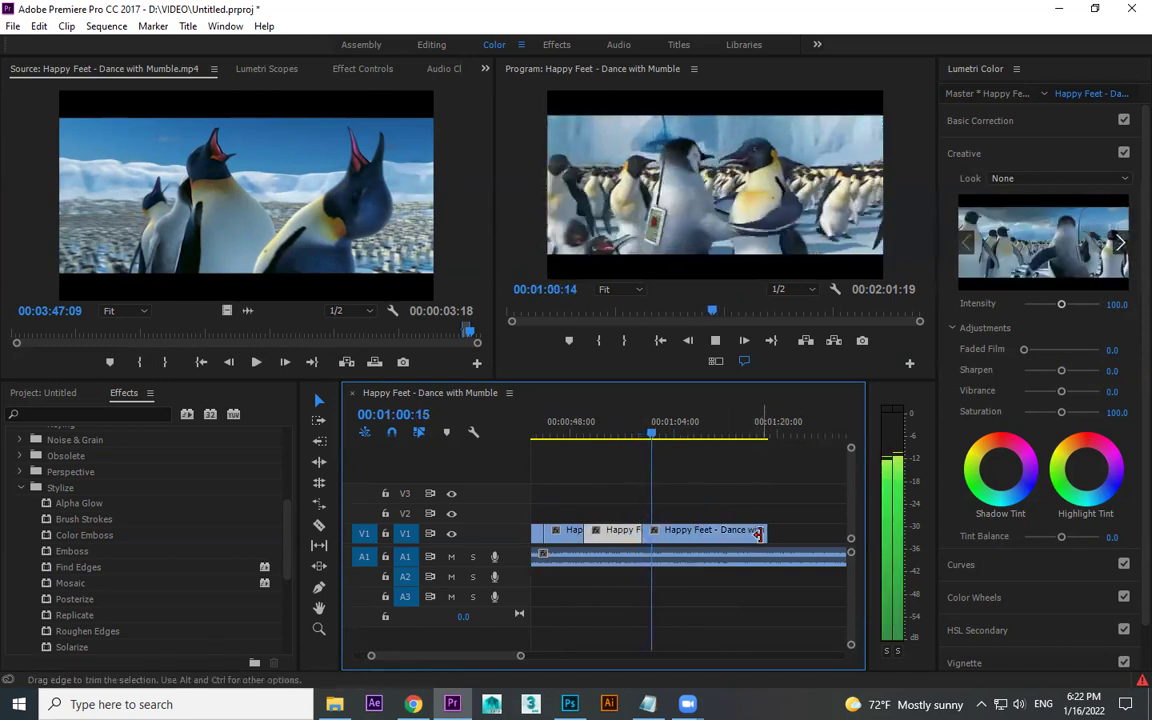
key("space")
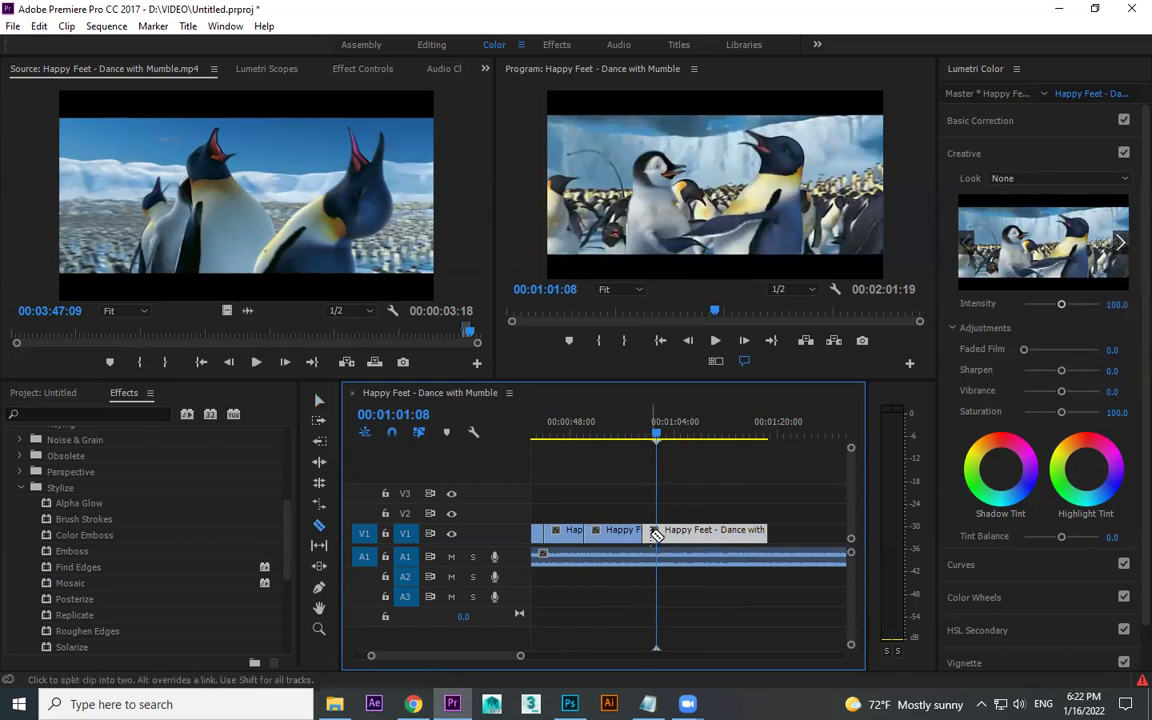
left_click_drag(321, 331, 16, 328)
mouse_move(155, 331)
left_mouse_down()
mouse_move(60, 331)
mouse_move(172, 334)
left_mouse_up()
Step: Mark a four-second source shot starting at 00:01:29:17 and drop it on V2 at the playhead
key("space")
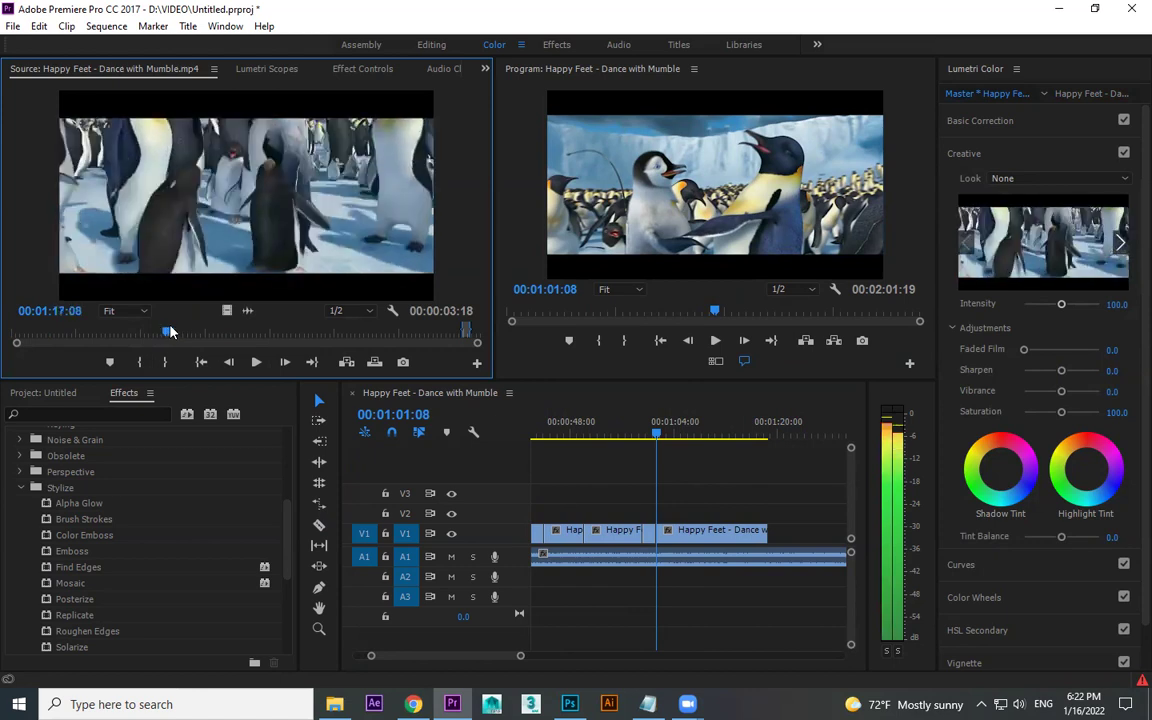
left_click_drag(178, 328, 210, 341)
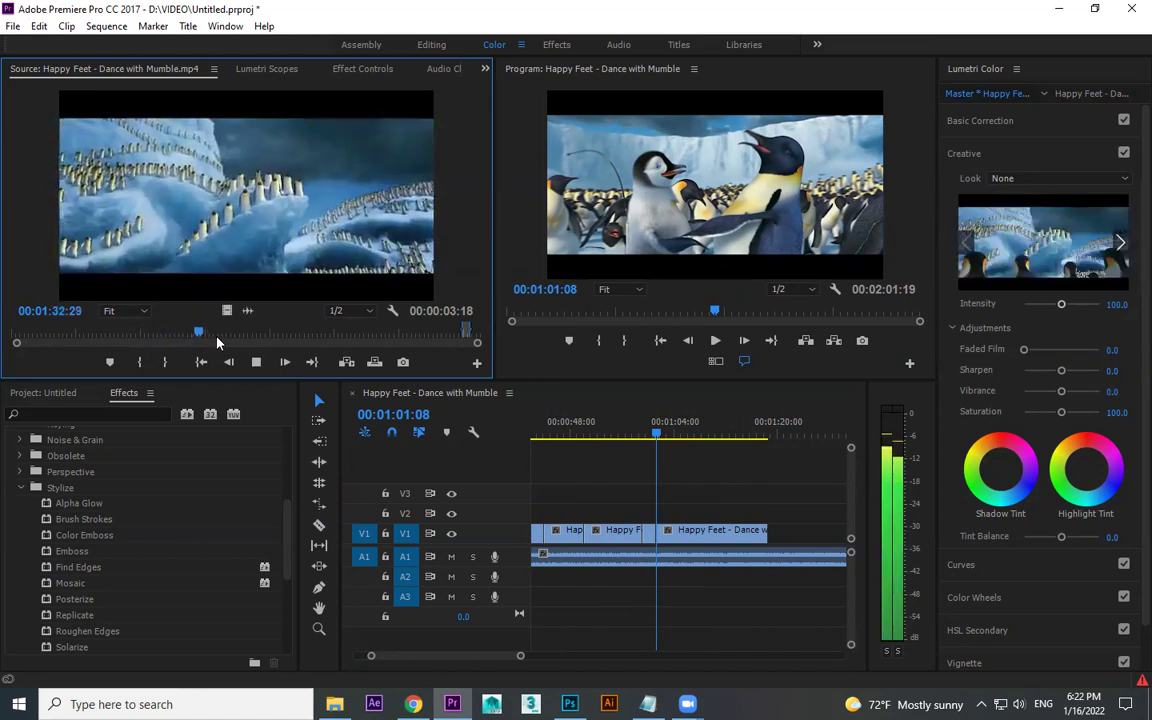
left_click(142, 362)
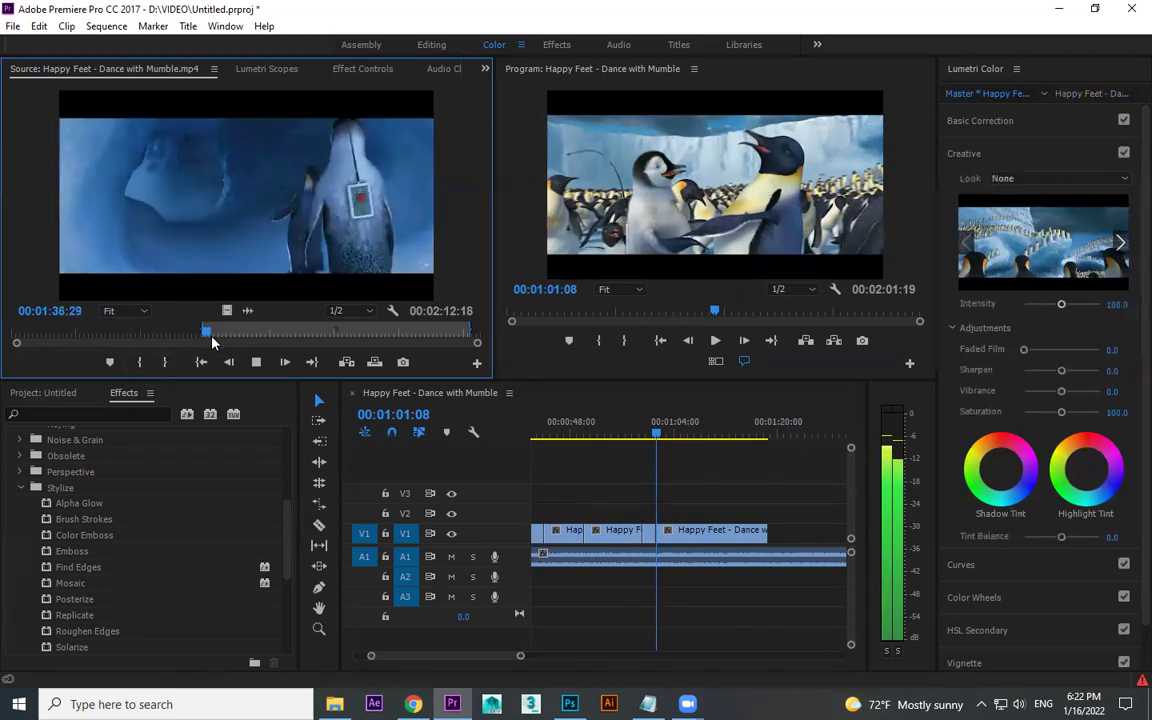
left_click_drag(210, 336, 194, 332)
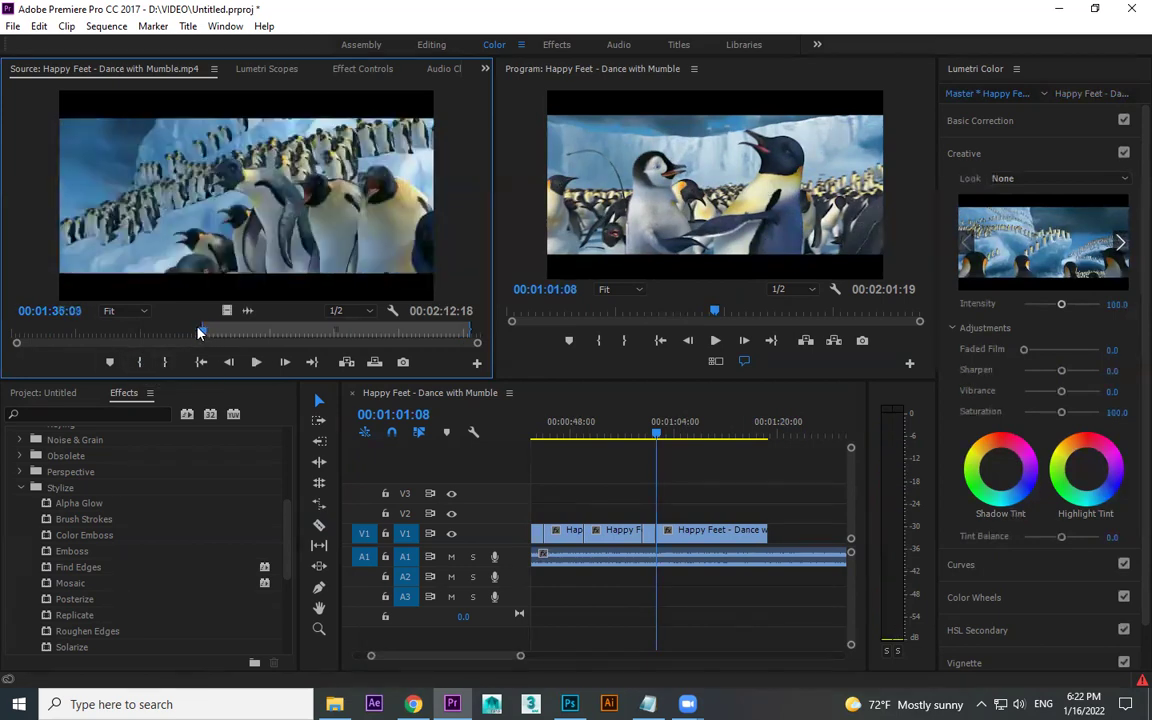
left_click(141, 362)
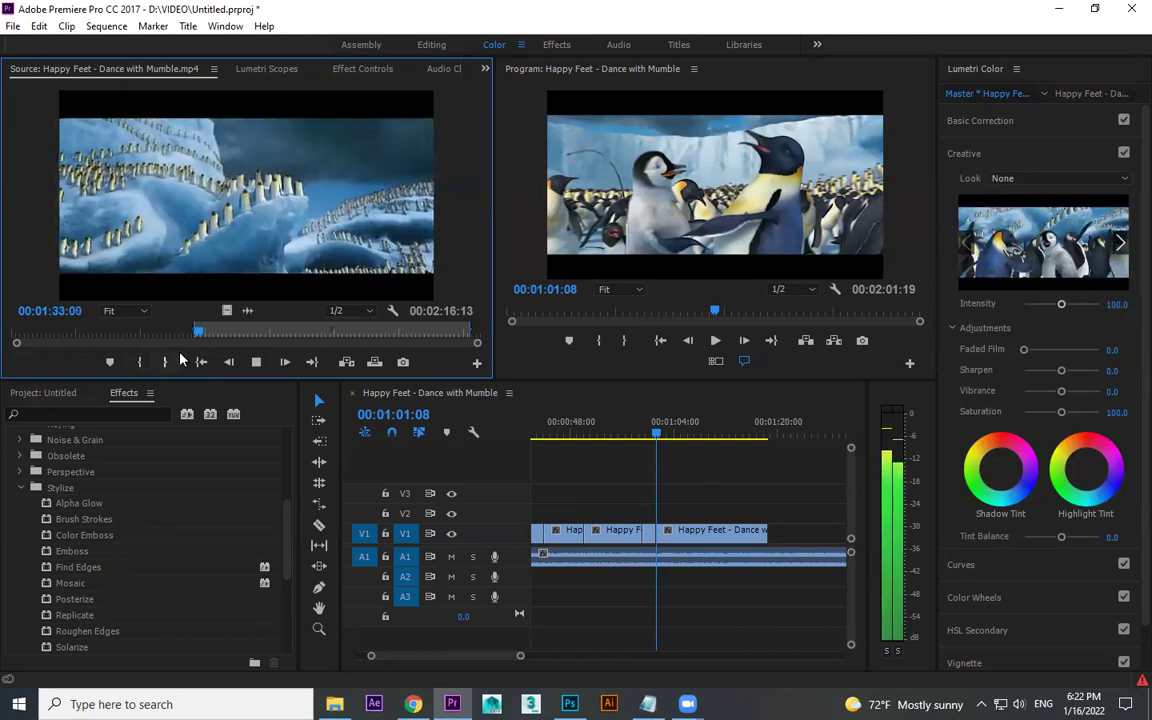
left_click(168, 362)
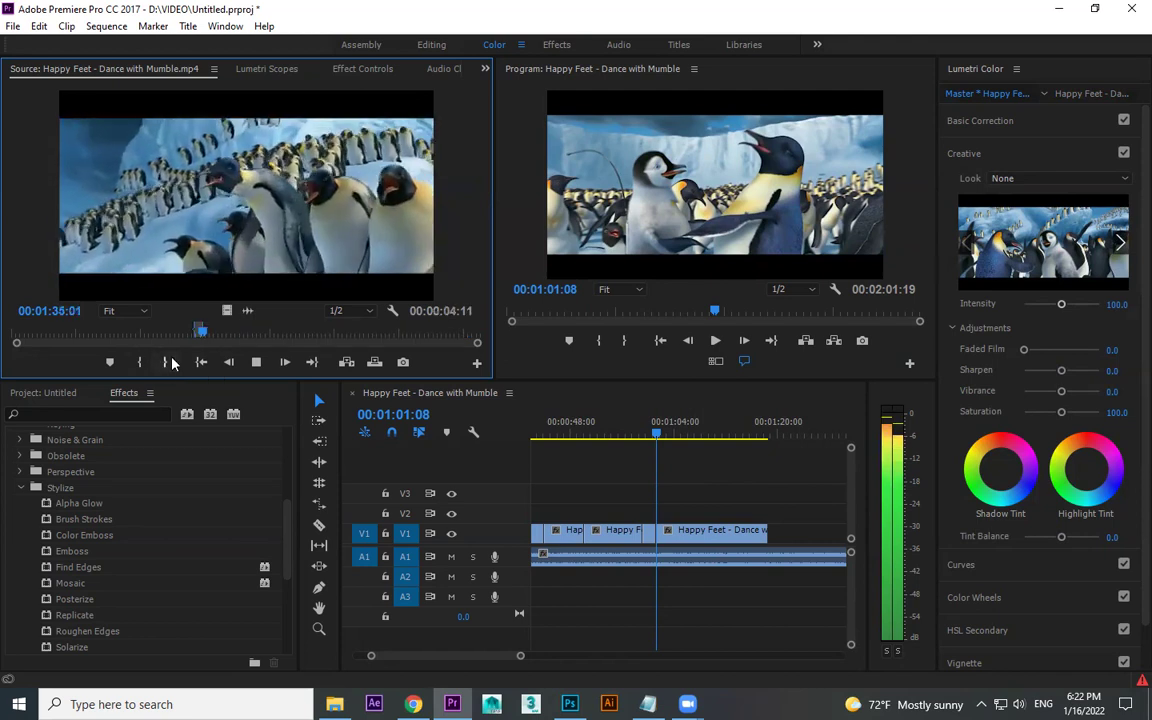
mouse_move(246, 190)
left_mouse_down()
mouse_move(705, 508)
mouse_move(668, 514)
left_mouse_up()
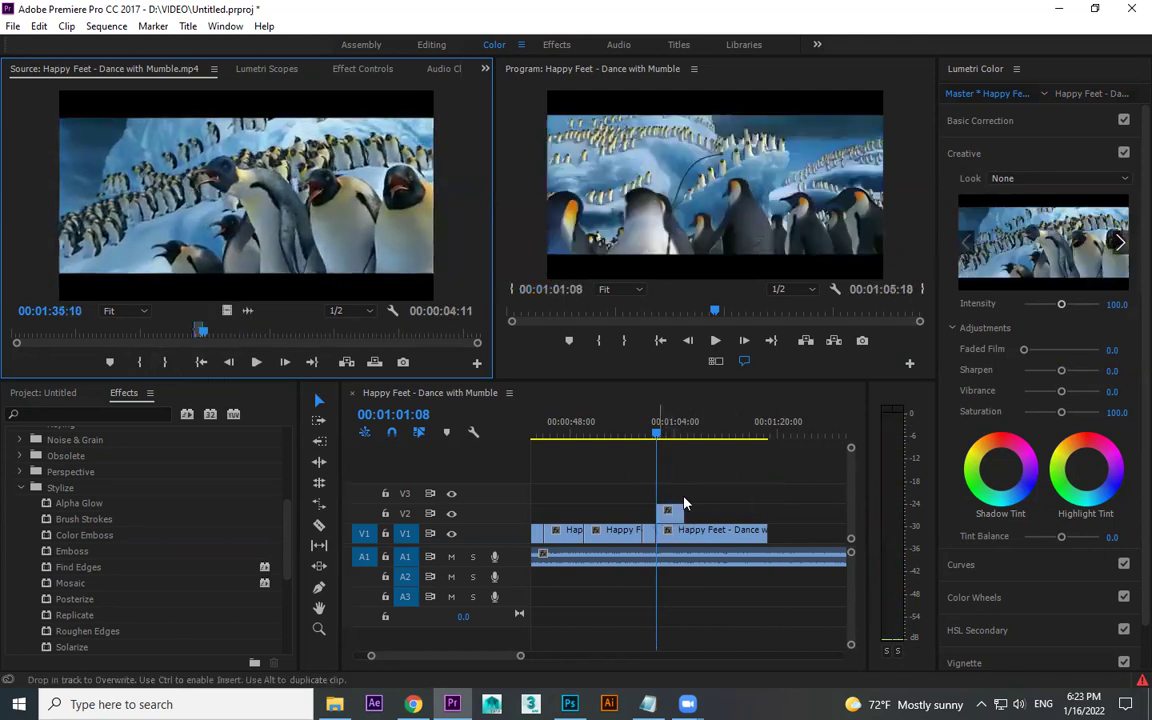
key("space")
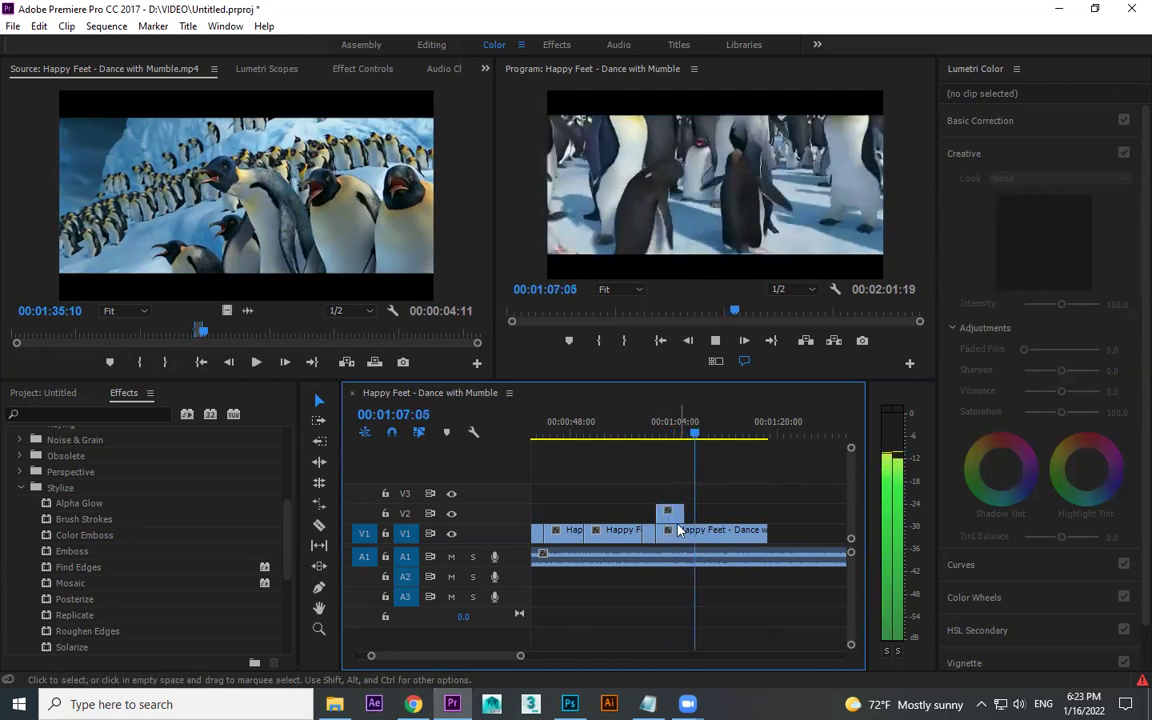
Step: Reposition the short penguin shot into place in the sequence
mouse_move(681, 535)
left_mouse_down()
mouse_move(689, 519)
mouse_move(747, 510)
left_mouse_up()
left_click(668, 437)
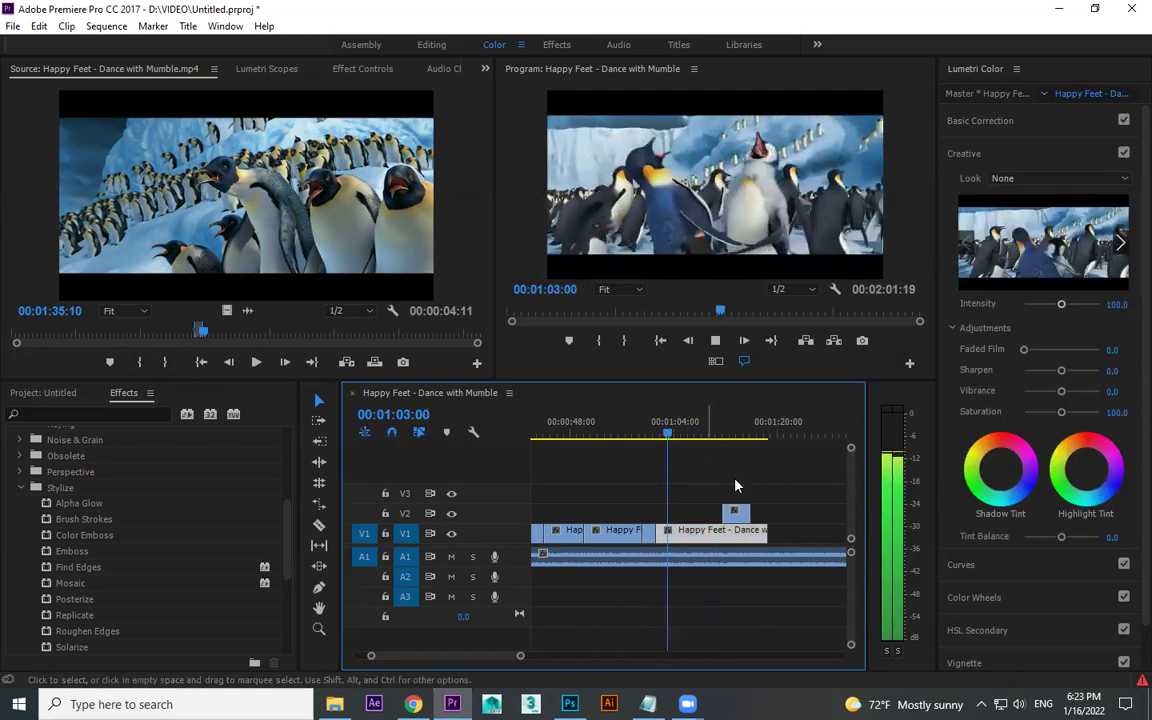
key("equal")
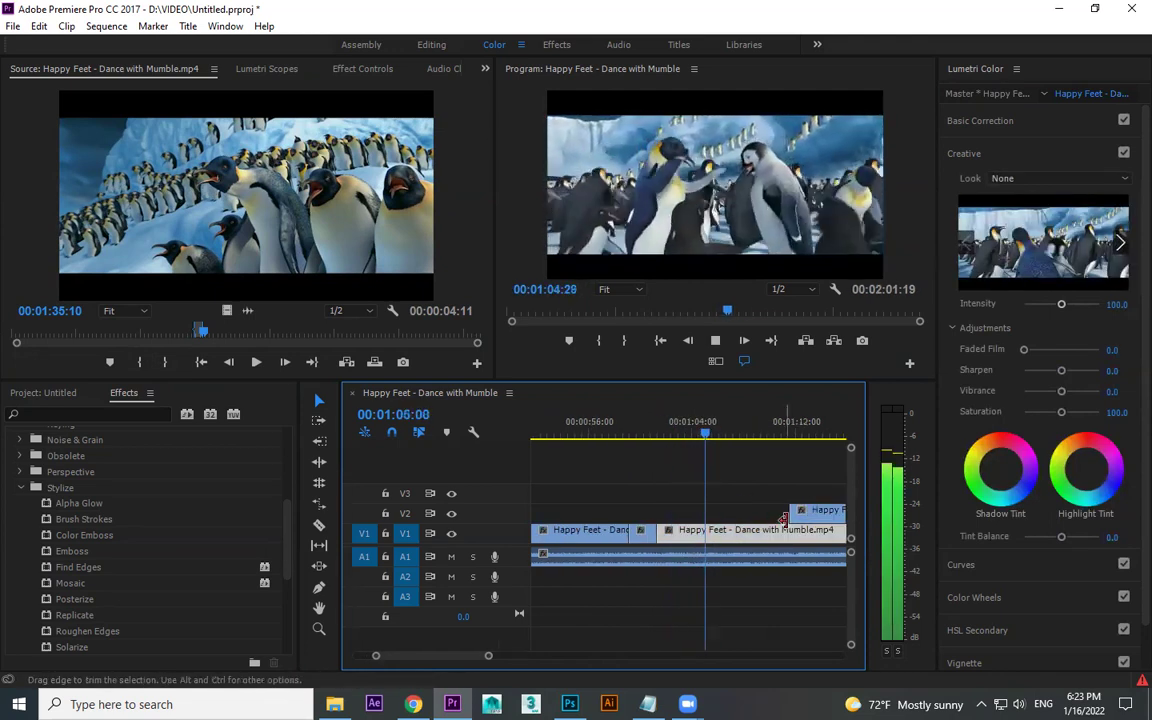
mouse_move(810, 514)
left_mouse_down()
mouse_move(757, 518)
mouse_move(751, 539)
left_mouse_up()
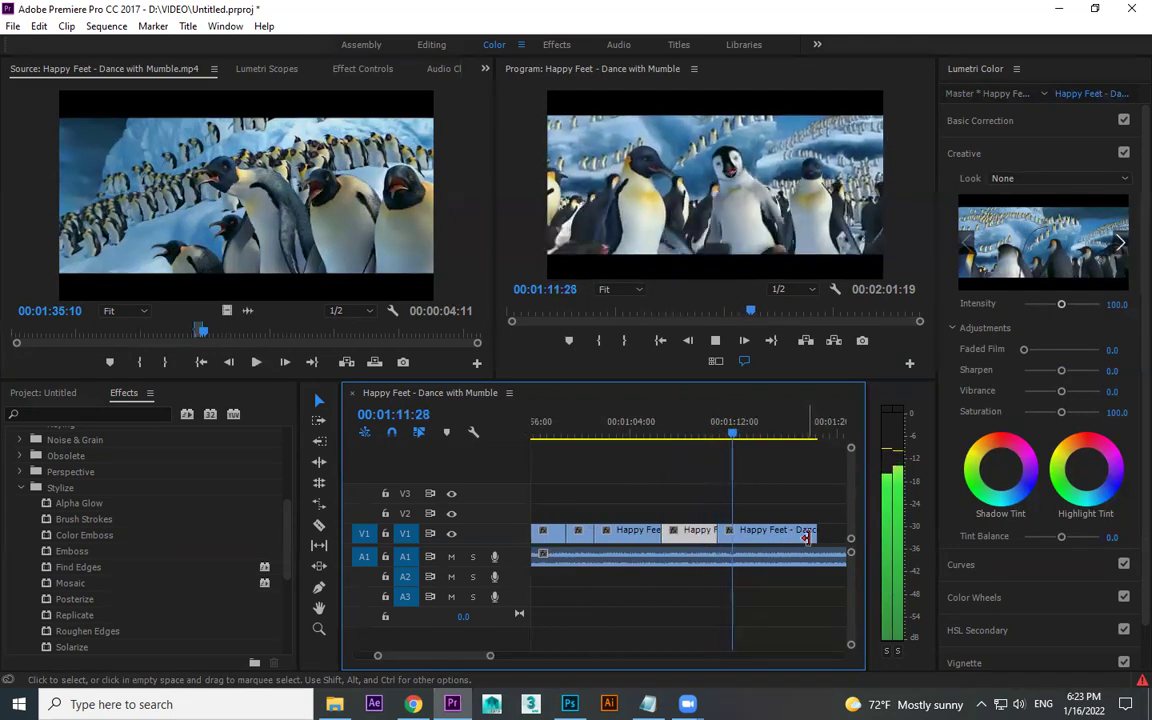
Step: Trim the final V1 clip to end at 00:01:12:07 and jump the source footage to about 00:03:34
key("space")
left_click_drag(757, 535, 736, 534)
left_click(435, 333)
key("space")
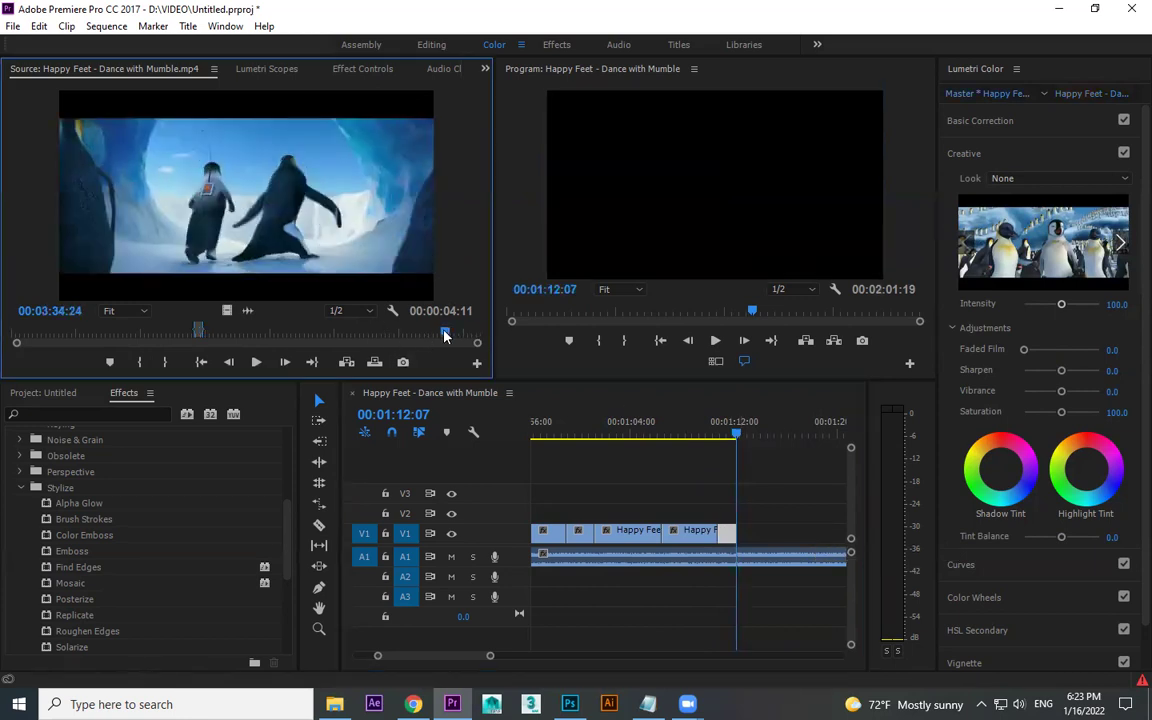
left_click_drag(437, 338, 428, 334)
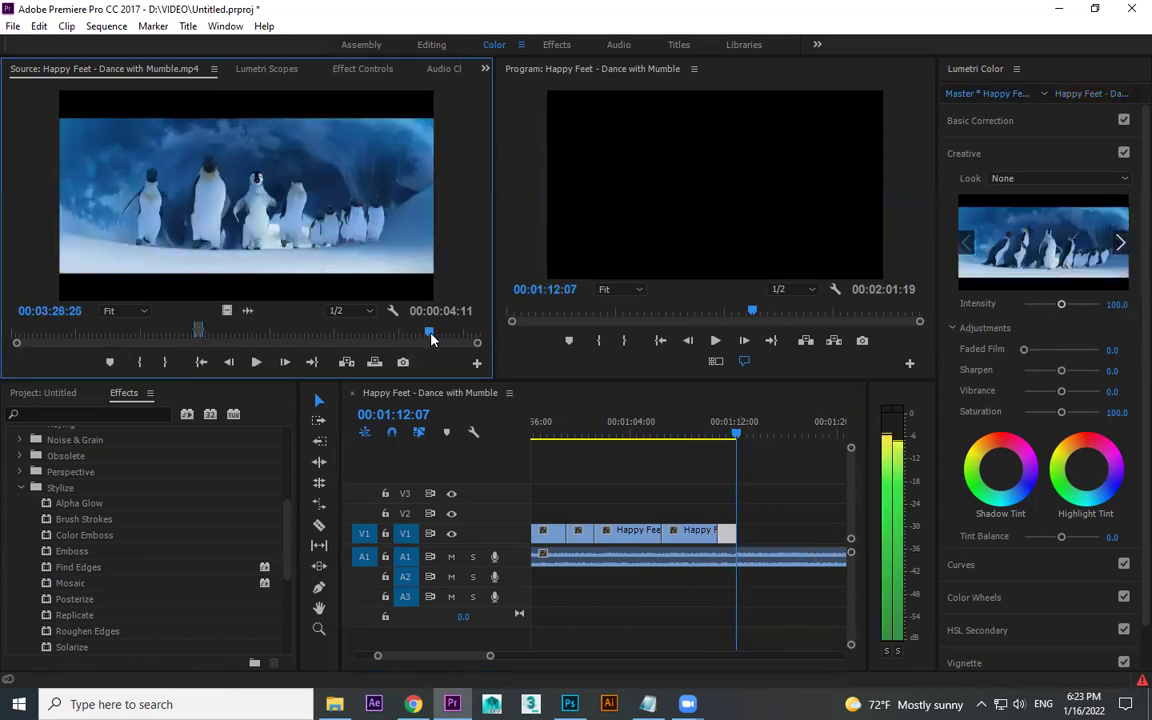
Step: Mark a source In point, append the shot after the last V1 clip, and trim it to 00:01:15:12
left_click(145, 365)
key("space")
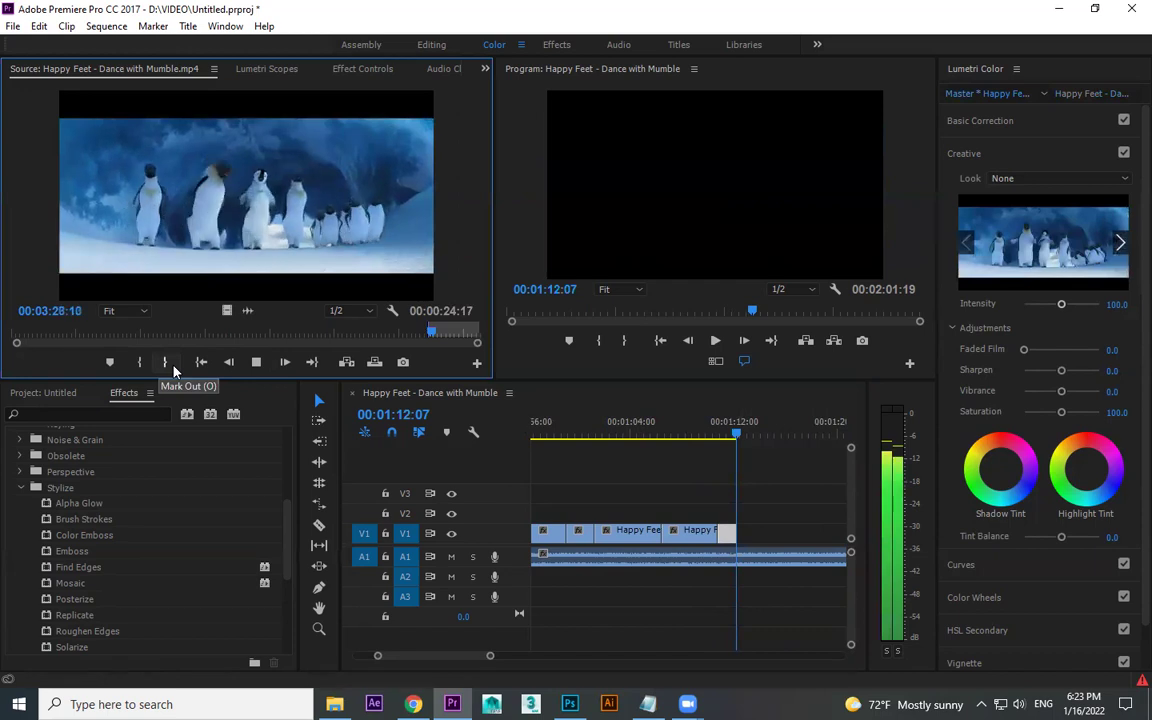
left_click_drag(227, 310, 757, 542)
key("space")
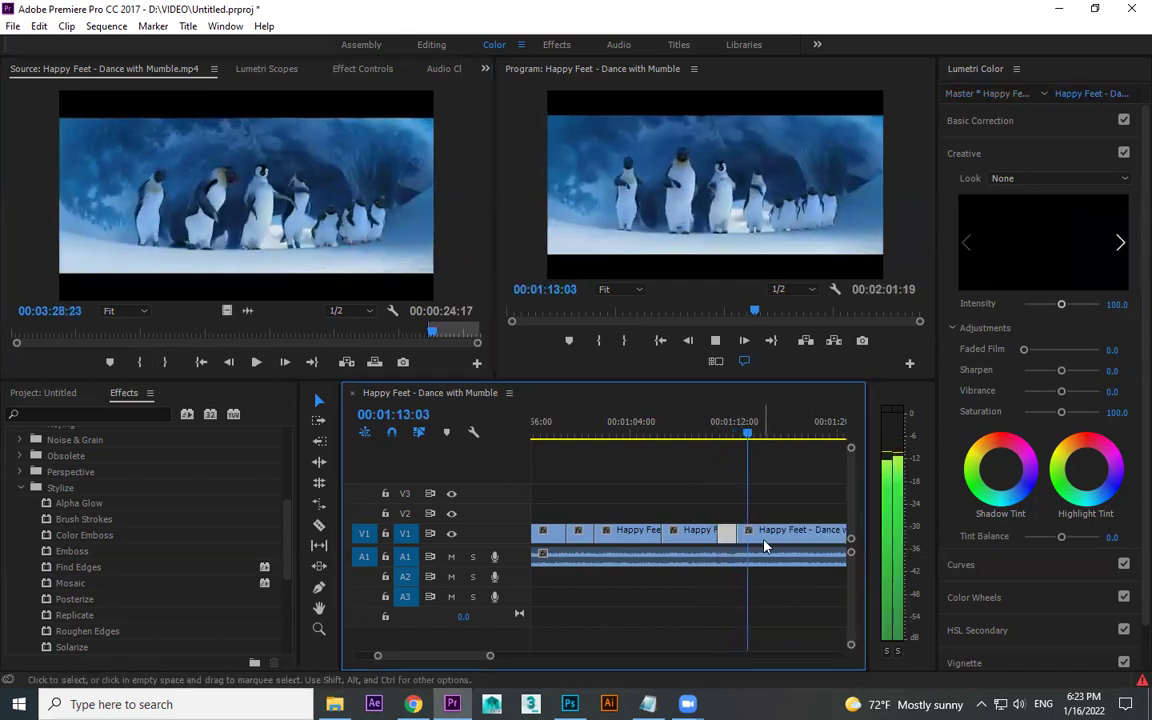
key("minus")
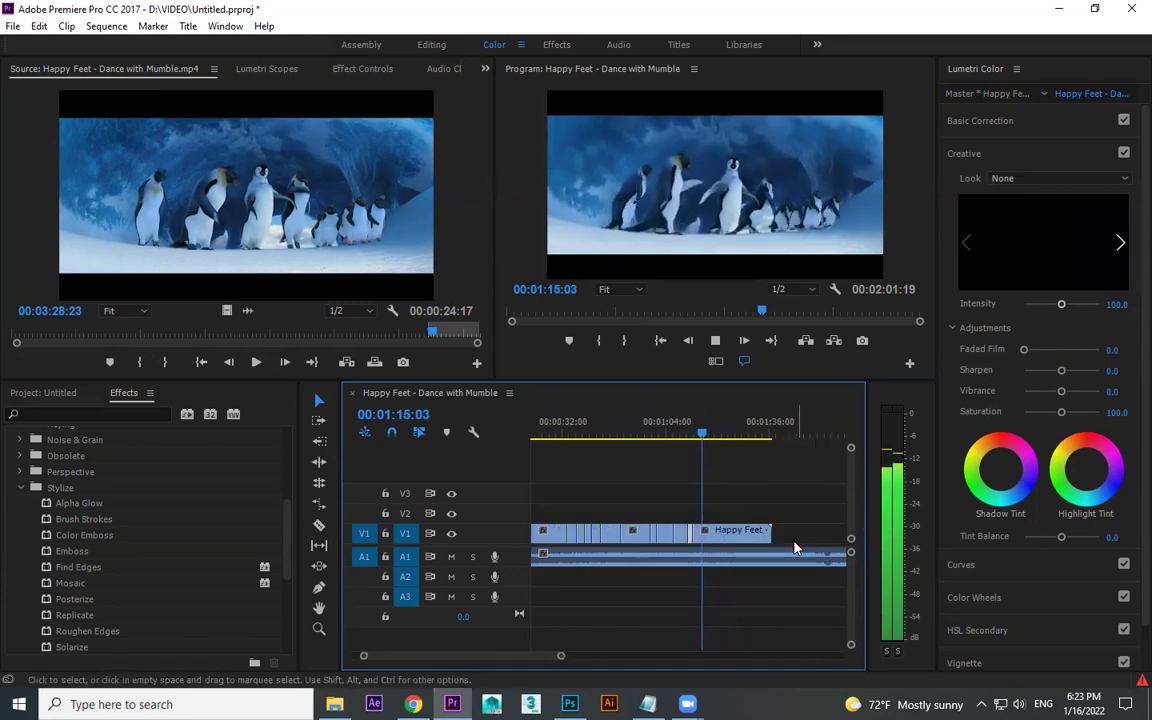
left_click_drag(795, 548, 799, 551)
key("Delete")
key("minus")
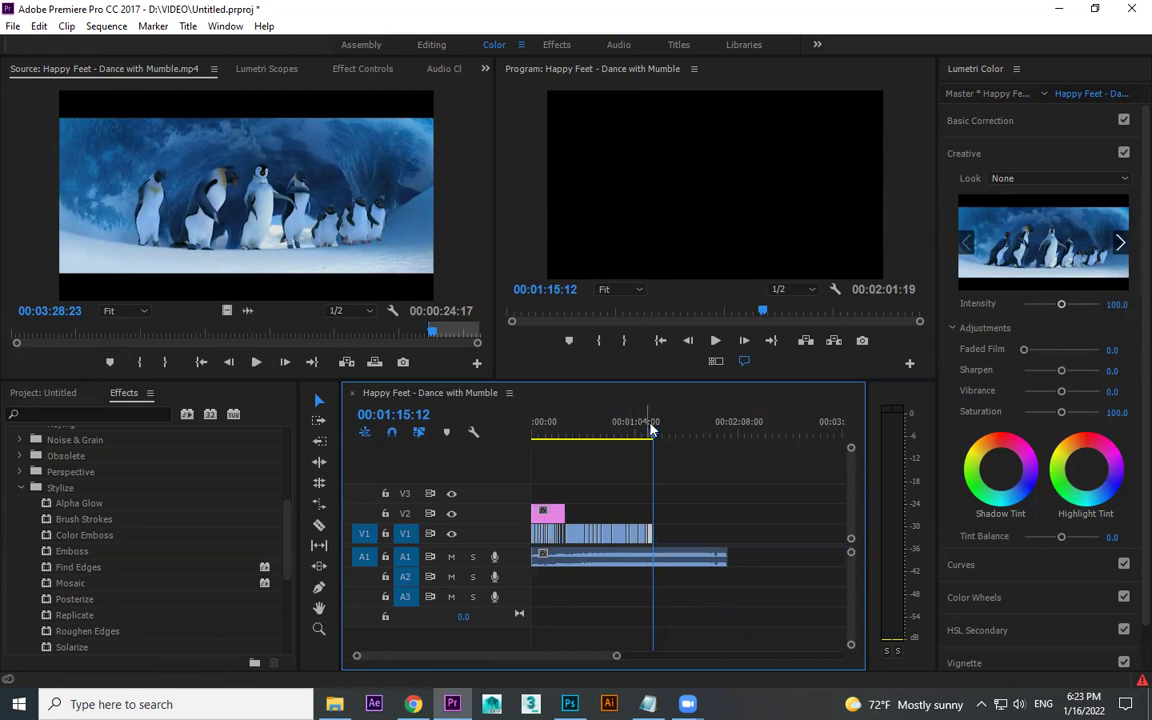
Step: Drag vscop2.psd's right edge to the end of the V1 clips and play from the start
left_click(529, 433)
left_click_drag(572, 511, 651, 512)
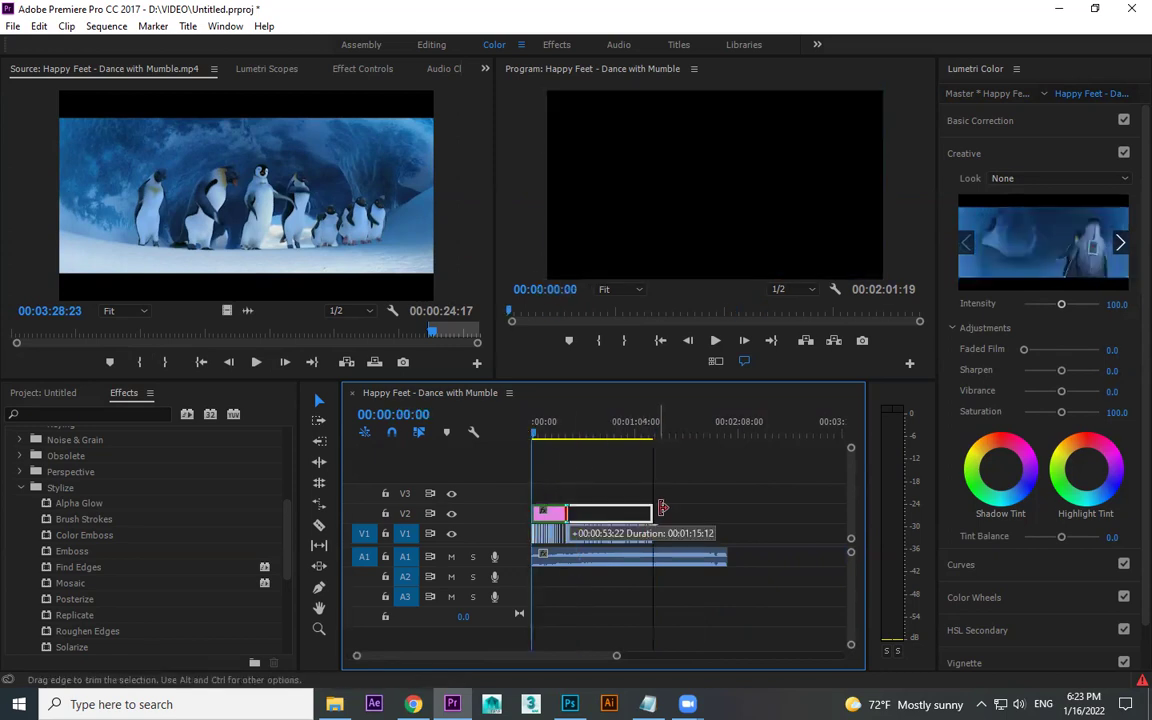
key("equal")
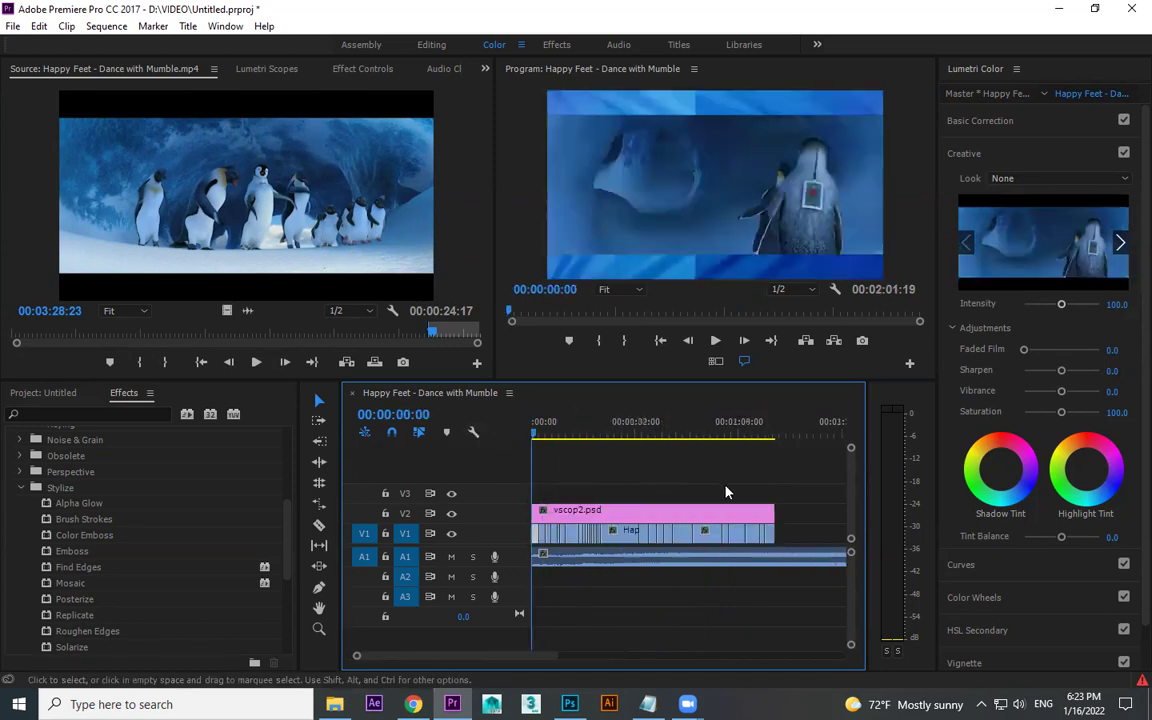
key("minus")
left_click(698, 432)
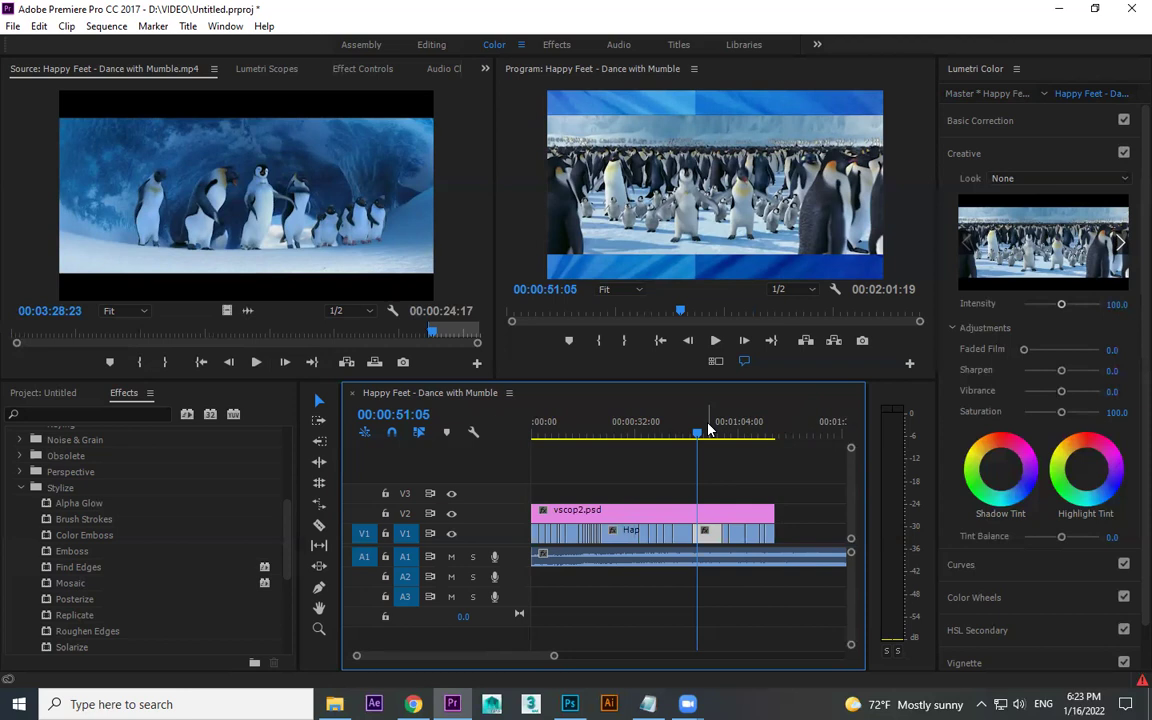
key("Home")
key("equal")
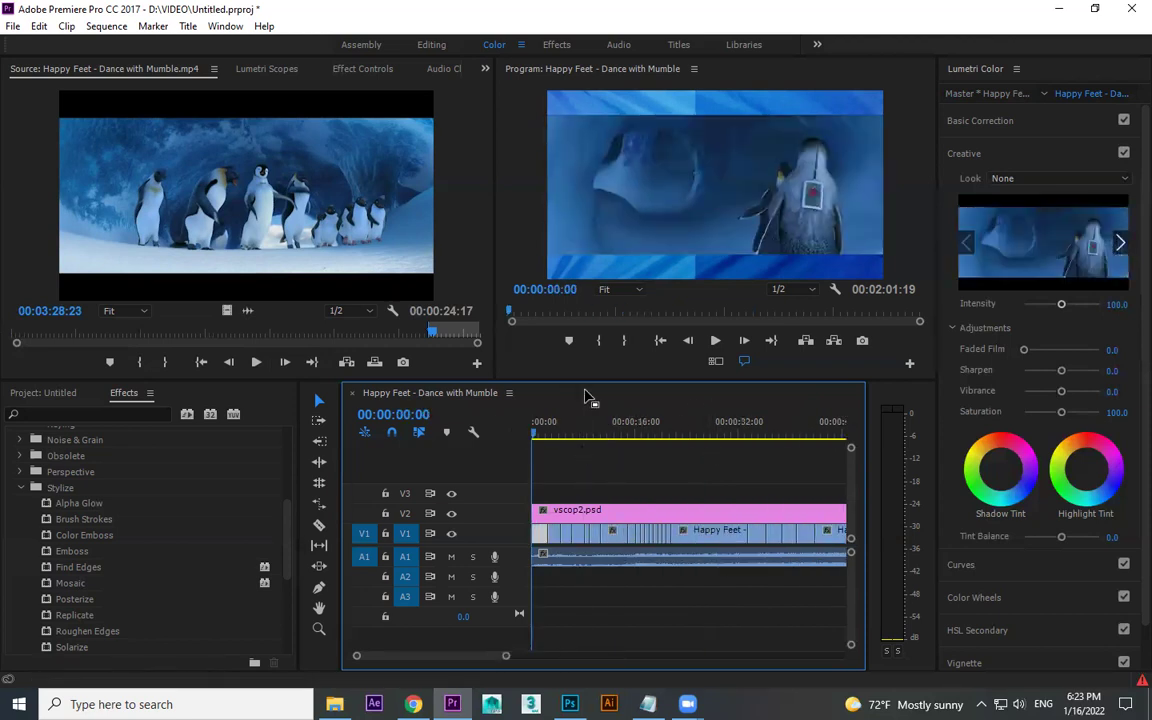
key("space")
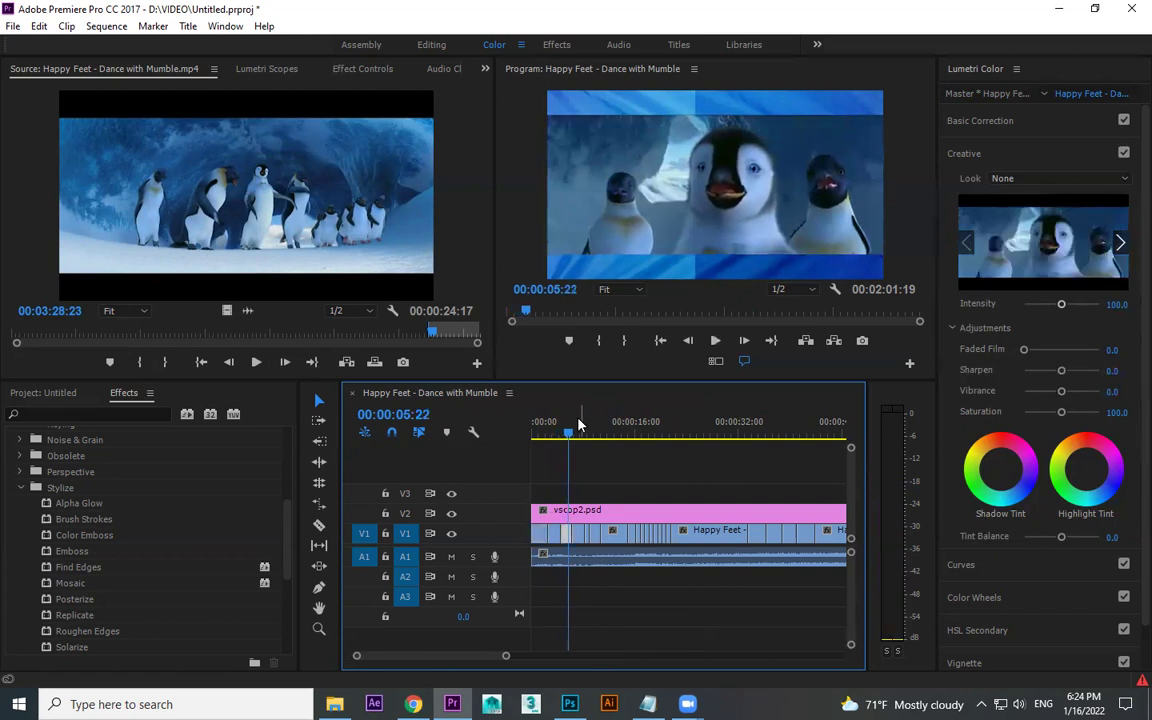
key("Home")
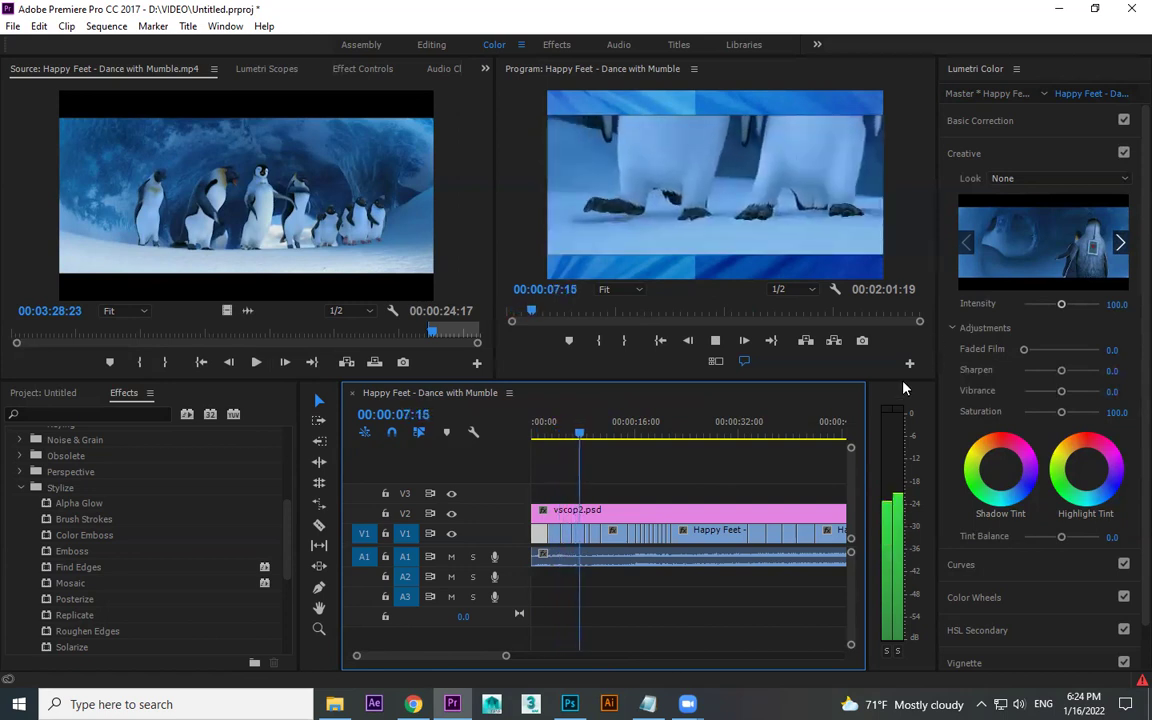
Step: Enlarge the Source and Program monitors, narrow Lumetri Color, and restore the timeline height for all tracks
left_click_drag(908, 381, 907, 552)
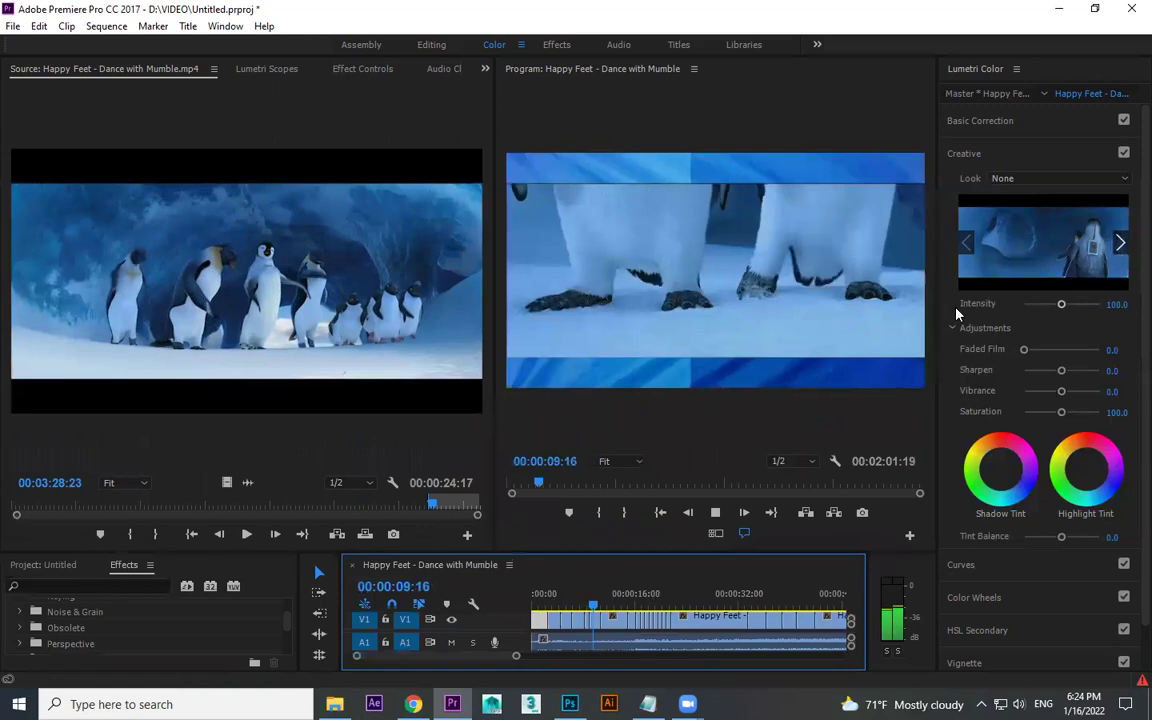
left_click_drag(938, 305, 1078, 288)
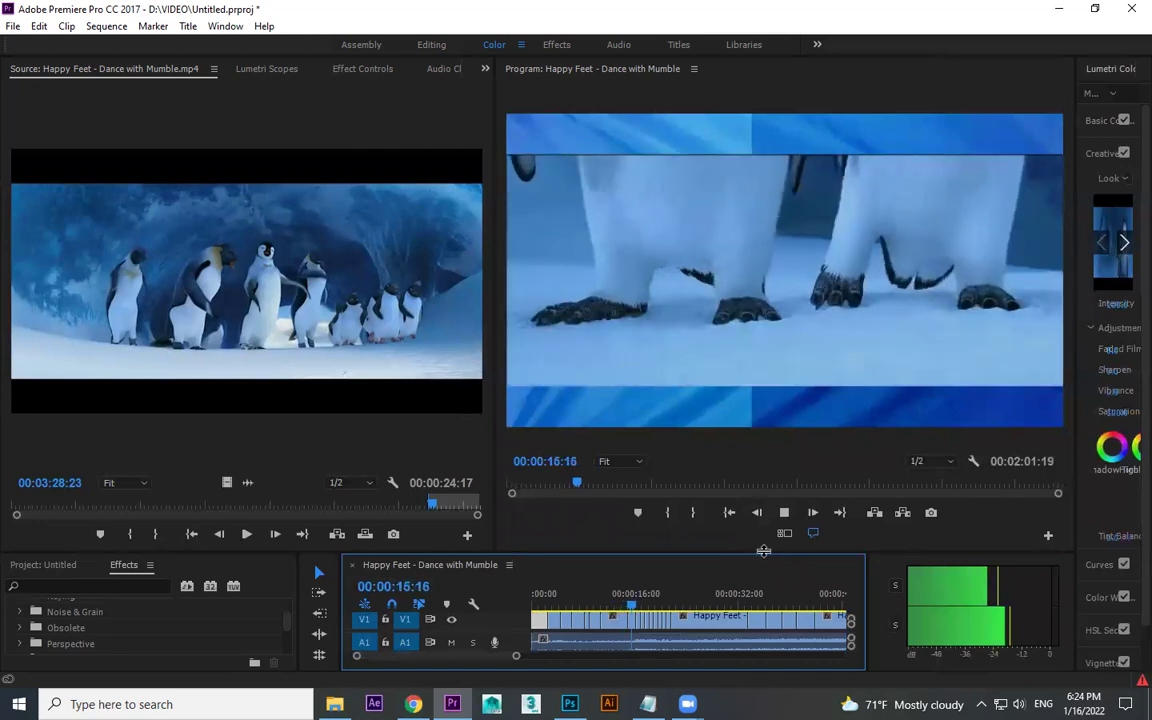
left_click_drag(770, 551, 779, 455)
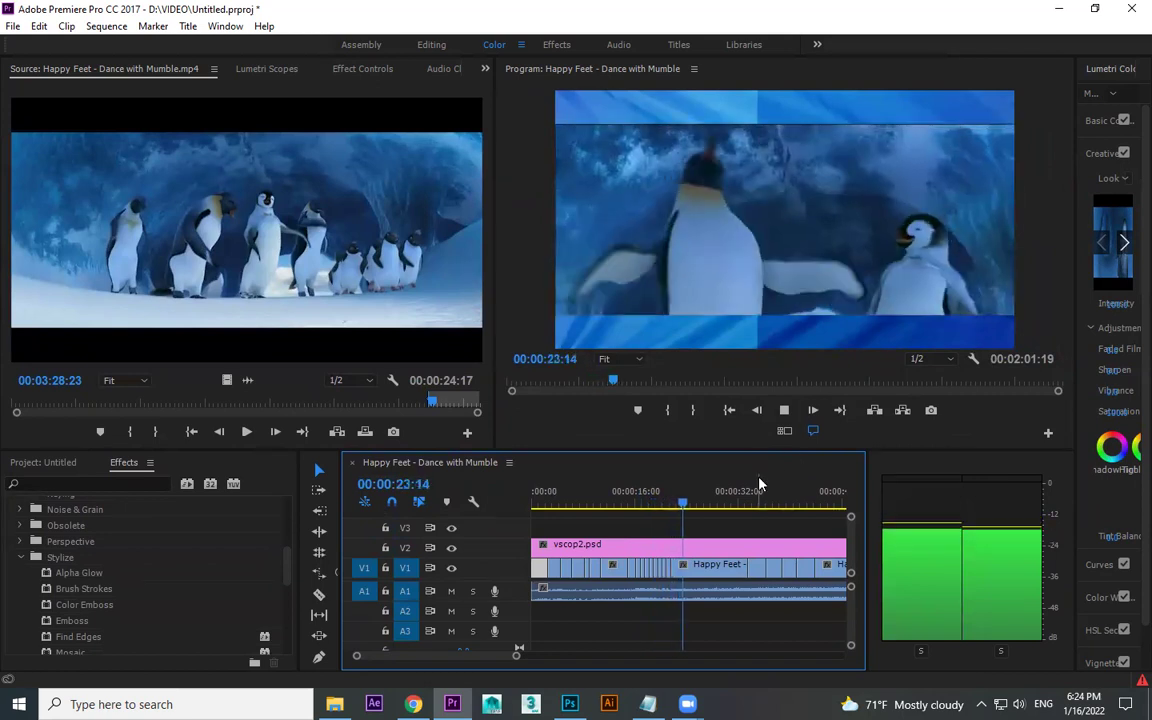
key("=")
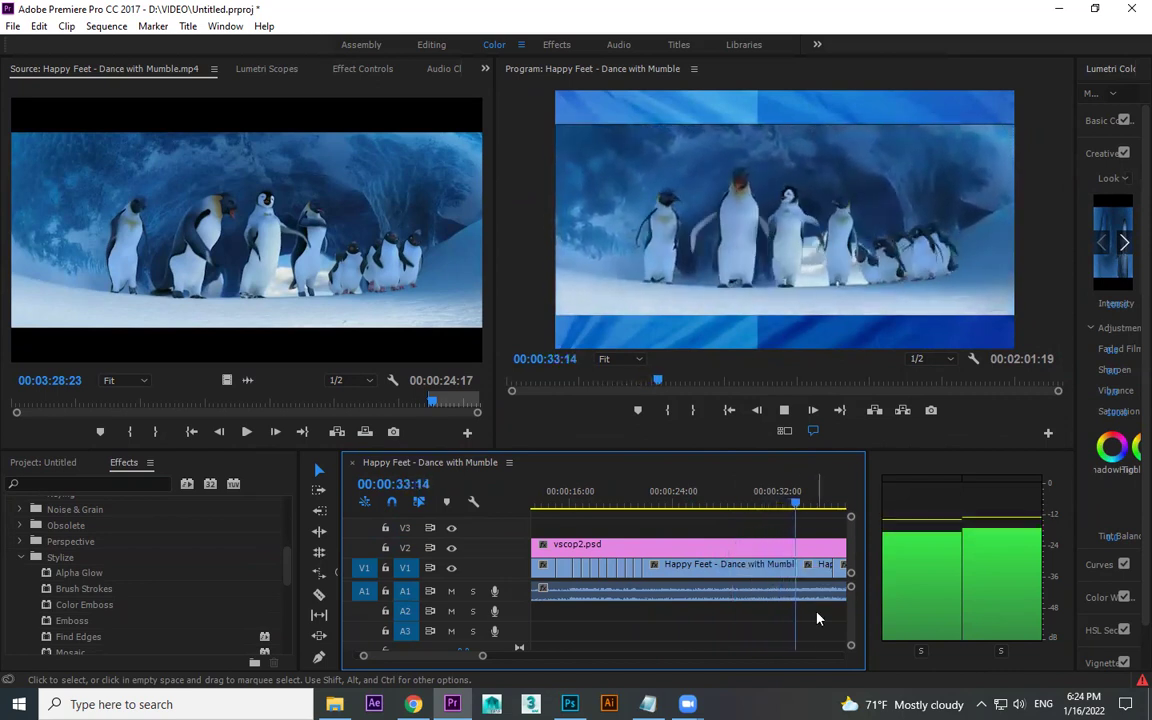
key("minus")
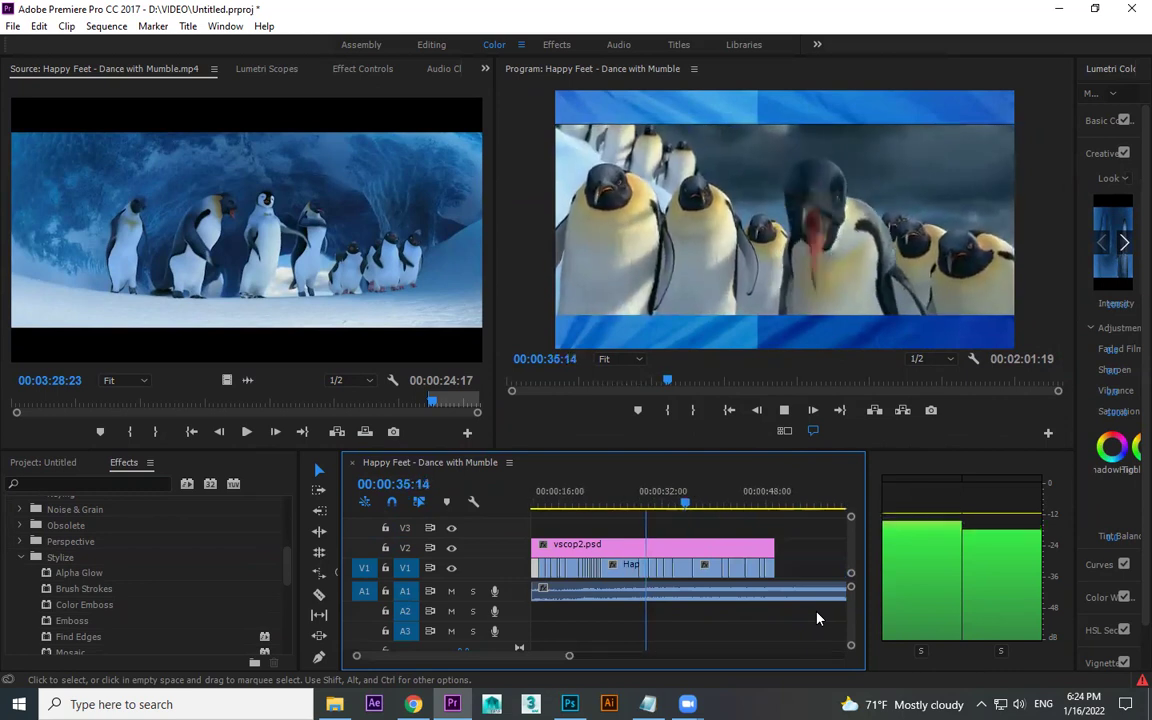
key("equal")
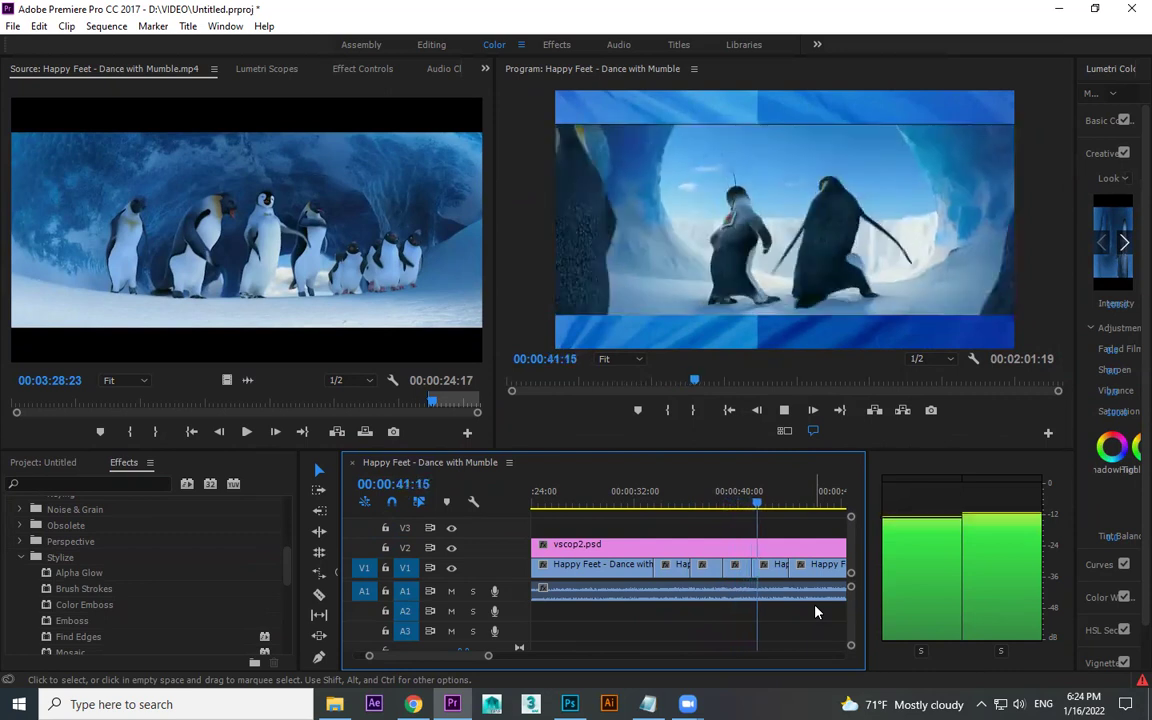
key("minus")
key("equal")
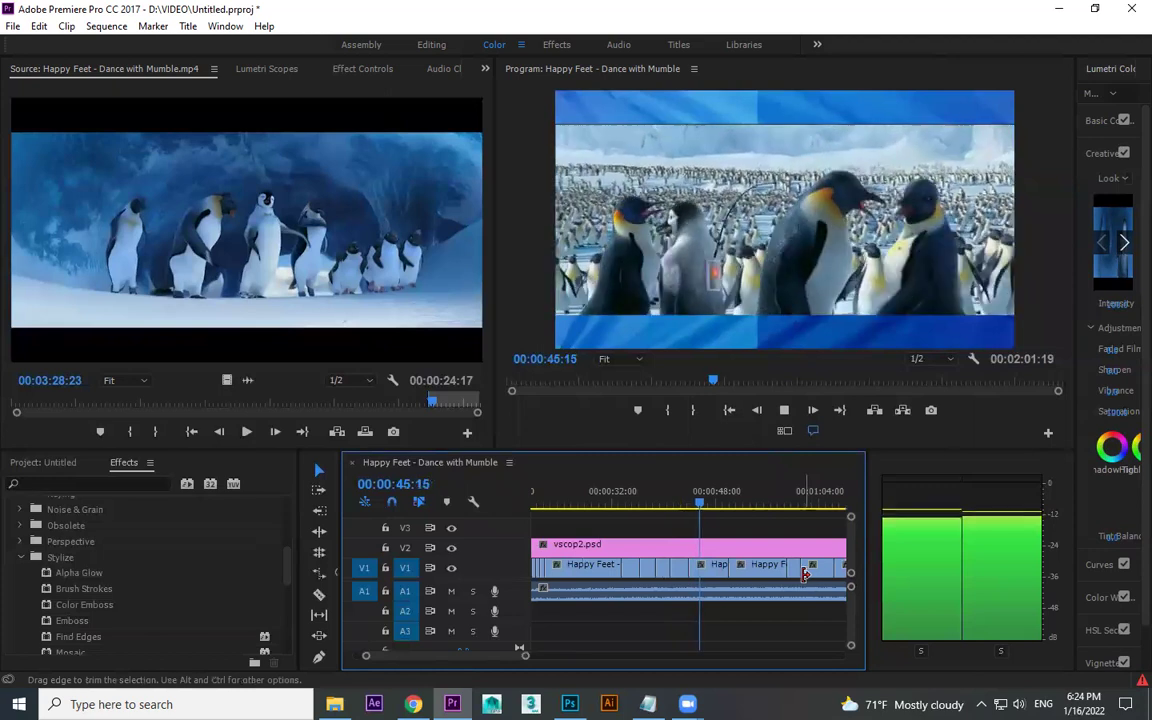
left_click(689, 503)
key("=")
key("=")
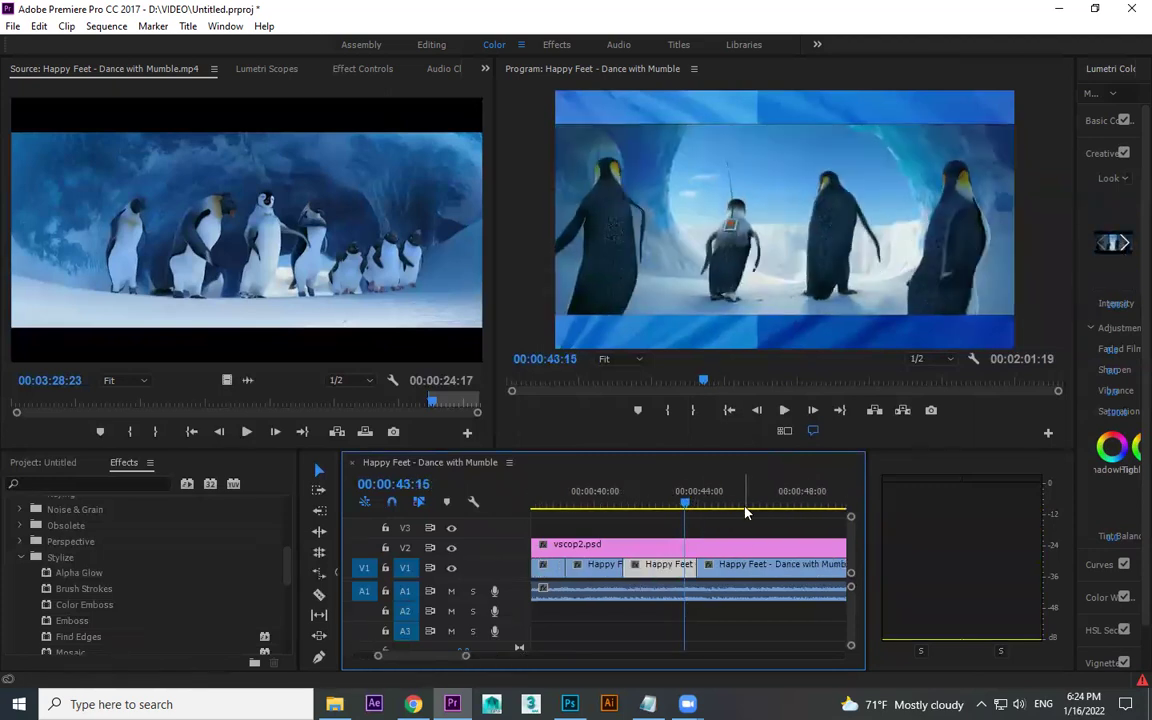
key("space")
left_click_drag(755, 514, 707, 514)
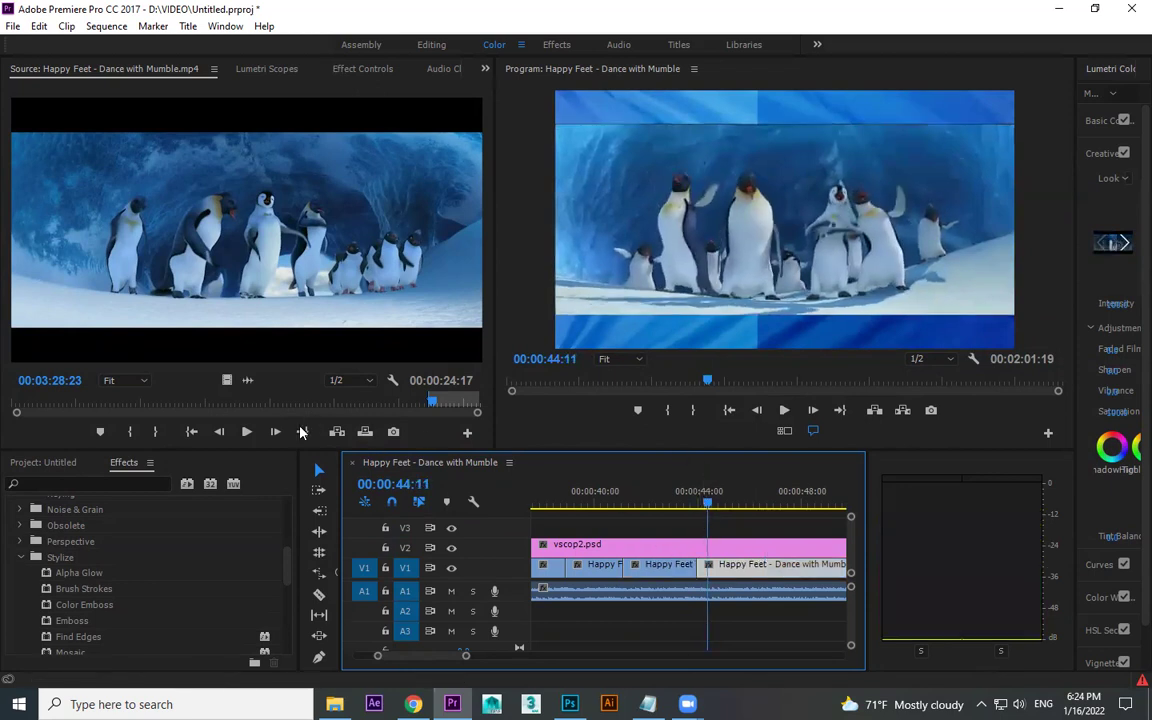
mouse_move(135, 402)
left_mouse_down()
mouse_move(150, 404)
mouse_move(48, 407)
left_mouse_up()
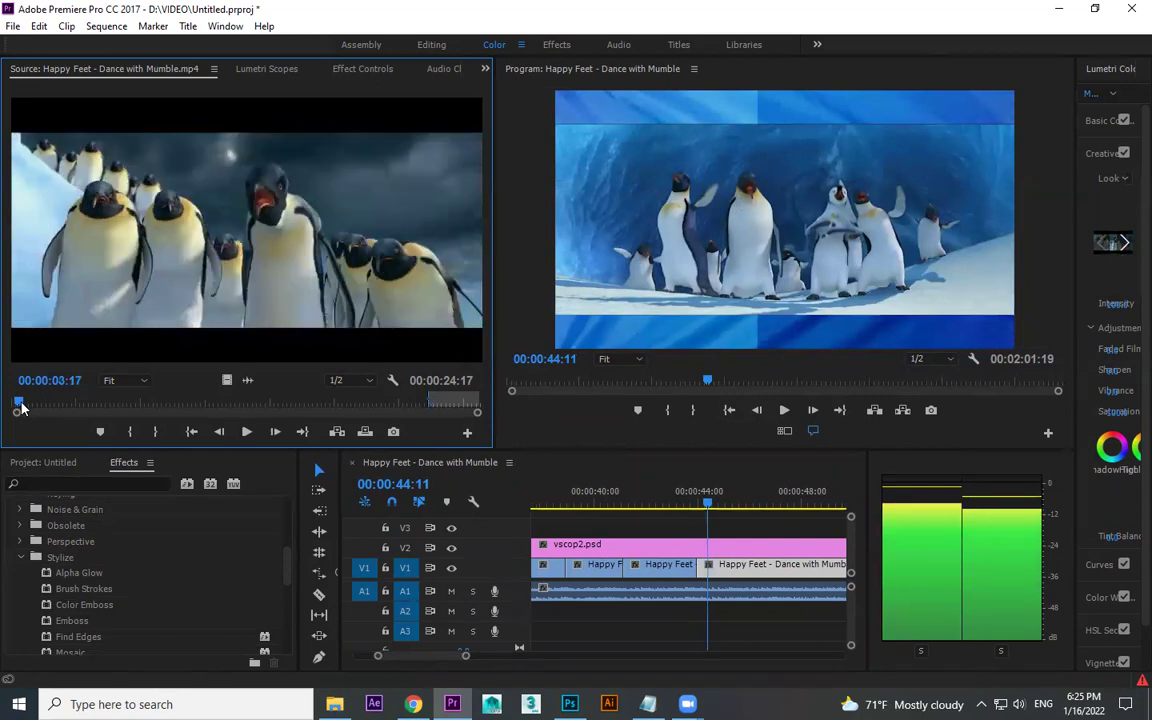
Step: Scrub the source footage and set the In point at 00:00:47:04
left_click_drag(48, 407, 437, 401)
left_click(140, 431)
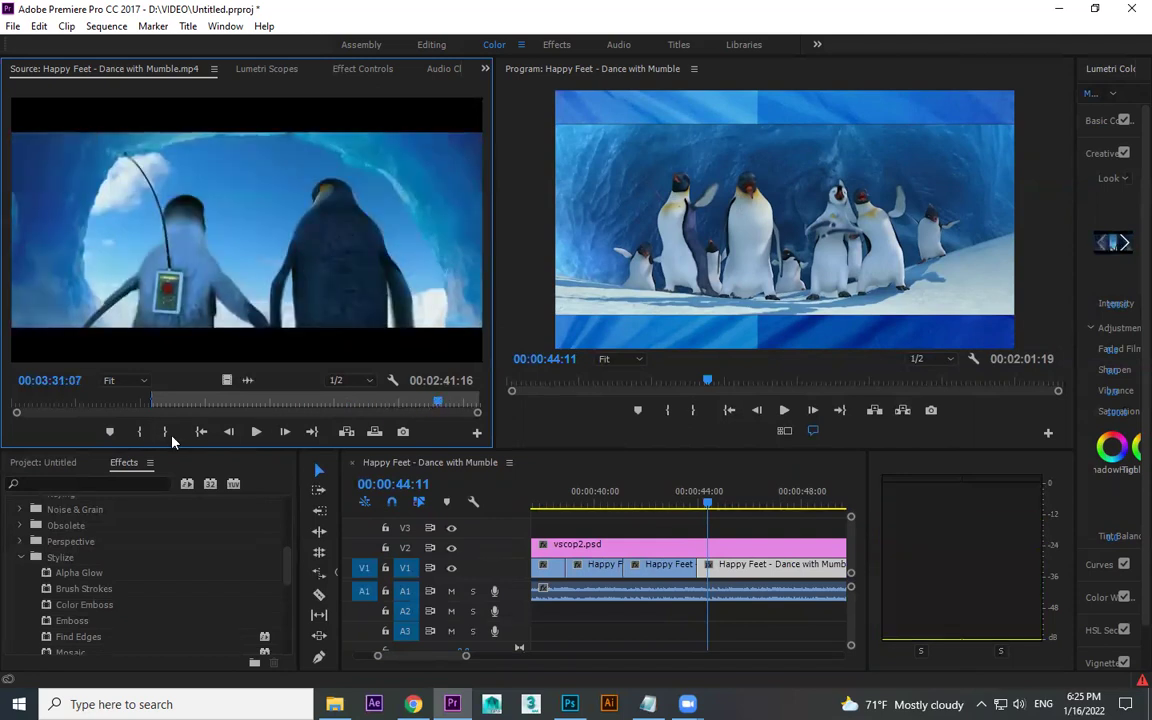
left_click(140, 433)
key("space")
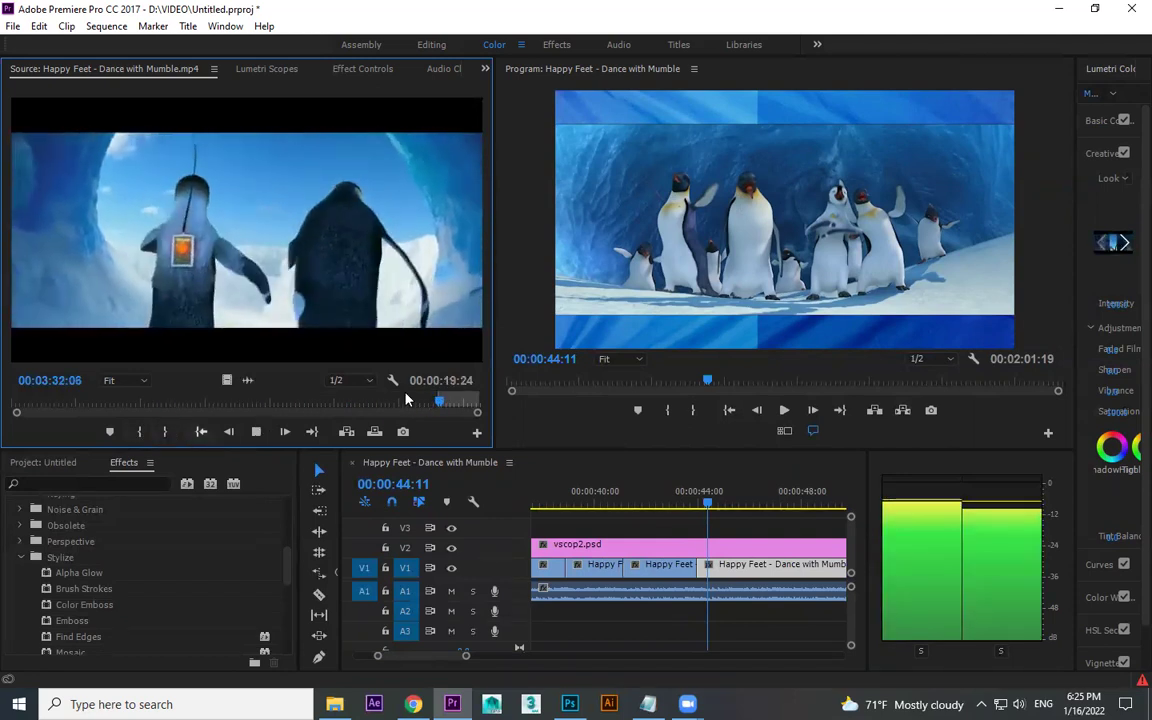
left_click_drag(474, 405, 105, 402)
key("space")
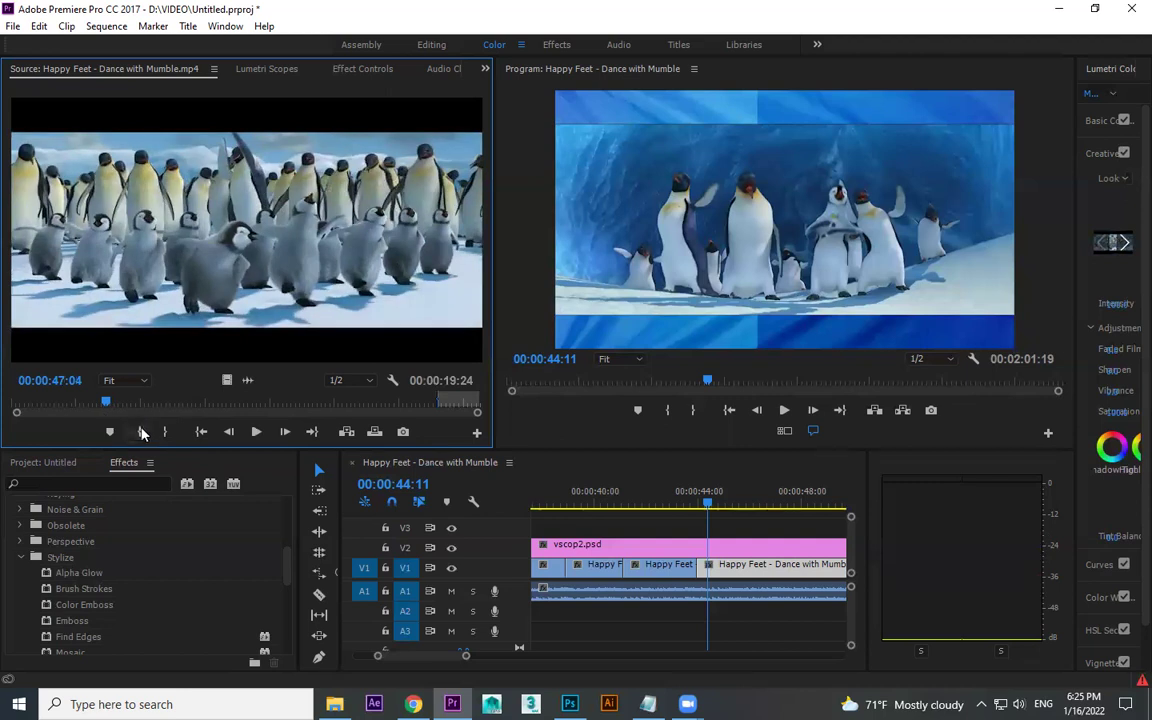
left_click(142, 432)
key("space")
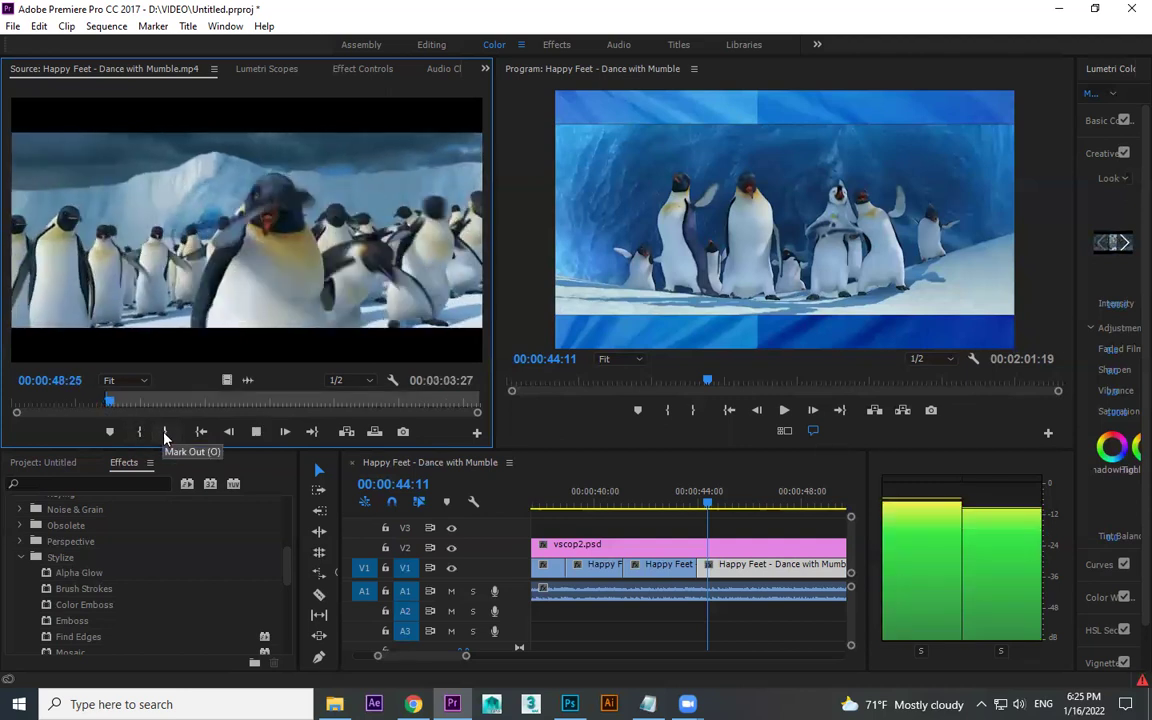